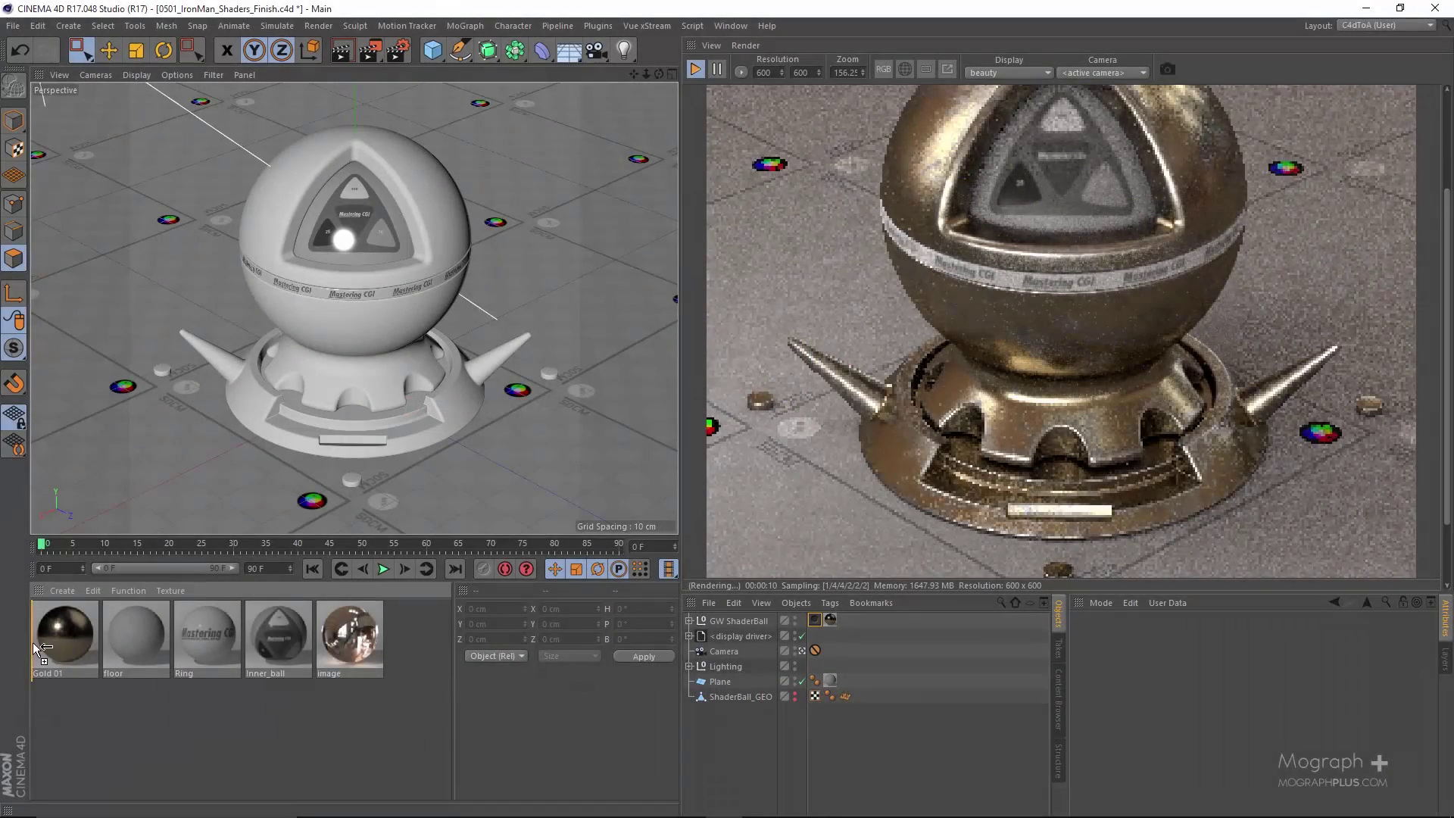
Rename the duplicated gold material as Gold 02 and assign it to the GW ShaderBall object
{"action": "left_click", "coordinate": [83, 671]}
{"action": "double_click", "coordinate": [83, 671]}
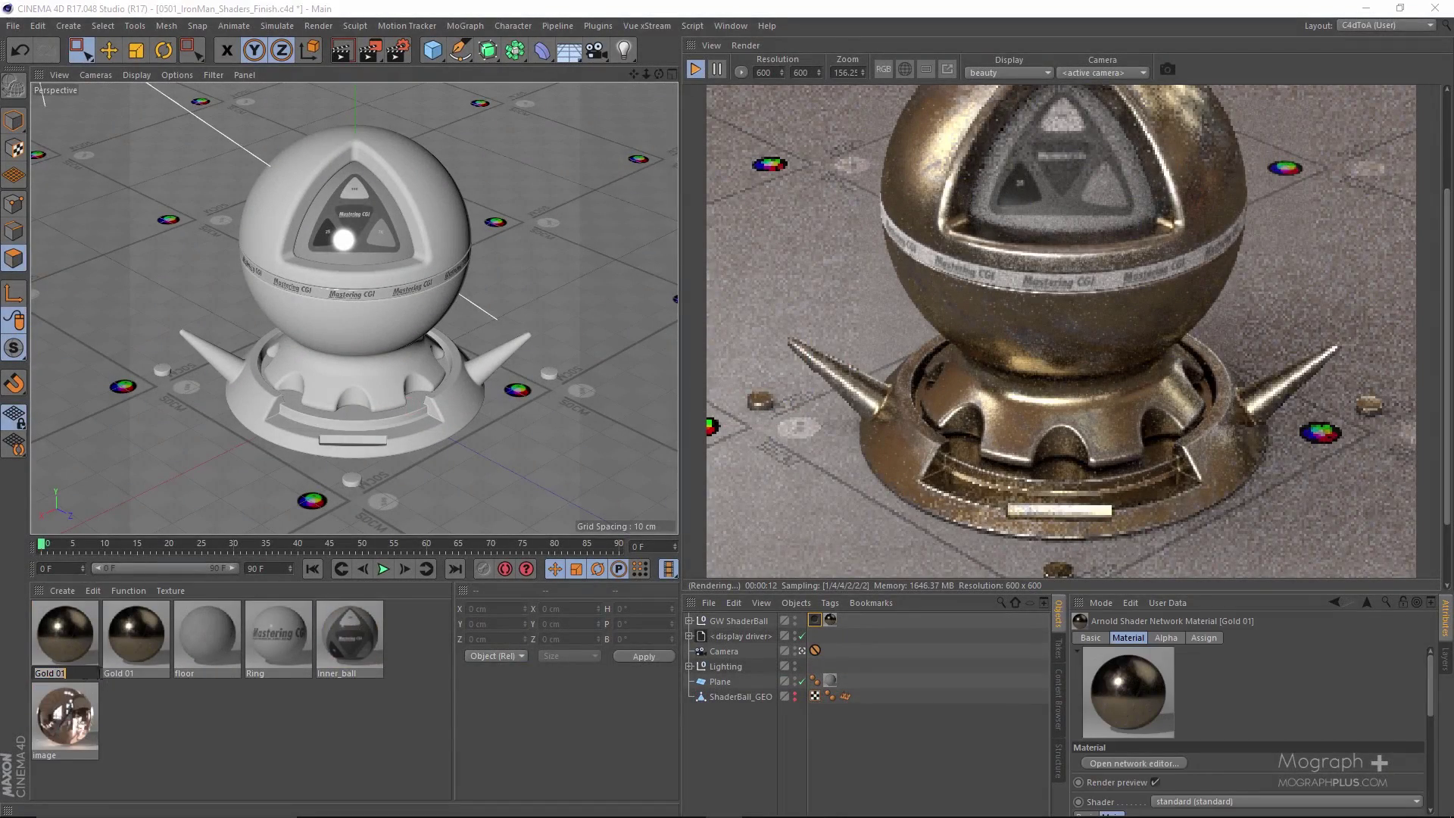
{"action": "type", "text": "Gold 02"}
{"action": "key", "text": "Return"}
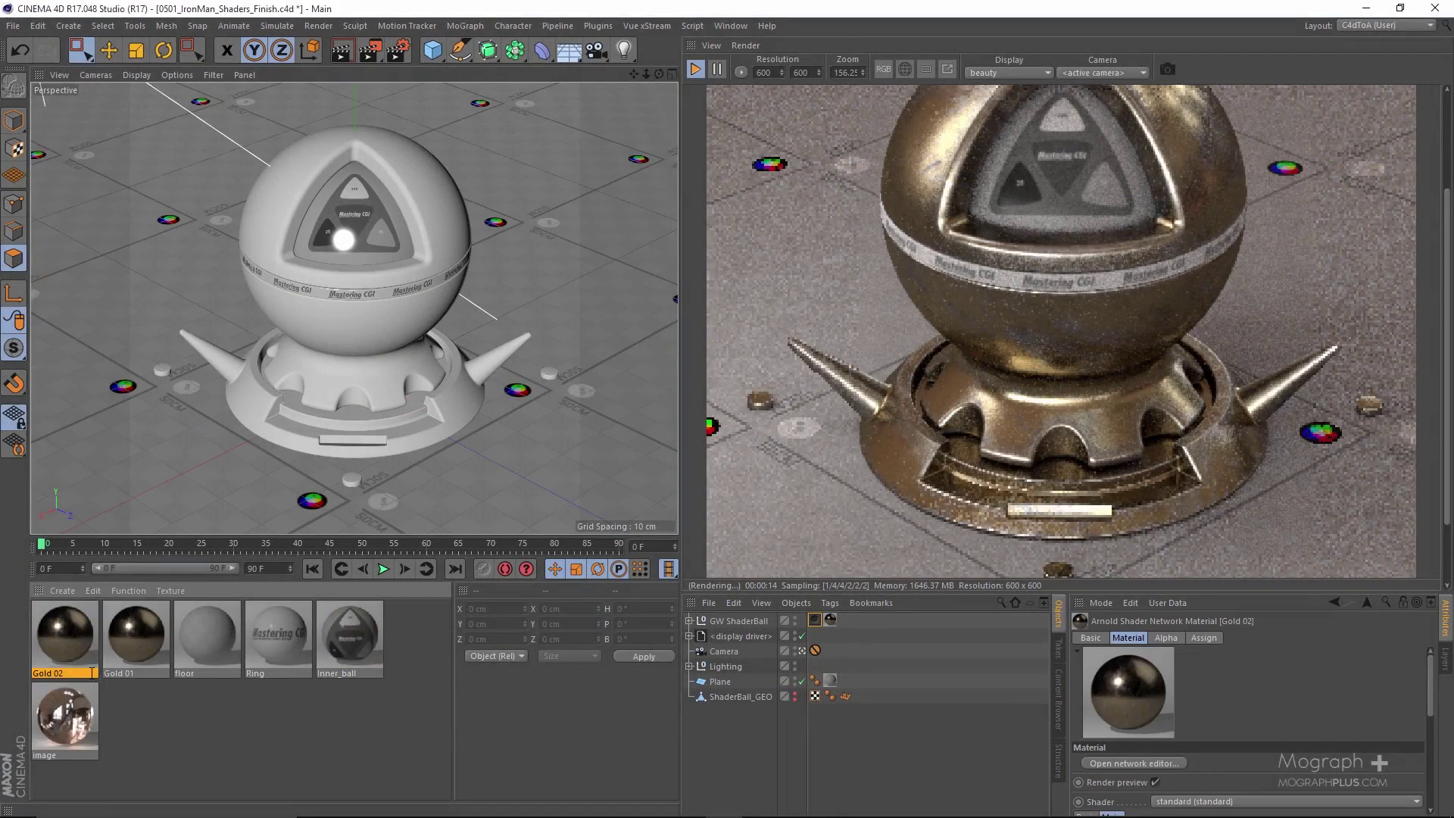
{"action": "left_click_drag", "start_coordinate": [41, 640], "coordinate": [110, 638]}
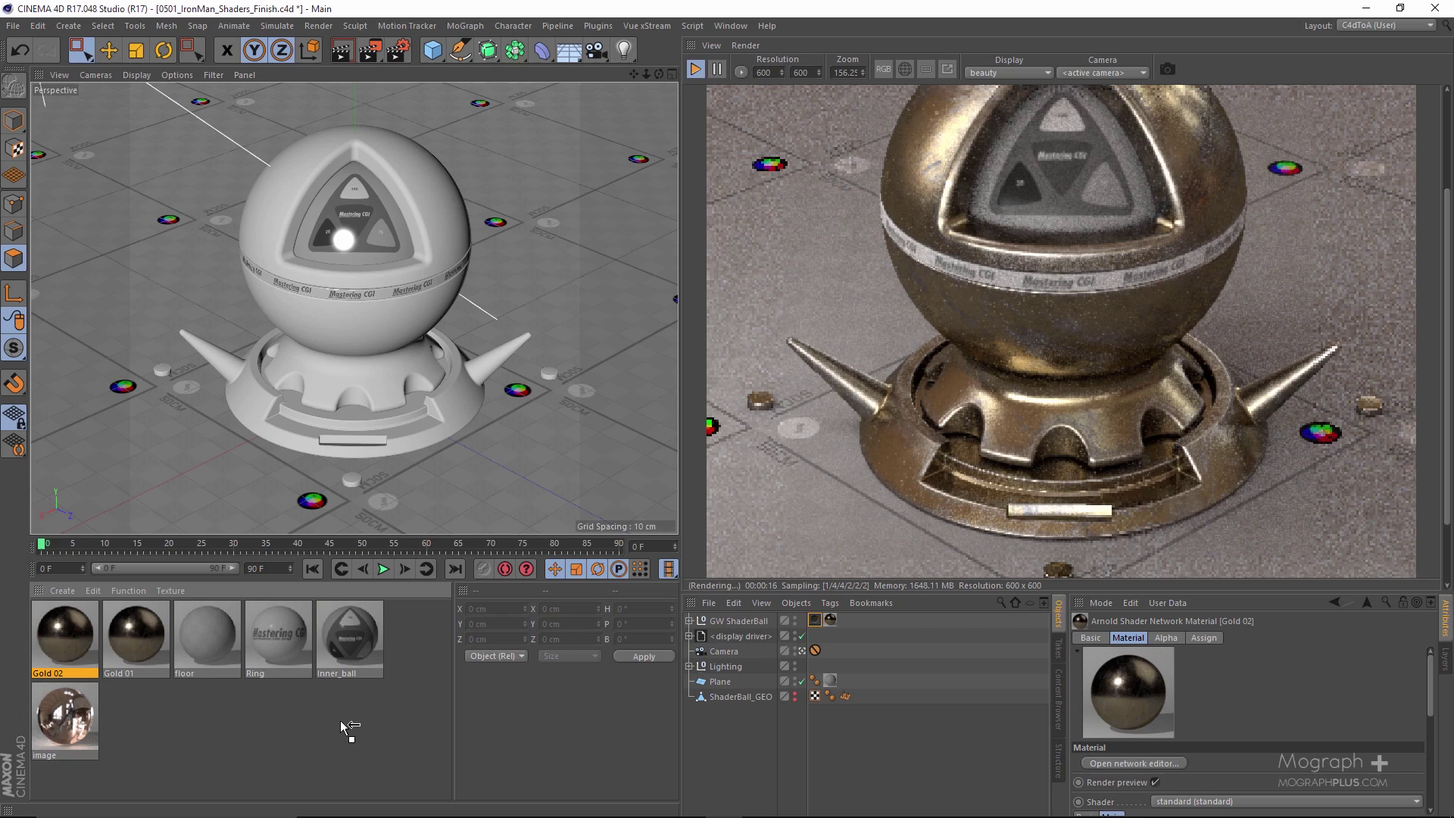
{"action": "left_click_drag", "start_coordinate": [836, 622], "coordinate": [835, 622]}
Open the Gold 02 material's shader network for editing
{"action": "double_click", "coordinate": [51, 629]}
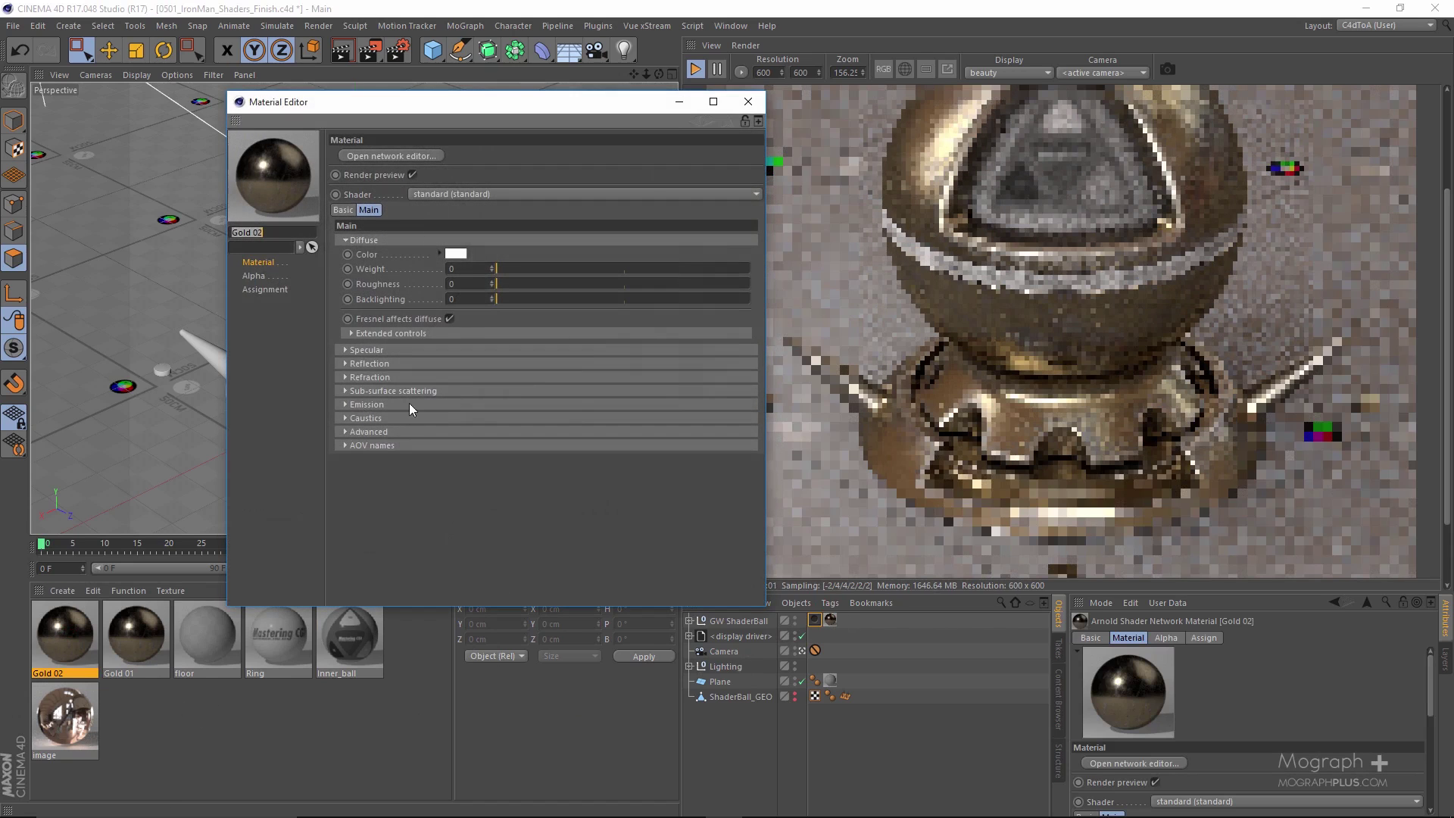
{"action": "left_click", "coordinate": [427, 154]}
{"action": "left_click_drag", "start_coordinate": [839, 104], "coordinate": [690, 169]}
{"action": "left_click", "coordinate": [753, 105]}
{"action": "scroll", "coordinate": [185, 356], "scroll_direction": "down", "scroll_amount": 8}
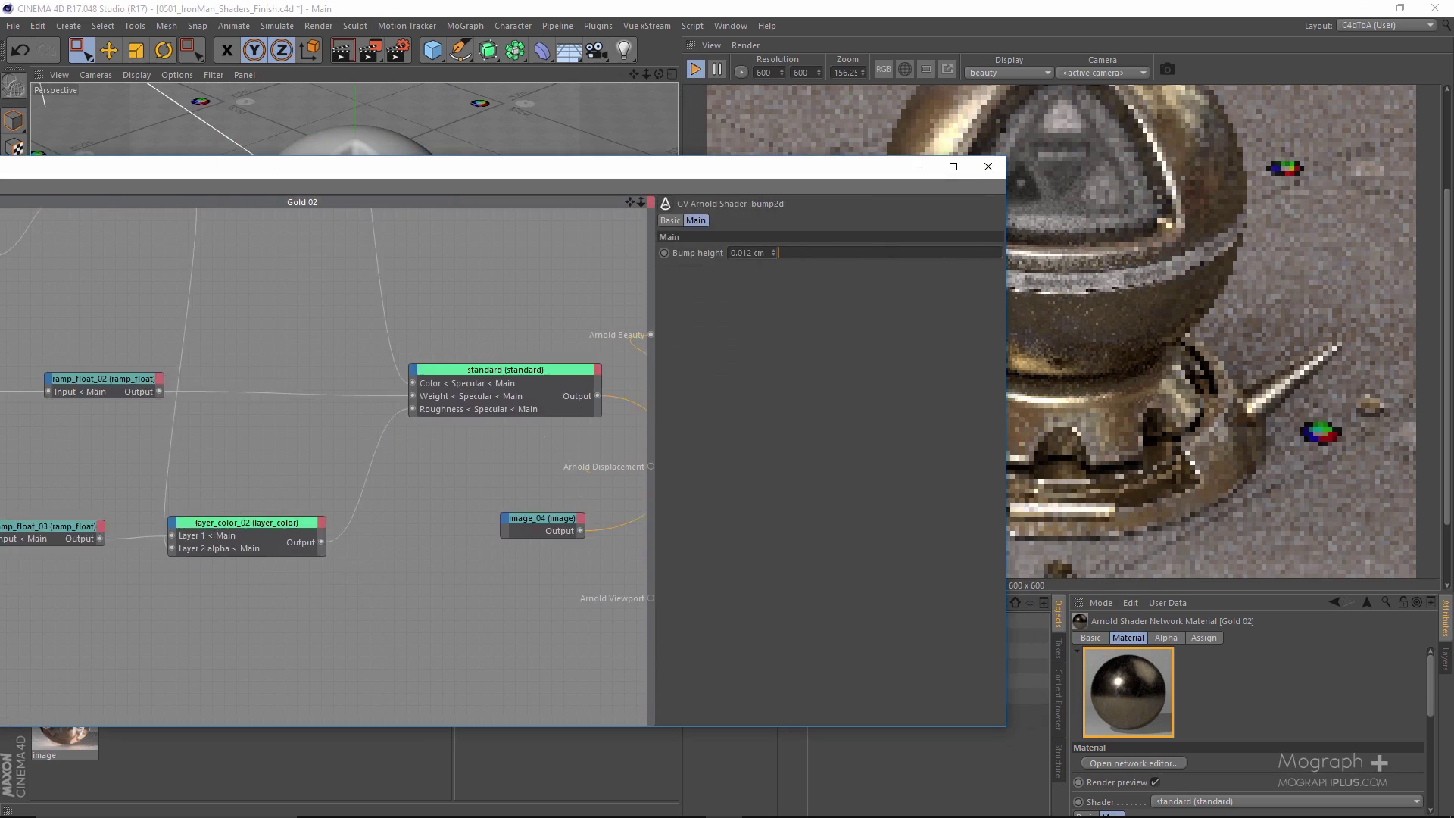
{"action": "middle_click_drag", "start_coordinate": [223, 387], "coordinate": [170, 421]}
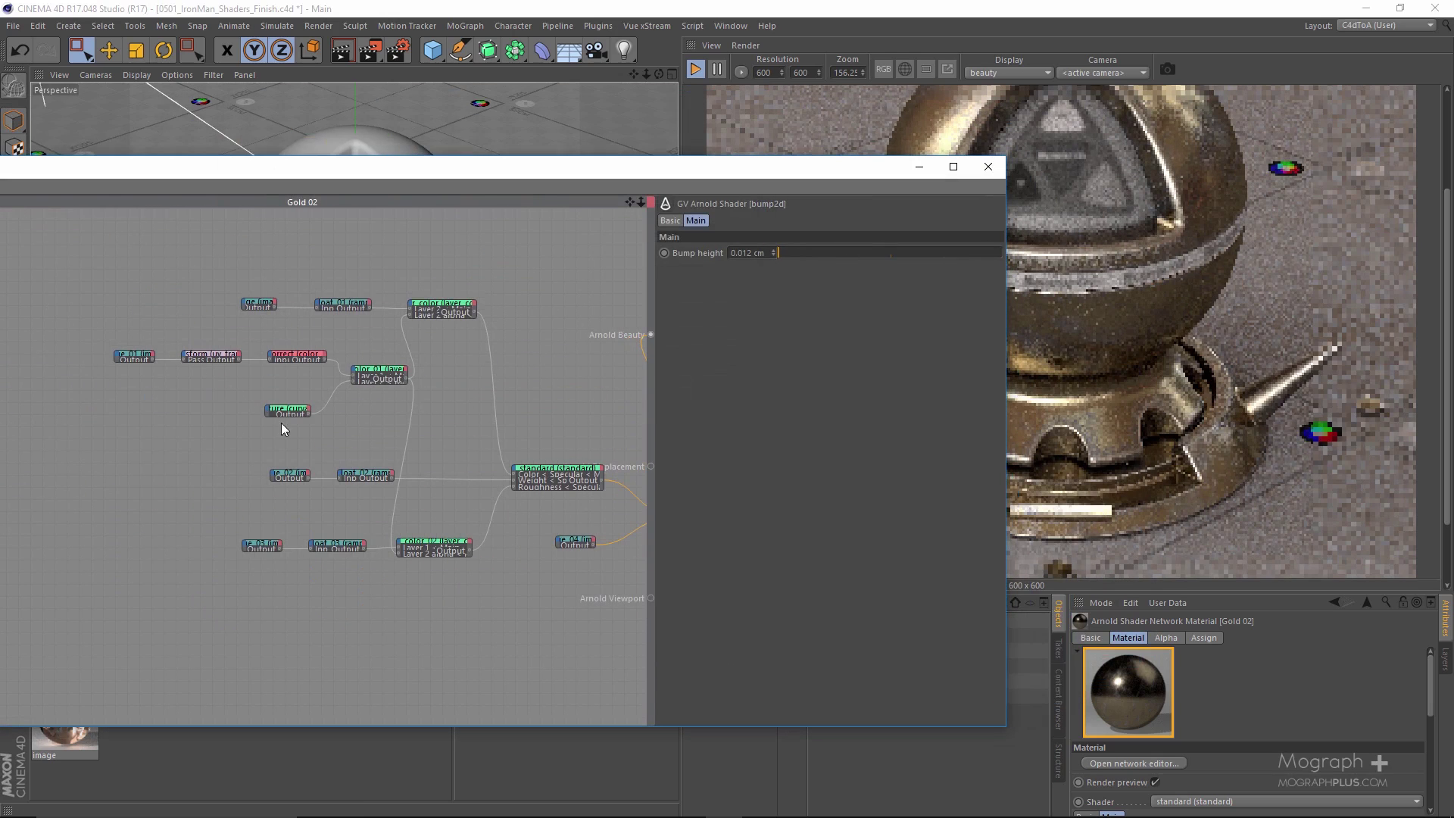
Preview the layer_color_01 and layer_color outputs in the render by routing each to Arnold Beauty, ending on layer_color_01
{"action": "left_click", "coordinate": [378, 371]}
{"action": "scroll", "coordinate": [342, 417], "scroll_direction": "up", "scroll_amount": 3}
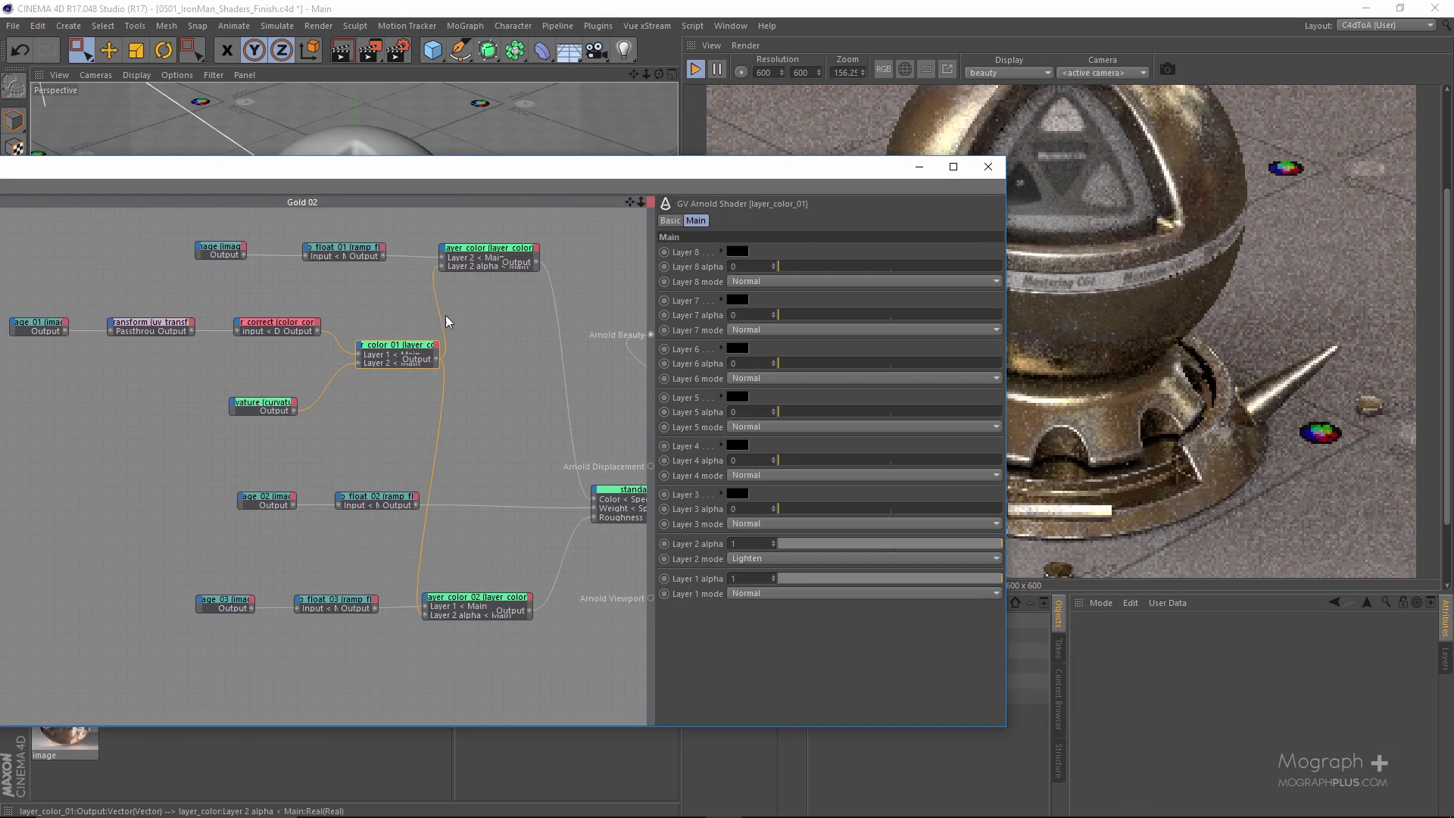
{"action": "key", "text": "alt+w"}
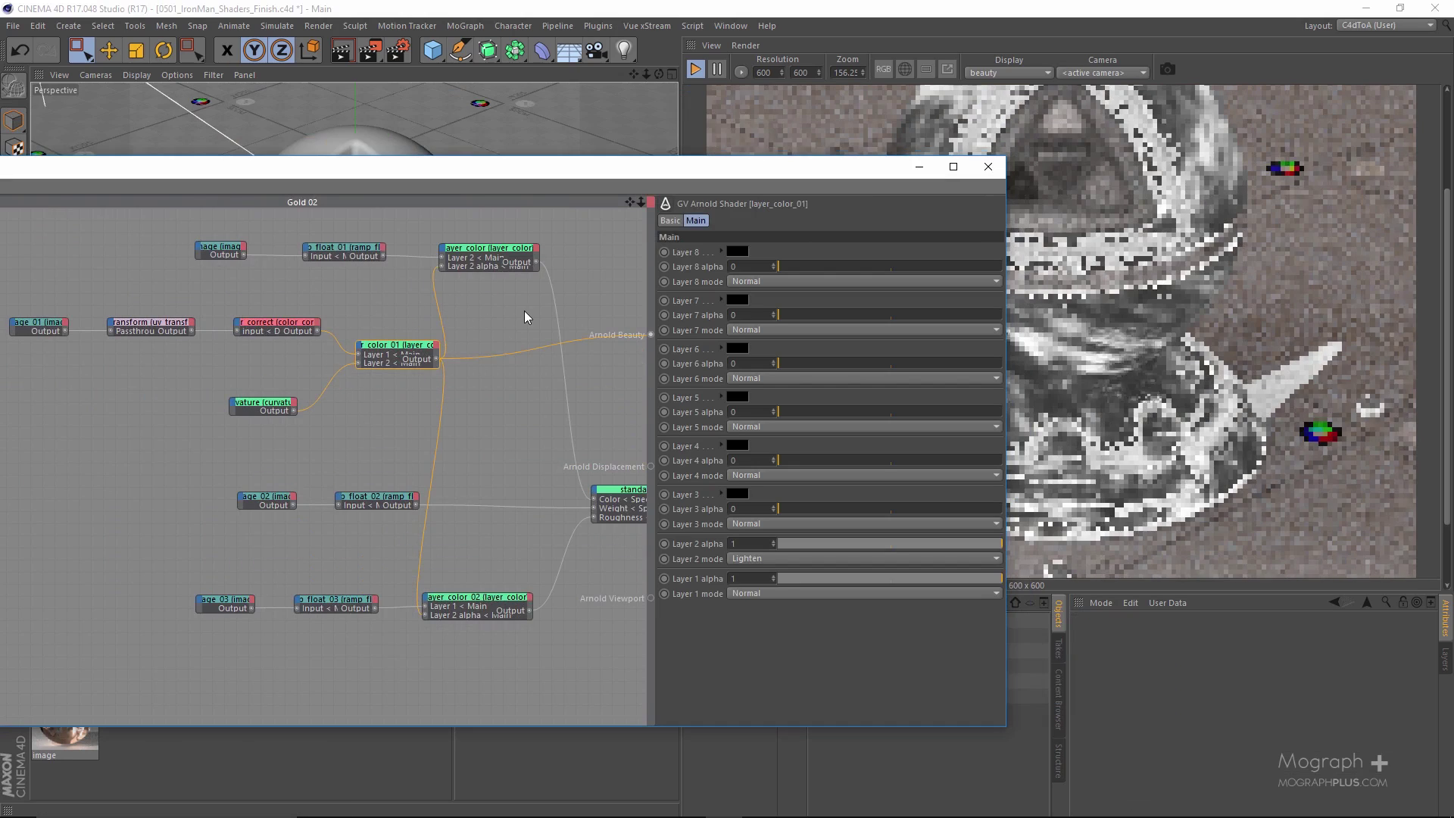
{"action": "left_click", "coordinate": [485, 250]}
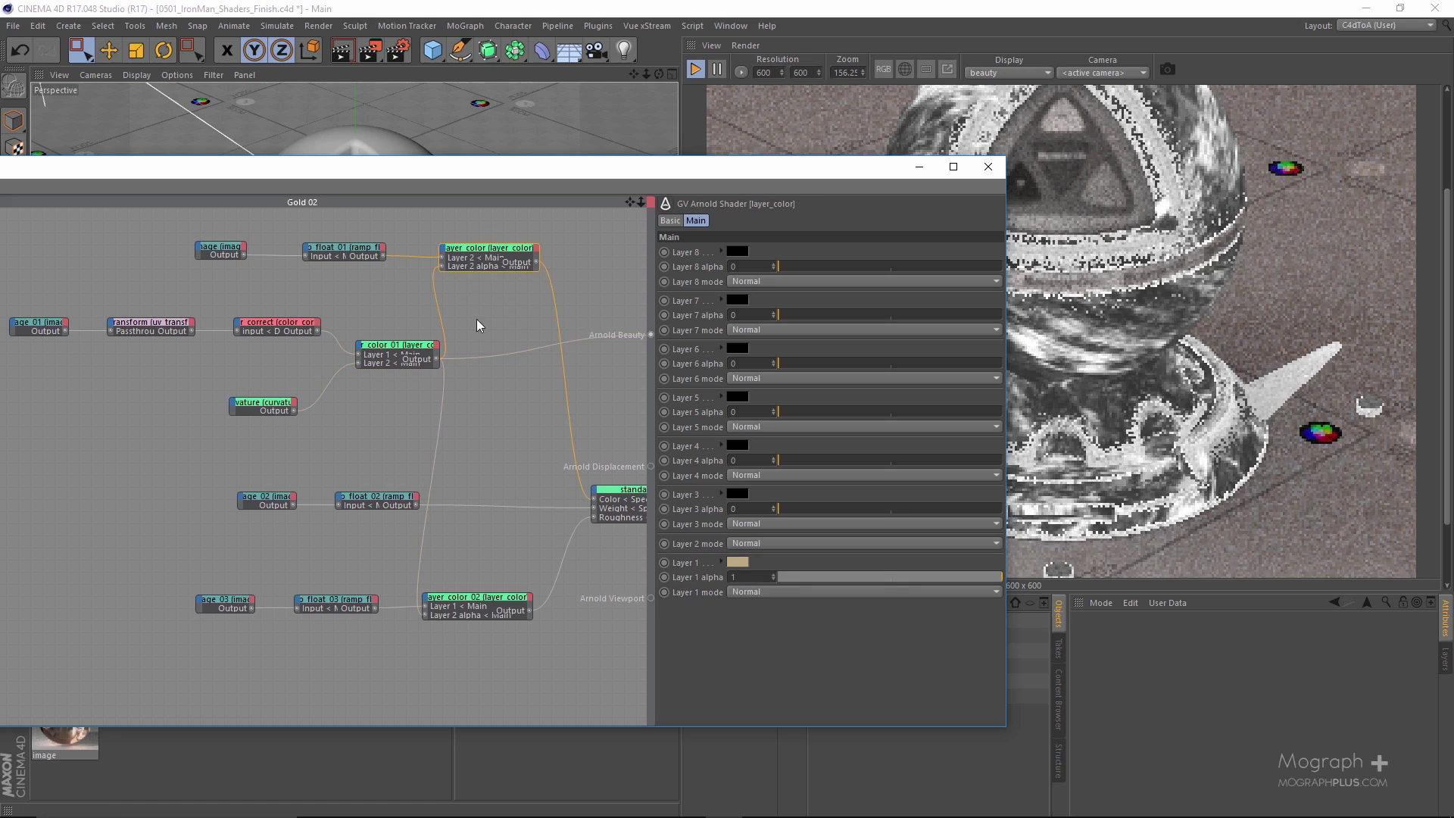
{"action": "middle_click_drag", "start_coordinate": [564, 233], "coordinate": [456, 272], "text": "alt"}
{"action": "key", "text": "alt+w"}
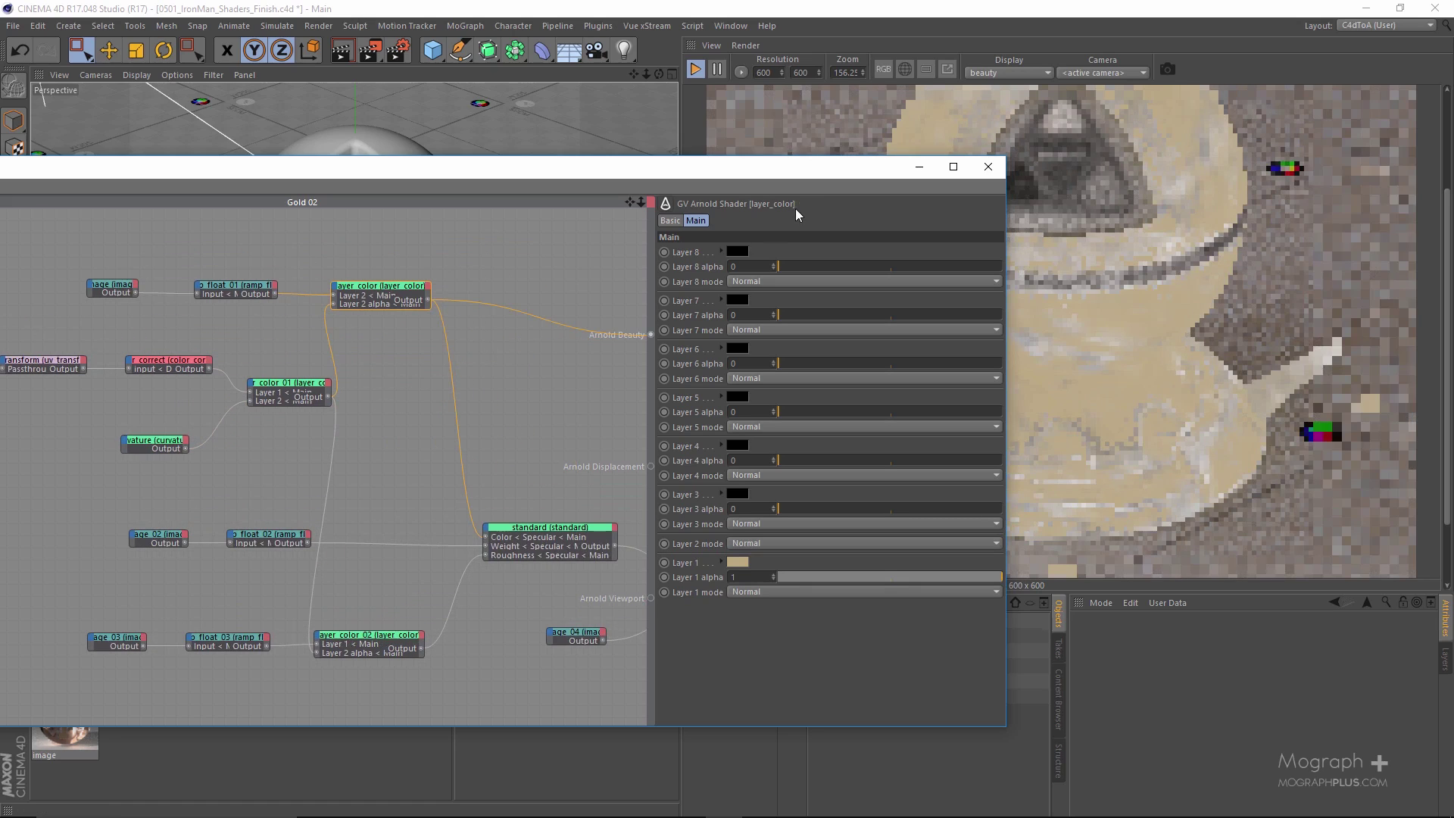
{"action": "left_click", "coordinate": [303, 390]}
{"action": "left_click_drag", "start_coordinate": [331, 396], "coordinate": [651, 334]}
Preview the image_01 texture's uv_transform output in the render by routing it to Arnold Beauty
{"action": "left_click_drag", "start_coordinate": [510, 165], "coordinate": [767, 153]}
{"action": "middle_click_drag", "start_coordinate": [341, 353], "coordinate": [522, 362], "text": "alt"}
{"action": "left_click", "coordinate": [363, 365]}
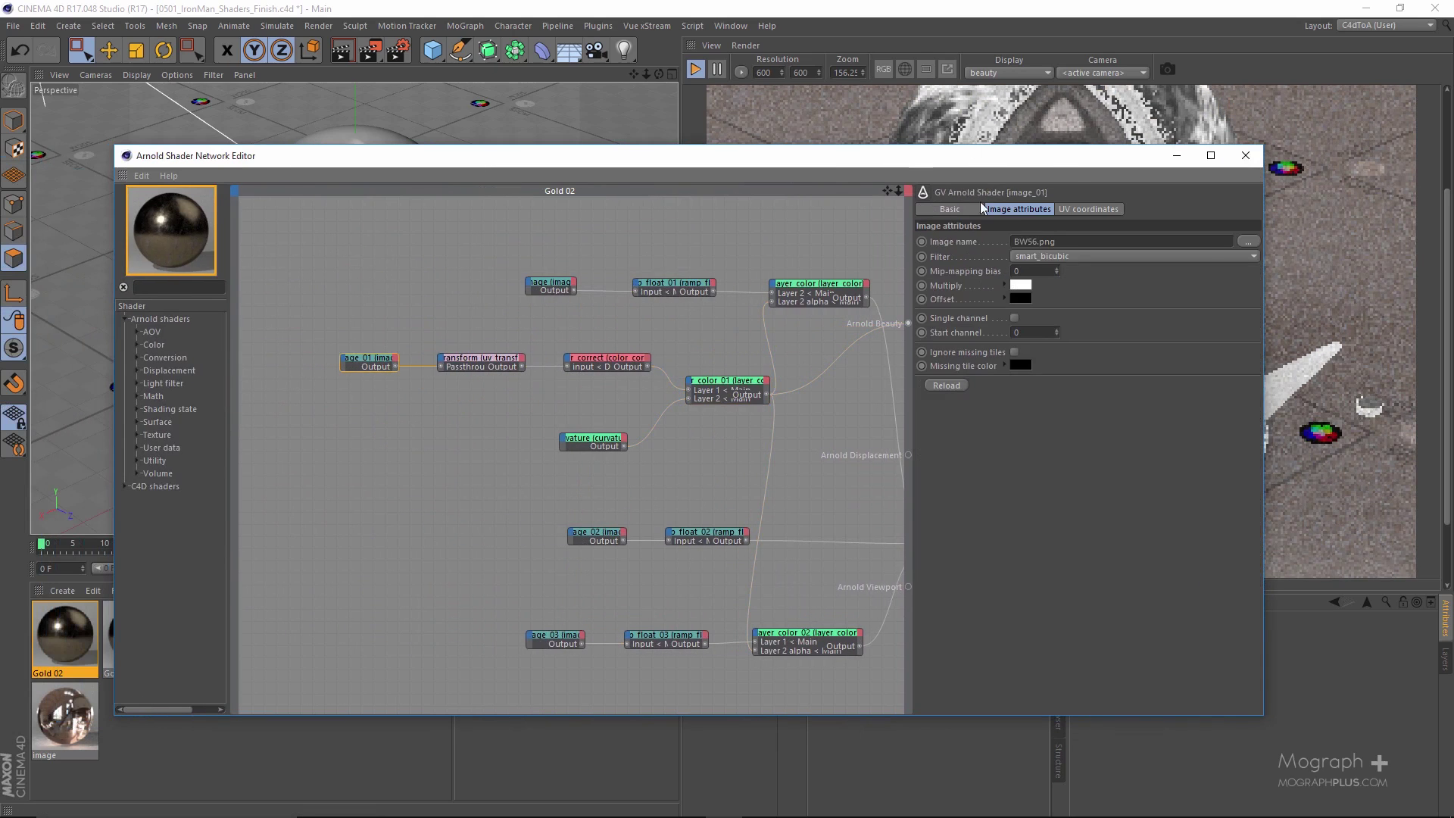
{"action": "left_click_drag", "start_coordinate": [1038, 152], "coordinate": [521, 157]}
{"action": "middle_click_drag", "start_coordinate": [266, 419], "coordinate": [527, 461], "text": "alt"}
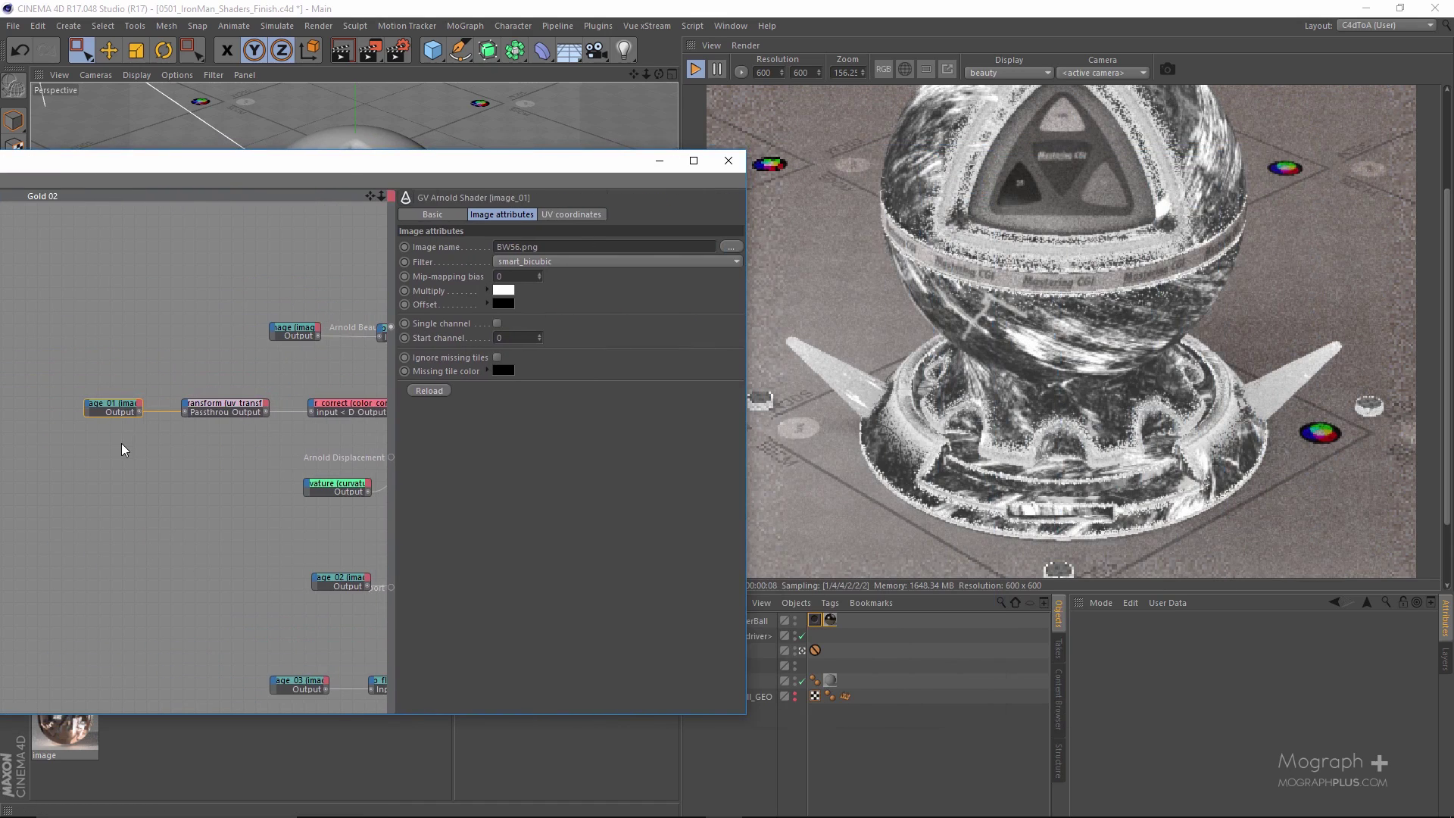
{"action": "key", "text": "a"}
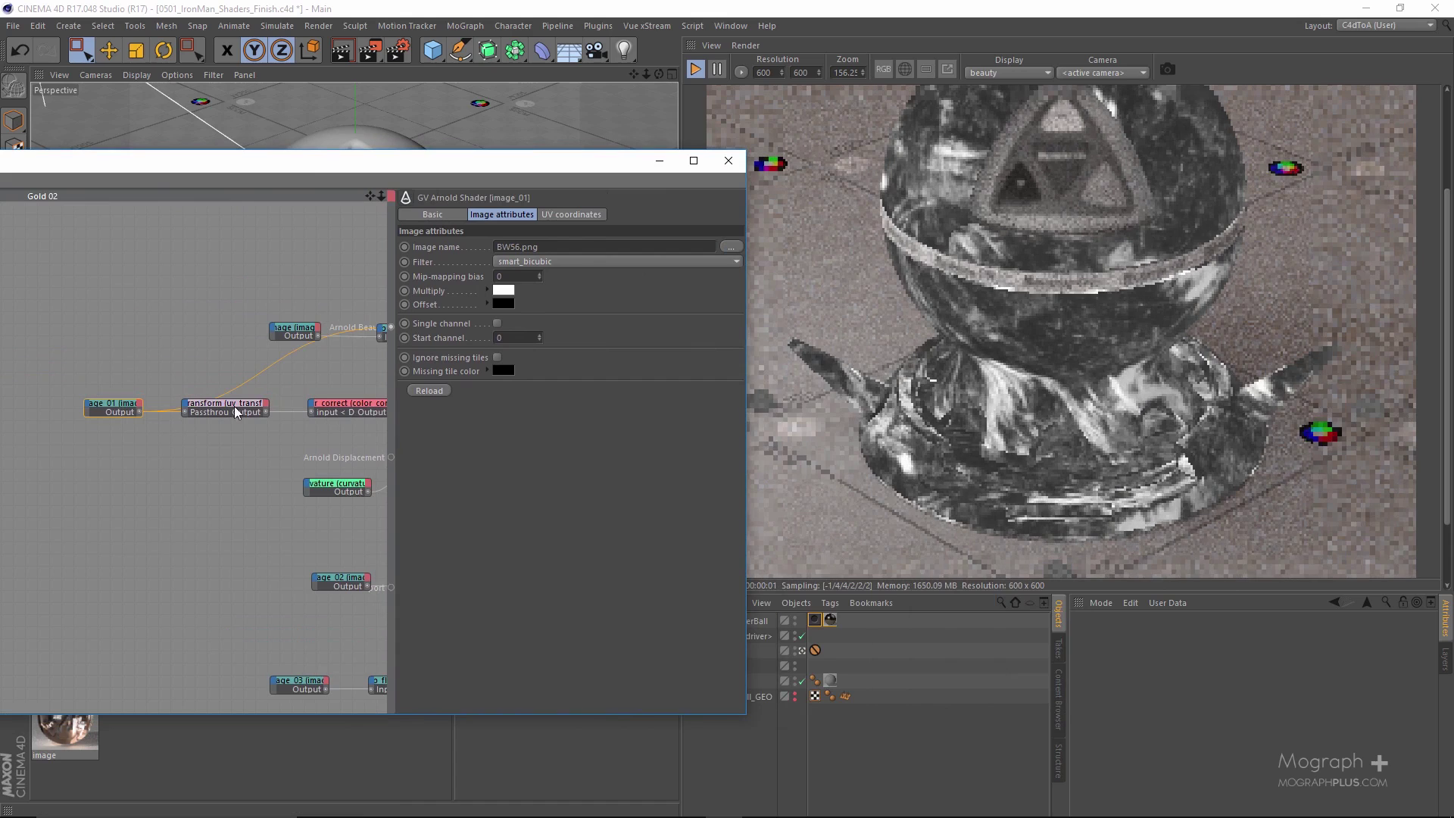
{"action": "middle_click_drag", "start_coordinate": [149, 460], "coordinate": [52, 454], "text": "alt"}
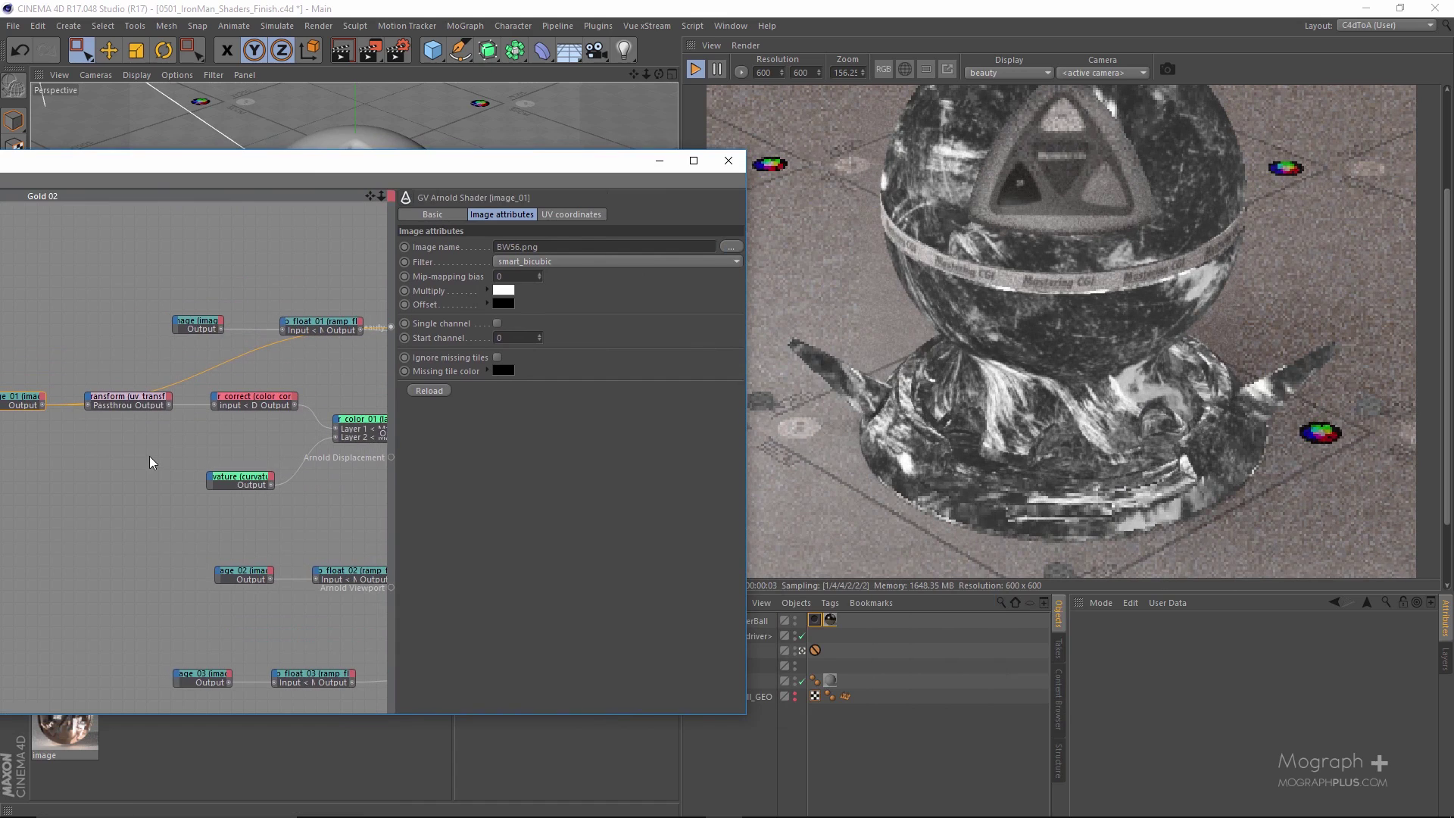
Replace the image_01 node's texture with BW53.png from the tex folder and check it in the render
{"action": "left_click", "coordinate": [728, 246]}
{"action": "scroll", "coordinate": [509, 390], "scroll_direction": "down", "scroll_amount": 8}
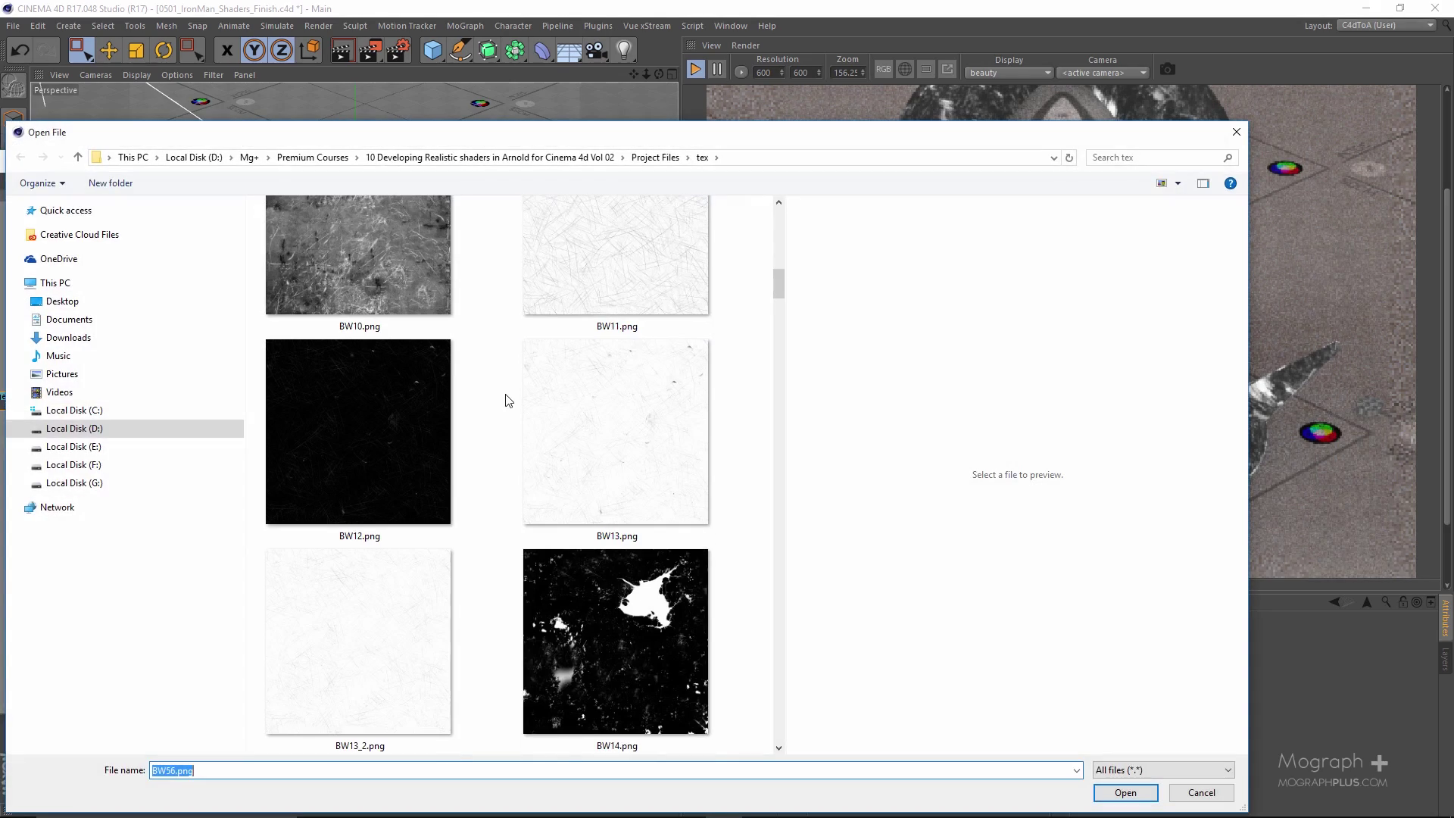
{"action": "scroll", "coordinate": [507, 408], "scroll_direction": "down", "scroll_amount": 12}
{"action": "scroll", "coordinate": [508, 415], "scroll_direction": "down", "scroll_amount": 9}
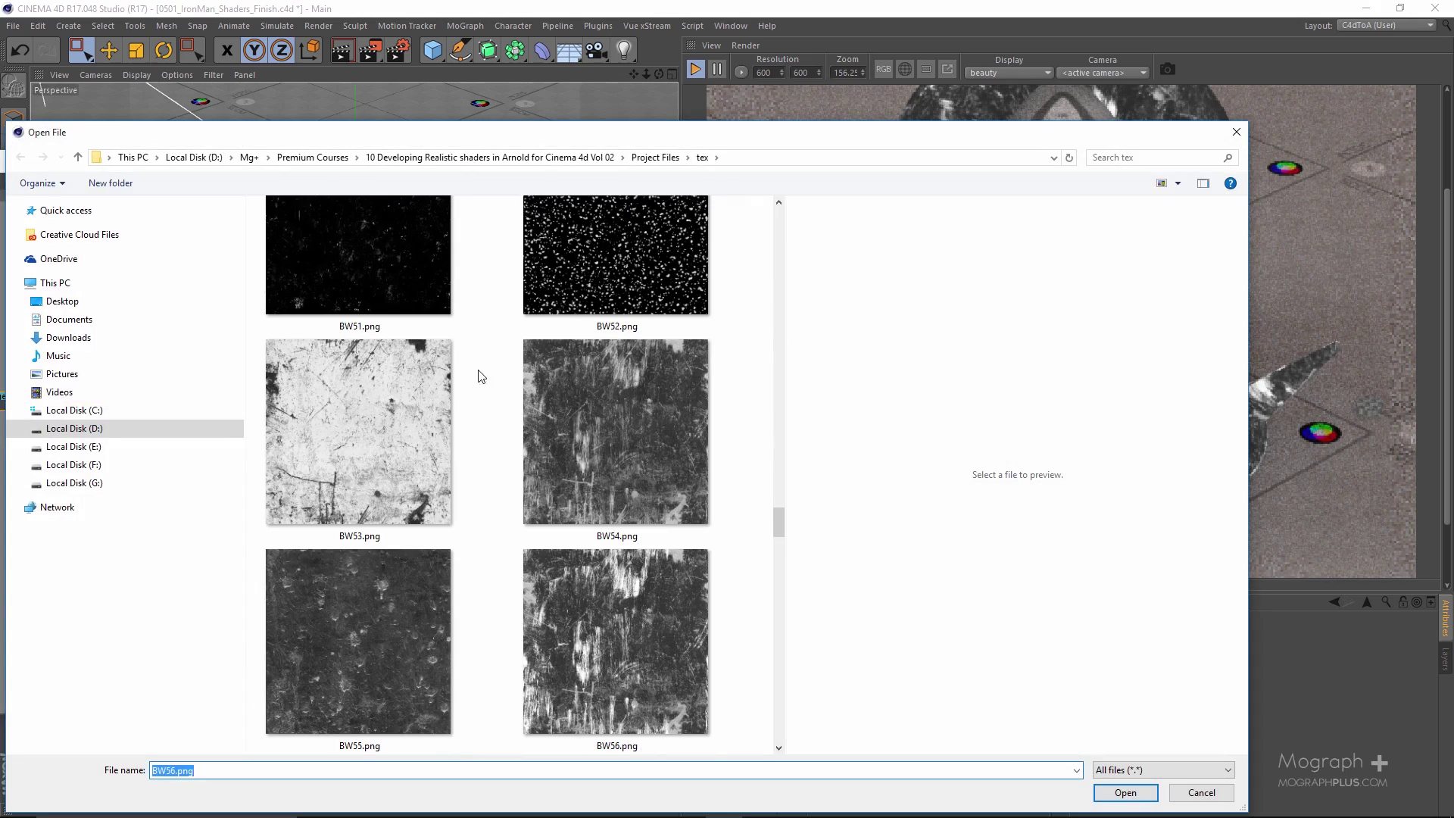
{"action": "left_click", "coordinate": [384, 391]}
{"action": "double_click", "coordinate": [383, 388]}
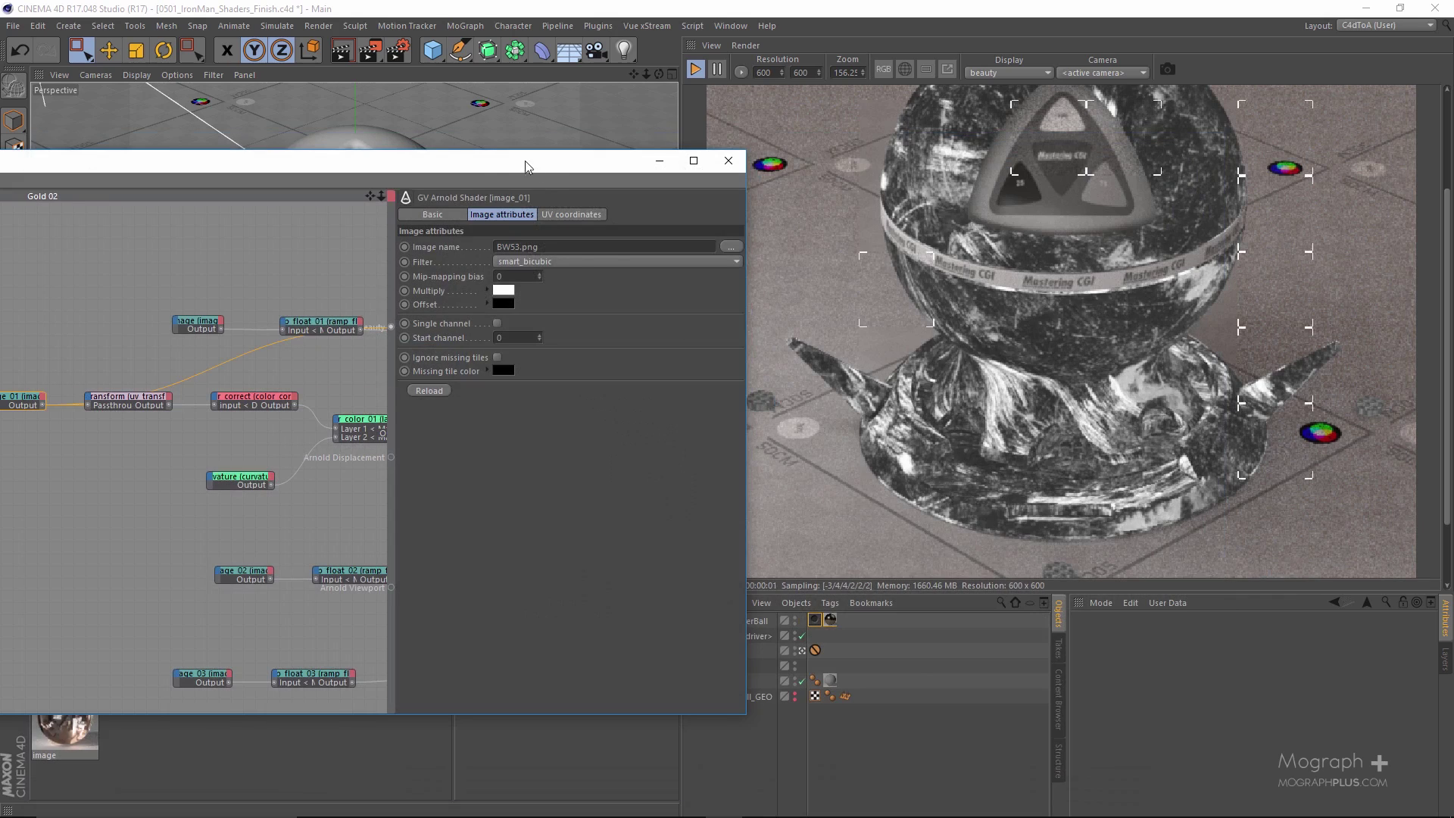
{"action": "left_click_drag", "start_coordinate": [528, 165], "coordinate": [688, 163]}
{"action": "scroll", "coordinate": [1080, 333], "scroll_direction": "down", "scroll_amount": 4}
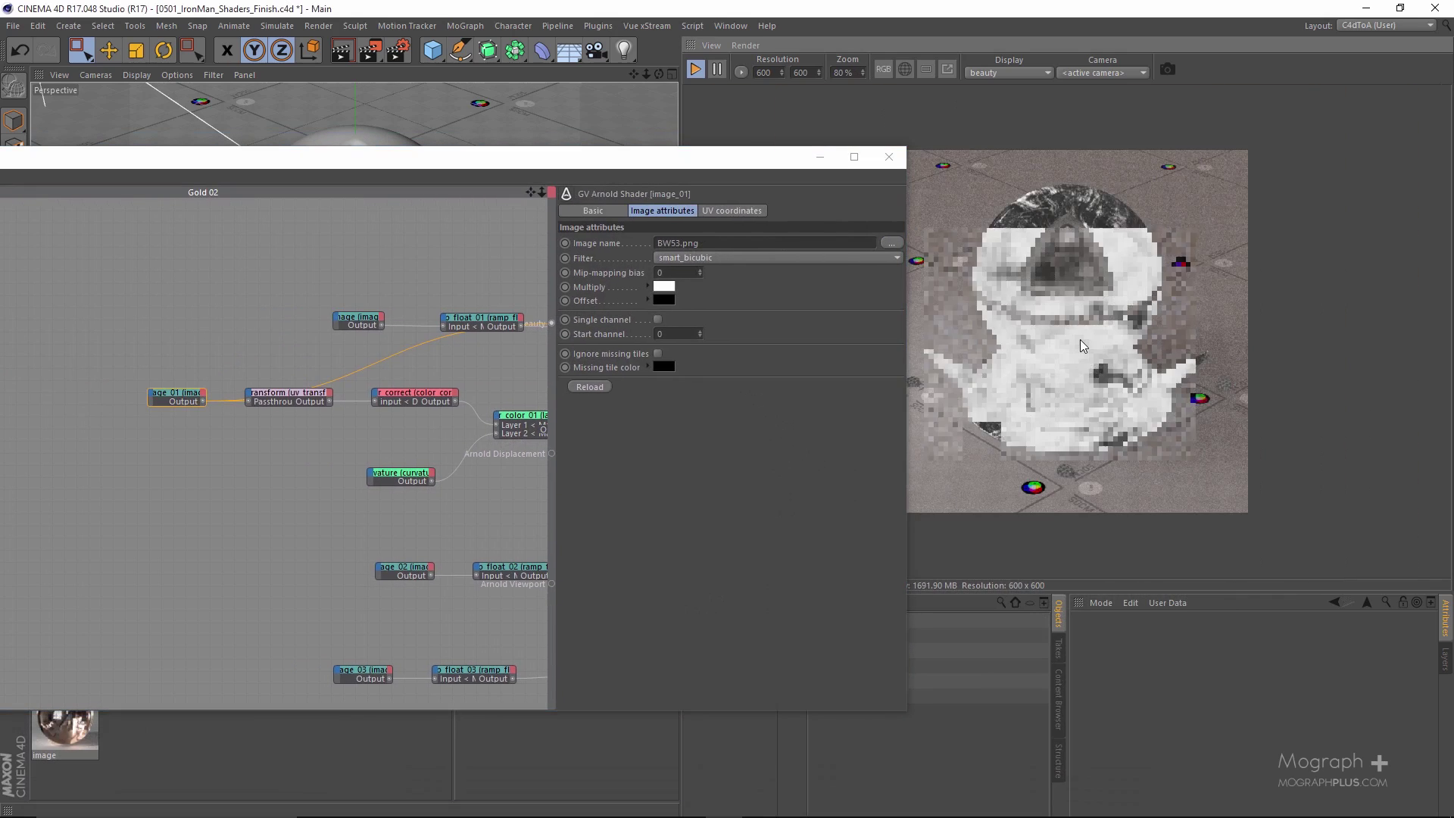
{"action": "scroll", "coordinate": [1079, 333], "scroll_direction": "up", "scroll_amount": 4}
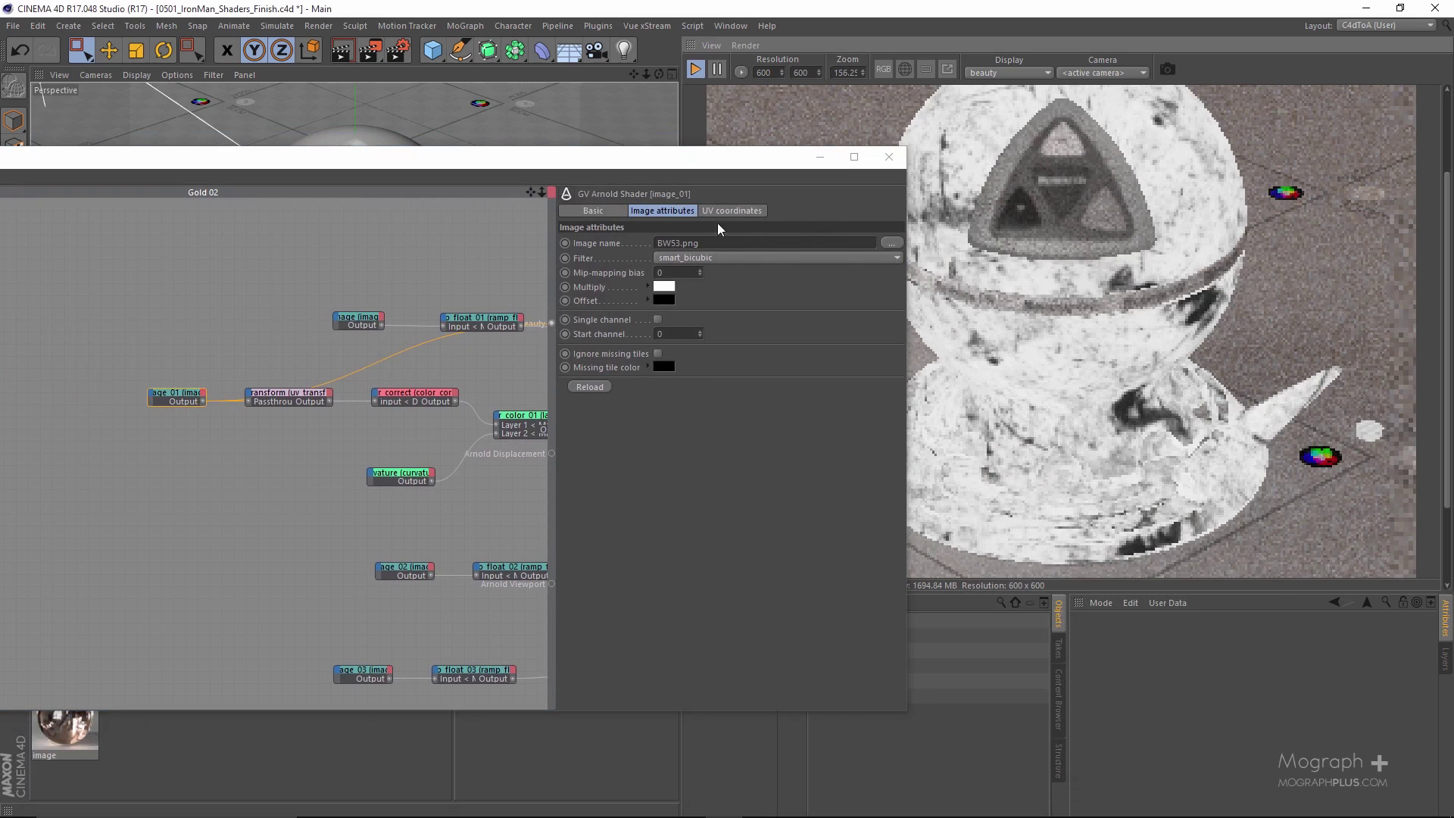
Insert a complement node between the image_01 and uv_transform nodes to invert the texture
{"action": "left_click_drag", "start_coordinate": [542, 156], "coordinate": [715, 162]}
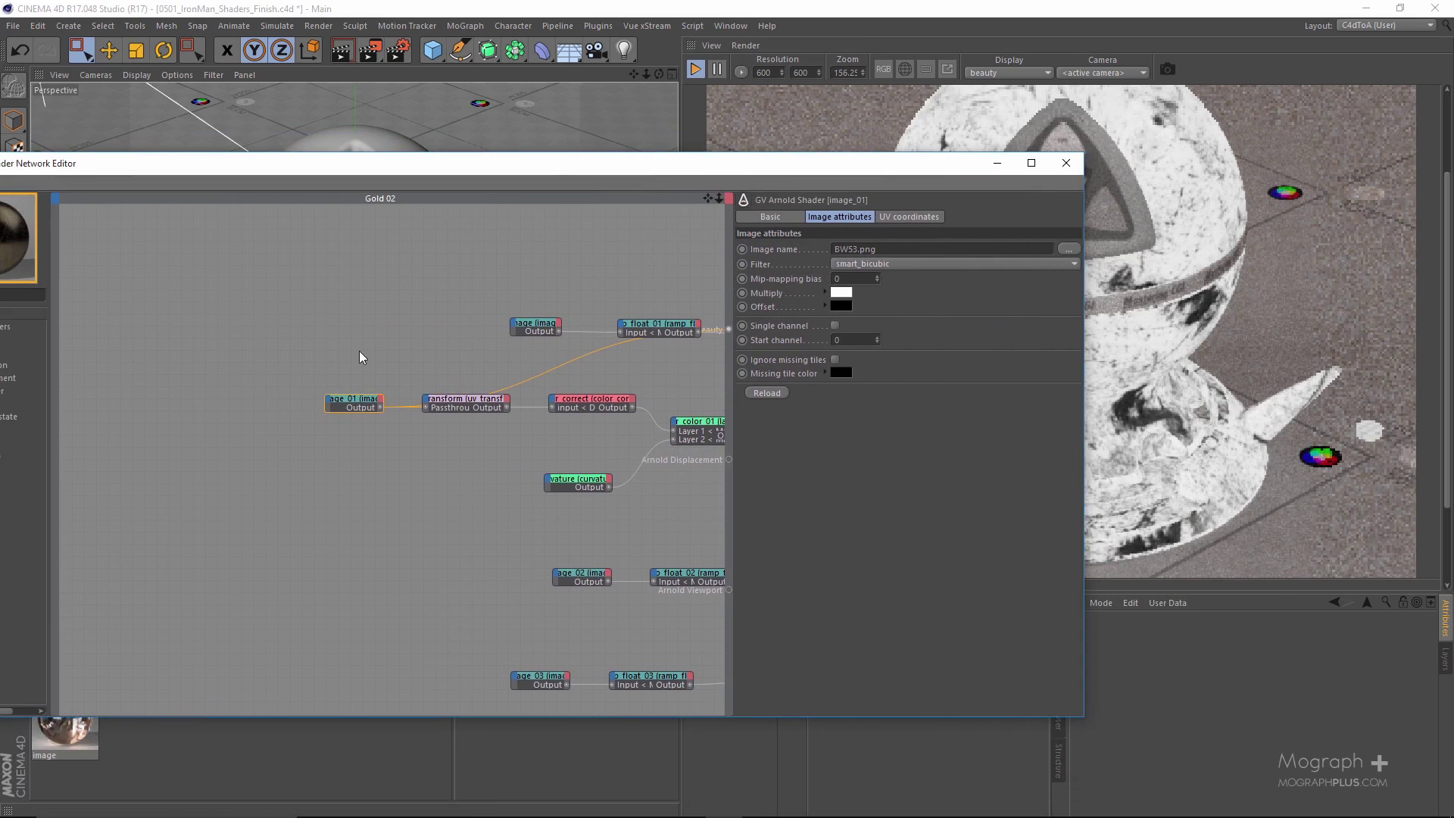
{"action": "left_click_drag", "start_coordinate": [610, 157], "coordinate": [789, 90]}
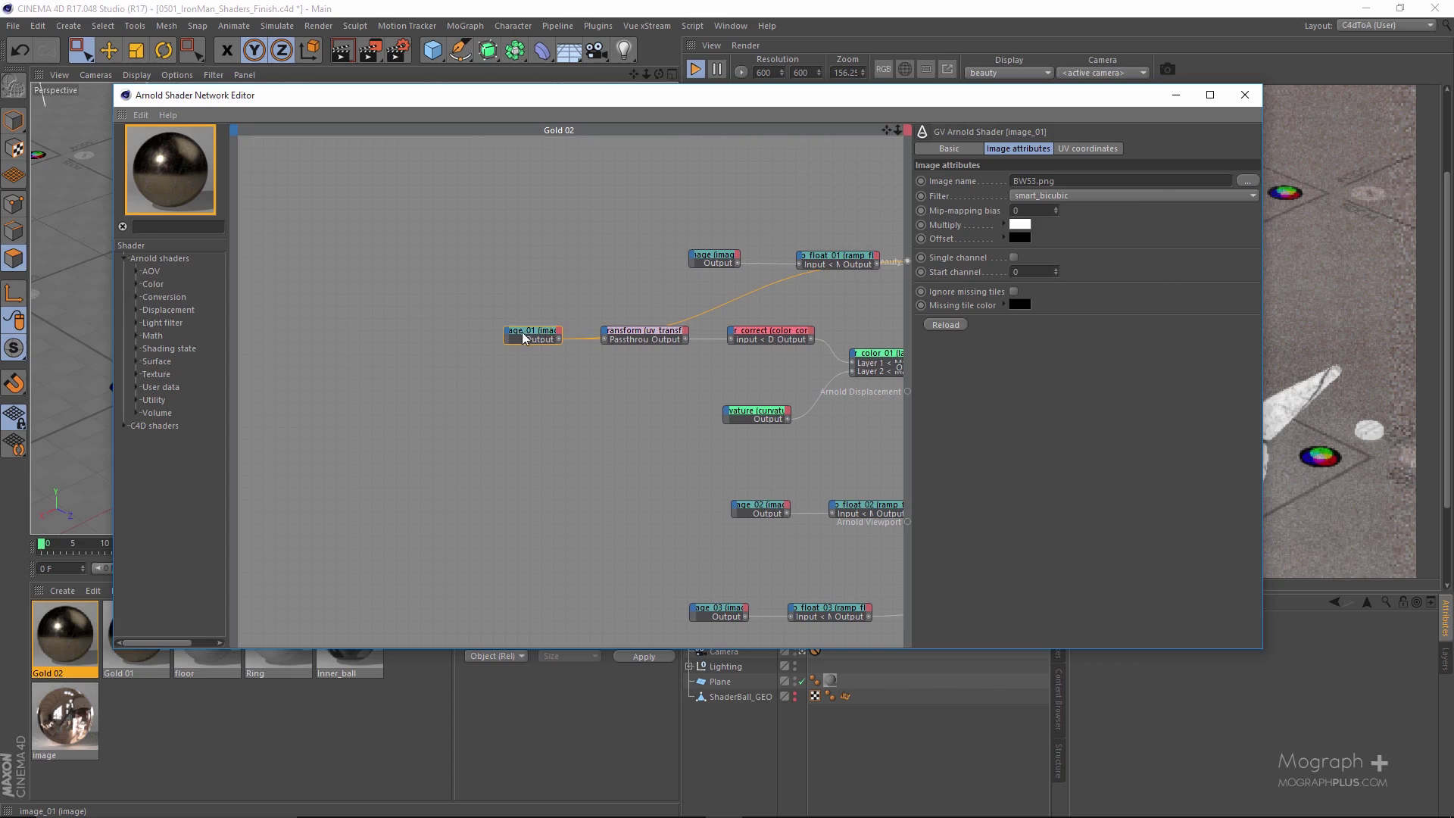
{"action": "left_click_drag", "start_coordinate": [517, 338], "coordinate": [414, 343]}
{"action": "type", "text": "compl"}
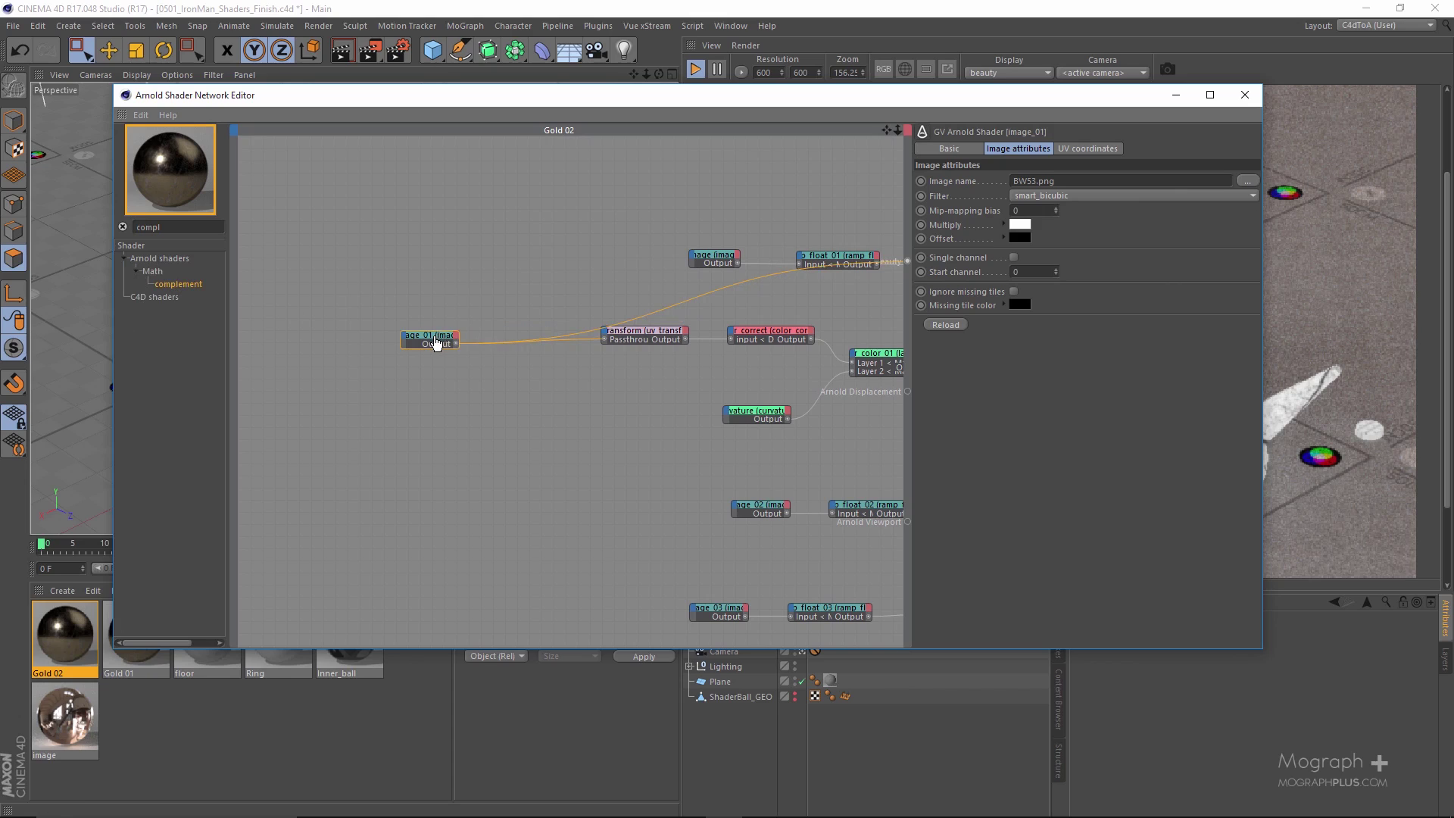
{"action": "left_click_drag", "start_coordinate": [436, 344], "coordinate": [470, 365]}
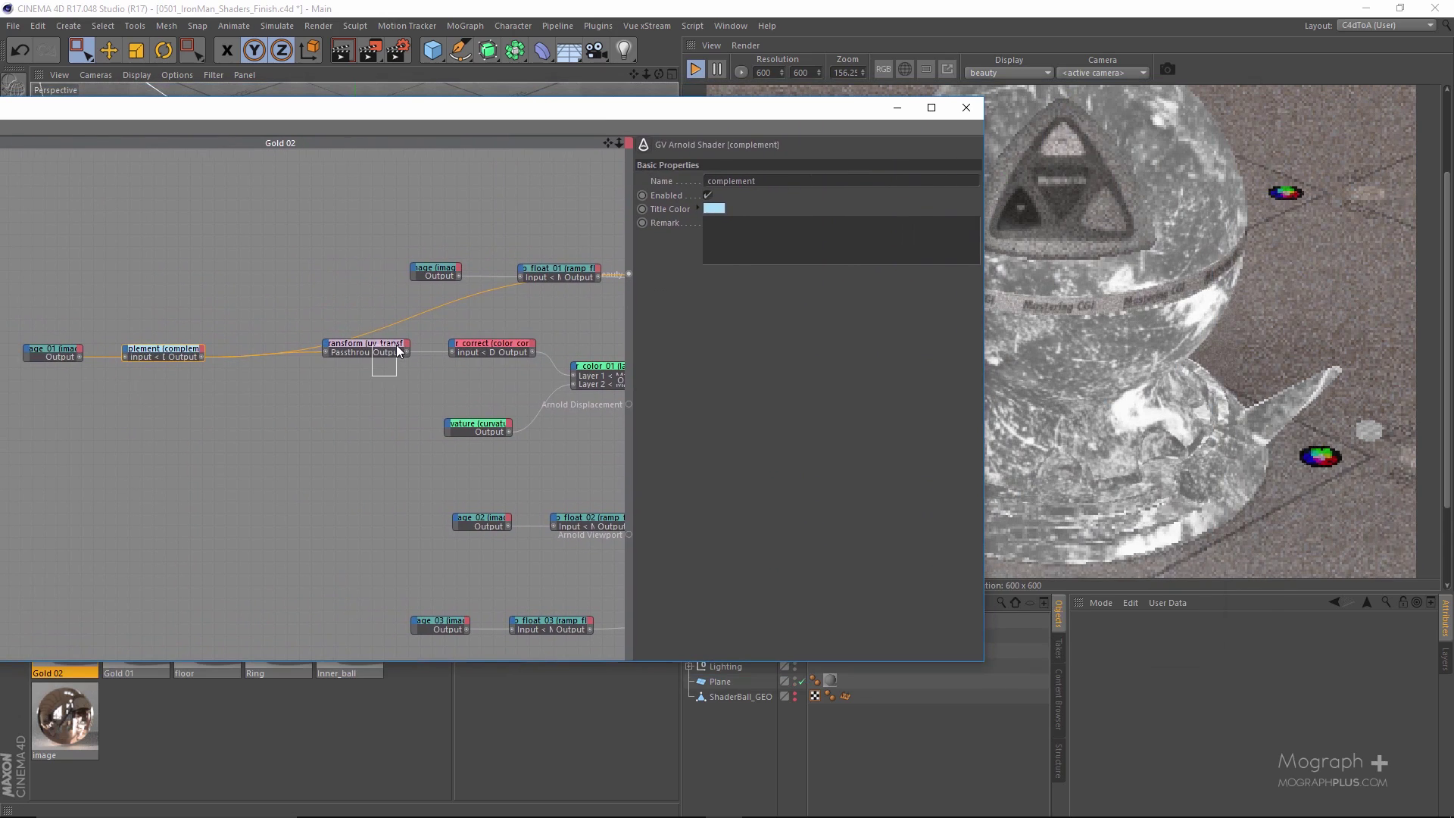
Set Scale U and Scale V of the image_01 texture's UV coordinates to 4
{"action": "left_click", "coordinate": [394, 345]}
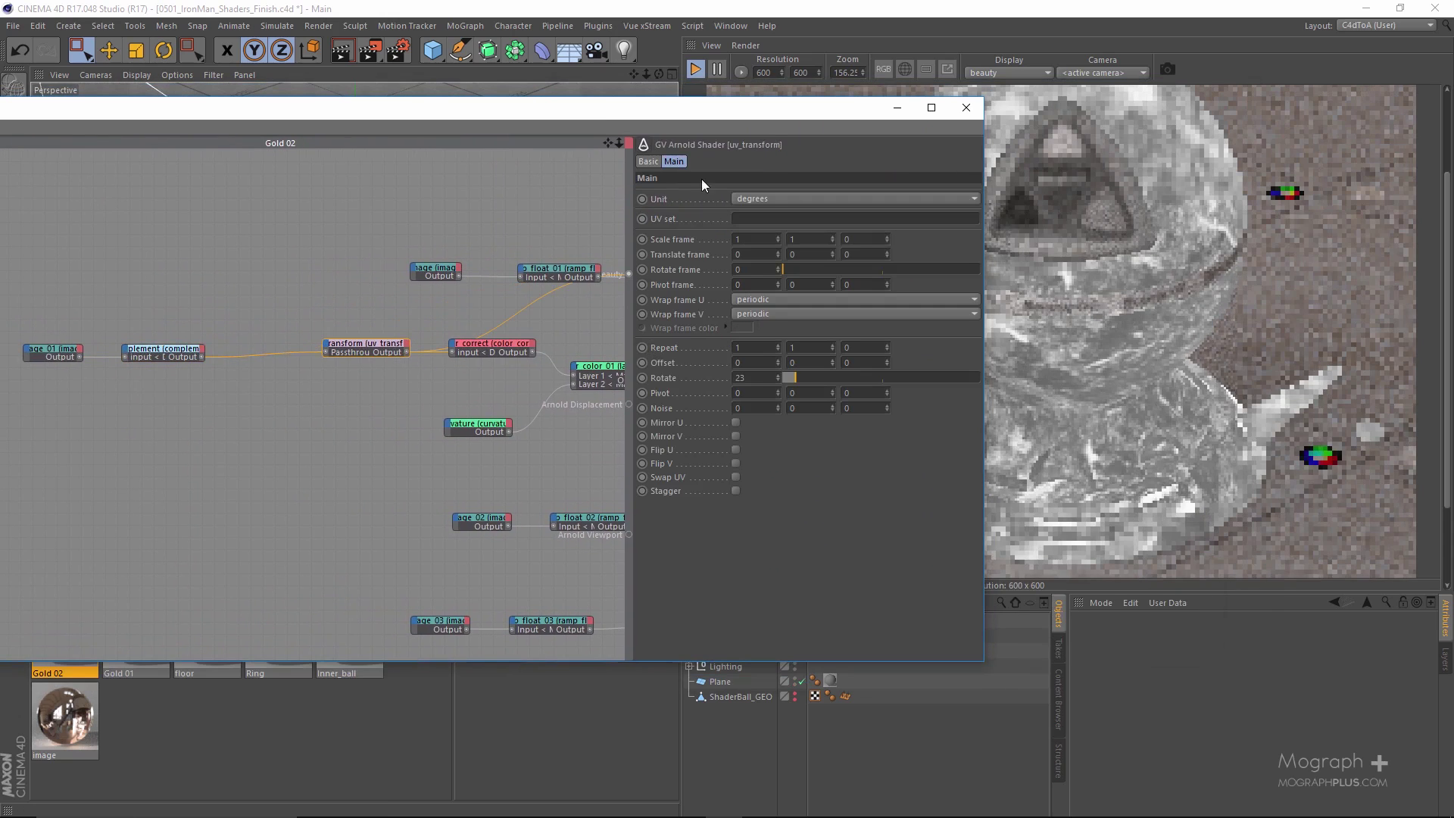
{"action": "mouse_move", "coordinate": [688, 109]}
{"action": "left_mouse_down"}
{"action": "mouse_move", "coordinate": [496, 114]}
{"action": "mouse_move", "coordinate": [692, 112]}
{"action": "left_mouse_up"}
{"action": "middle_click_drag", "start_coordinate": [92, 373], "coordinate": [207, 378], "text": "alt"}
{"action": "left_click", "coordinate": [204, 355]}
{"action": "left_click_drag", "start_coordinate": [894, 109], "coordinate": [402, 133]}
{"action": "left_click", "coordinate": [351, 185]}
{"action": "left_click_drag", "start_coordinate": [266, 300], "coordinate": [234, 302]}
{"action": "type", "text": "4"}
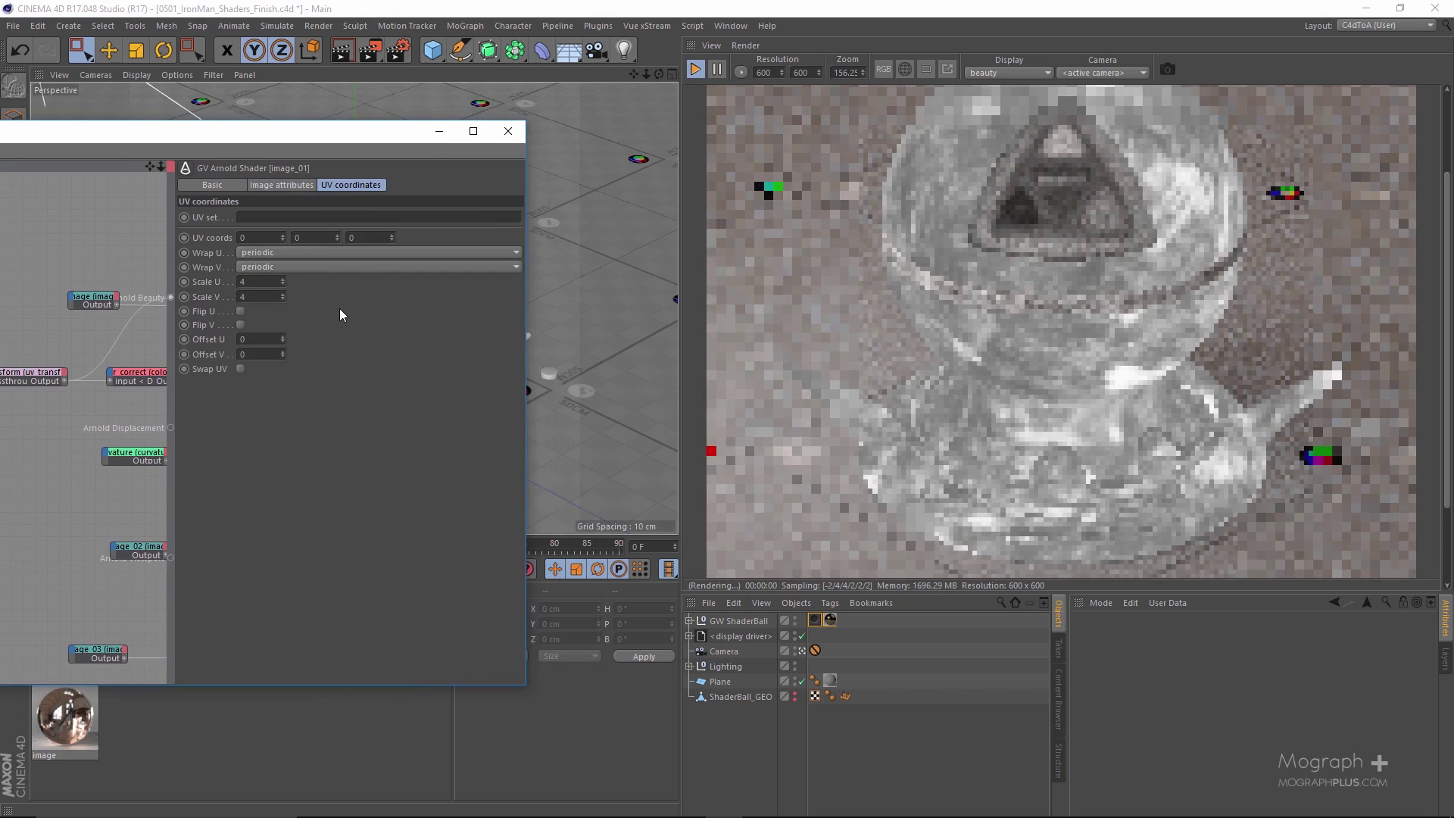
Preview the color_correct node and set its exposure to 0 and gamma to 0.39
{"action": "left_click_drag", "start_coordinate": [253, 135], "coordinate": [695, 151]}
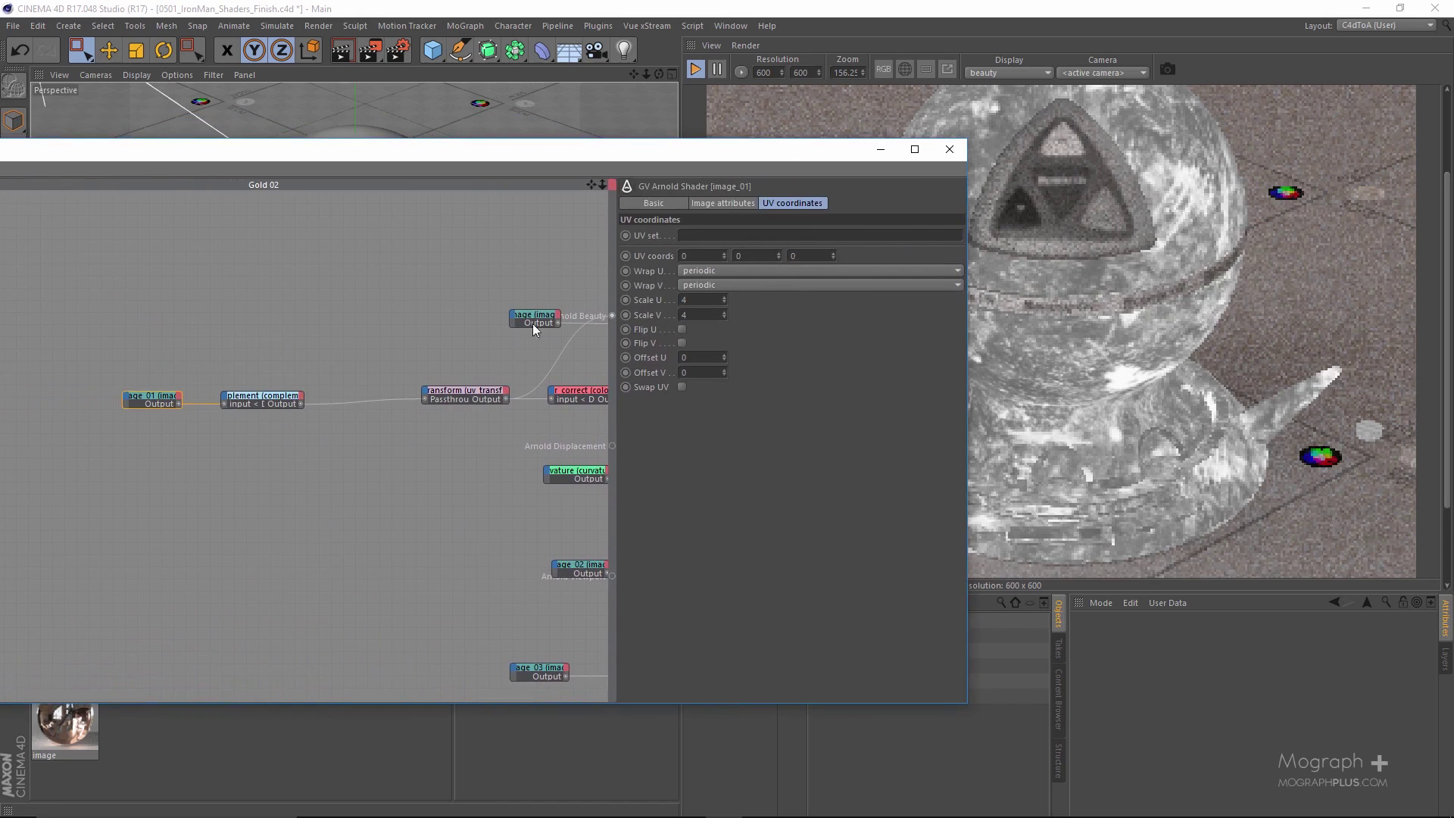
{"action": "scroll", "coordinate": [409, 409], "scroll_direction": "up", "scroll_amount": 4}
{"action": "left_click", "coordinate": [422, 406]}
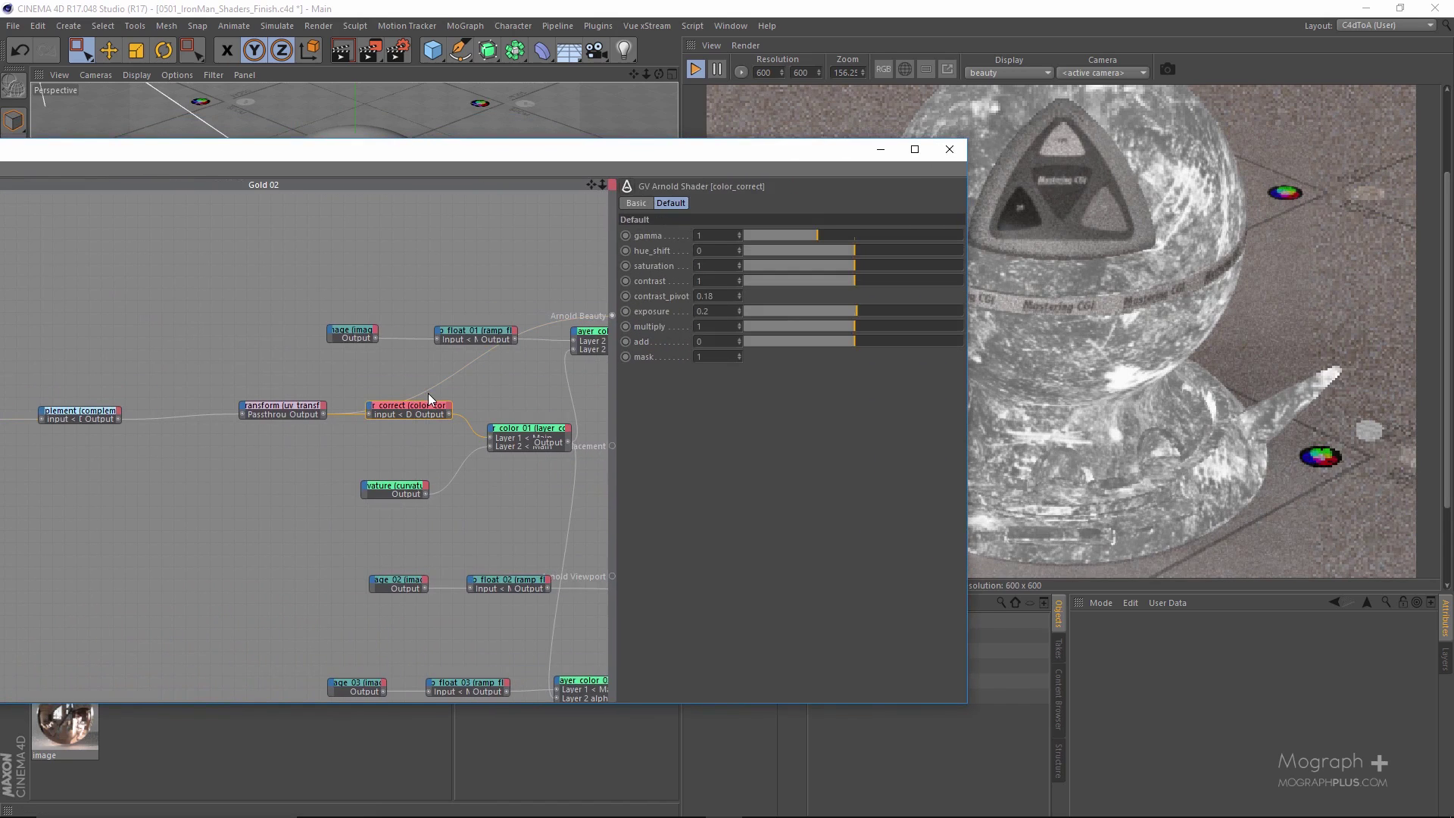
{"action": "left_click_drag", "start_coordinate": [768, 151], "coordinate": [511, 155]}
{"action": "left_click", "coordinate": [433, 316]}
{"action": "left_click_drag", "start_coordinate": [433, 316], "coordinate": [421, 315]}
{"action": "type", "text": "0"}
{"action": "key", "text": "Return"}
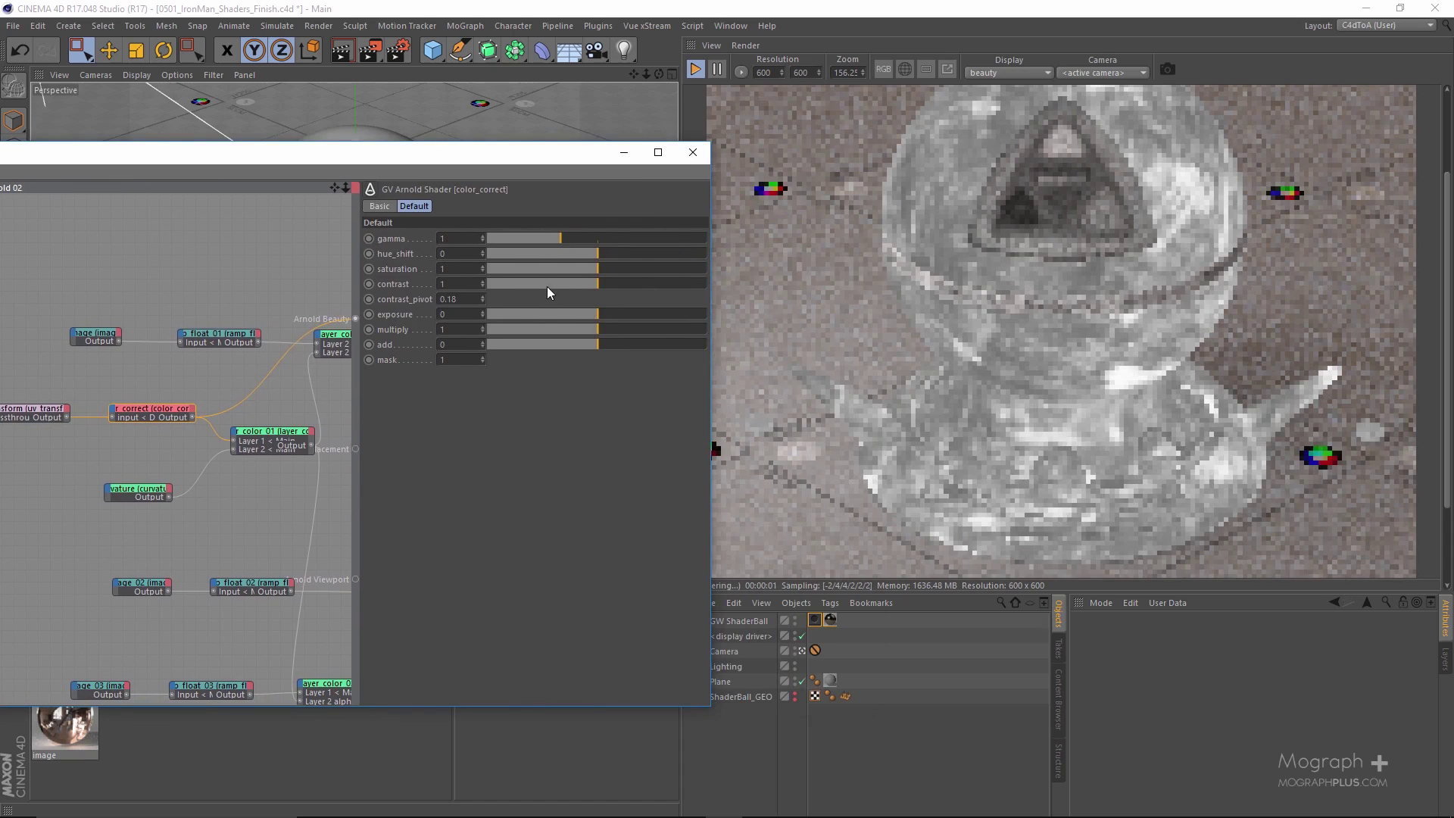
{"action": "left_click_drag", "start_coordinate": [528, 237], "coordinate": [494, 247]}
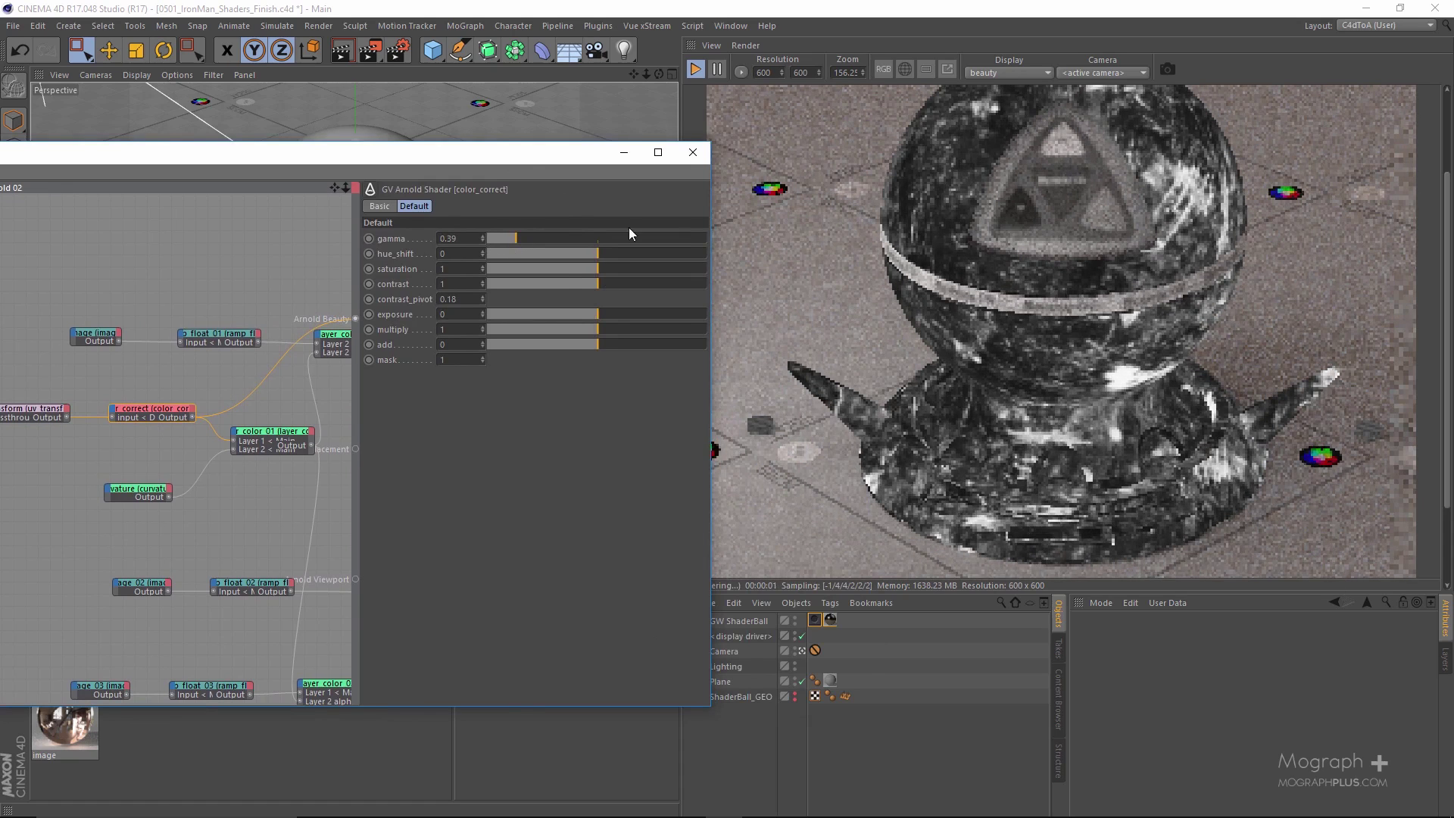
Preview the curvature node and set its radius to 0.03, spread to 1 and threshold to 0
{"action": "left_click_drag", "start_coordinate": [551, 157], "coordinate": [851, 147]}
{"action": "left_click", "coordinate": [429, 473]}
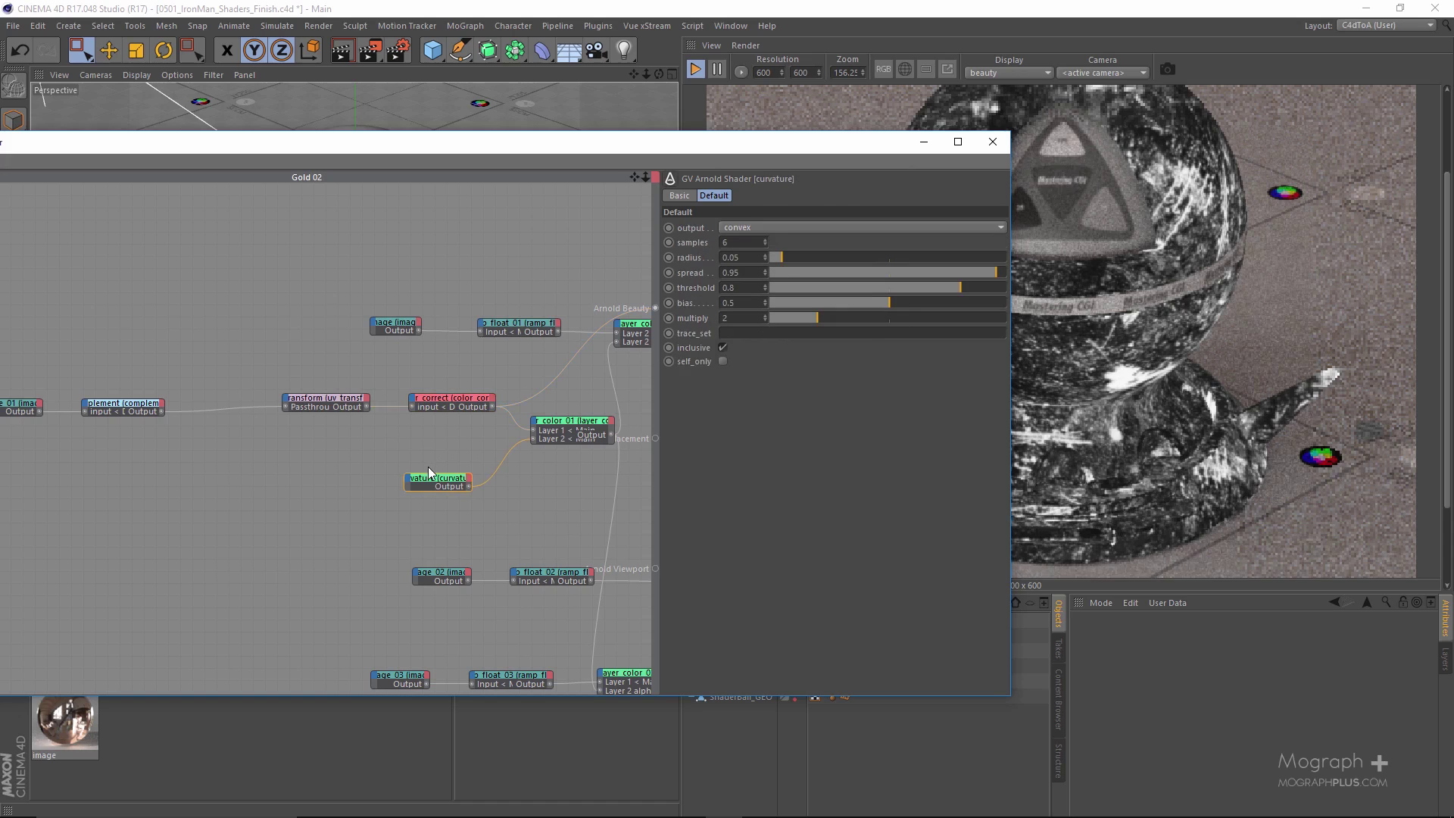
{"action": "left_click_drag", "start_coordinate": [754, 150], "coordinate": [442, 188]}
{"action": "left_click", "coordinate": [433, 296]}
{"action": "key", "text": "BackSpace"}
{"action": "type", "text": "4"}
{"action": "key", "text": "Return"}
{"action": "scroll", "coordinate": [433, 296], "scroll_direction": "down", "scroll_amount": 1}
{"action": "left_click_drag", "start_coordinate": [682, 311], "coordinate": [742, 319]}
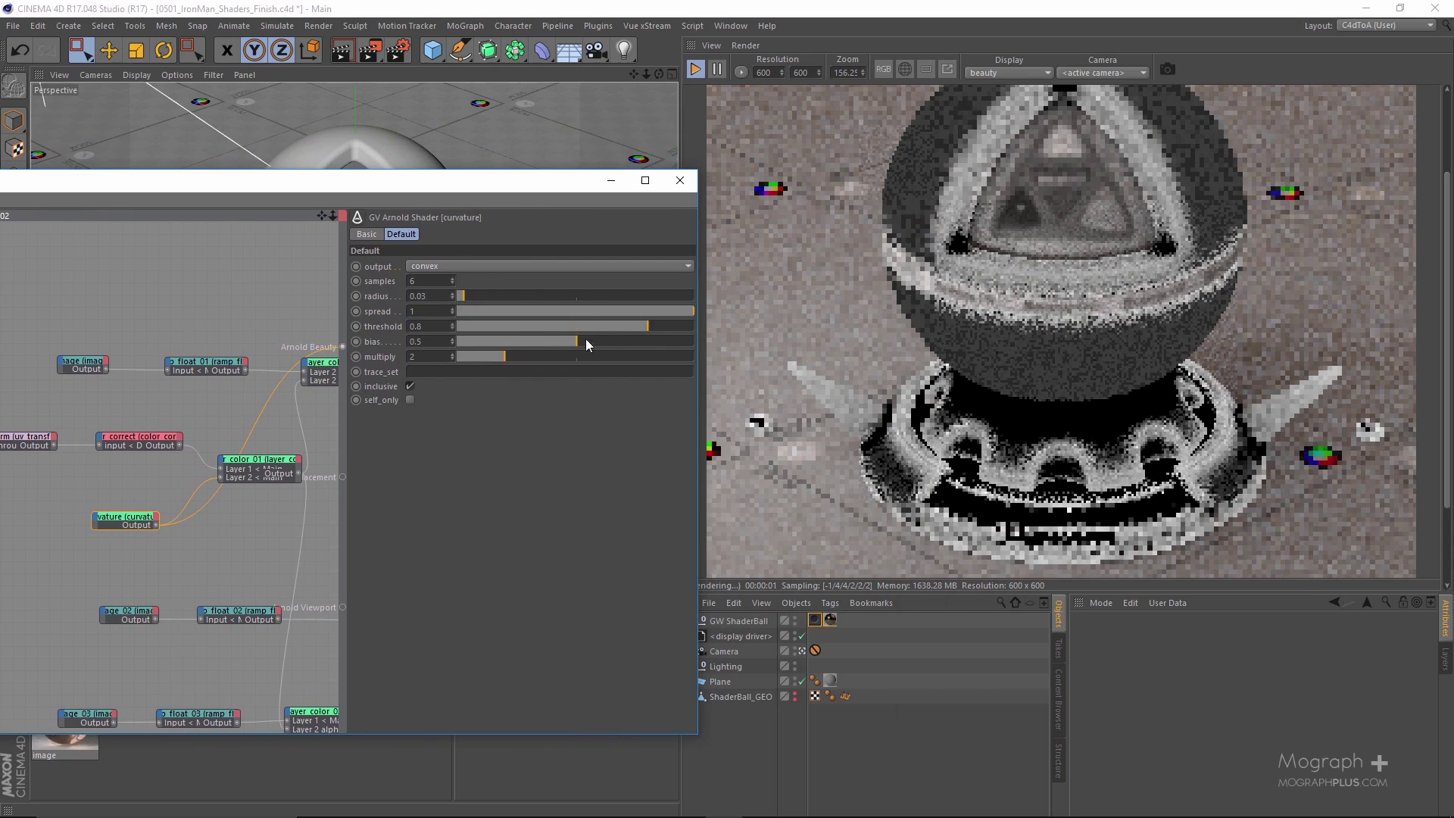
{"action": "left_click_drag", "start_coordinate": [460, 330], "coordinate": [369, 335]}
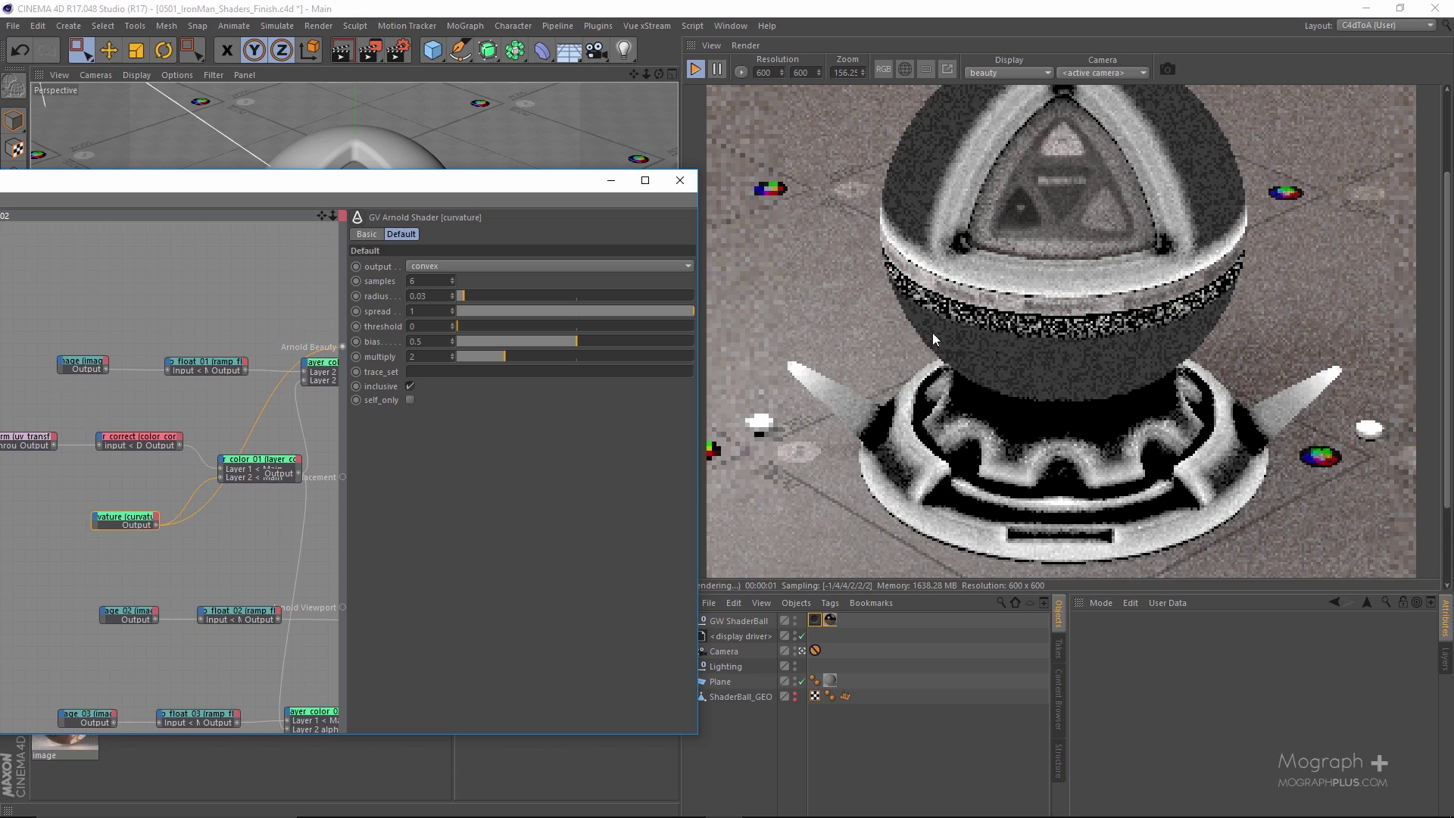
Preview the layer_color_01 blend of the corrected texture and curvature in the render through Arnold Beauty
{"action": "middle_click_drag", "start_coordinate": [249, 525], "coordinate": [189, 528], "text": "alt"}
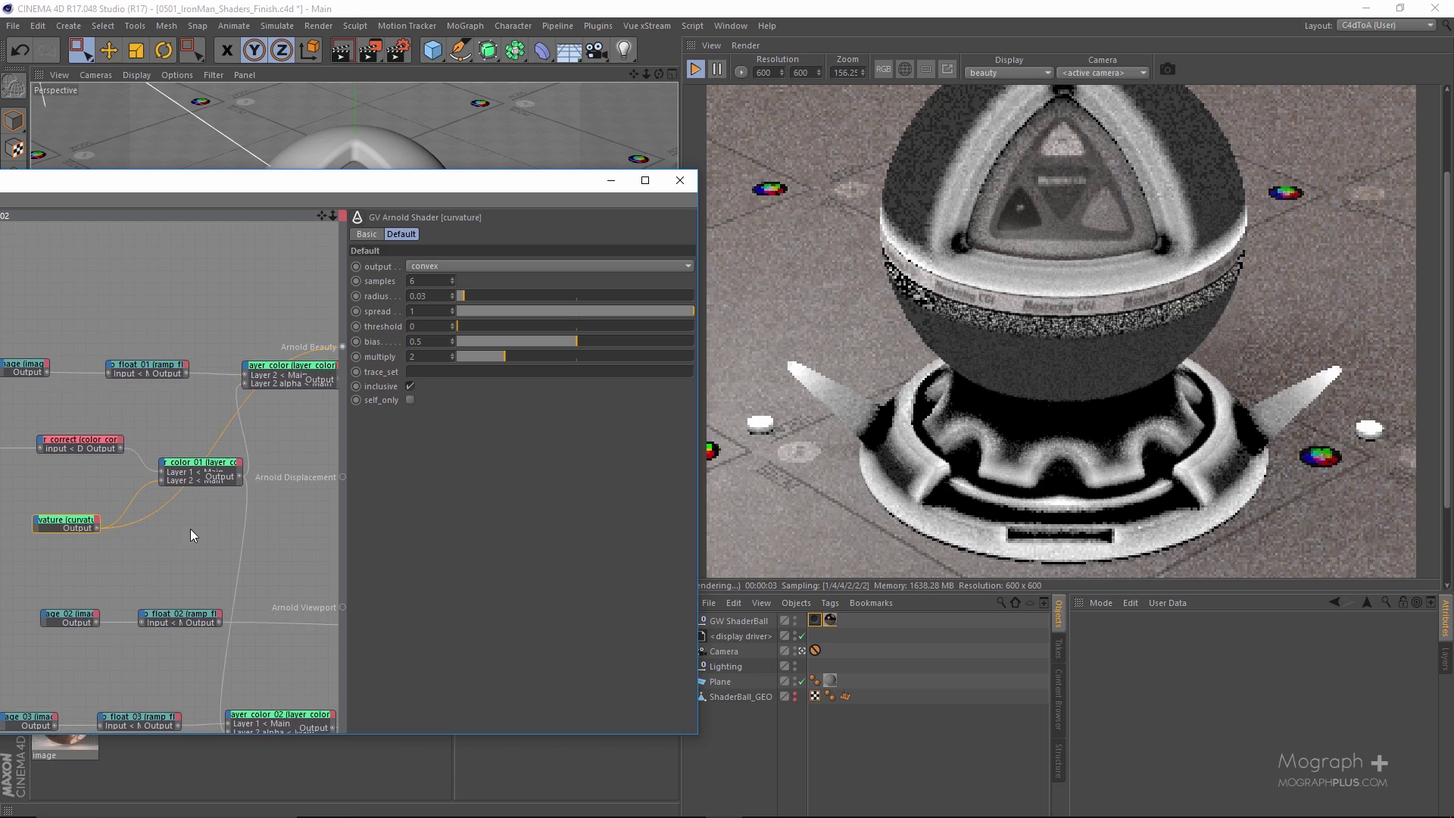
{"action": "left_click", "coordinate": [213, 486]}
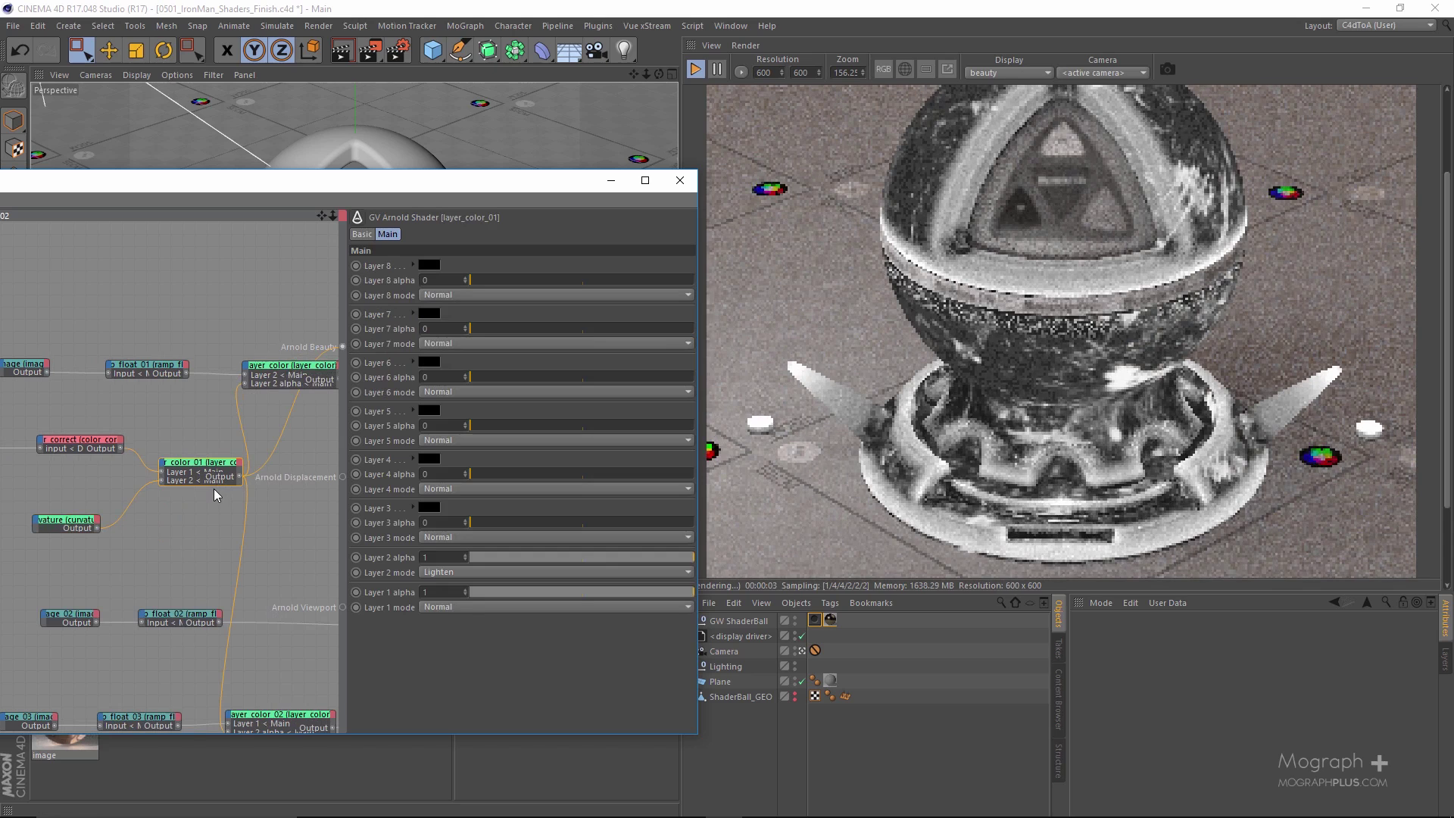
{"action": "middle_click_drag", "start_coordinate": [120, 479], "coordinate": [65, 376]}
{"action": "left_click_drag", "start_coordinate": [510, 184], "coordinate": [855, 153]}
{"action": "middle_click_drag", "start_coordinate": [469, 529], "coordinate": [530, 507]}
{"action": "middle_click_drag", "start_coordinate": [570, 567], "coordinate": [367, 566]}
{"action": "middle_click_drag", "start_coordinate": [416, 505], "coordinate": [359, 487]}
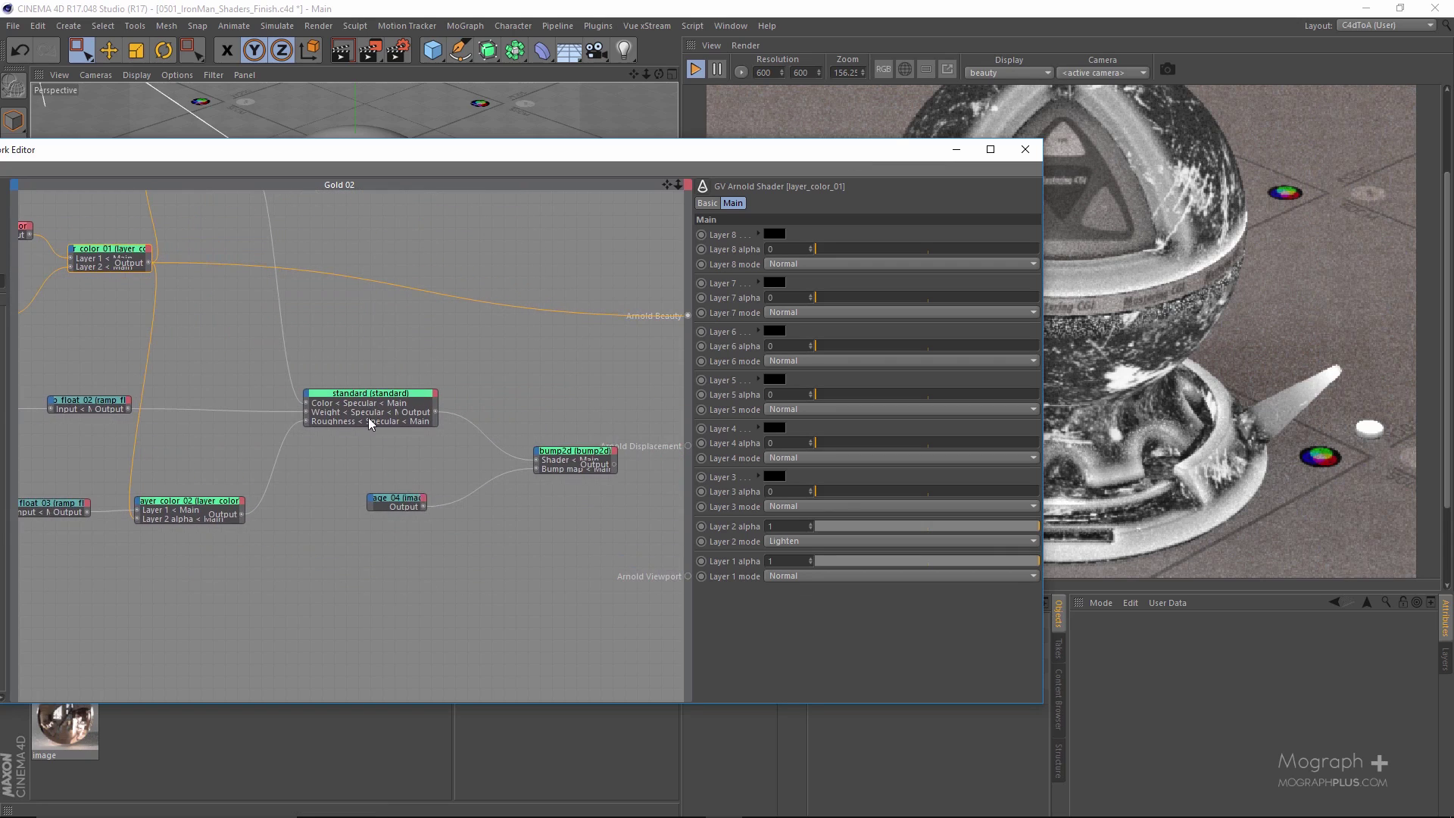
Connect the bump2d node to Arnold Beauty and render the full shader ball with the Gold 02 material
{"action": "left_click", "coordinate": [582, 451]}
{"action": "key", "text": "b"}
{"action": "left_click_drag", "start_coordinate": [854, 151], "coordinate": [560, 168]}
{"action": "scroll", "coordinate": [1006, 326], "scroll_direction": "down", "scroll_amount": 1}
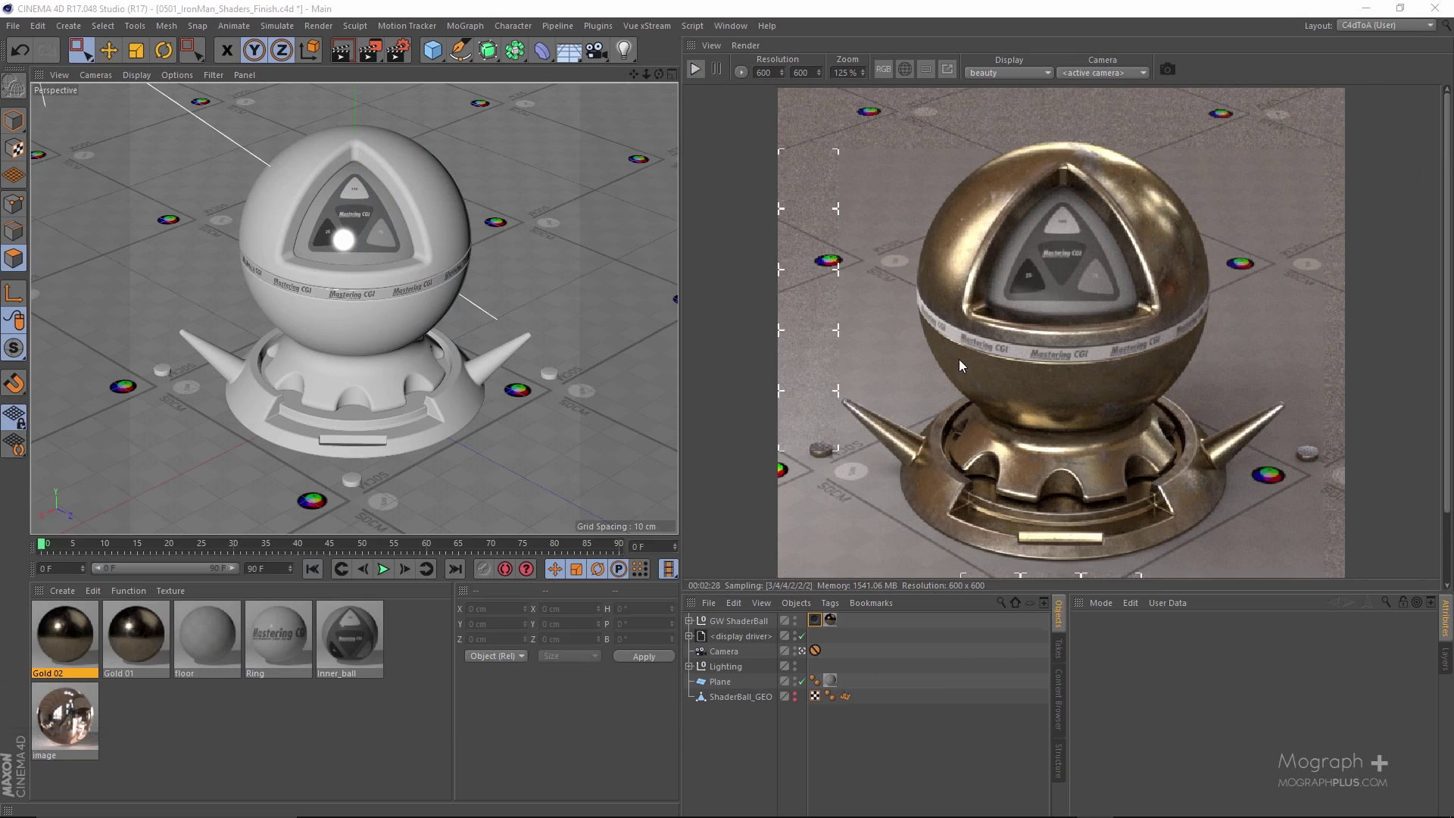
{"action": "scroll", "coordinate": [1043, 334], "scroll_direction": "up", "scroll_amount": 2}
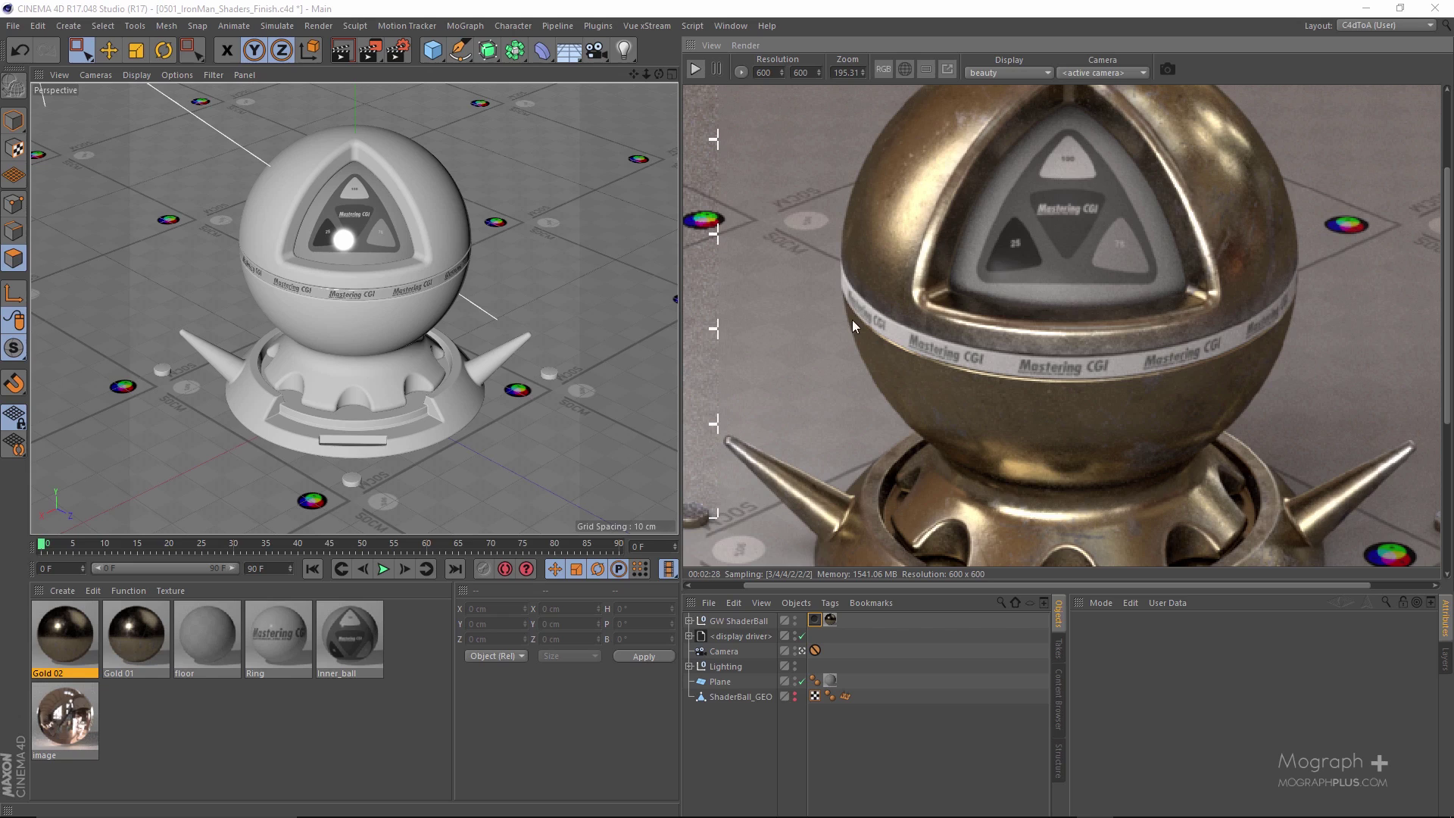
Reopen the Gold 02 shader network and draw a render region over the upper right side of the ball
{"action": "double_click", "coordinate": [45, 639]}
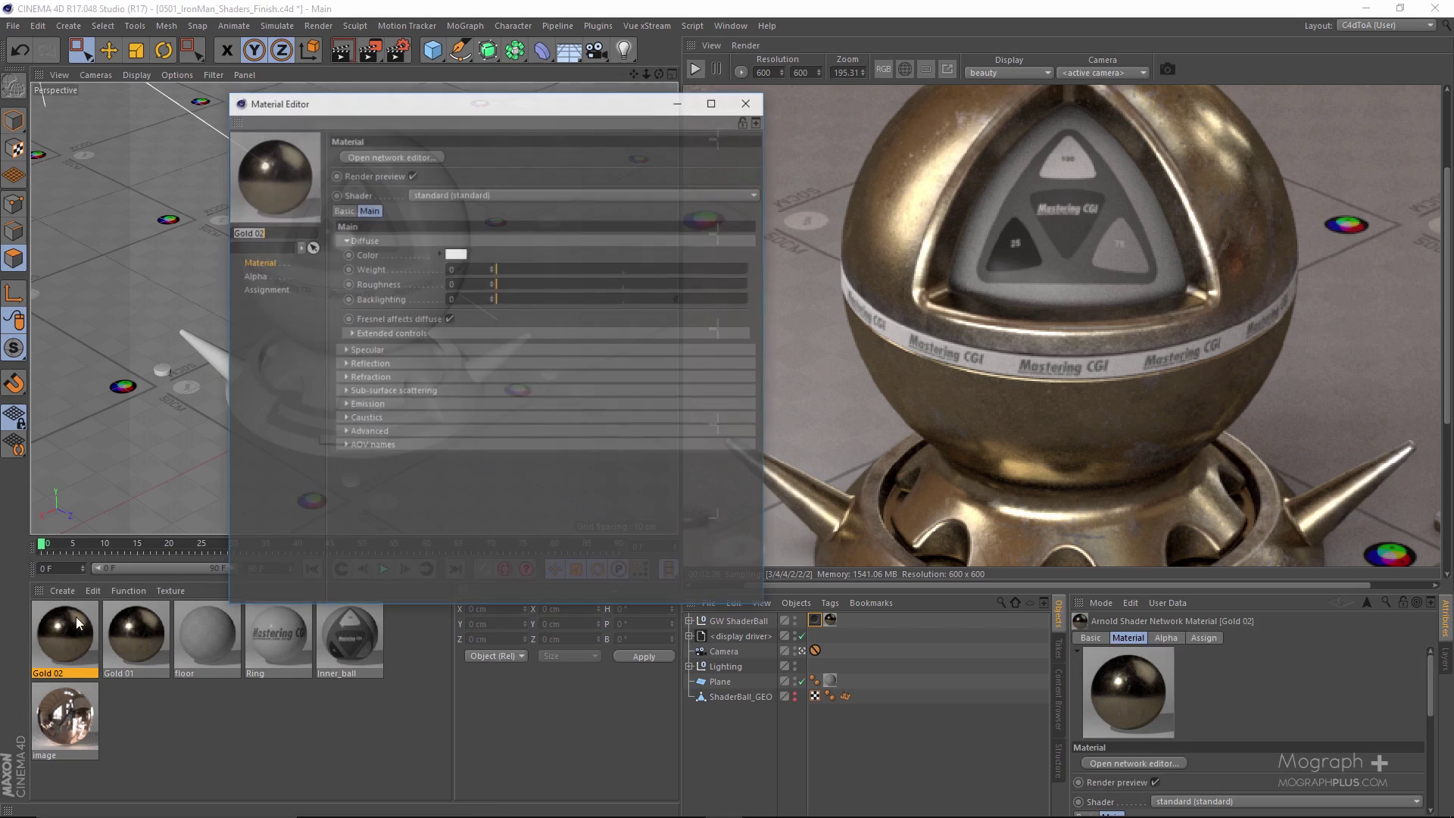
{"action": "left_click", "coordinate": [406, 156]}
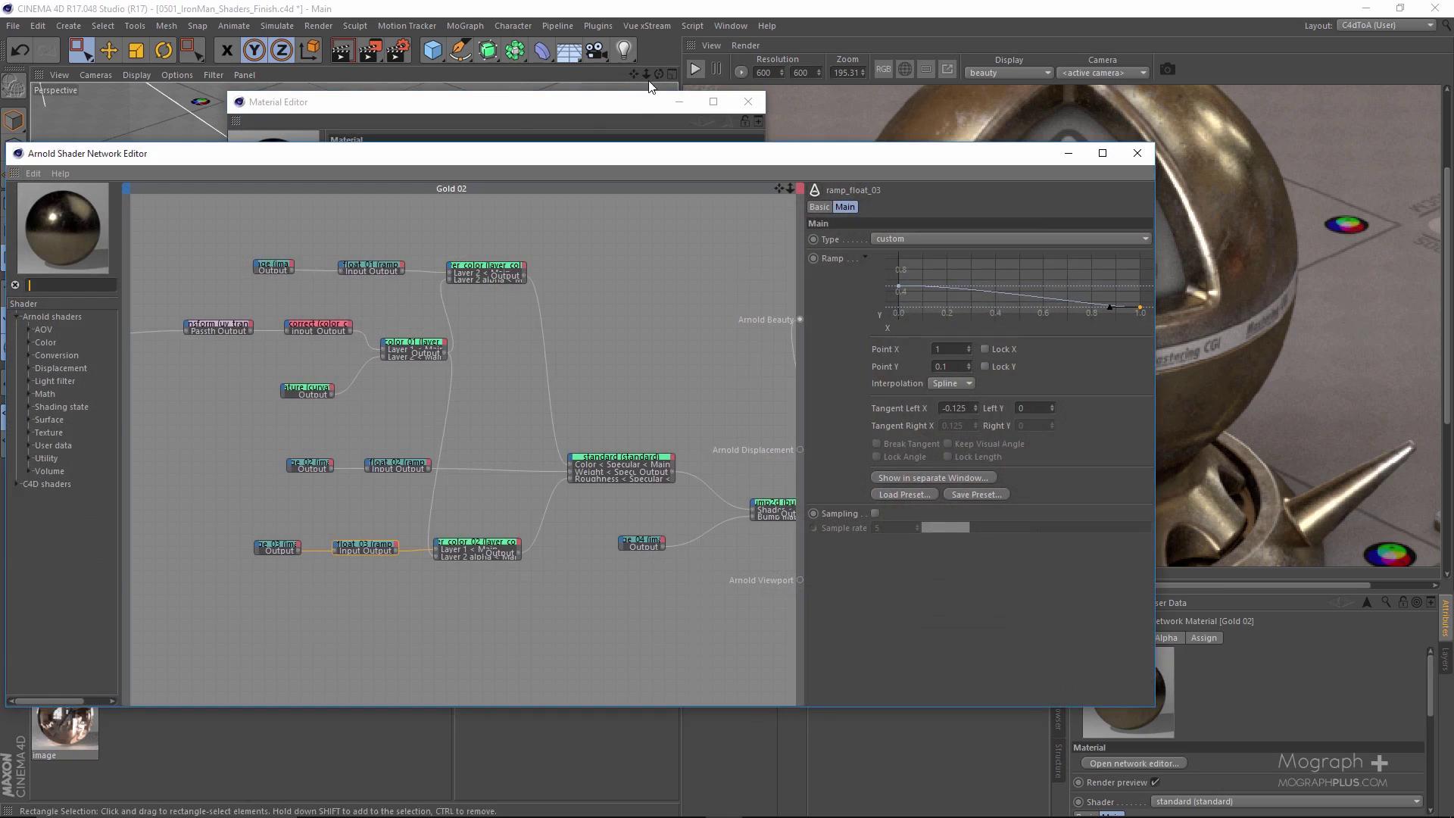
{"action": "left_click_drag", "start_coordinate": [999, 159], "coordinate": [794, 179]}
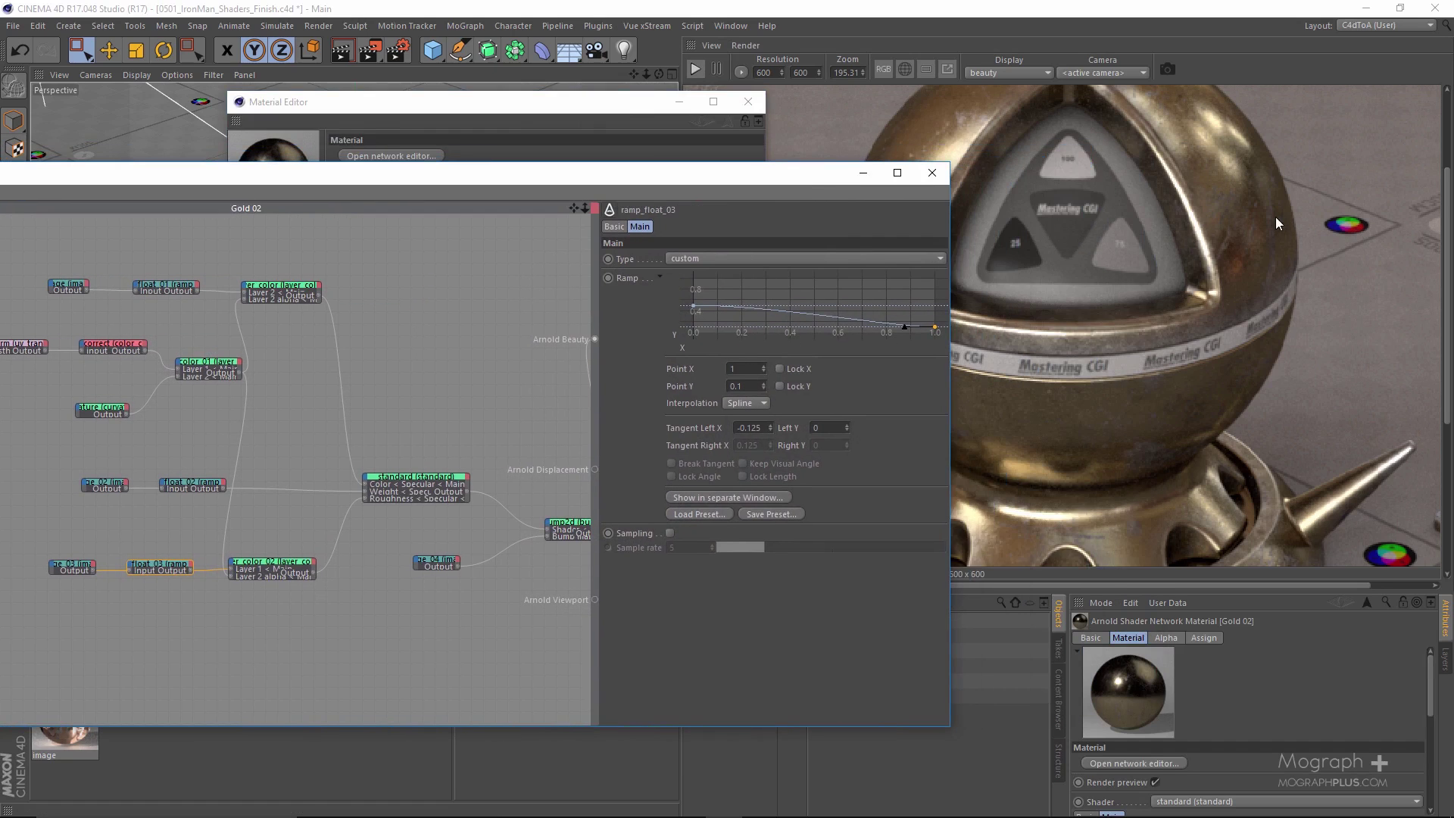
{"action": "left_click_drag", "start_coordinate": [1312, 373], "coordinate": [1308, 373]}
Preview the layer_color_02 roughness blend through Arnold Beauty and start the live render
{"action": "middle_click_drag", "start_coordinate": [393, 592], "coordinate": [424, 559], "text": "alt"}
{"action": "scroll", "coordinate": [392, 592], "scroll_direction": "up", "scroll_amount": 2}
{"action": "left_click", "coordinate": [261, 507]}
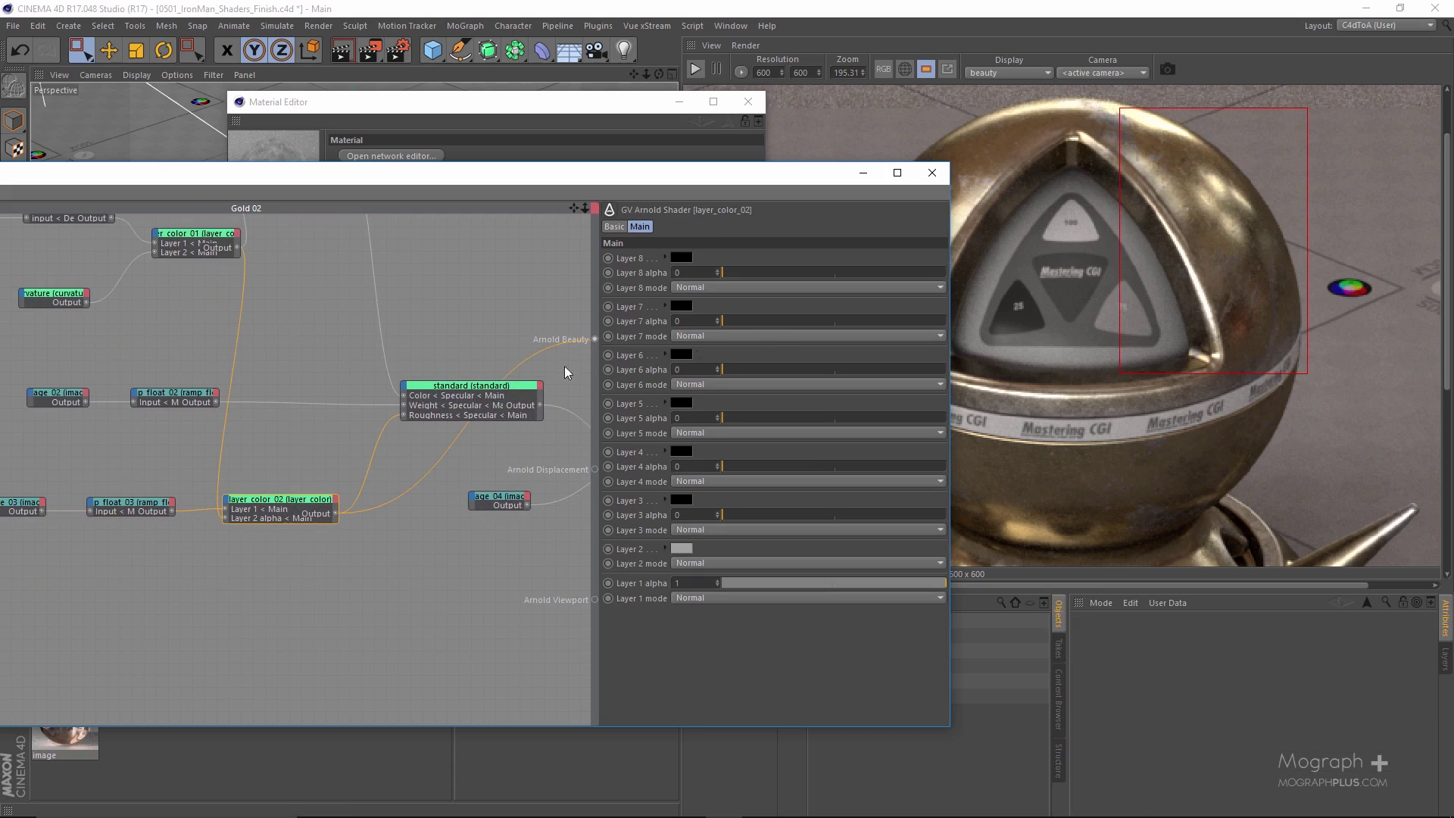
{"action": "left_click", "coordinate": [695, 68]}
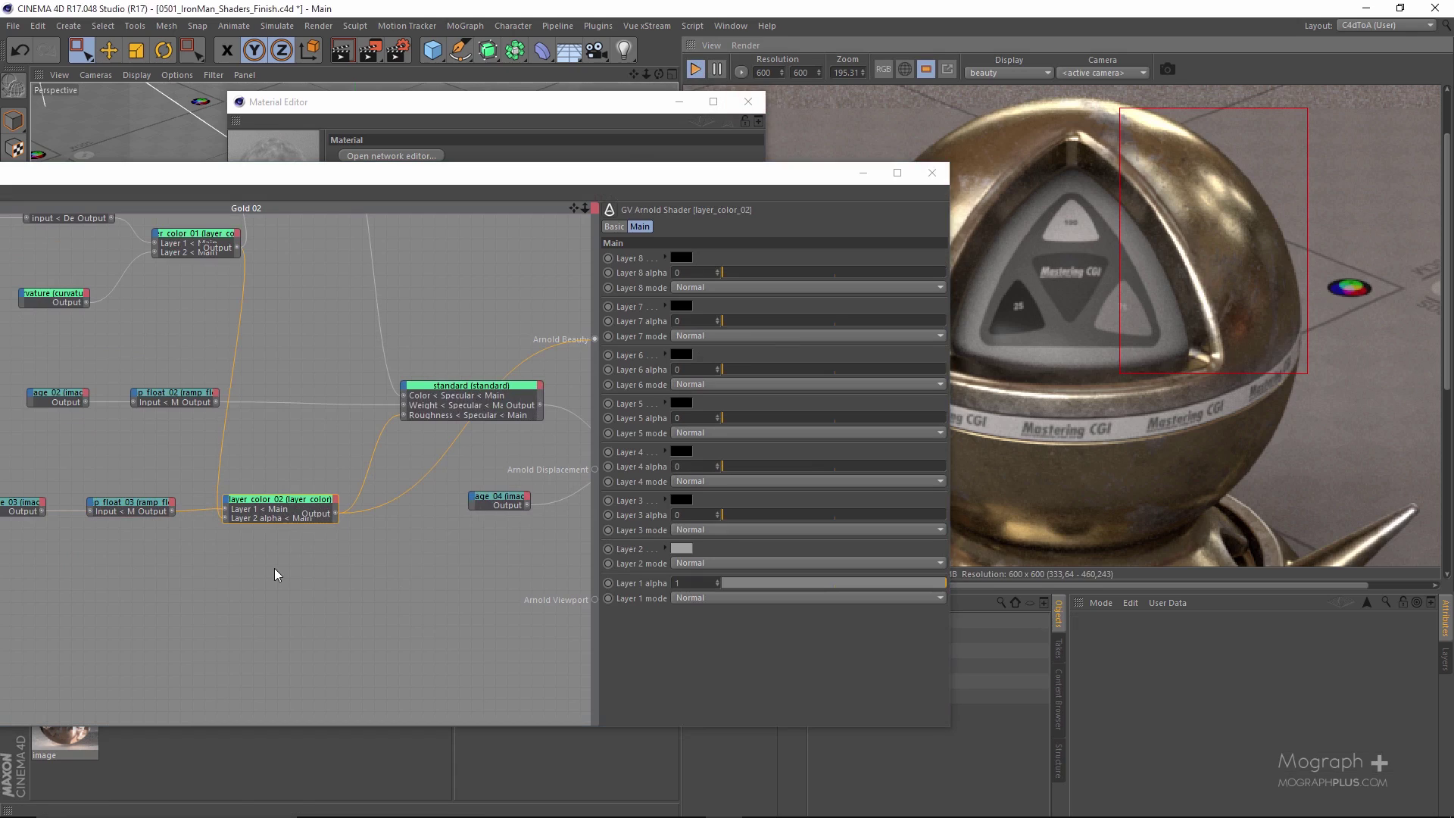
{"action": "scroll", "coordinate": [274, 568], "scroll_direction": "up", "scroll_amount": 2}
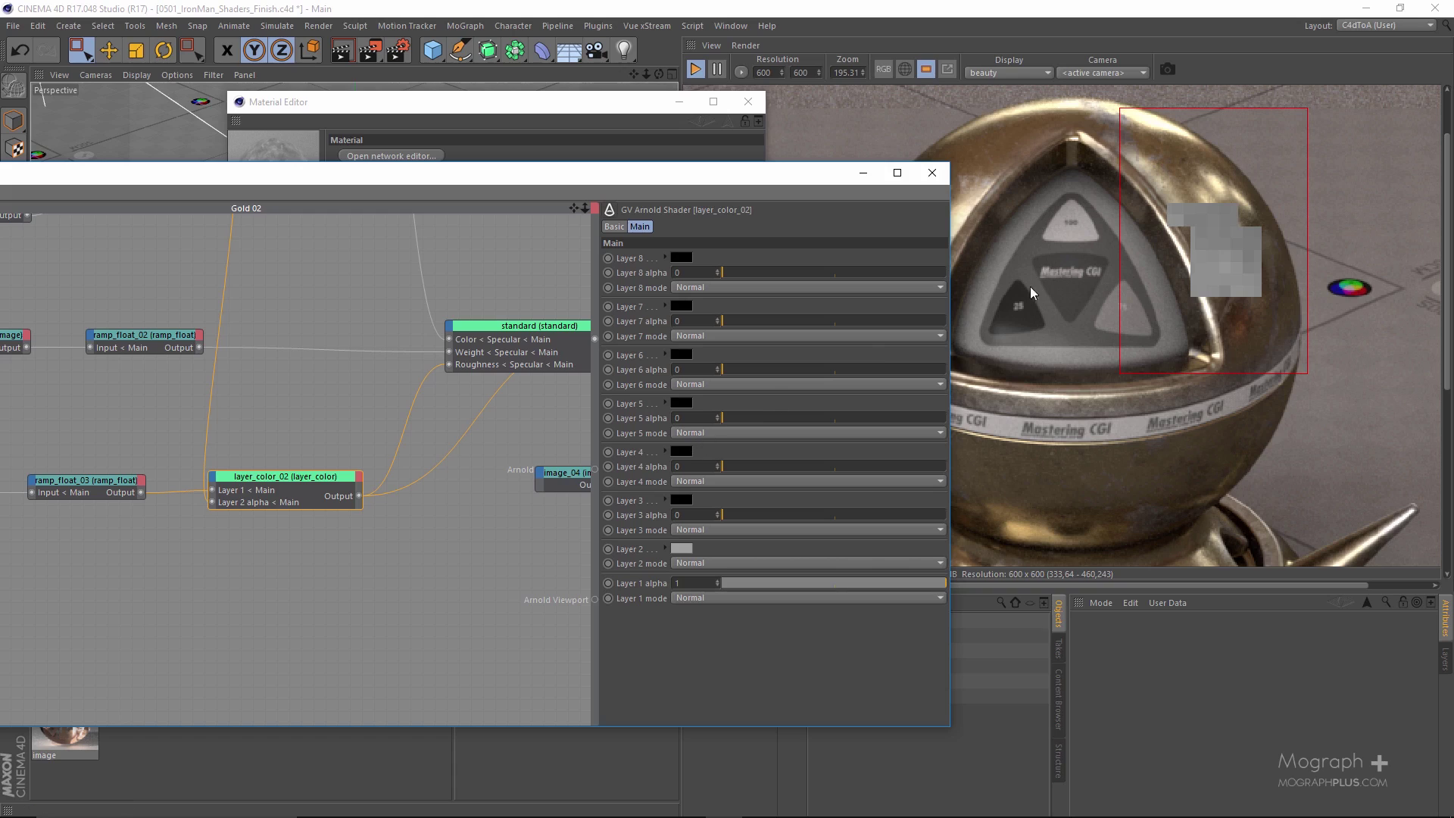
{"action": "scroll", "coordinate": [1074, 286], "scroll_direction": "down", "scroll_amount": 3}
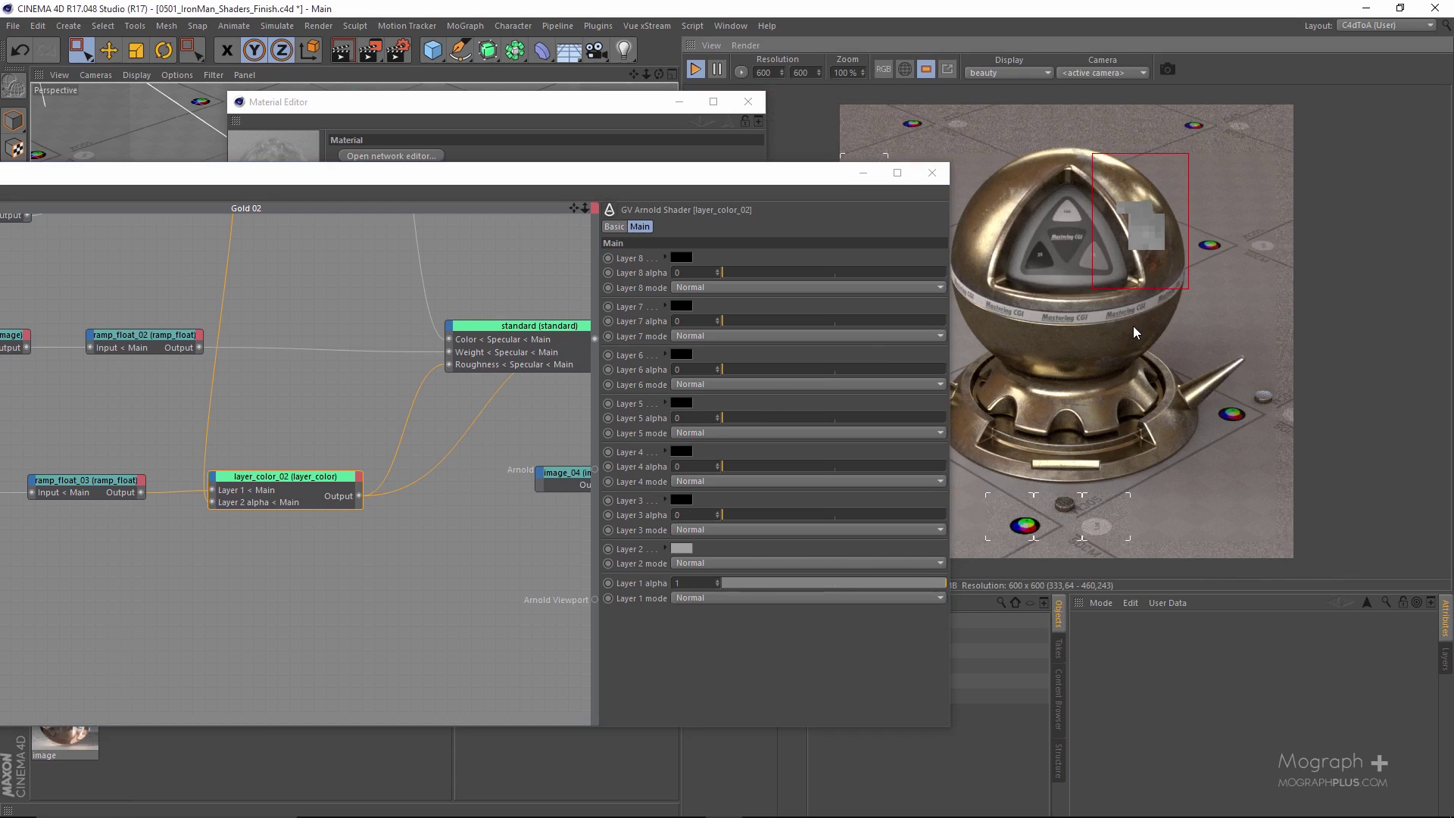
{"action": "scroll", "coordinate": [1135, 327], "scroll_direction": "up", "scroll_amount": 4}
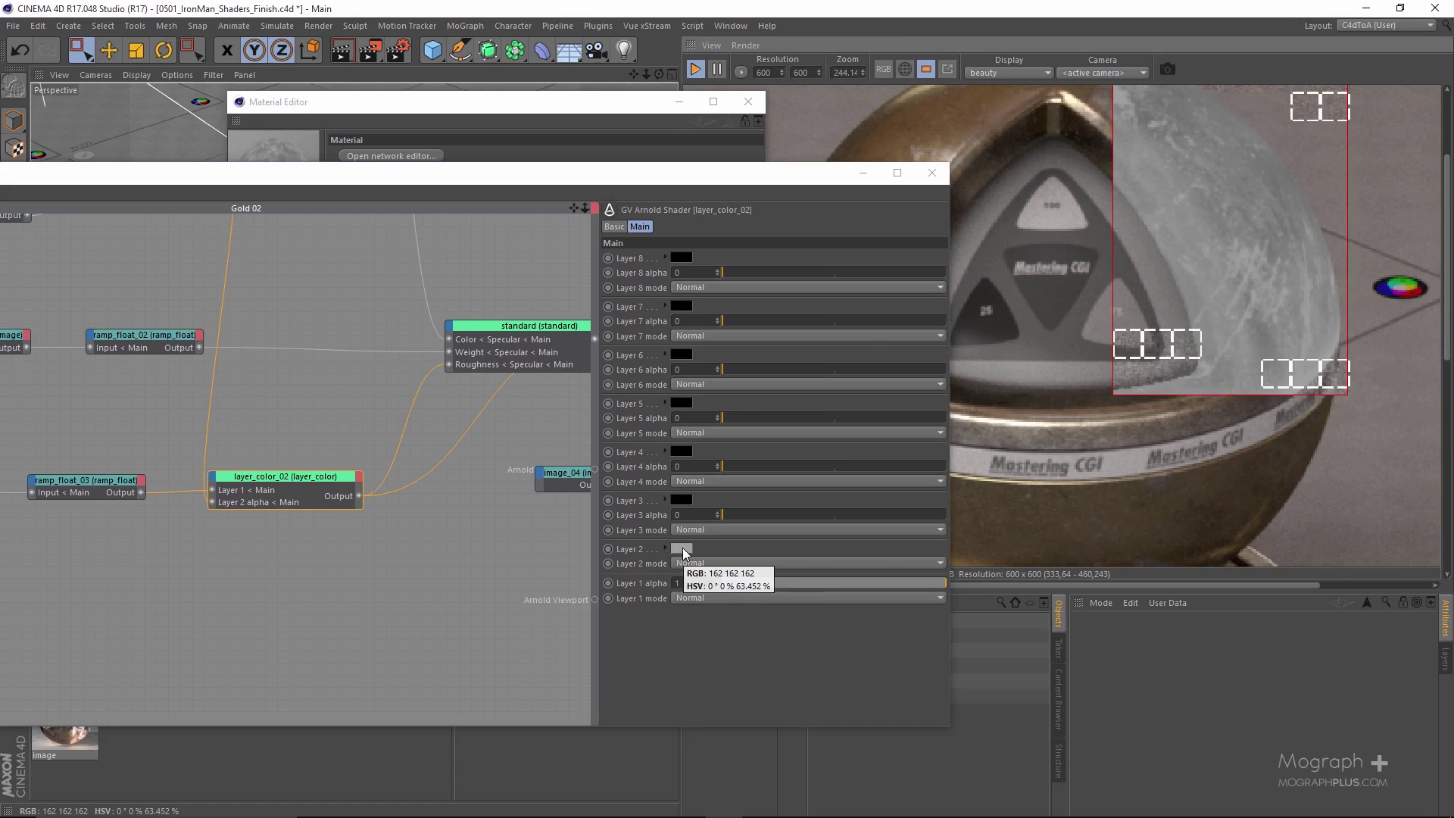
Set the Layer 2 color of layer_color_02 to a light grey of about RGB 198, 198, 198
{"action": "left_click", "coordinate": [683, 547]}
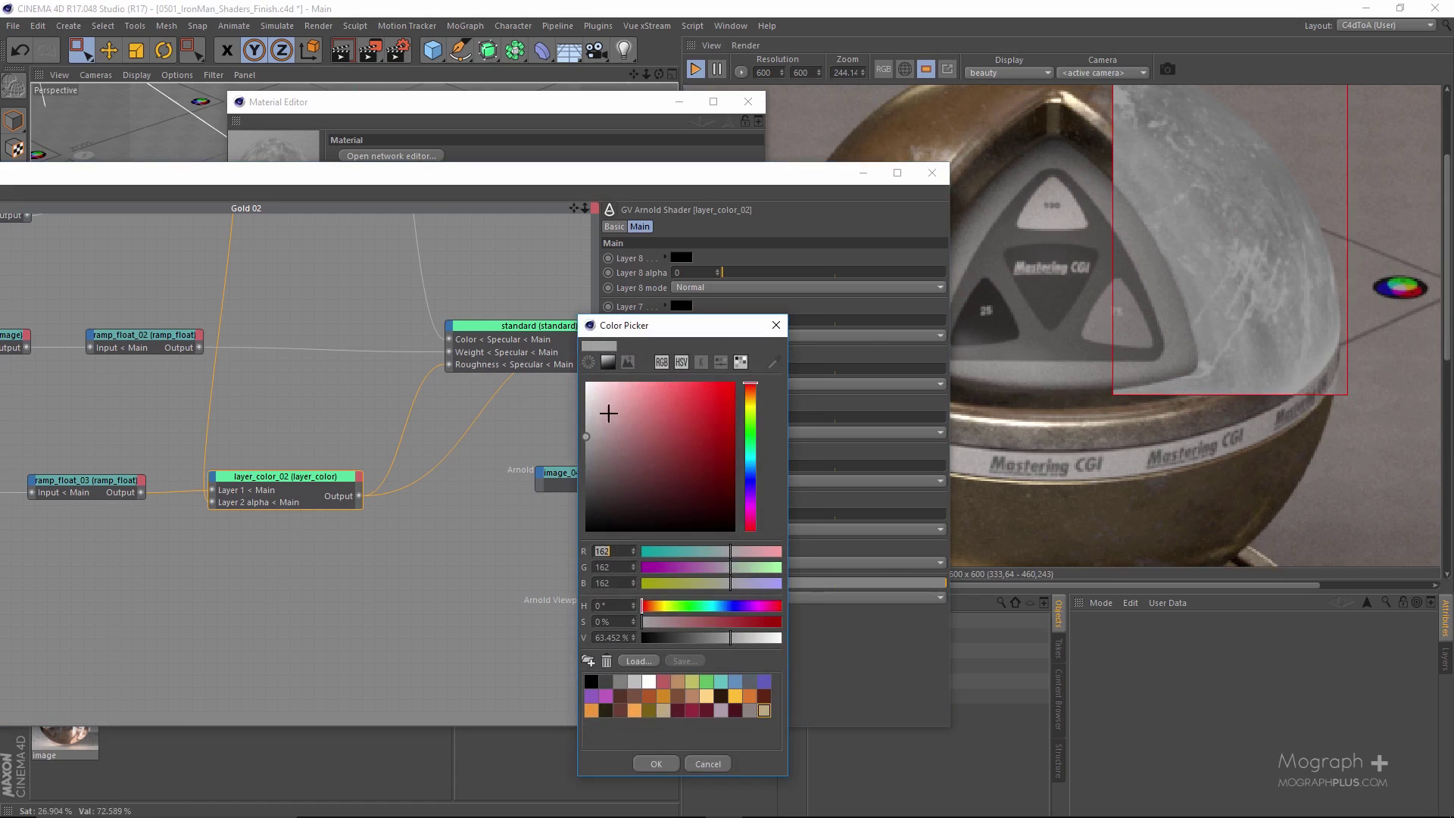
{"action": "left_click_drag", "start_coordinate": [594, 410], "coordinate": [586, 404]}
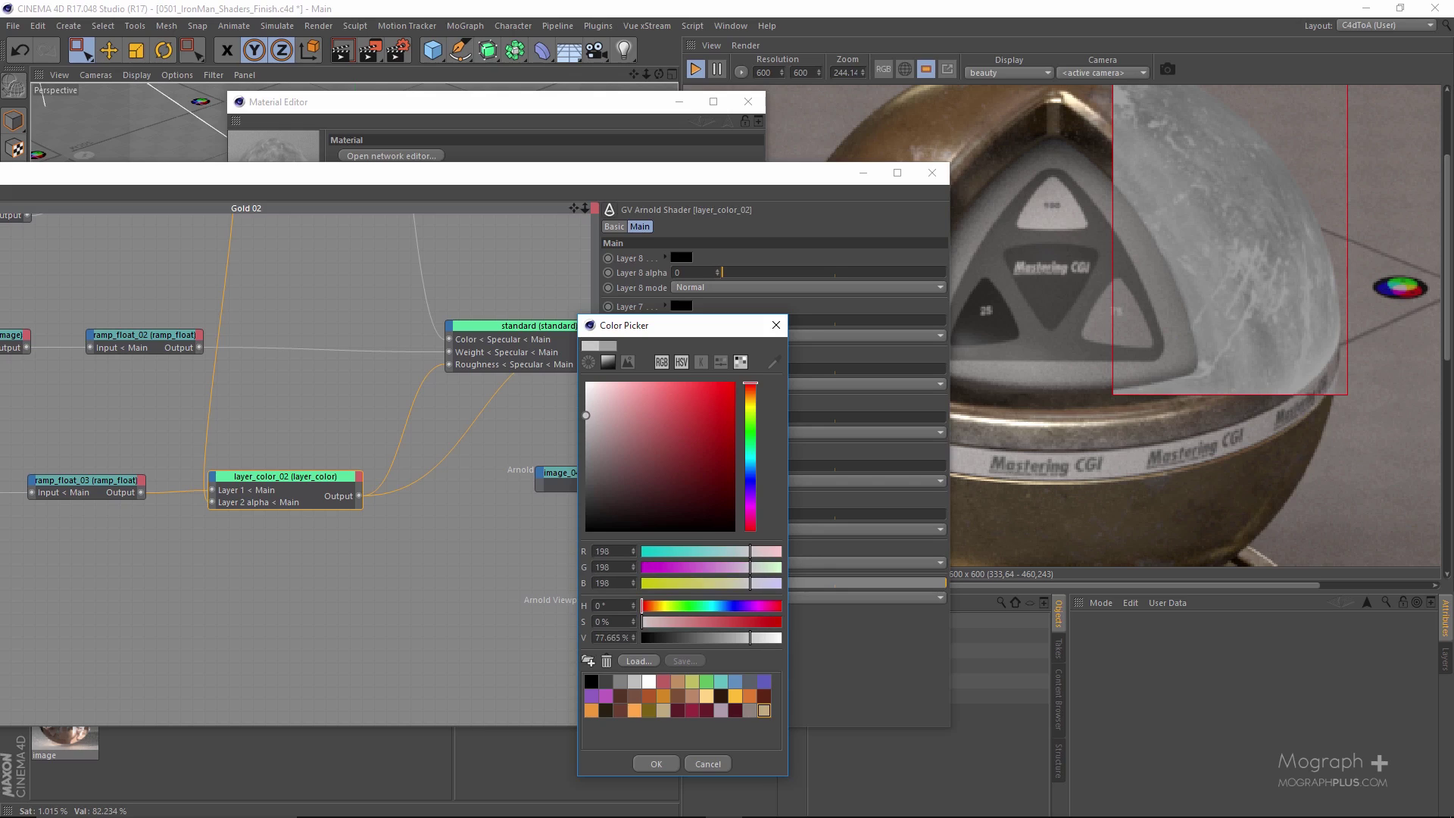
{"action": "left_click", "coordinate": [641, 763]}
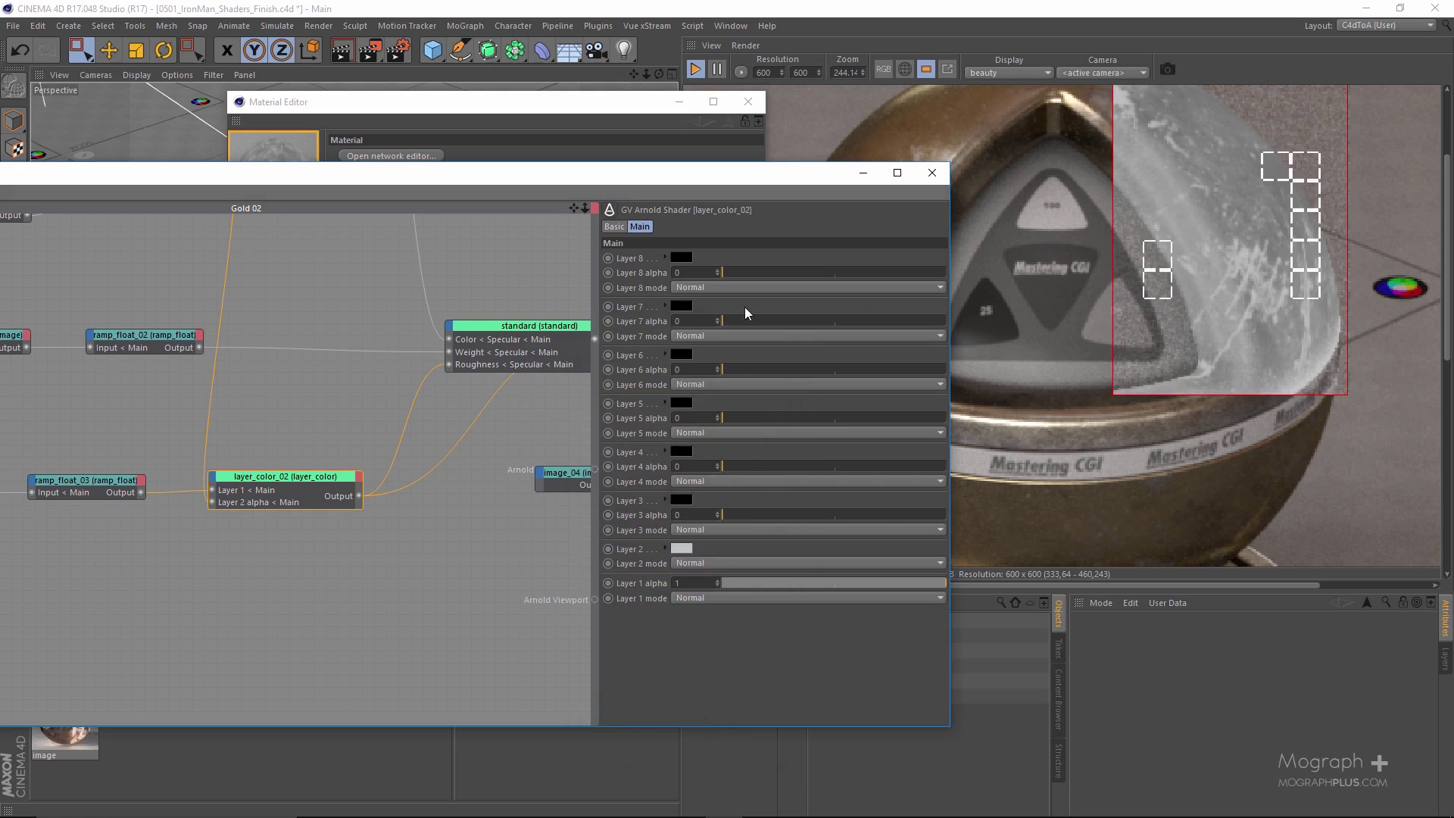
Preview ramp_float_03 through Arnold Beauty and set the Y value of its curve's end point to 0.15
{"action": "left_click_drag", "start_coordinate": [521, 175], "coordinate": [811, 185]}
{"action": "middle_click_drag", "start_coordinate": [364, 354], "coordinate": [434, 410]}
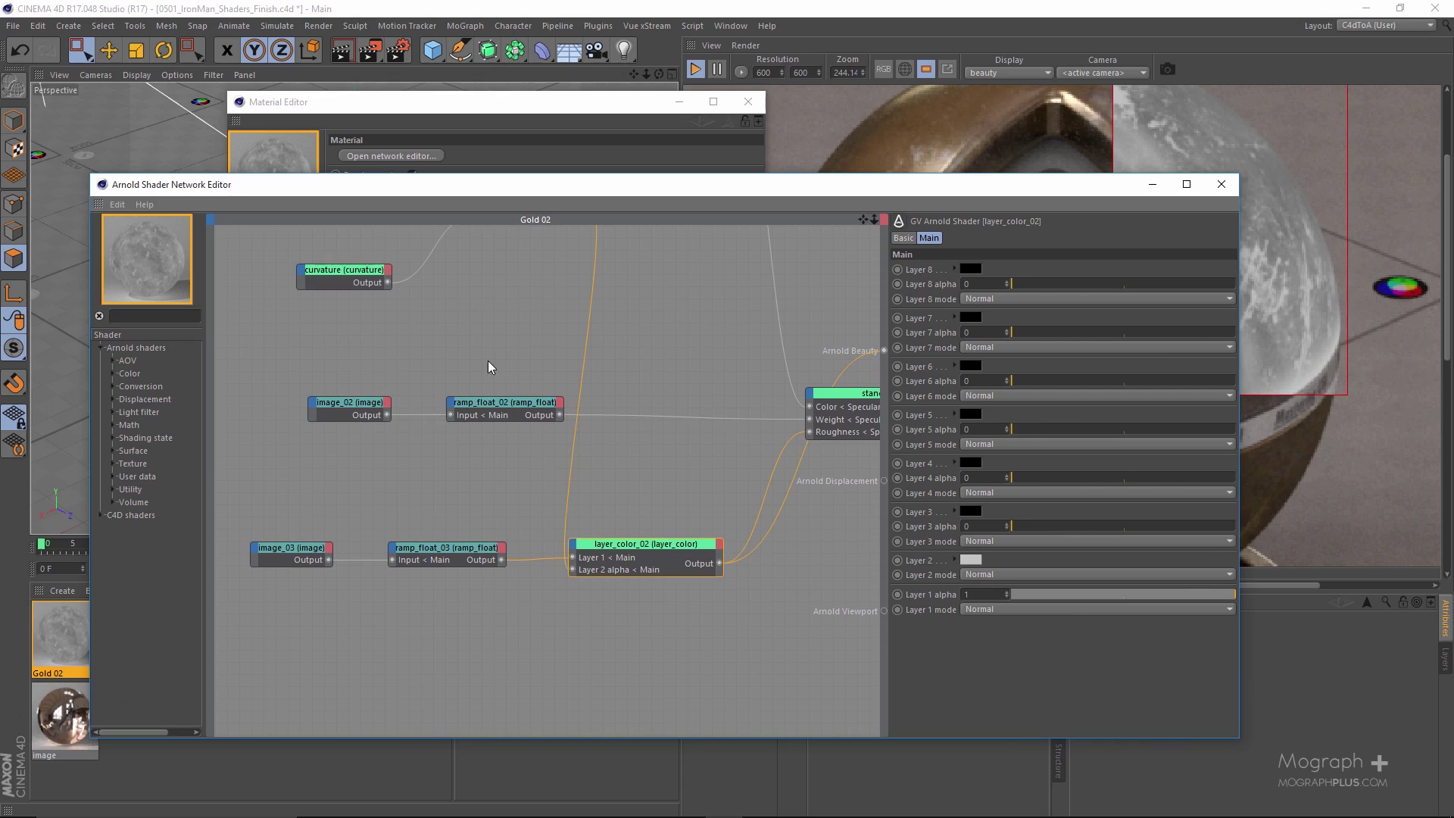
{"action": "left_click", "coordinate": [479, 548]}
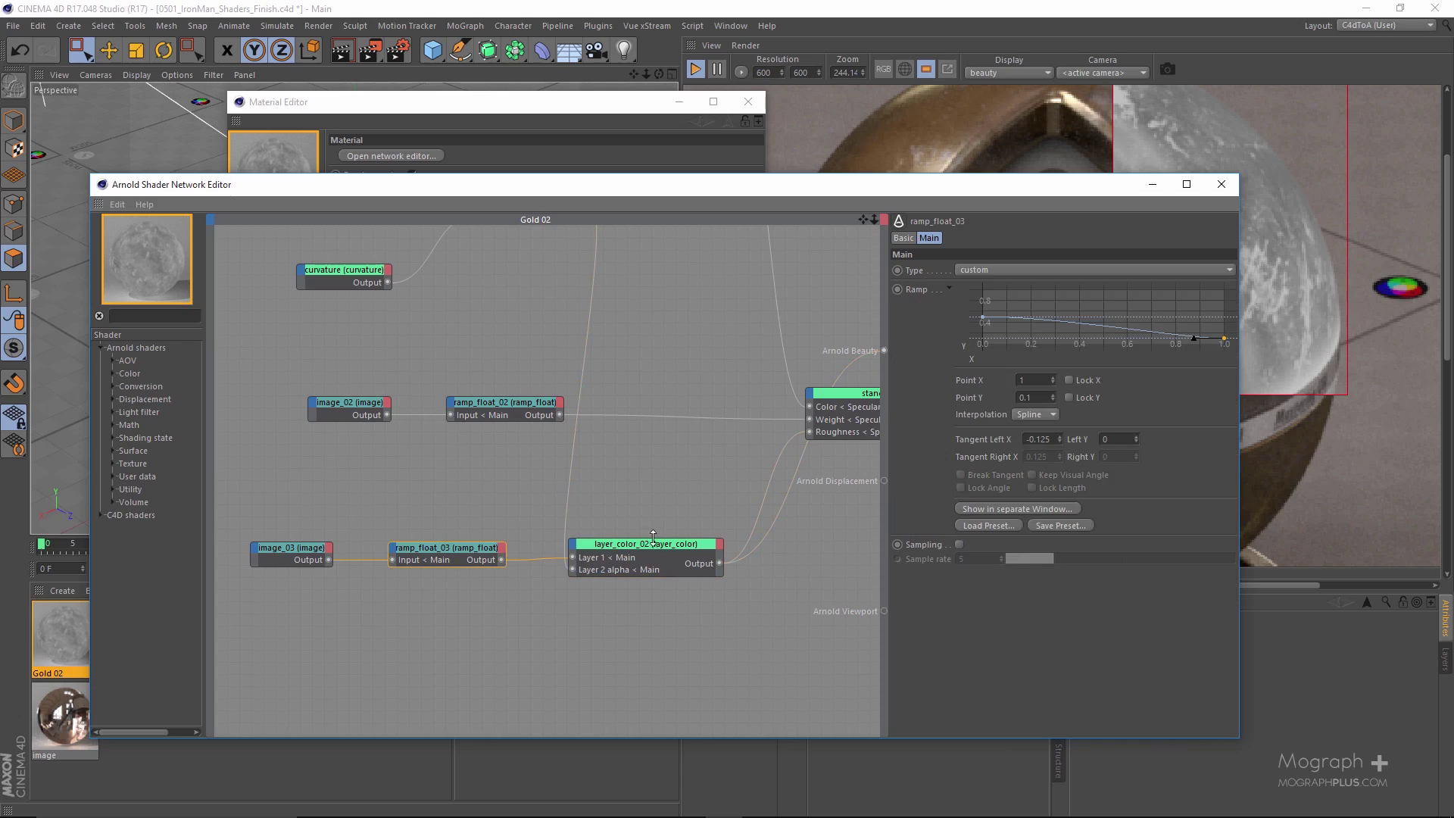
{"action": "left_click_drag", "start_coordinate": [502, 560], "coordinate": [880, 350]}
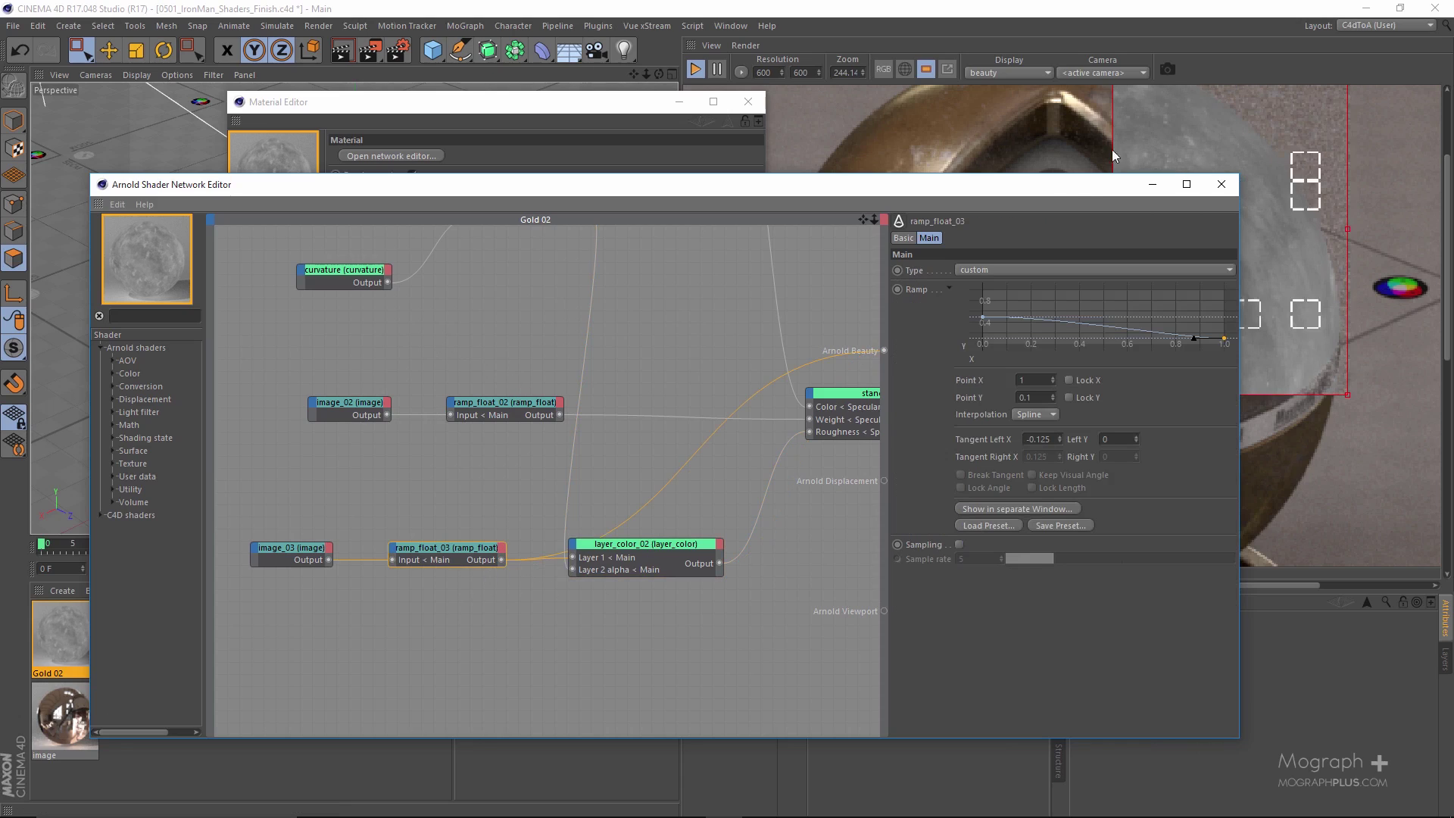
{"action": "left_click_drag", "start_coordinate": [1094, 181], "coordinate": [743, 195]}
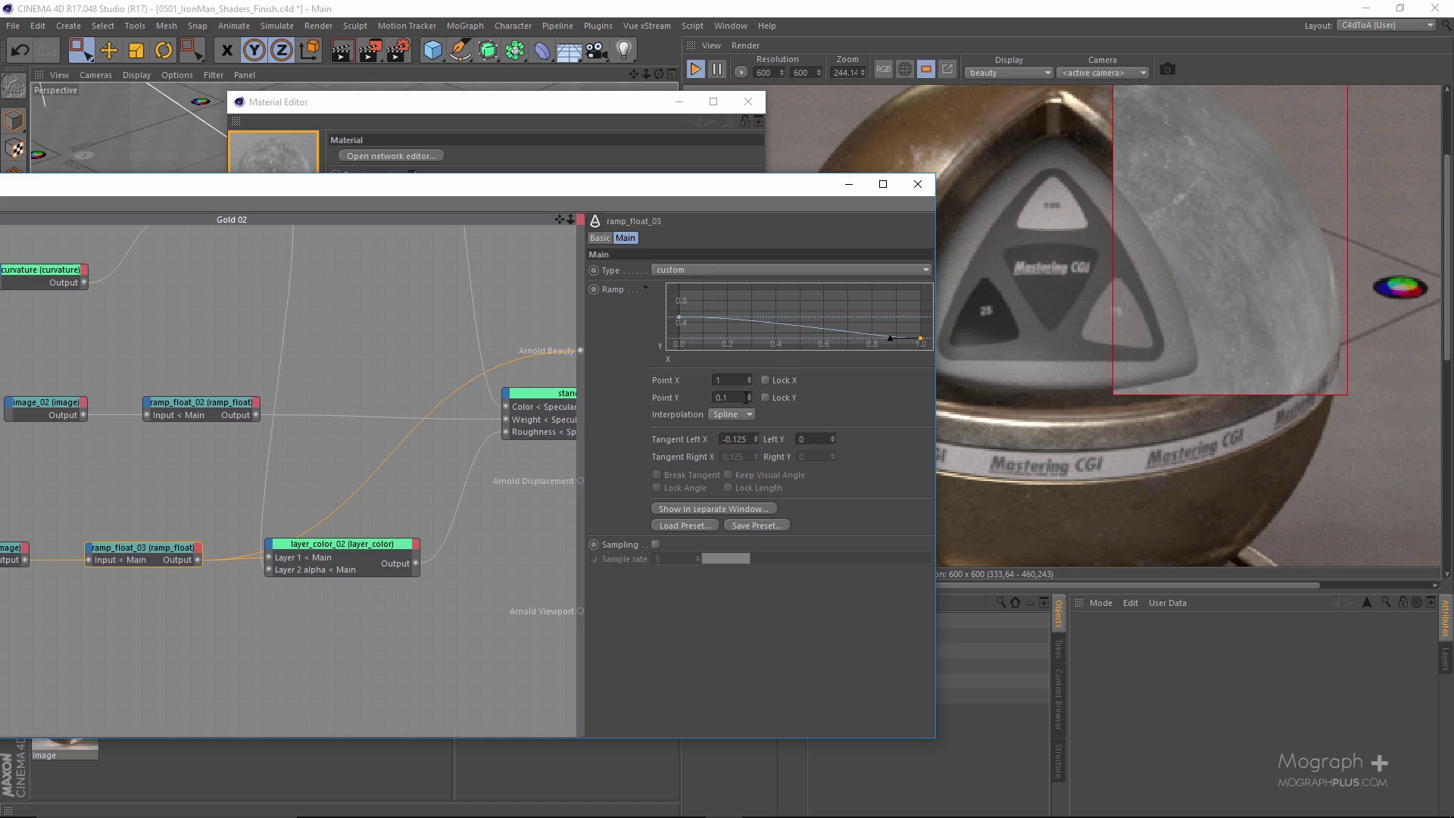
{"action": "type", "text": "5"}
{"action": "key", "text": "Return"}
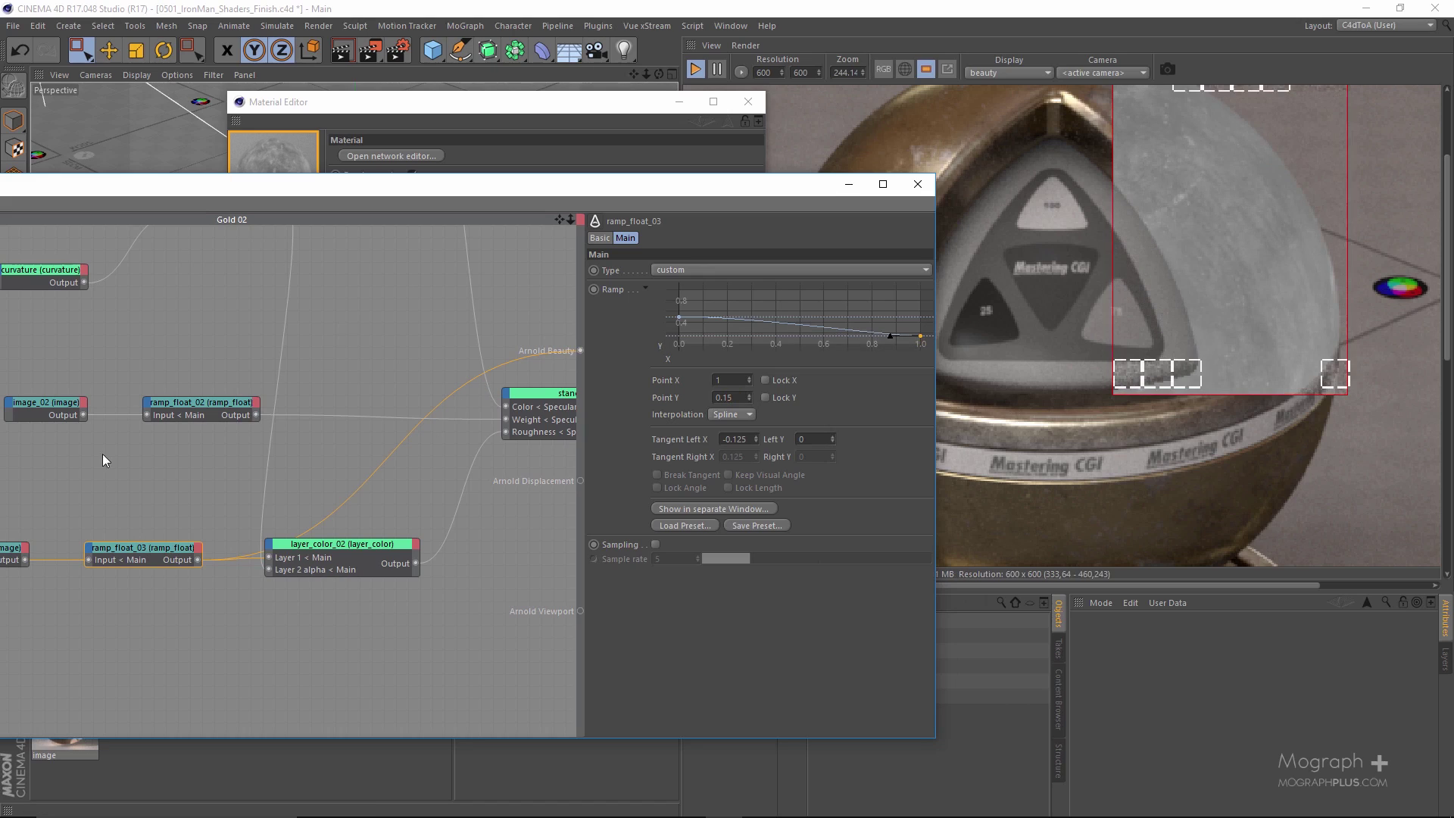
Preview ramp_float_02 through Arnold Beauty and set the Y value of its curve's end point to 0.1
{"action": "left_click", "coordinate": [198, 403]}
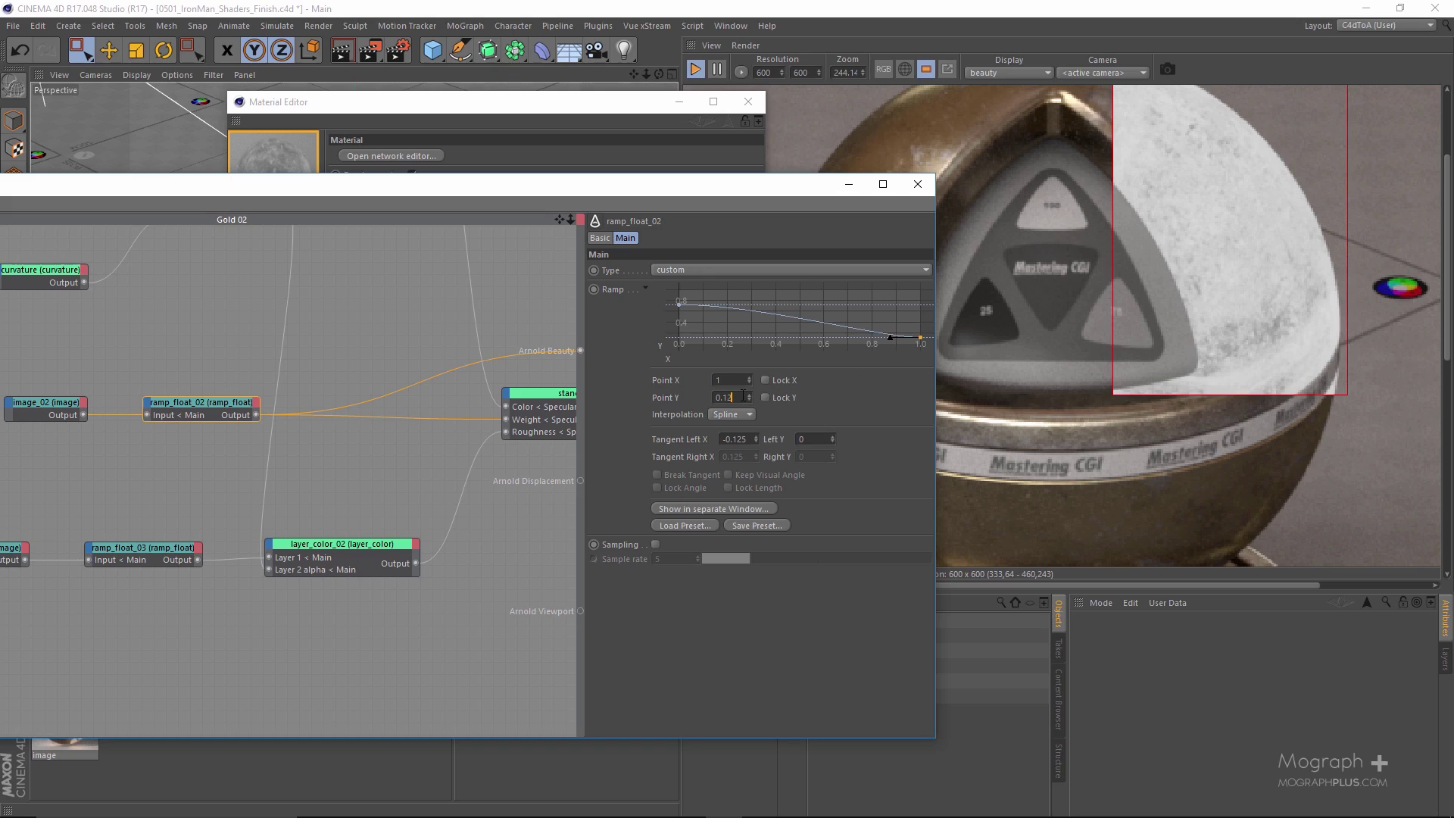
{"action": "key", "text": "BackSpace"}
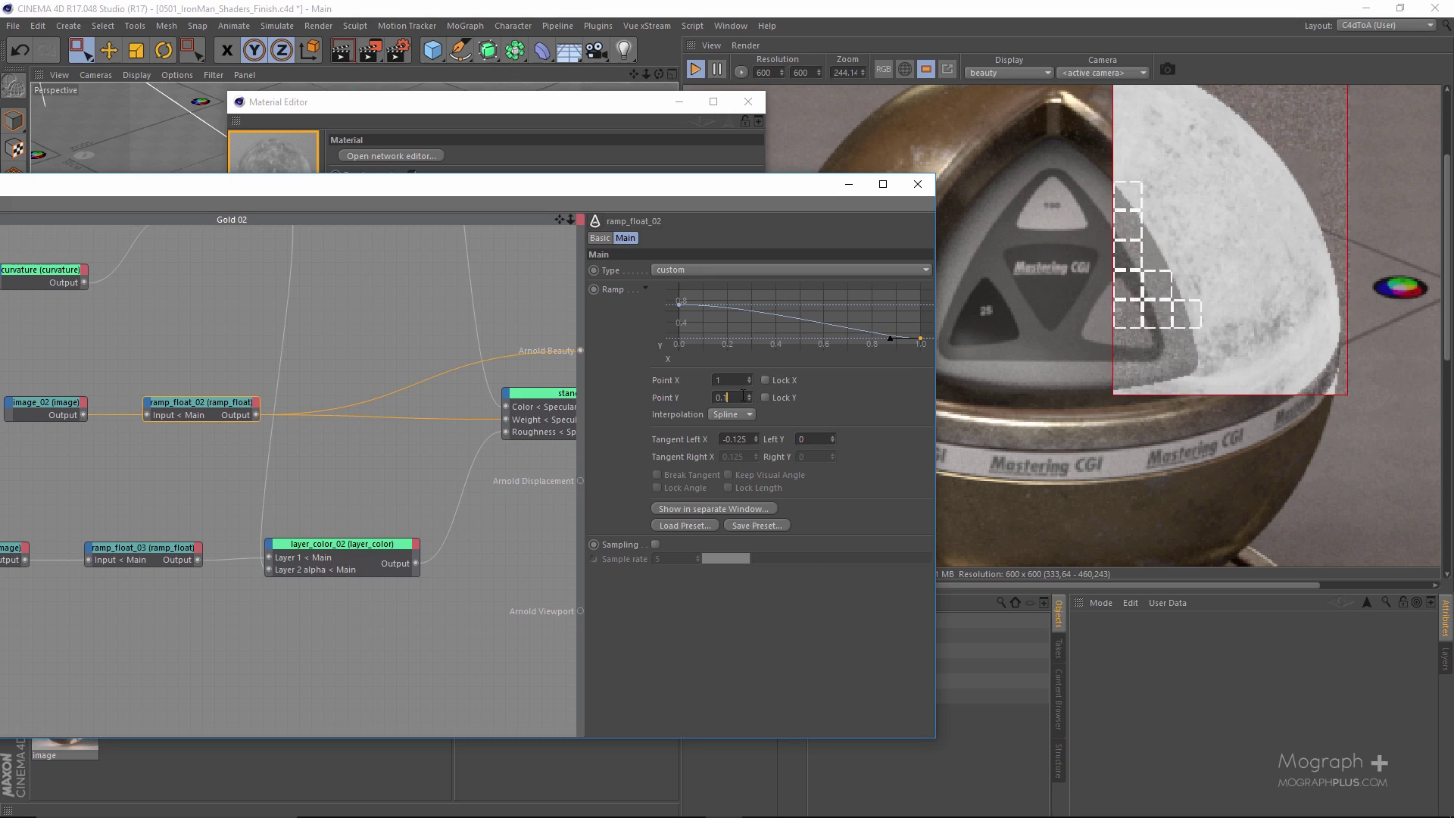
Reconnect the bump2d node to Arnold Beauty and inspect the finished gold surface inside the render region
{"action": "middle_click_drag", "start_coordinate": [439, 480], "coordinate": [115, 480]}
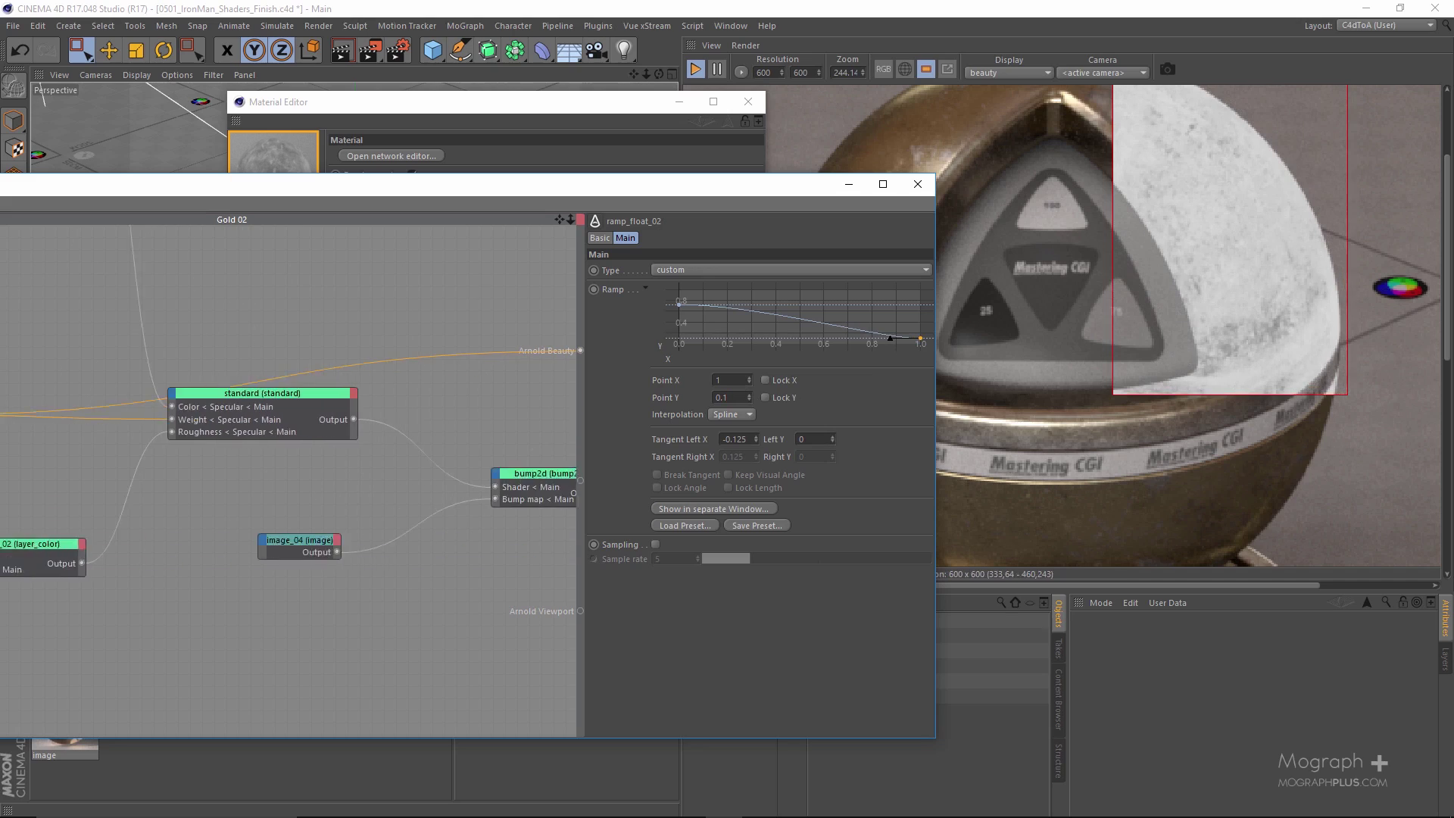
{"action": "middle_click_drag", "start_coordinate": [466, 560], "coordinate": [407, 560]}
{"action": "left_click_drag", "start_coordinate": [470, 519], "coordinate": [467, 520]}
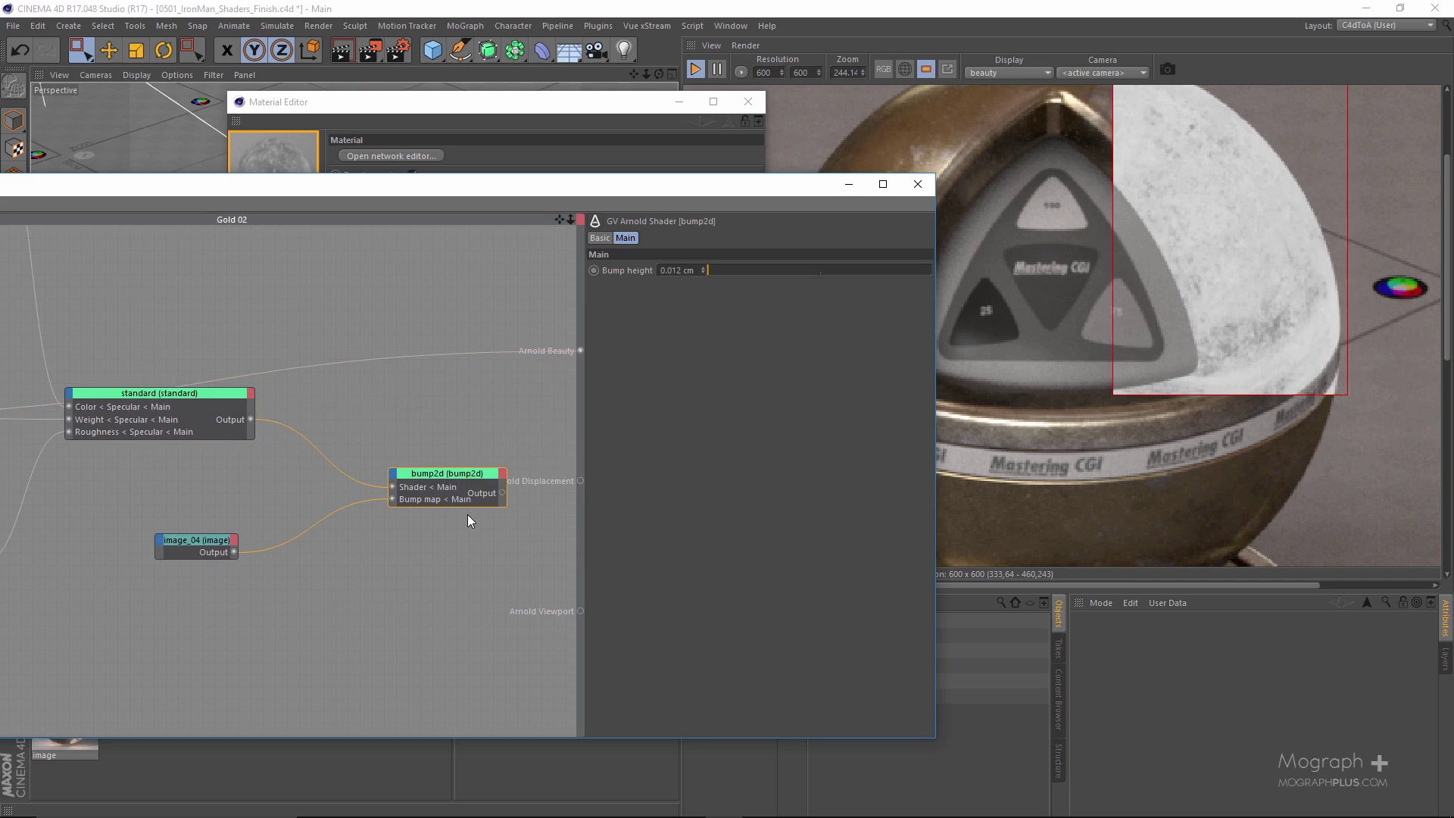
{"action": "key", "text": "a"}
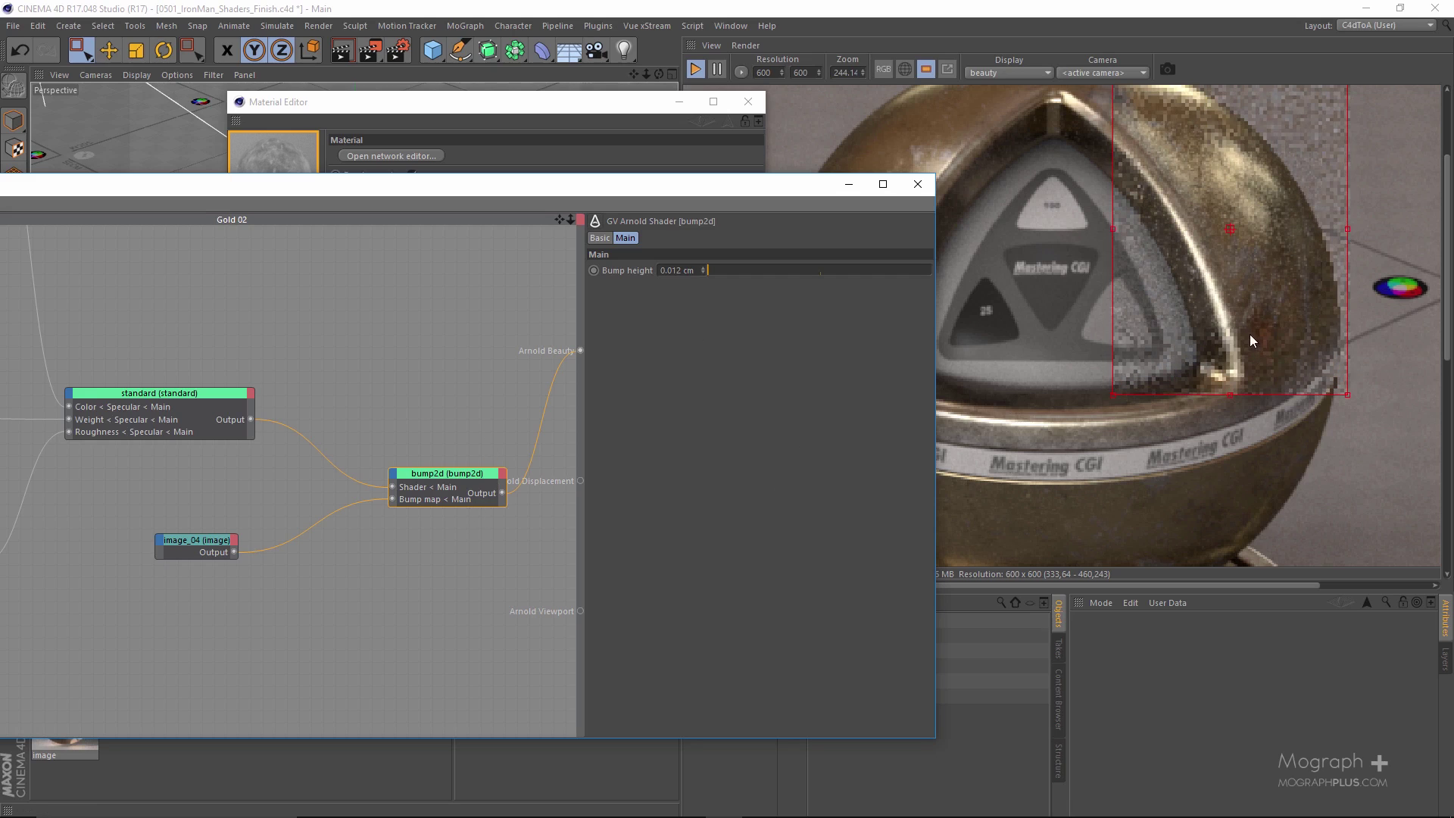
{"action": "scroll", "coordinate": [1247, 312], "scroll_direction": "up", "scroll_amount": 2}
{"action": "scroll", "coordinate": [1226, 329], "scroll_direction": "down", "scroll_amount": 1}
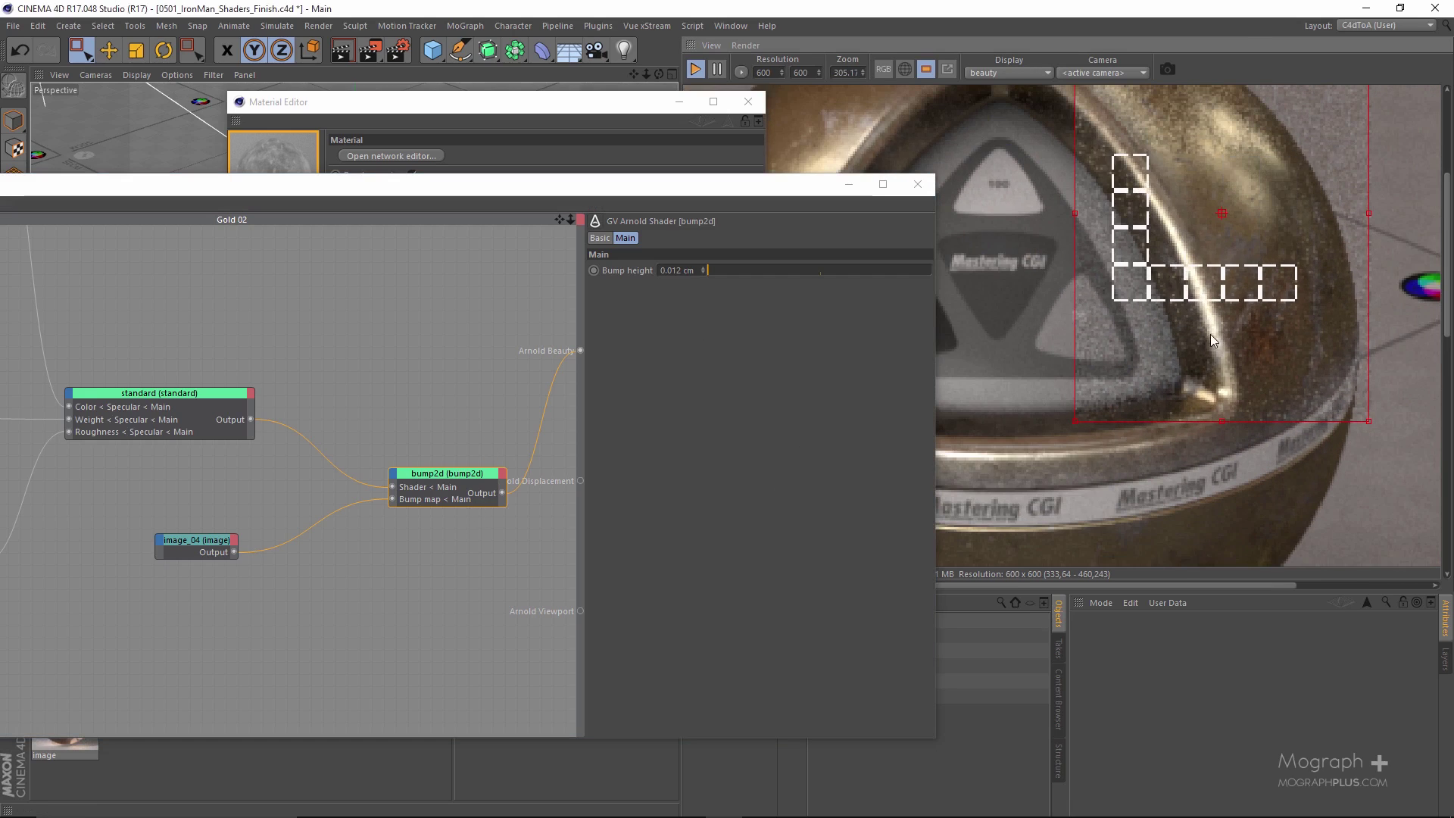
{"action": "scroll", "coordinate": [1219, 284], "scroll_direction": "down", "scroll_amount": 1}
{"action": "scroll", "coordinate": [1219, 284], "scroll_direction": "down", "scroll_amount": 3}
{"action": "scroll", "coordinate": [1140, 252], "scroll_direction": "up", "scroll_amount": 3}
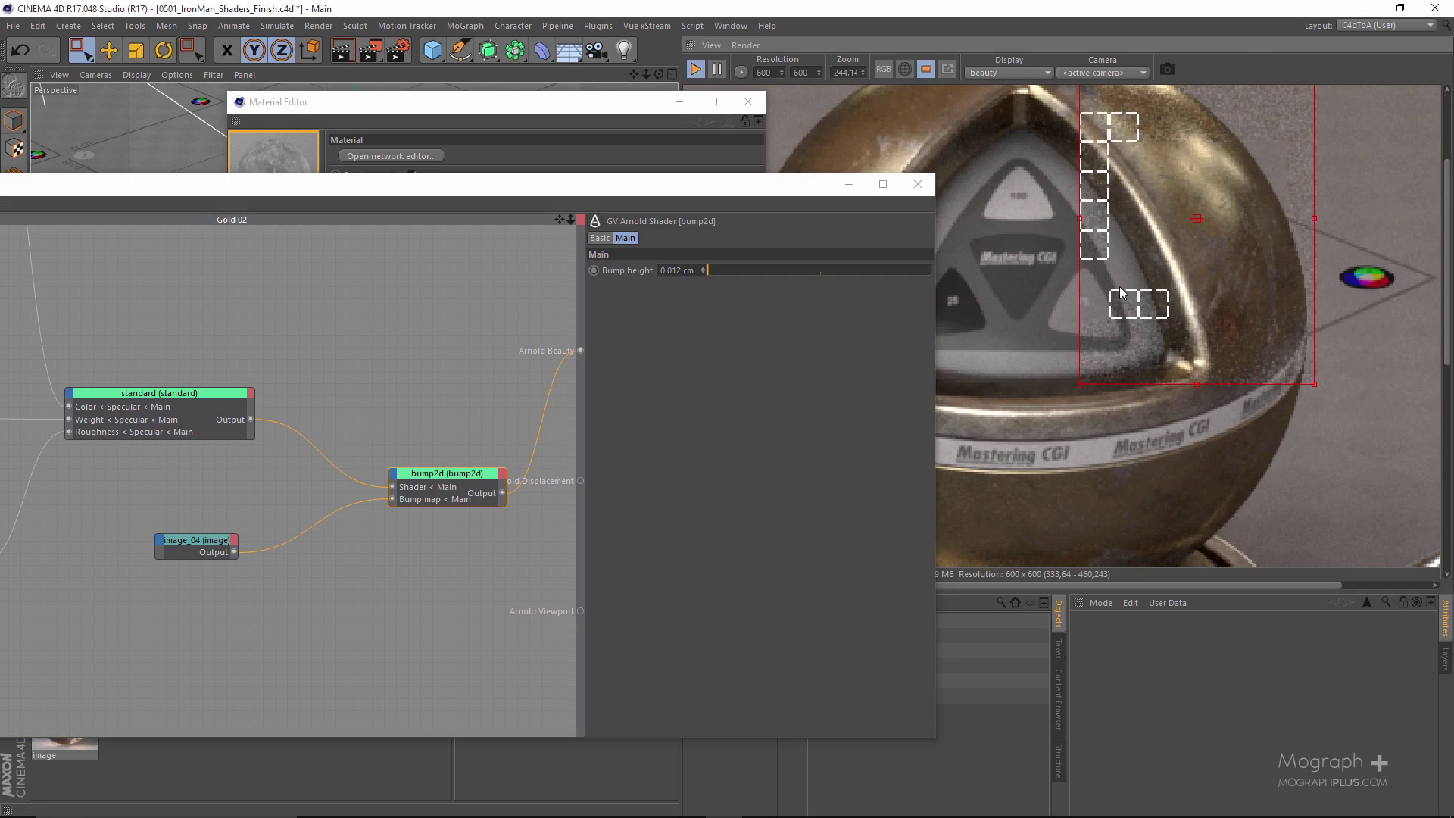
Turn off the render region, close the network and material editors, and render the whole shader ball
{"action": "scroll", "coordinate": [1122, 328], "scroll_direction": "up", "scroll_amount": 6}
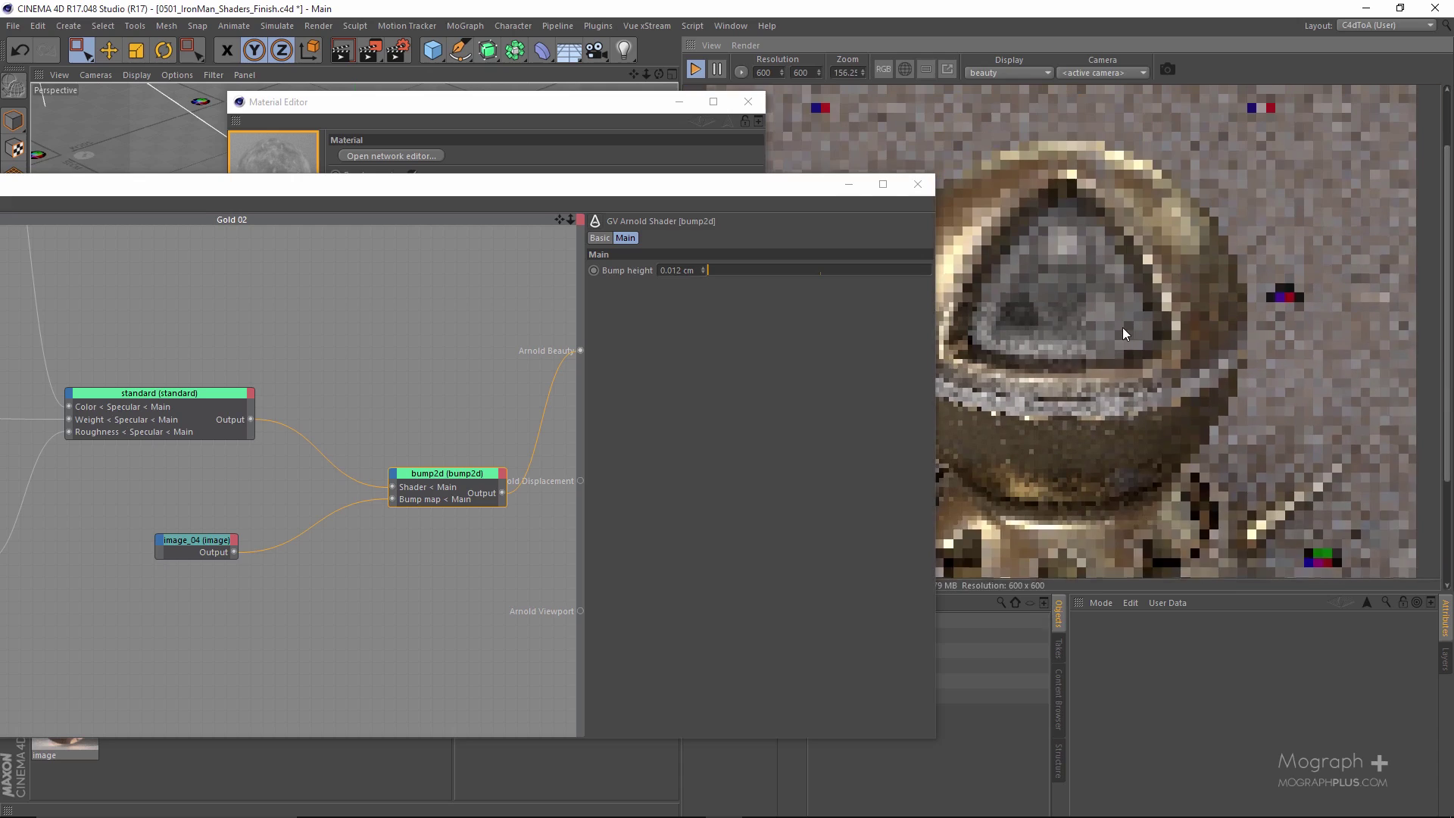
{"action": "scroll", "coordinate": [1121, 330], "scroll_direction": "down", "scroll_amount": 10}
{"action": "left_click_drag", "start_coordinate": [836, 187], "coordinate": [644, 177]}
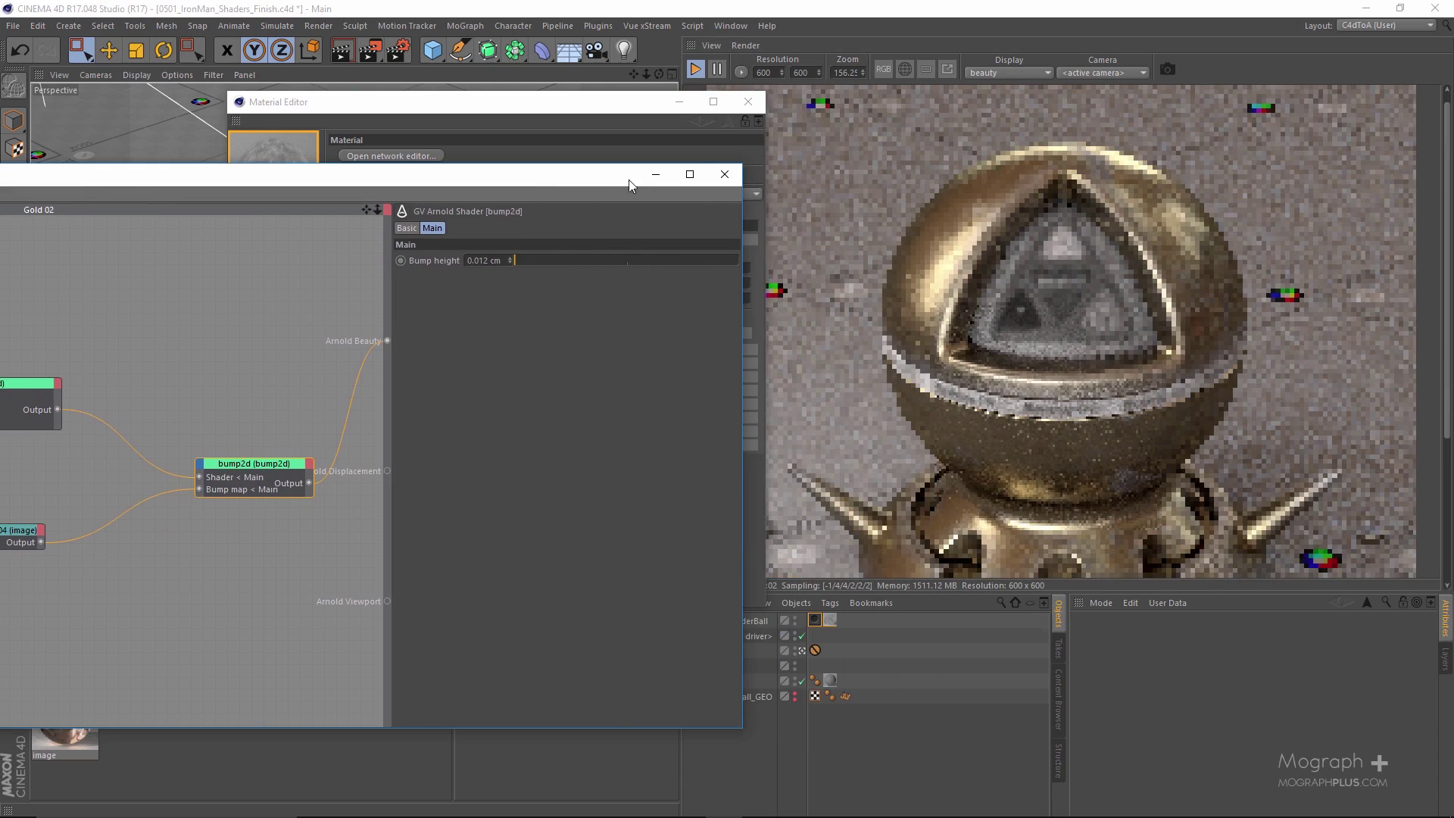
{"action": "left_click", "coordinate": [724, 174]}
{"action": "left_click", "coordinate": [748, 101]}
{"action": "scroll", "coordinate": [1090, 242], "scroll_direction": "down", "scroll_amount": 1}
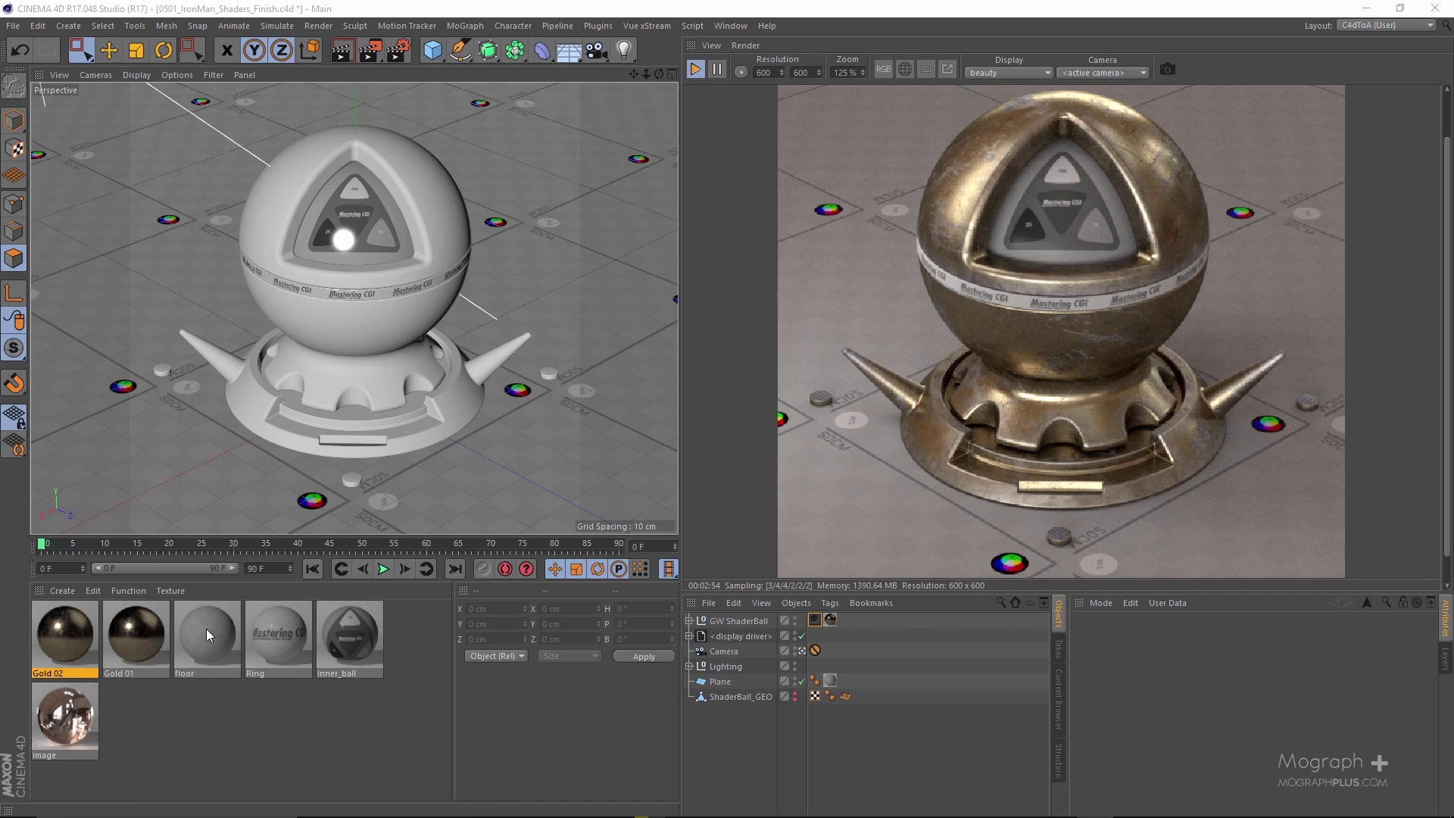
Review the uv_transform node's settings in the Gold 02 shader network, then close the editor
{"action": "double_click", "coordinate": [64, 633]}
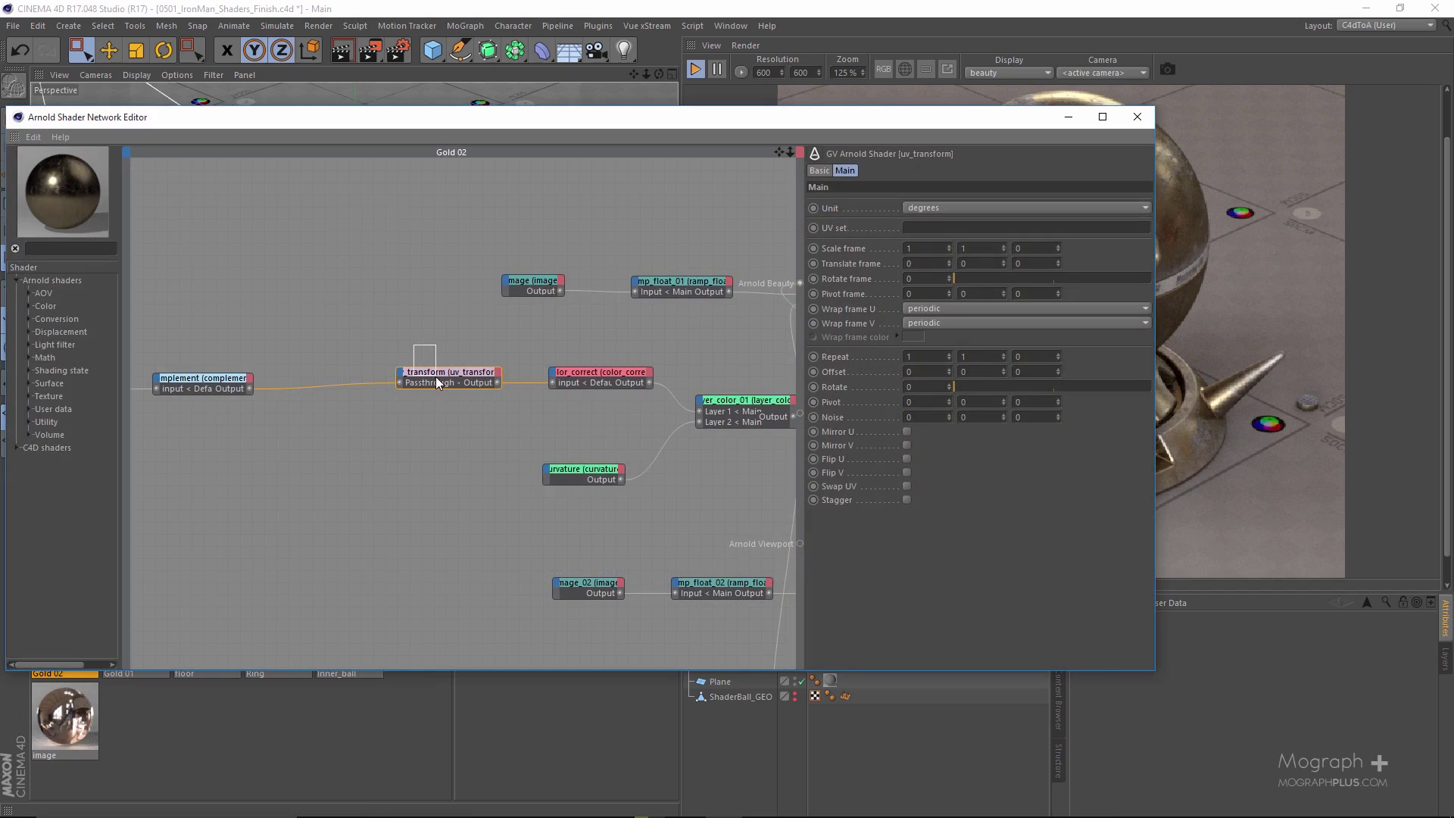
{"action": "left_click_drag", "start_coordinate": [458, 421], "coordinate": [457, 421]}
{"action": "left_click", "coordinate": [1137, 117]}
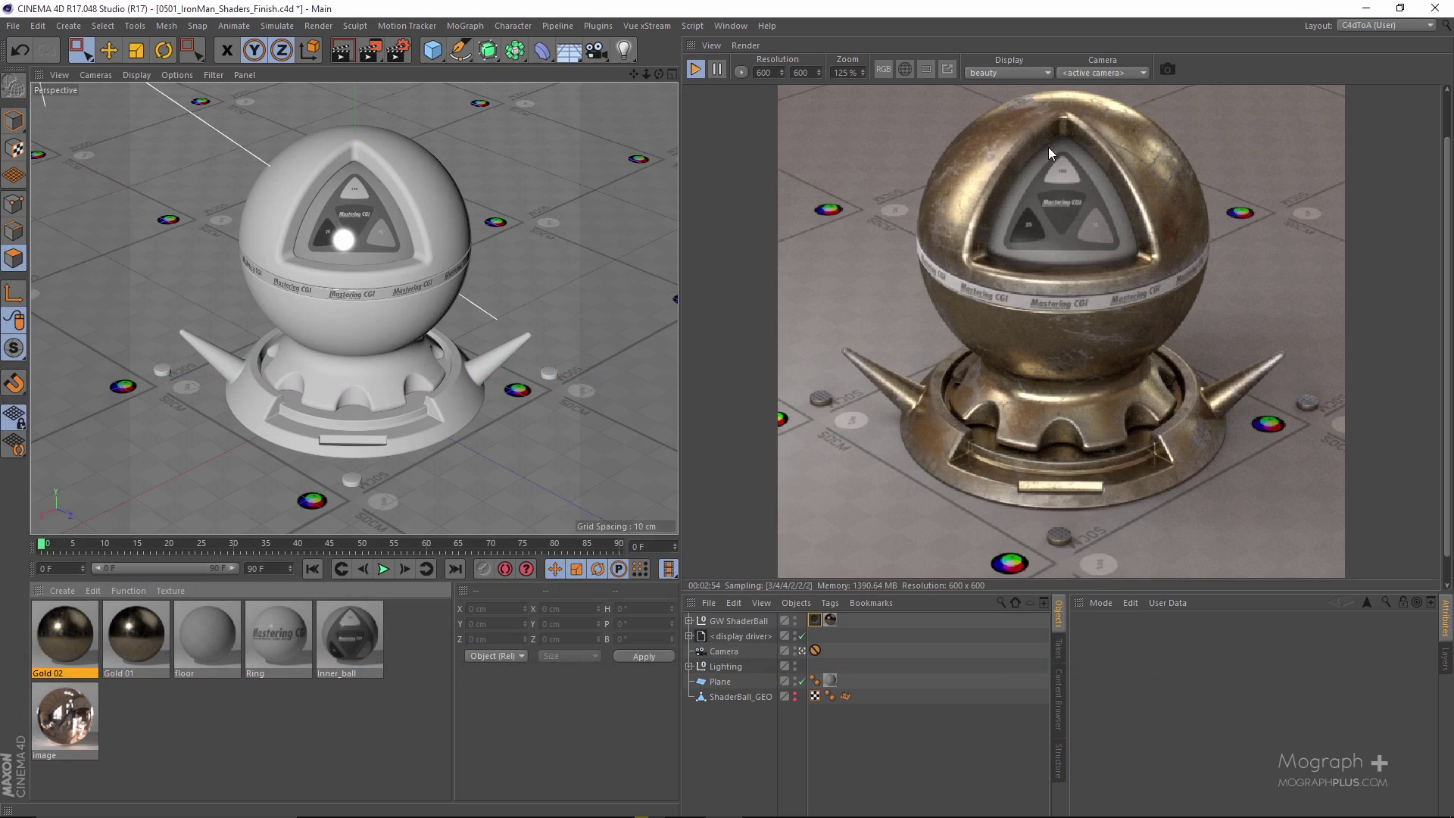
Compare the gold renders of snapshots 002, 004 and 005 in the Picture Viewer
{"action": "key", "text": "shift+F6"}
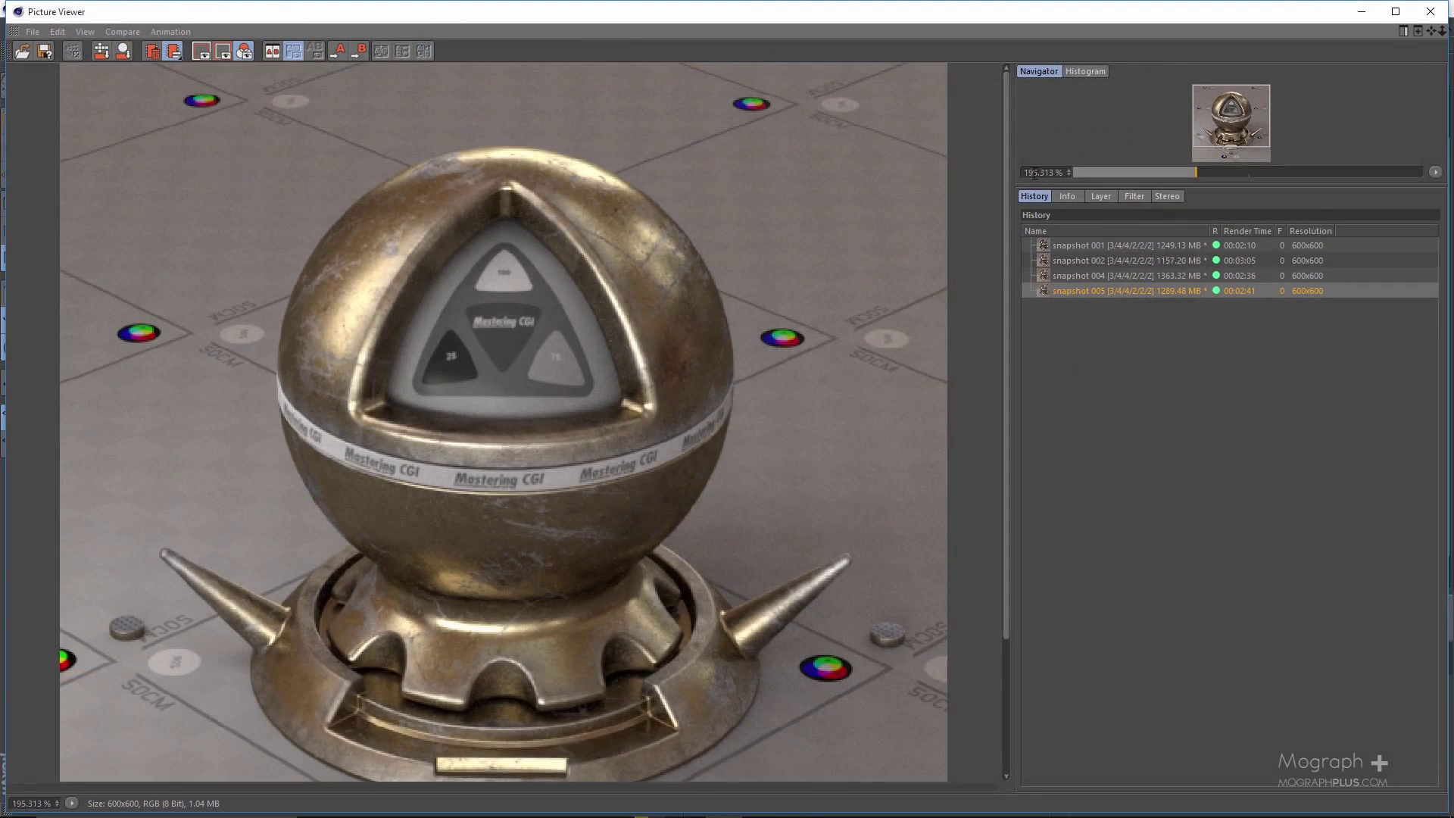
{"action": "left_click", "coordinate": [1092, 277]}
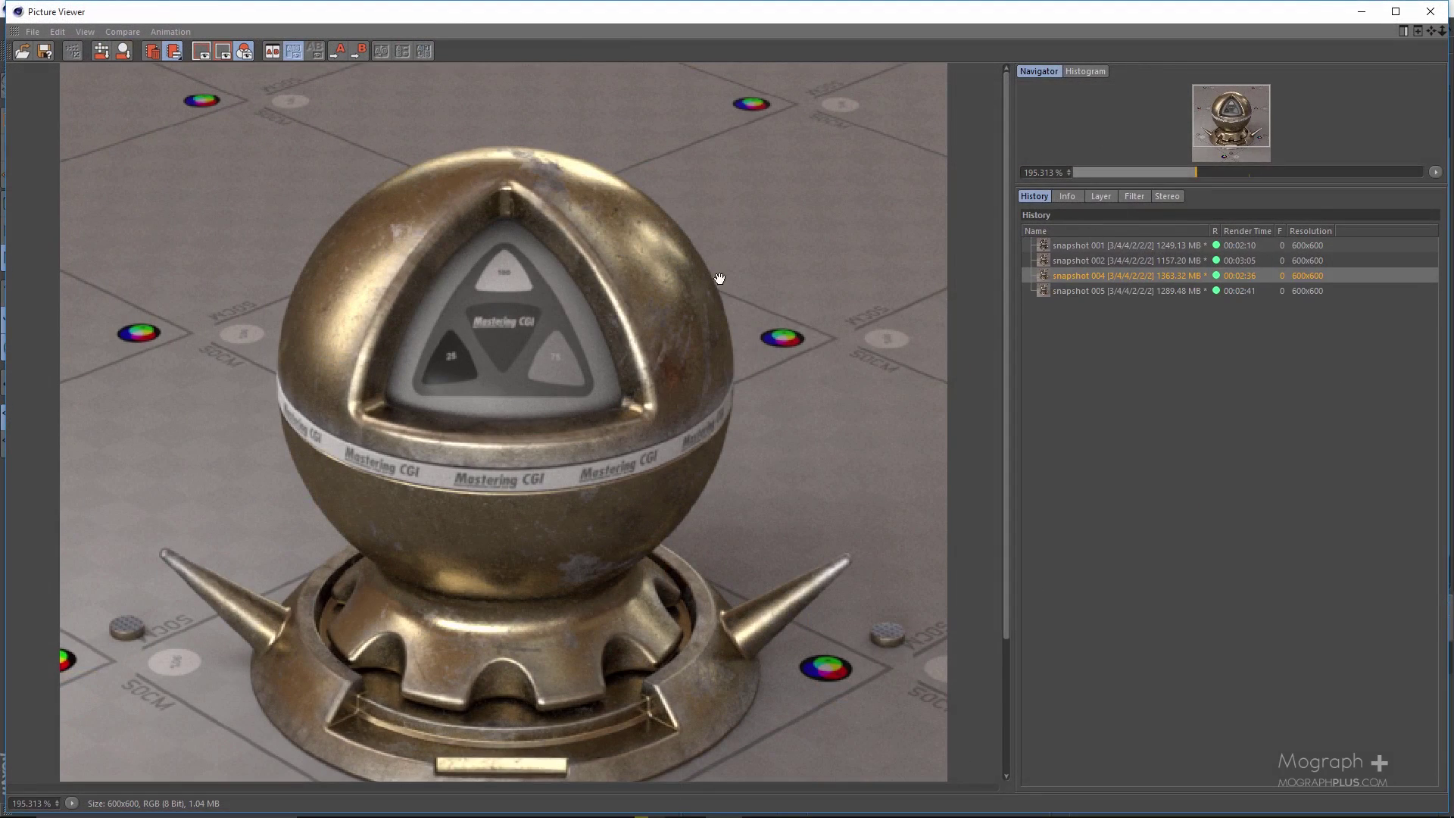
{"action": "key", "text": "Down"}
{"action": "key", "text": "Up"}
{"action": "key", "text": "Down"}
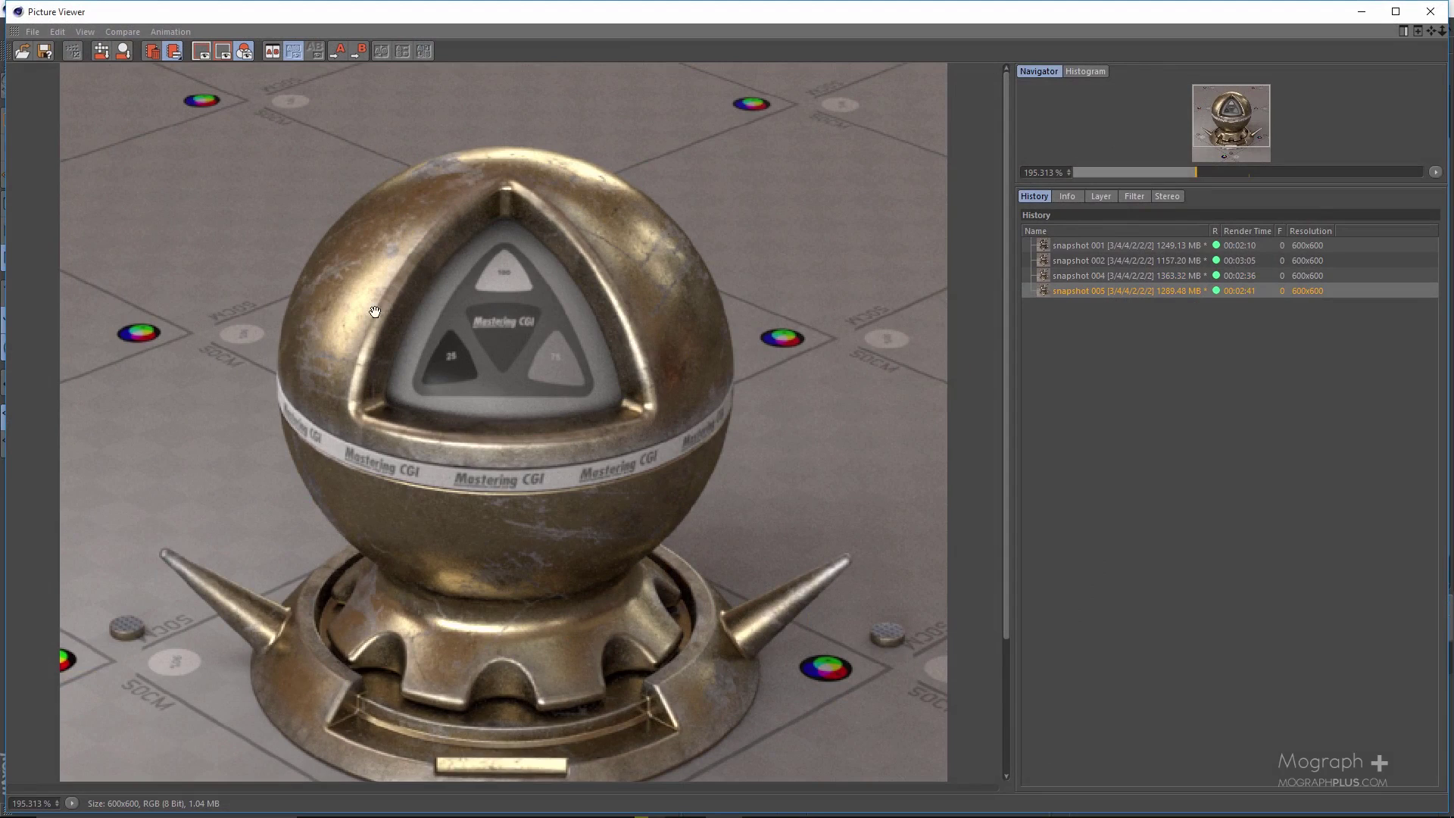
{"action": "key", "text": "Up"}
{"action": "key", "text": "Up"}
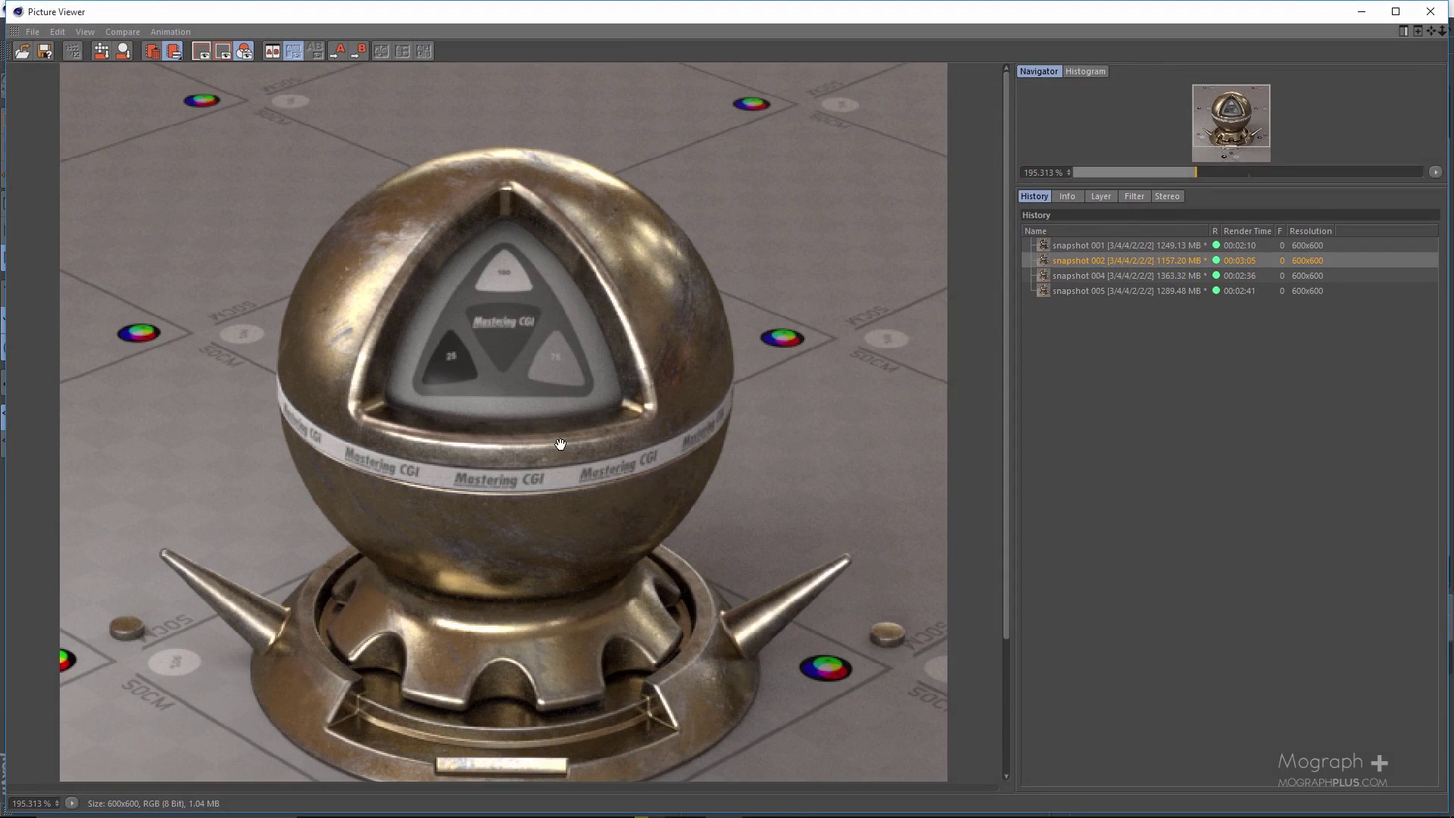
{"action": "left_click_drag", "start_coordinate": [563, 445], "coordinate": [594, 357]}
{"action": "key", "text": "Down"}
{"action": "key", "text": "Up"}
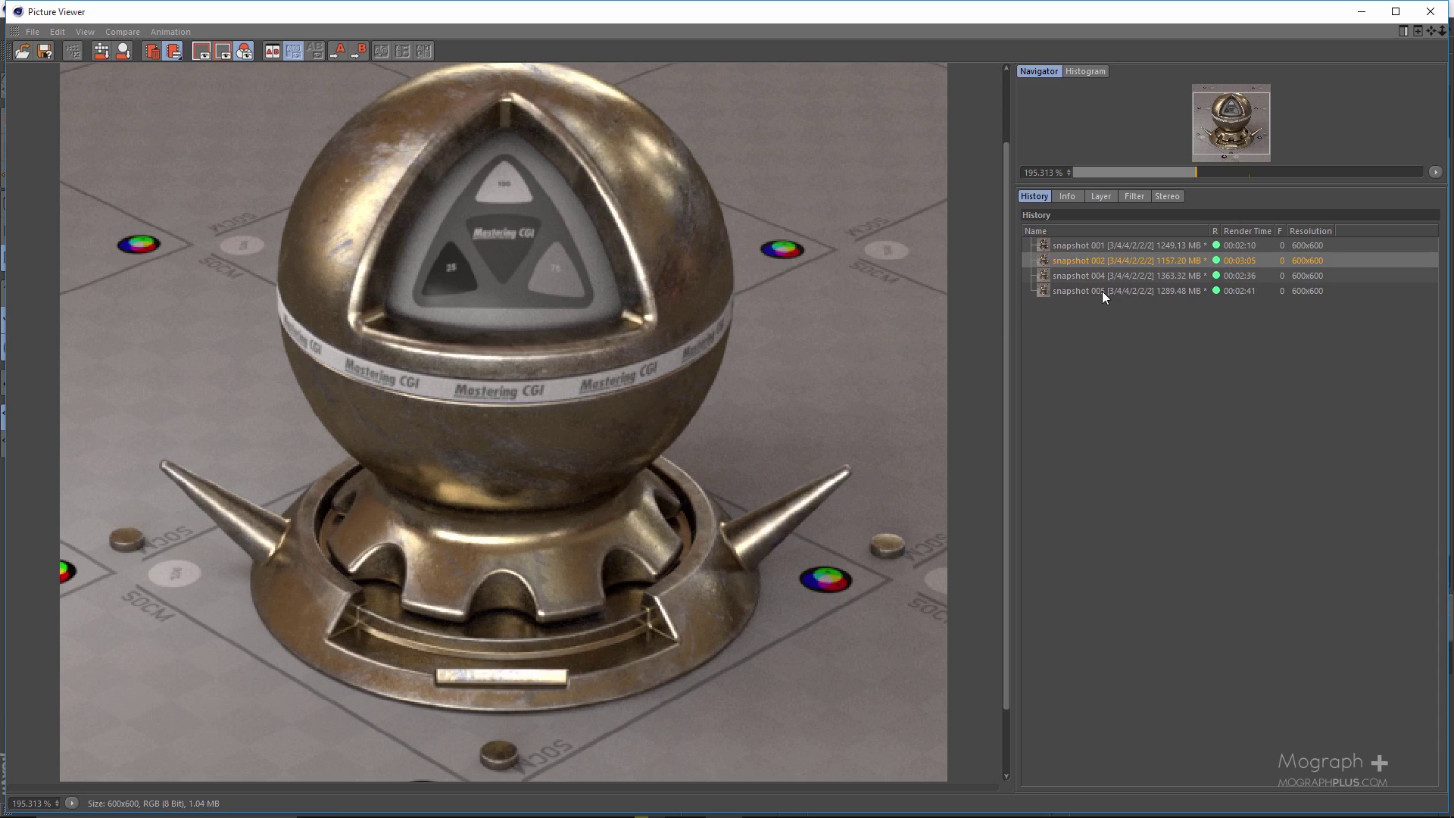
Compare the renders of snapshots 002 and 005 once more, then close the Picture Viewer
{"action": "left_click", "coordinate": [1102, 291]}
{"action": "left_click", "coordinate": [1097, 260]}
{"action": "left_click", "coordinate": [1083, 290]}
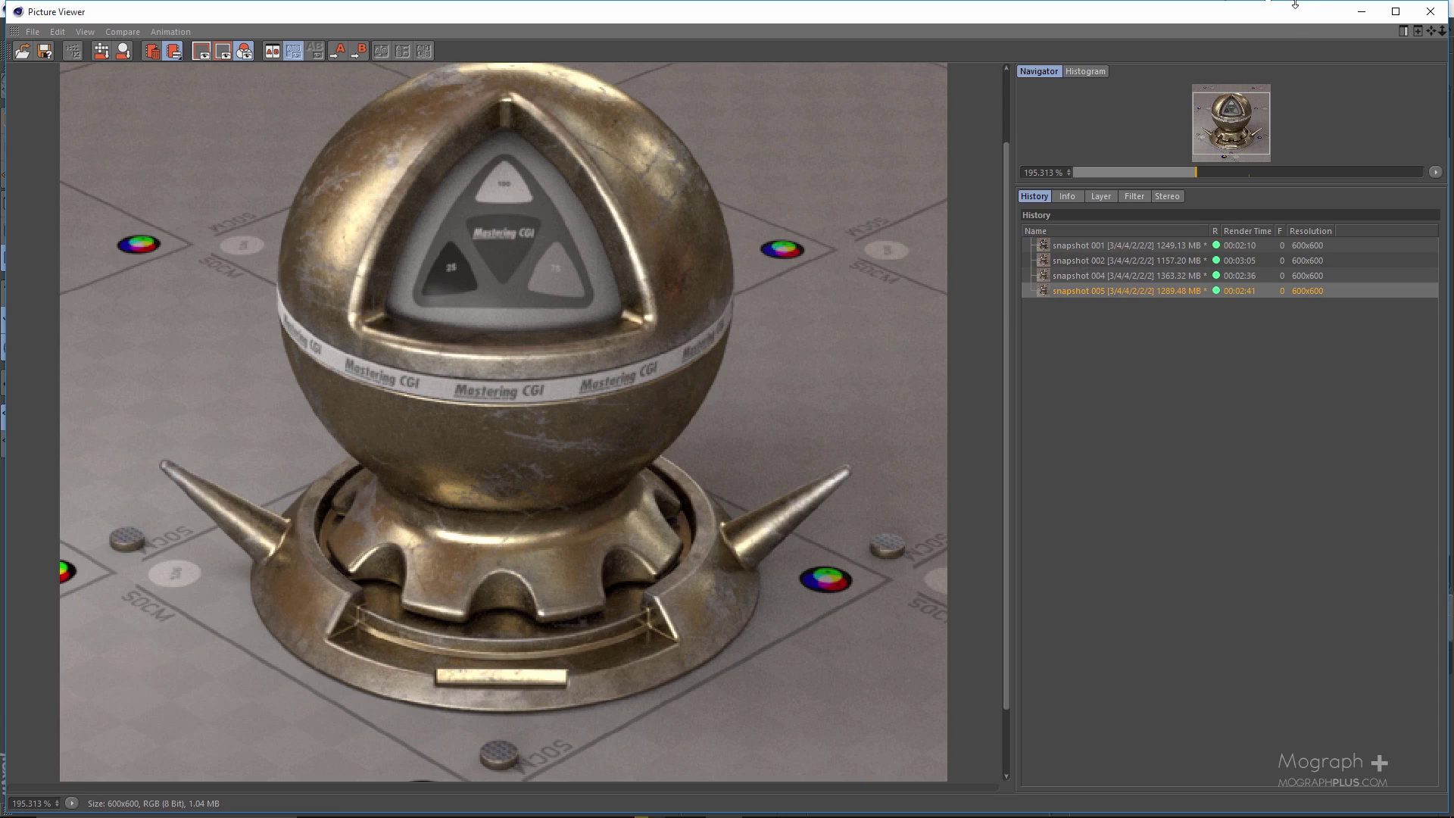
{"action": "left_click", "coordinate": [1430, 11]}
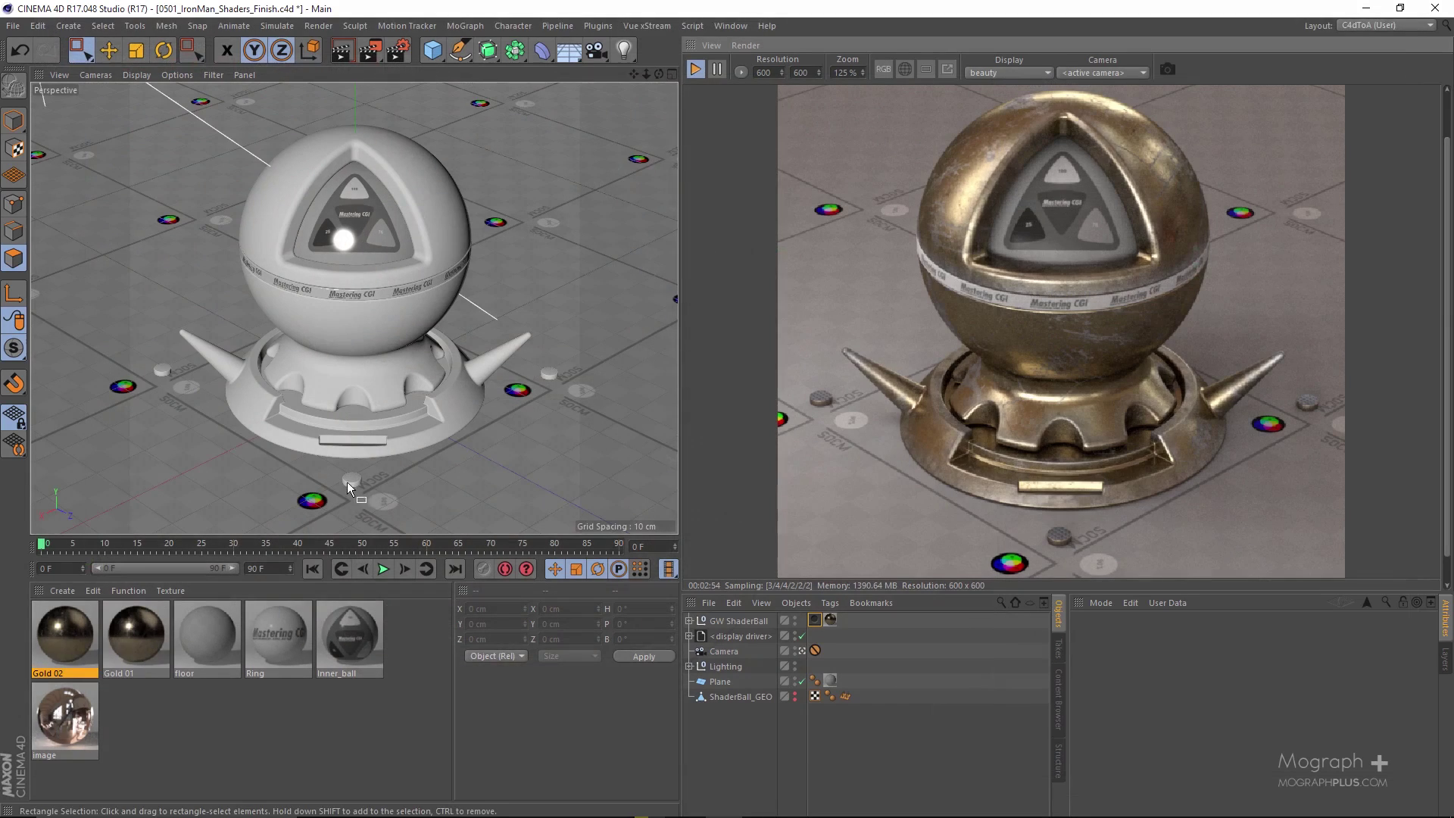
Duplicate the Gold 01 material and rename the copy Gold 03
{"action": "left_click", "coordinate": [133, 645]}
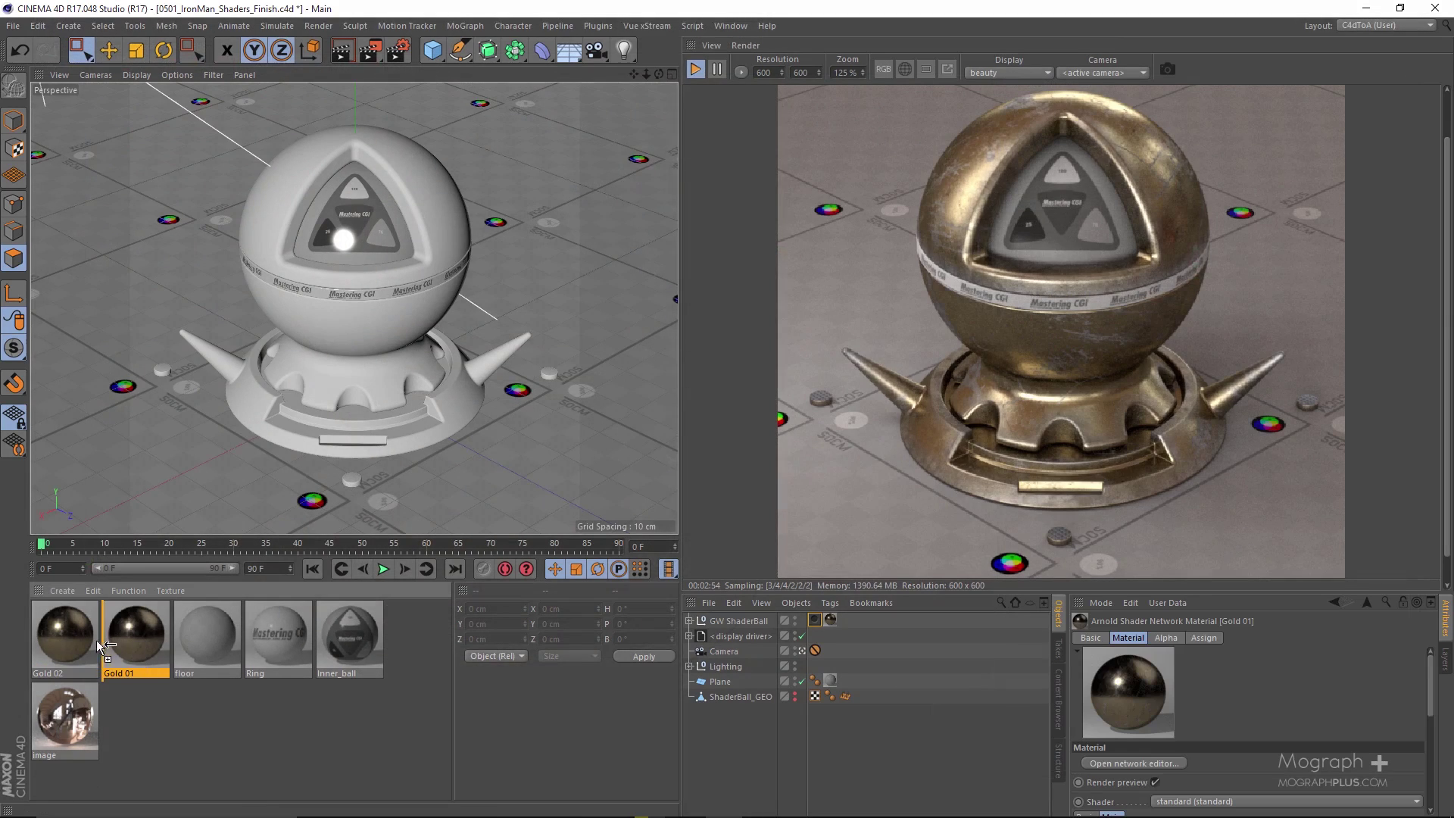
{"action": "left_click_drag", "start_coordinate": [51, 643], "coordinate": [53, 645], "text": "ctrl"}
{"action": "double_click", "coordinate": [71, 672]}
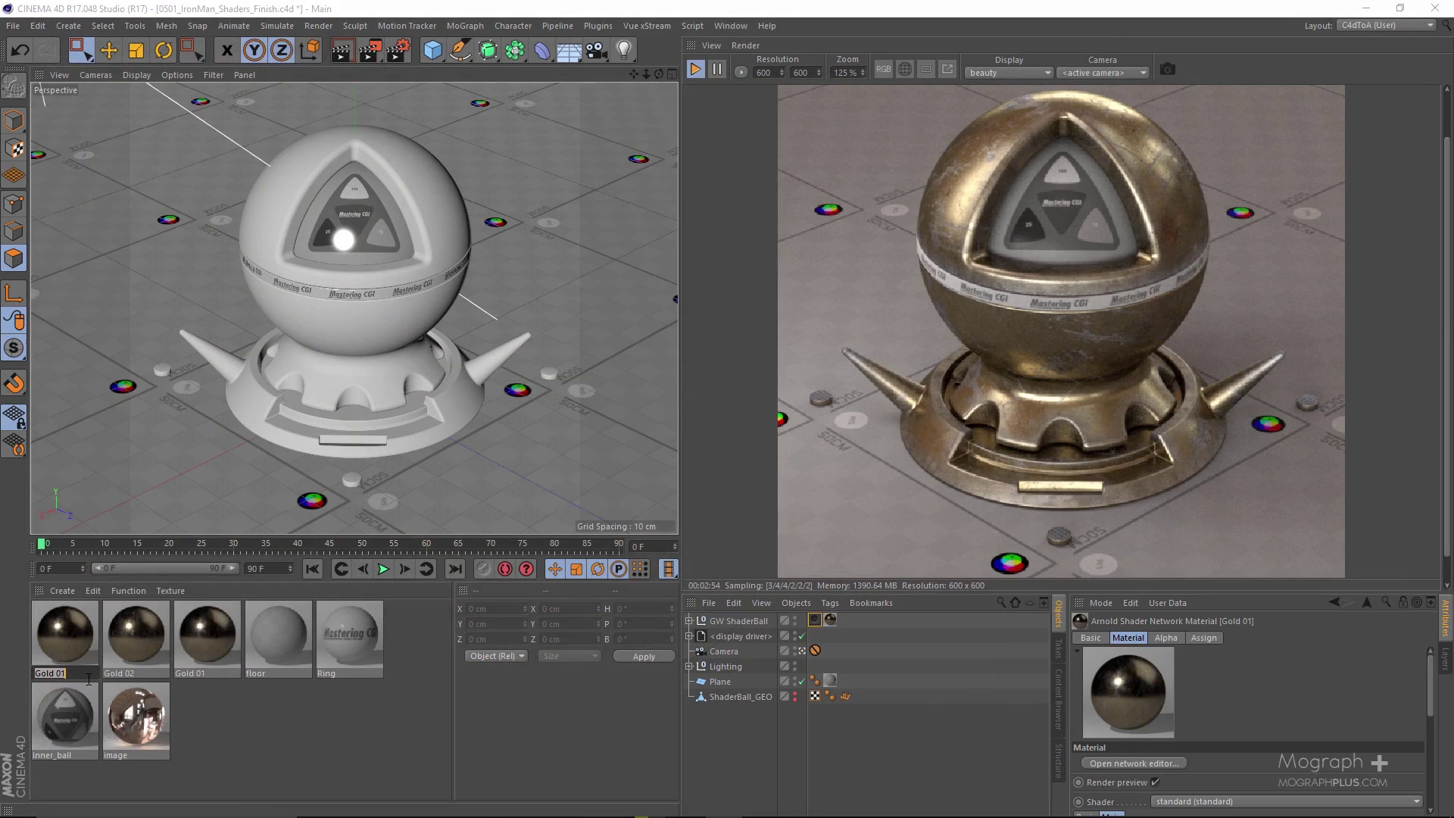
{"action": "type", "text": "Gold 03"}
{"action": "key", "text": "Return"}
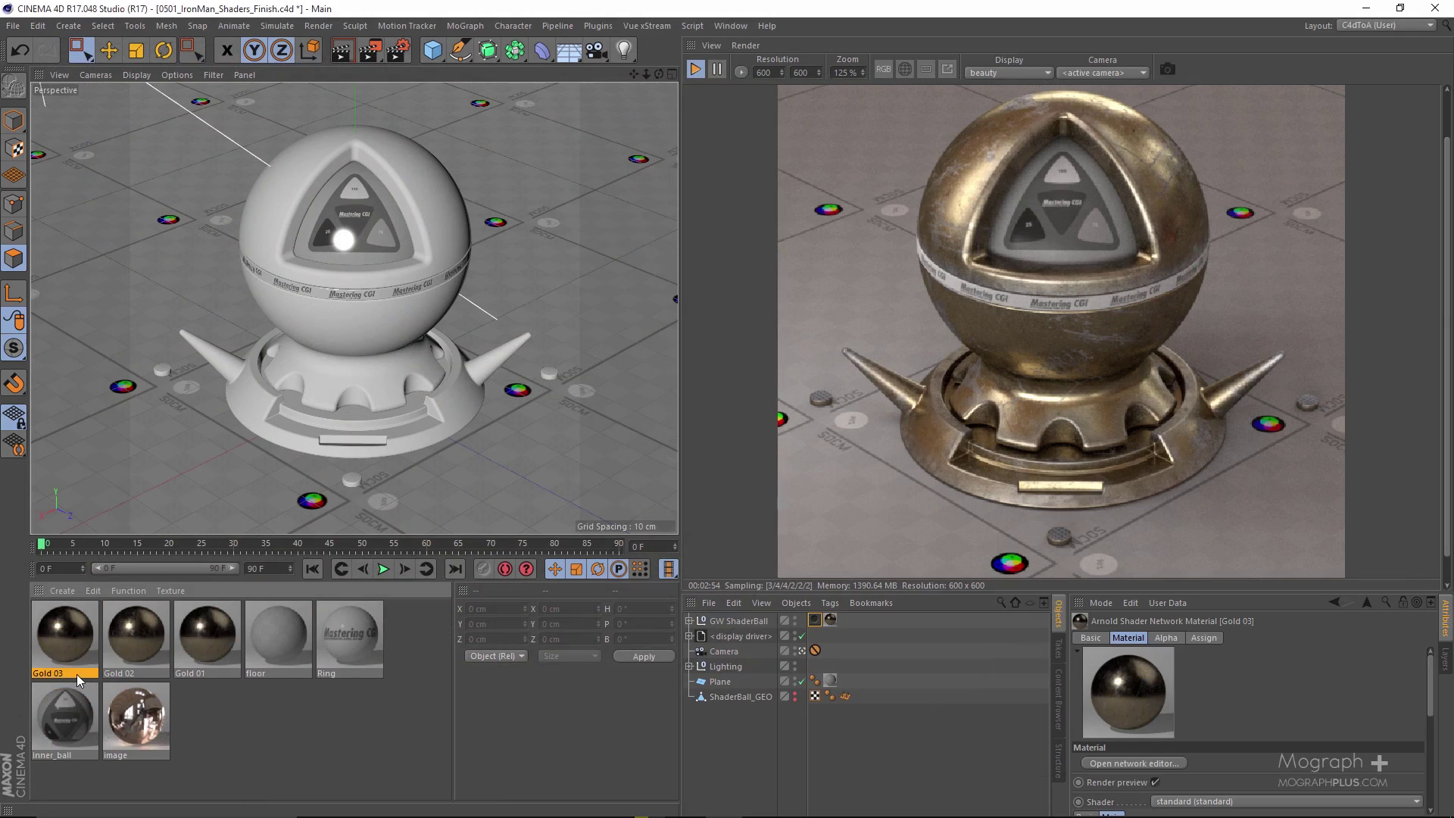
Check the layer_color_01 node in the Gold 03 shader network, close the editor, and apply Gold 03 to the shader ball
{"action": "double_click", "coordinate": [53, 629]}
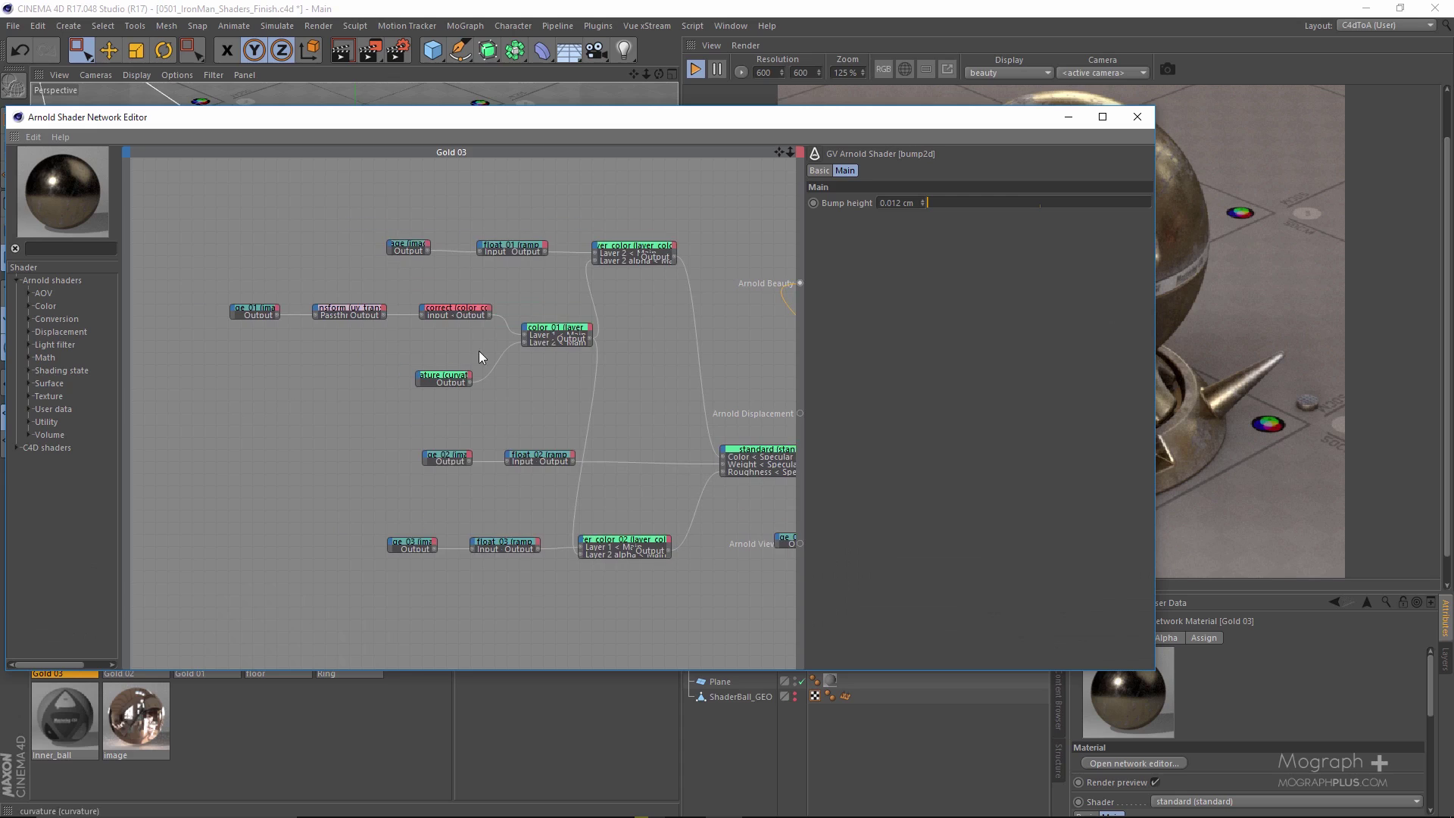
{"action": "left_click", "coordinate": [561, 340]}
{"action": "left_click_drag", "start_coordinate": [901, 121], "coordinate": [527, 147]}
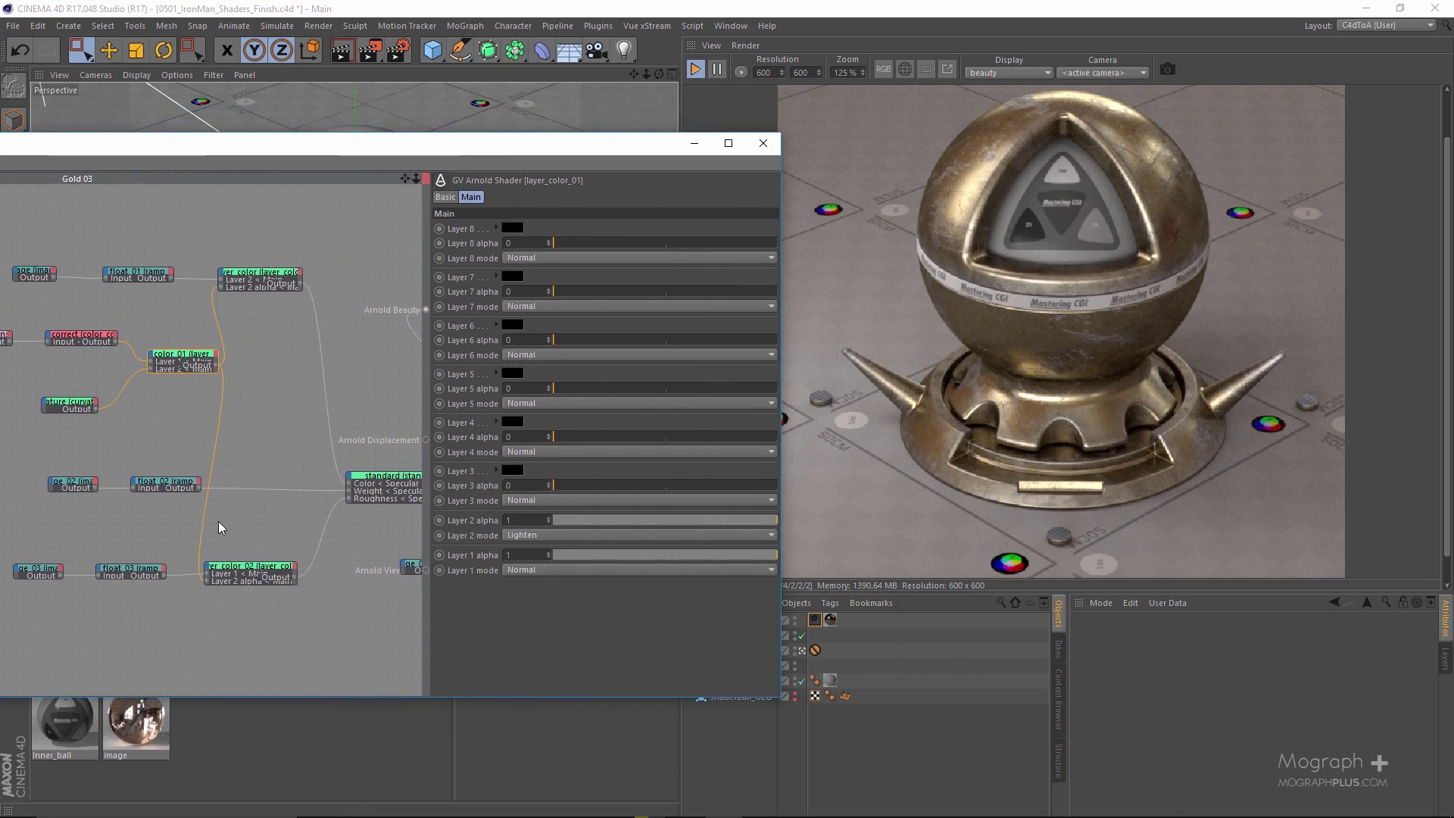
{"action": "left_click_drag", "start_coordinate": [515, 144], "coordinate": [818, 147]}
{"action": "left_click", "coordinate": [1066, 146]}
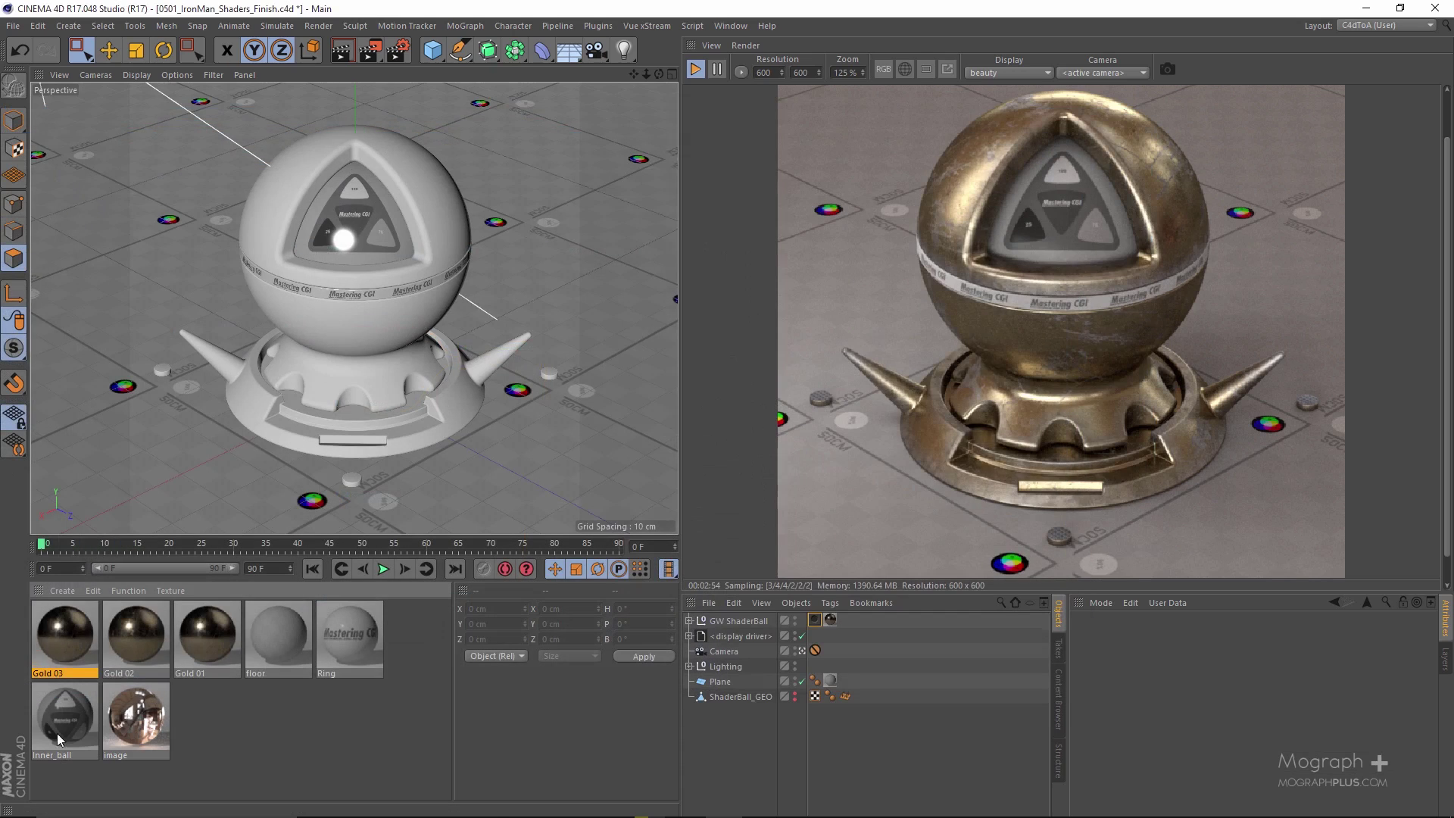
{"action": "left_click_drag", "start_coordinate": [908, 606], "coordinate": [831, 619]}
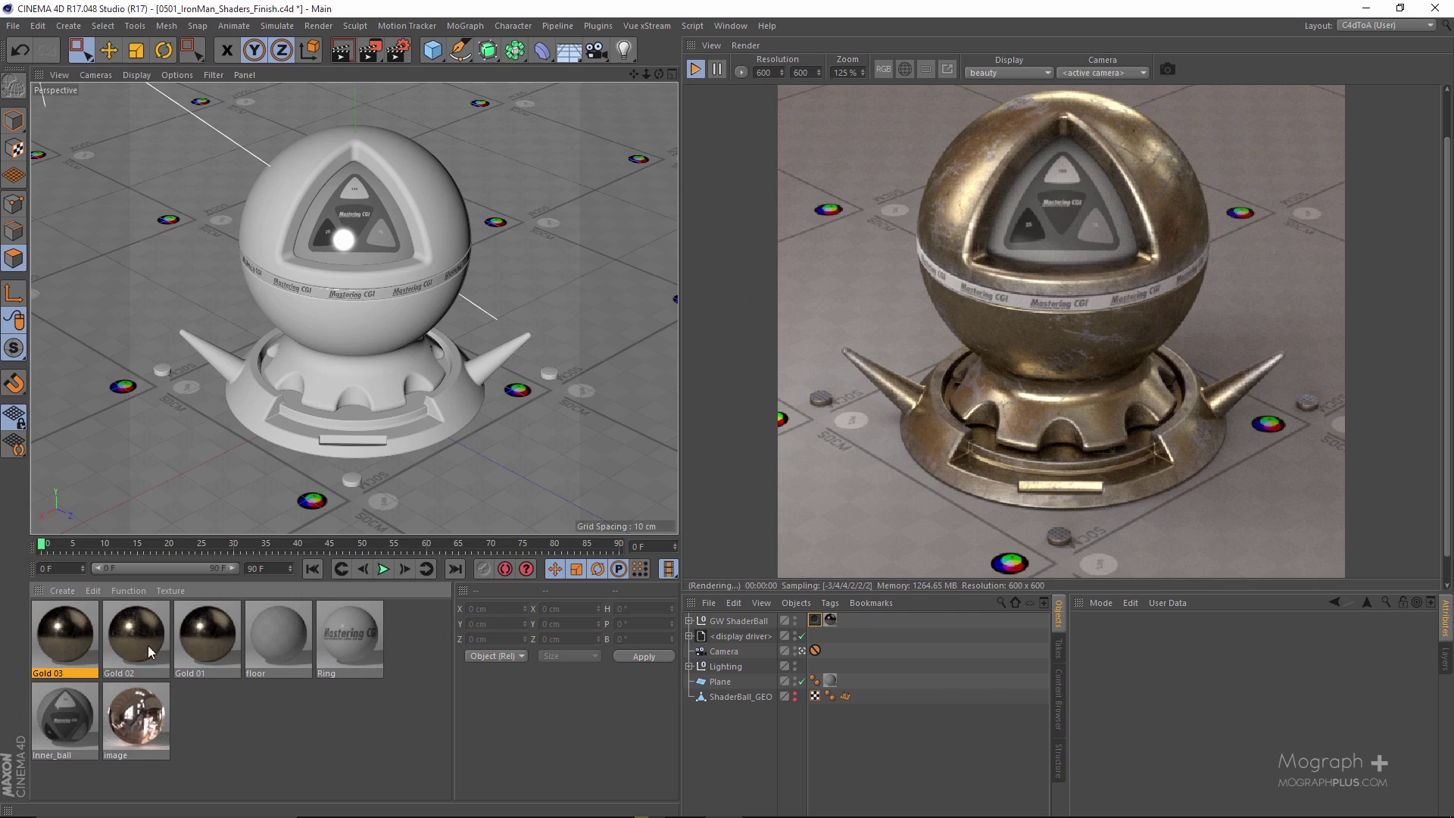
Reopen the Gold 03 shader network and preview the layer_color_01 mask on the shader ball through Arnold Beauty
{"action": "double_click", "coordinate": [43, 626]}
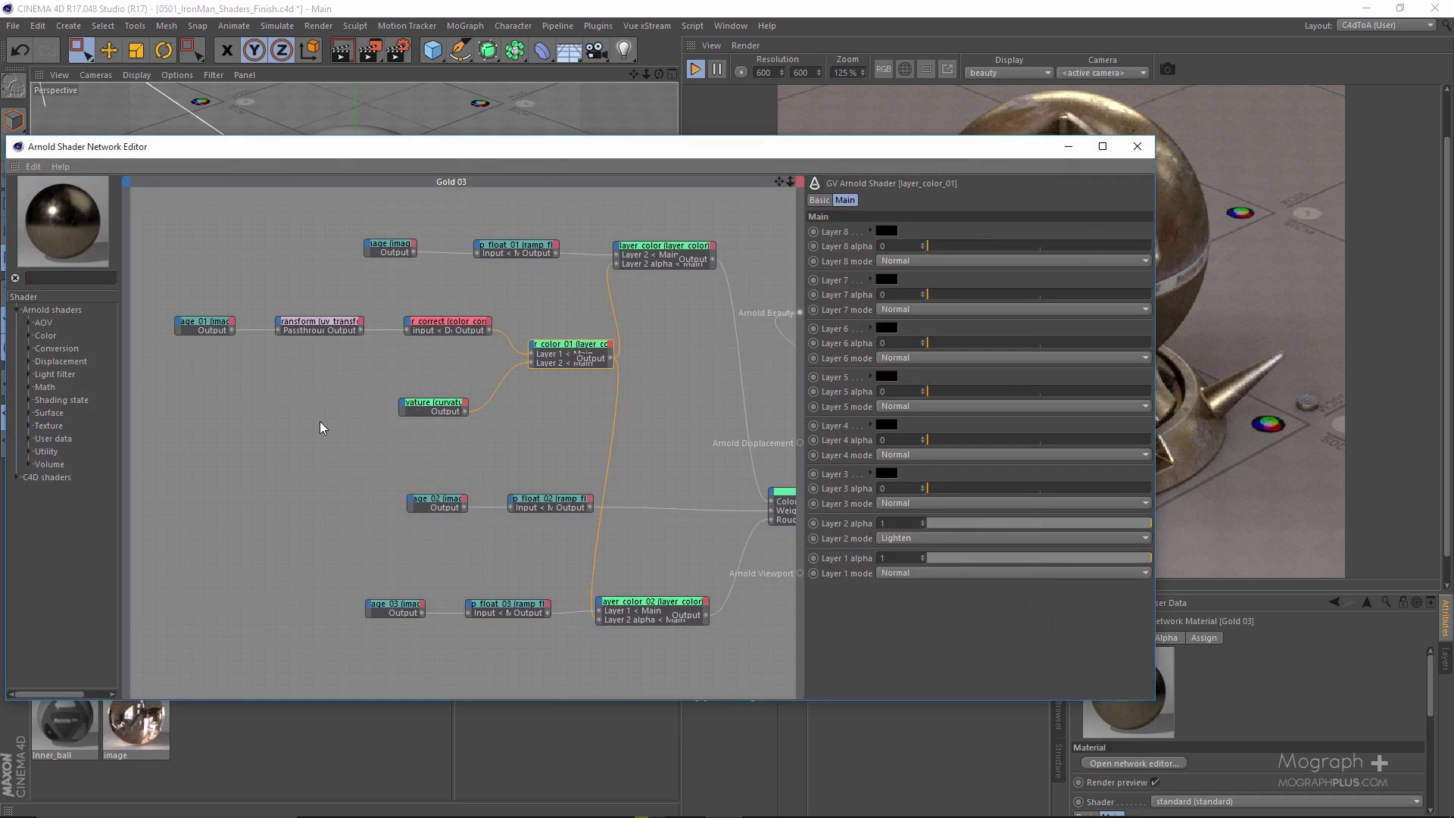
{"action": "scroll", "coordinate": [321, 424], "scroll_direction": "up", "scroll_amount": 3}
{"action": "scroll", "coordinate": [299, 394], "scroll_direction": "up", "scroll_amount": 3}
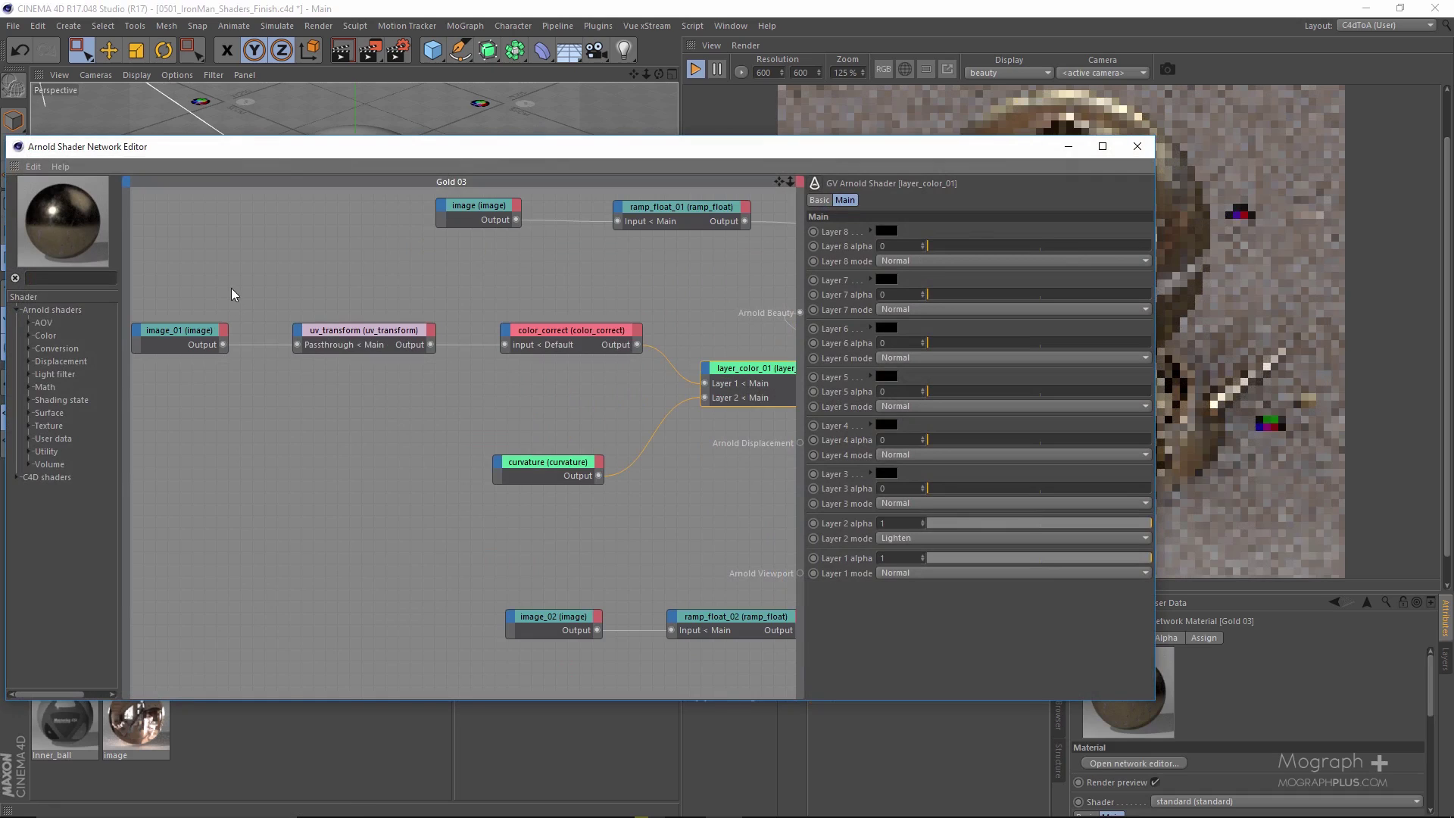
{"action": "left_click_drag", "start_coordinate": [230, 284], "coordinate": [195, 414]}
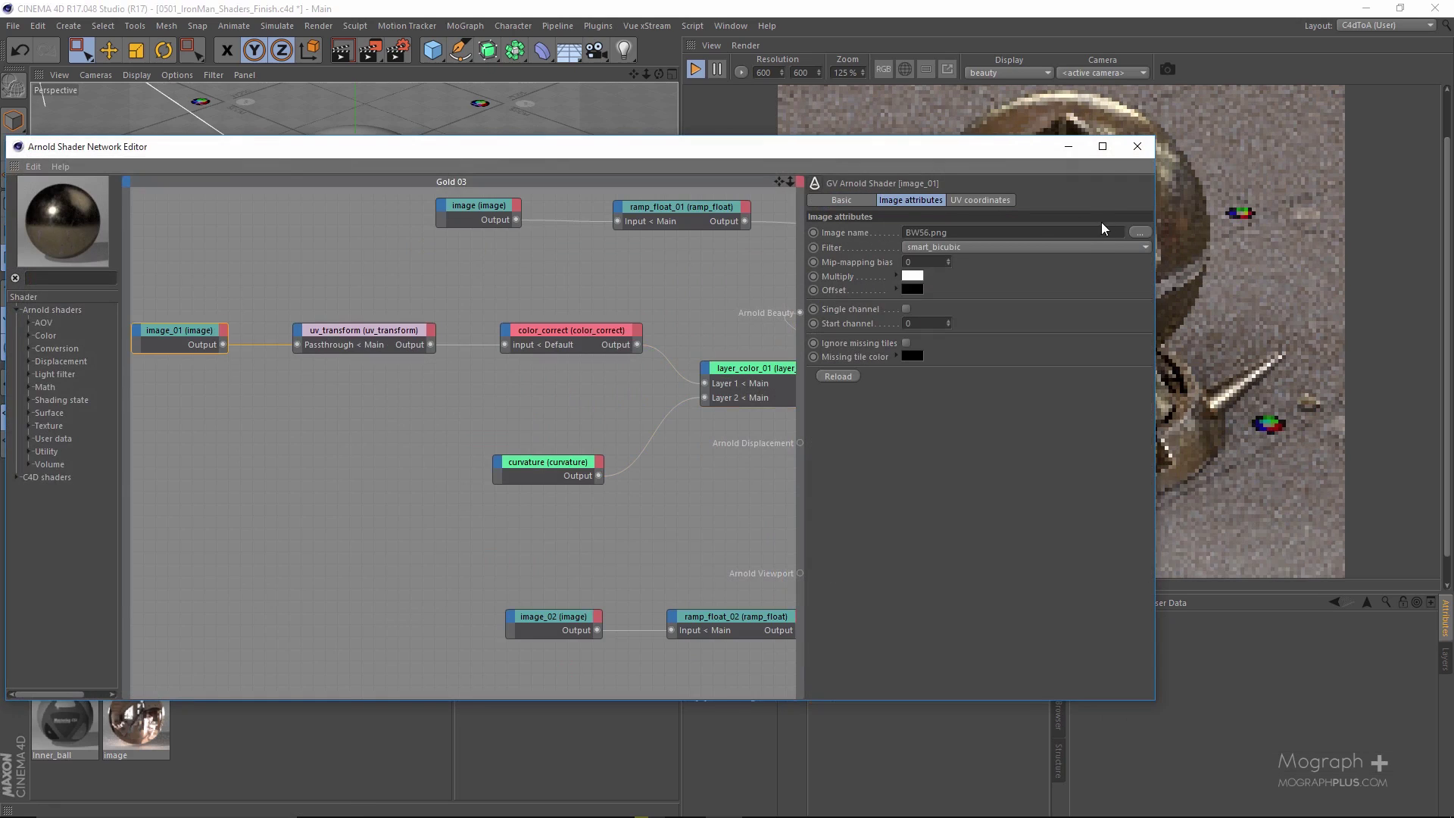
{"action": "middle_click_drag", "start_coordinate": [691, 428], "coordinate": [491, 427], "text": "alt"}
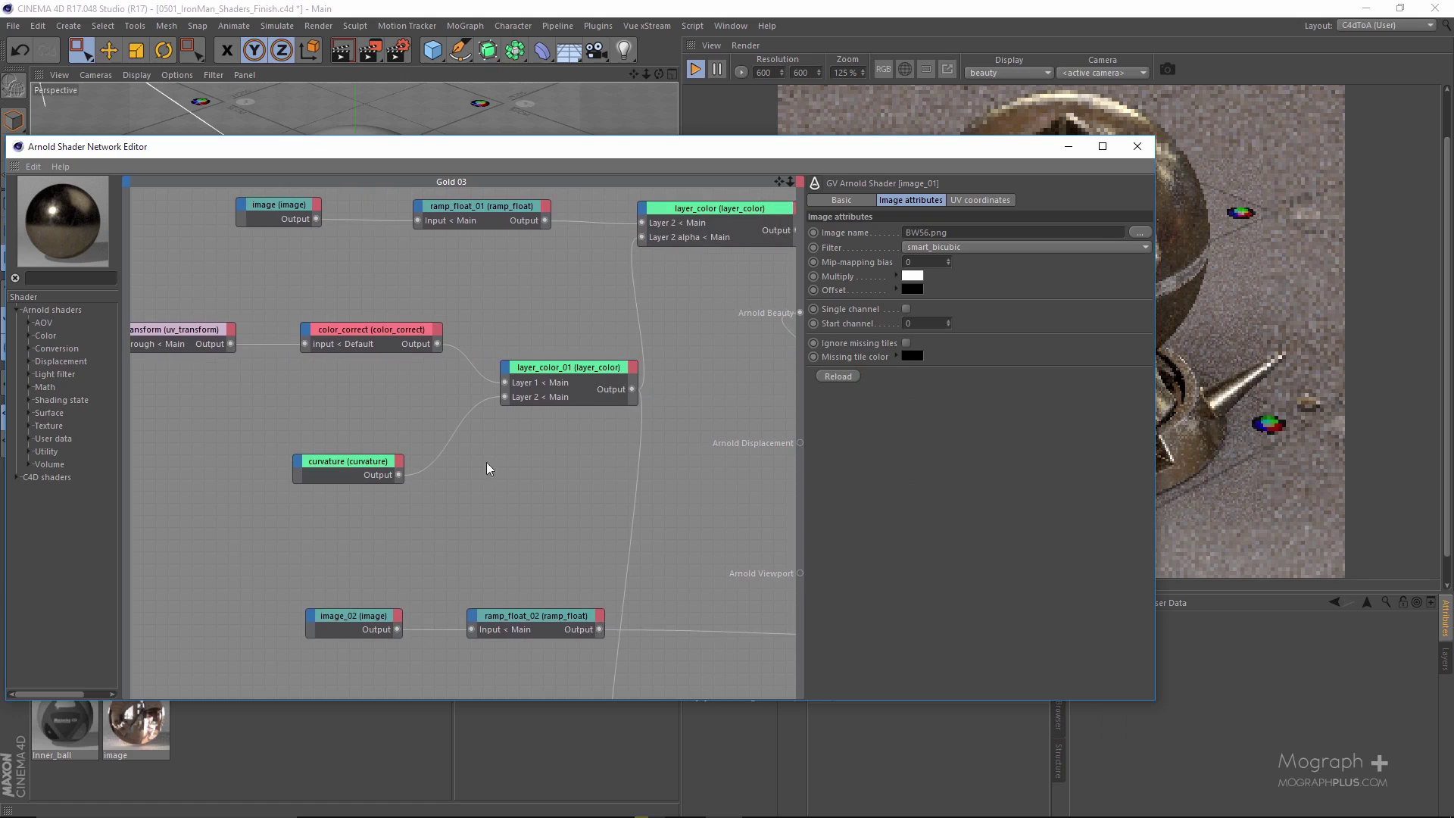
{"action": "left_click", "coordinate": [539, 370]}
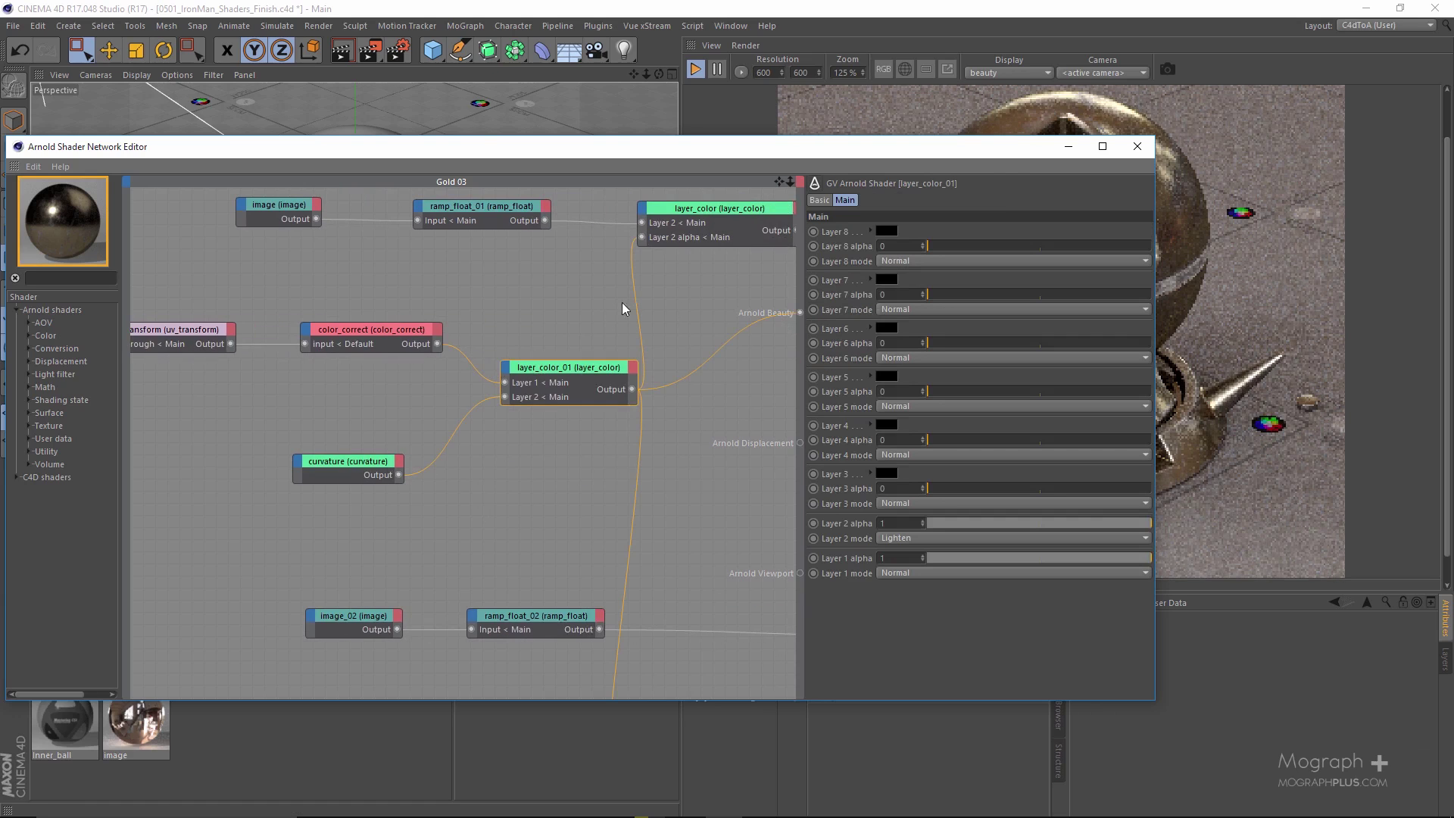
{"action": "left_click_drag", "start_coordinate": [899, 146], "coordinate": [564, 165]}
{"action": "left_click_drag", "start_coordinate": [789, 159], "coordinate": [884, 161]}
Replace the image_01 node's texture with BW55.png from the project's tex folder
{"action": "middle_click_drag", "start_coordinate": [404, 465], "coordinate": [514, 464], "text": "alt"}
{"action": "scroll", "coordinate": [506, 466], "scroll_direction": "down", "scroll_amount": 3}
{"action": "left_click_drag", "start_coordinate": [214, 357], "coordinate": [182, 449]}
{"action": "left_click", "coordinate": [220, 393]}
{"action": "left_click_drag", "start_coordinate": [885, 162], "coordinate": [561, 199]}
{"action": "left_click", "coordinate": [804, 284]}
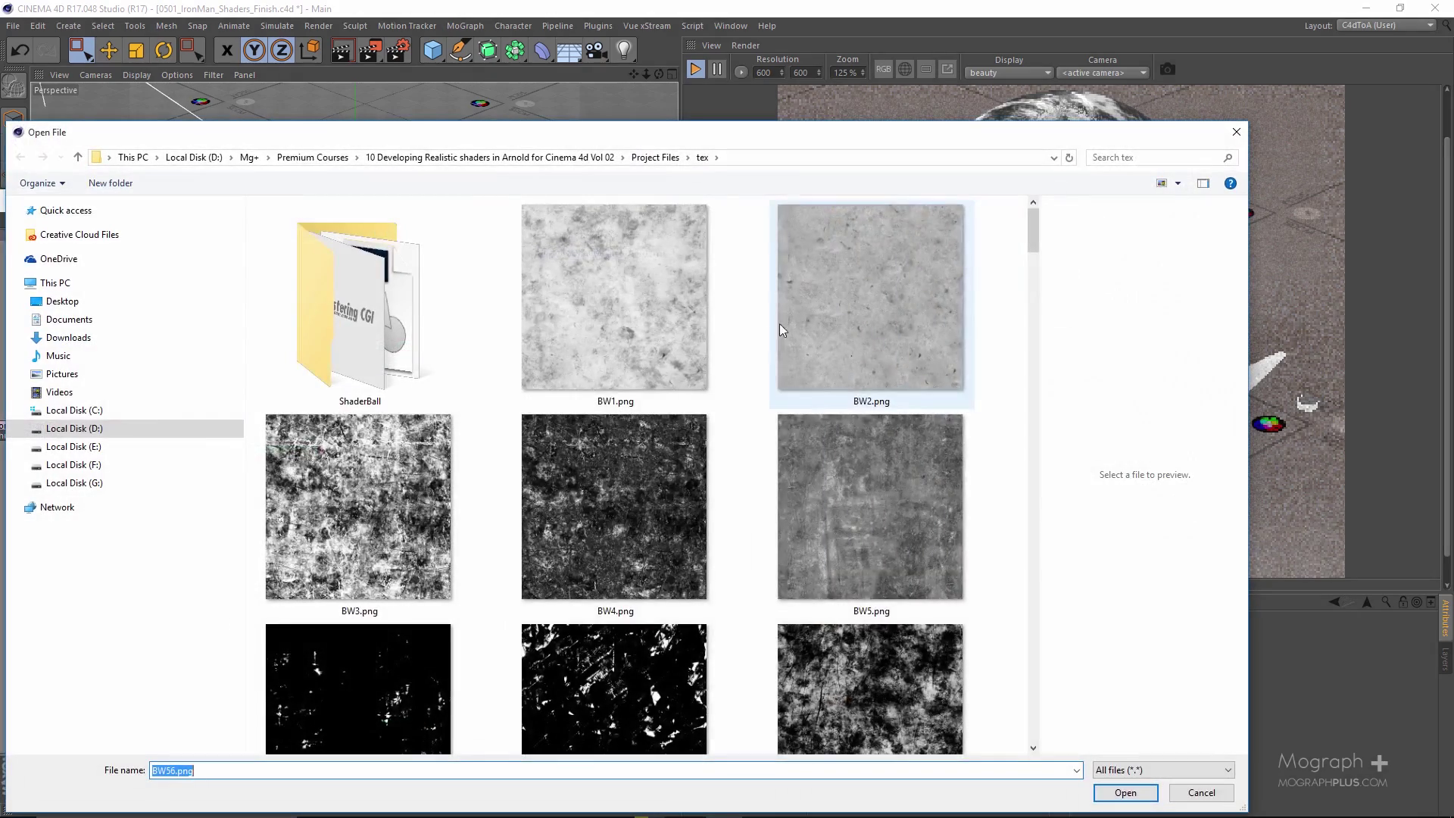
{"action": "scroll", "coordinate": [723, 470], "scroll_direction": "down", "scroll_amount": 10}
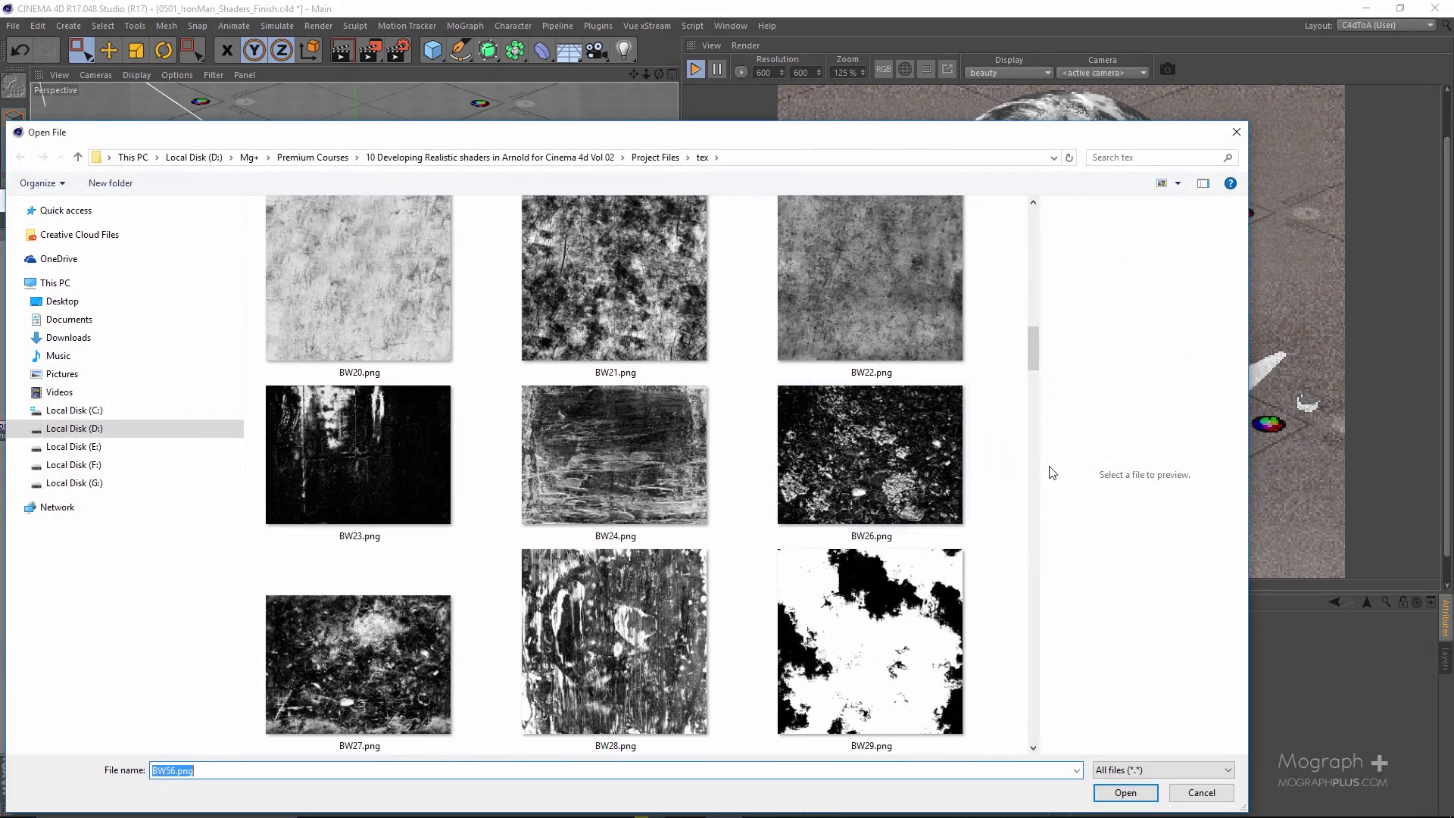
{"action": "left_click_drag", "start_coordinate": [1038, 477], "coordinate": [811, 493]}
{"action": "scroll", "coordinate": [613, 433], "scroll_direction": "down", "scroll_amount": 12}
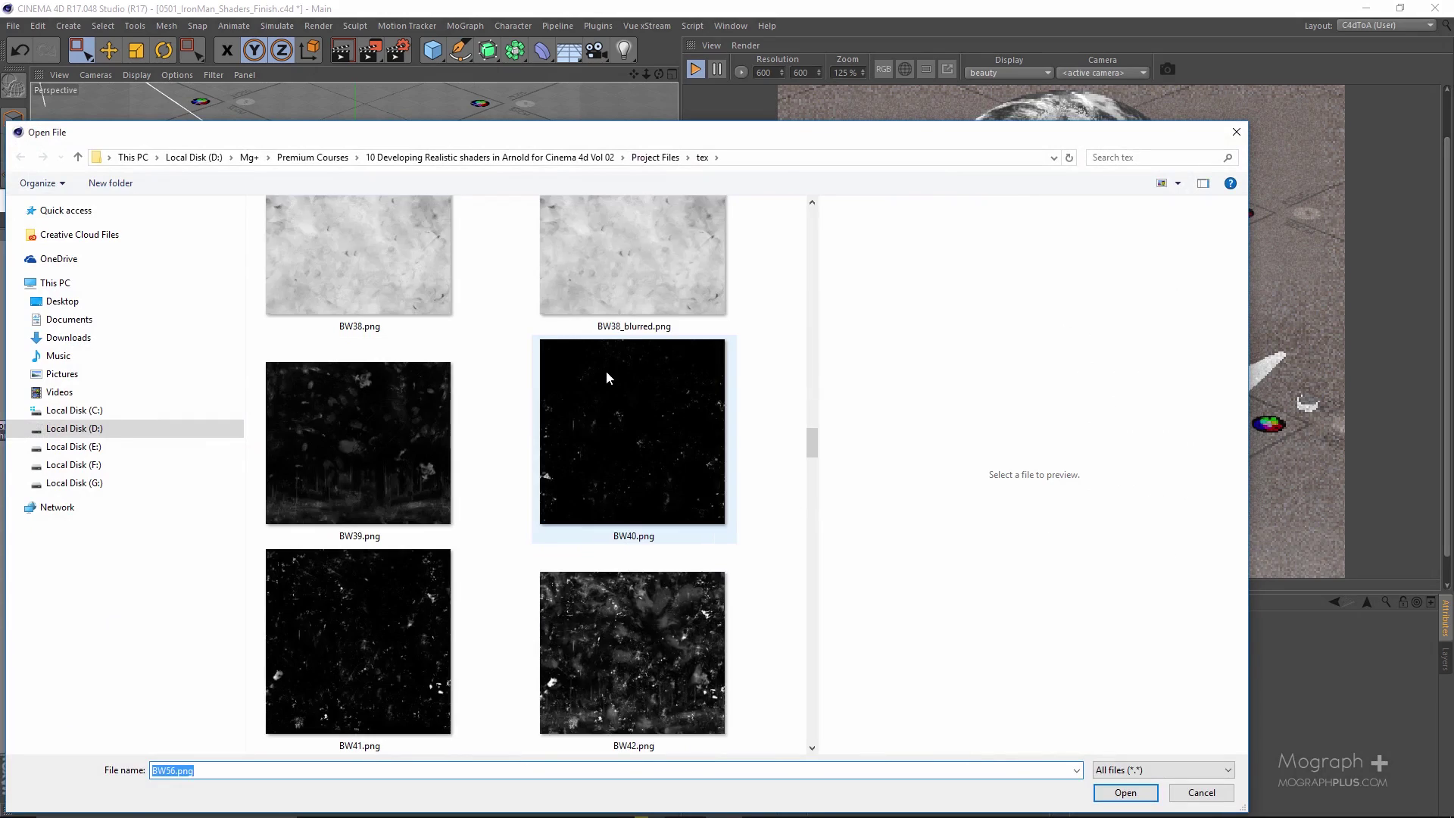
{"action": "scroll", "coordinate": [606, 371], "scroll_direction": "down", "scroll_amount": 5}
{"action": "scroll", "coordinate": [570, 412], "scroll_direction": "down", "scroll_amount": 2}
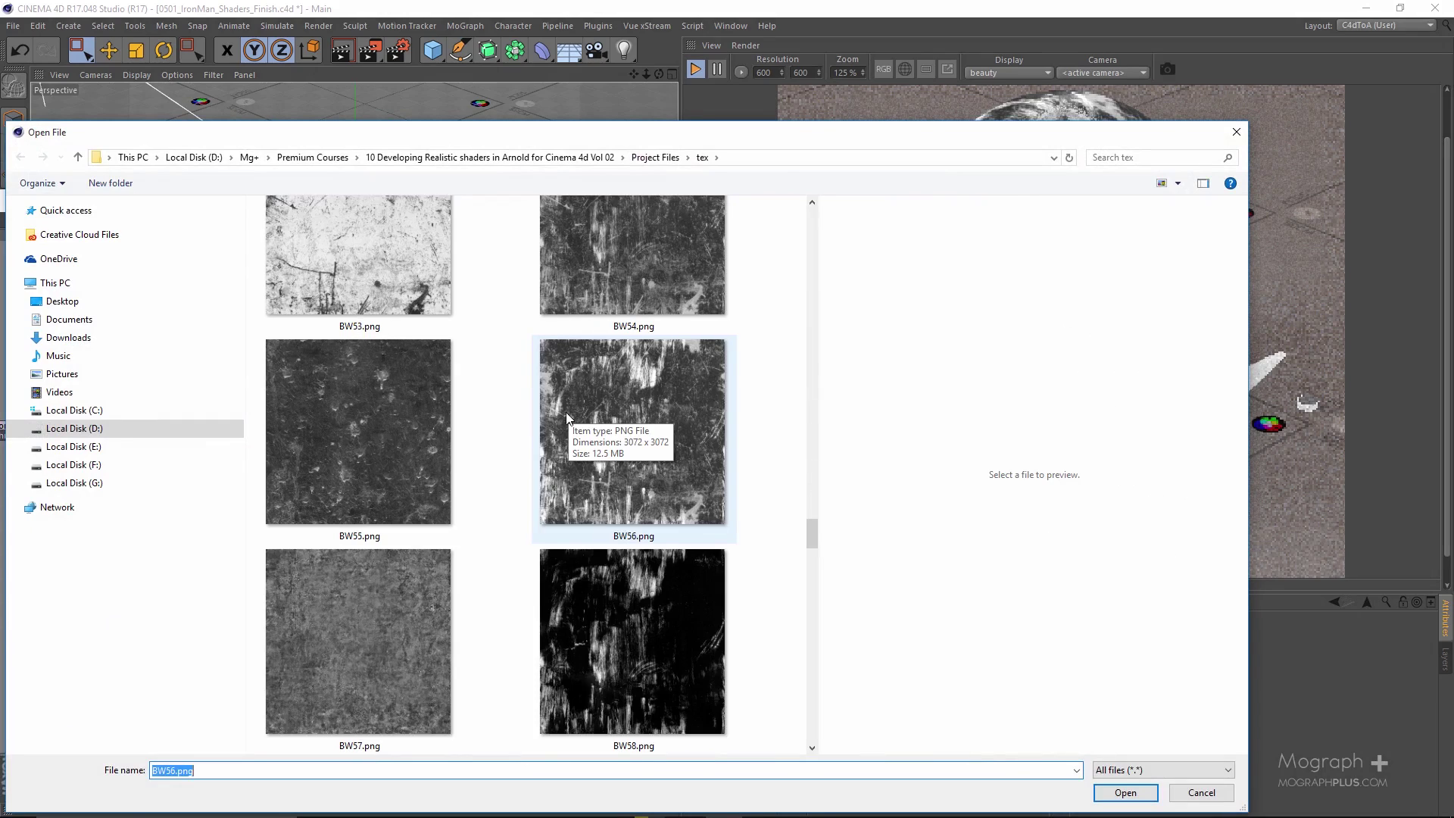
{"action": "left_click", "coordinate": [398, 460]}
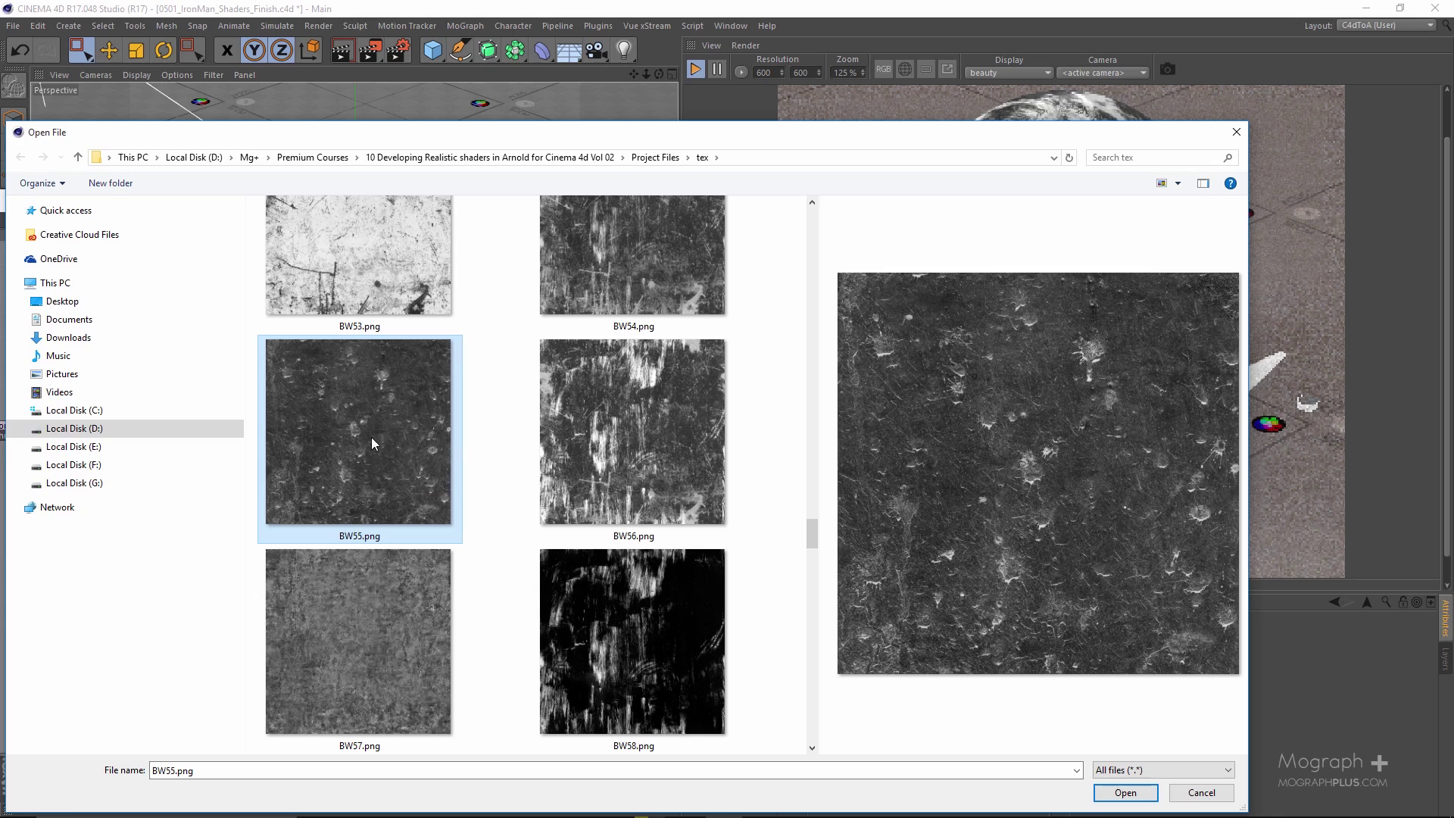
{"action": "double_click", "coordinate": [371, 438]}
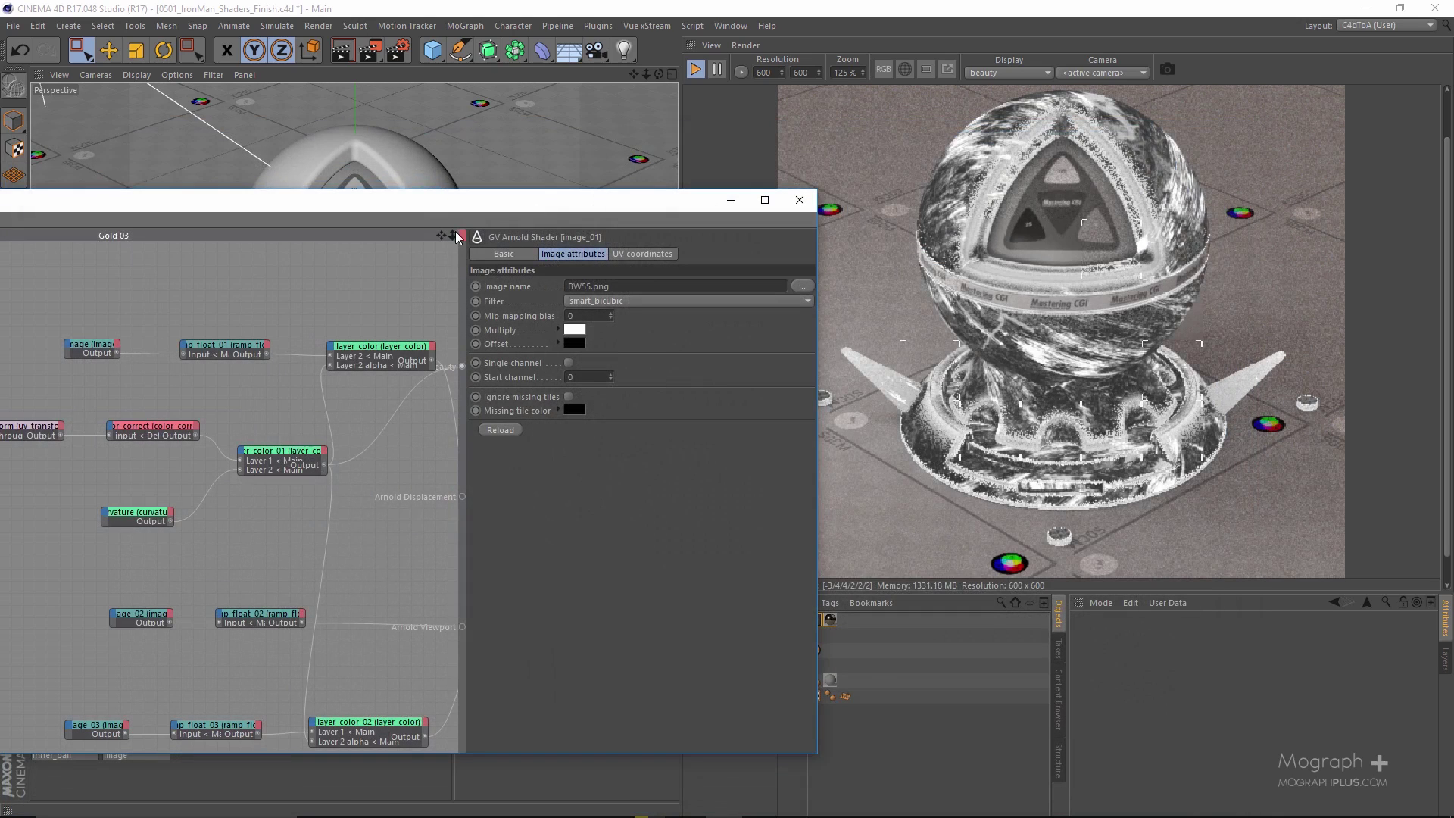
Delete the uv_transform node between image_01 and color_correct, and move image_01 closer to color_correct
{"action": "left_click_drag", "start_coordinate": [506, 207], "coordinate": [780, 197]}
{"action": "scroll", "coordinate": [323, 442], "scroll_direction": "up", "scroll_amount": 4}
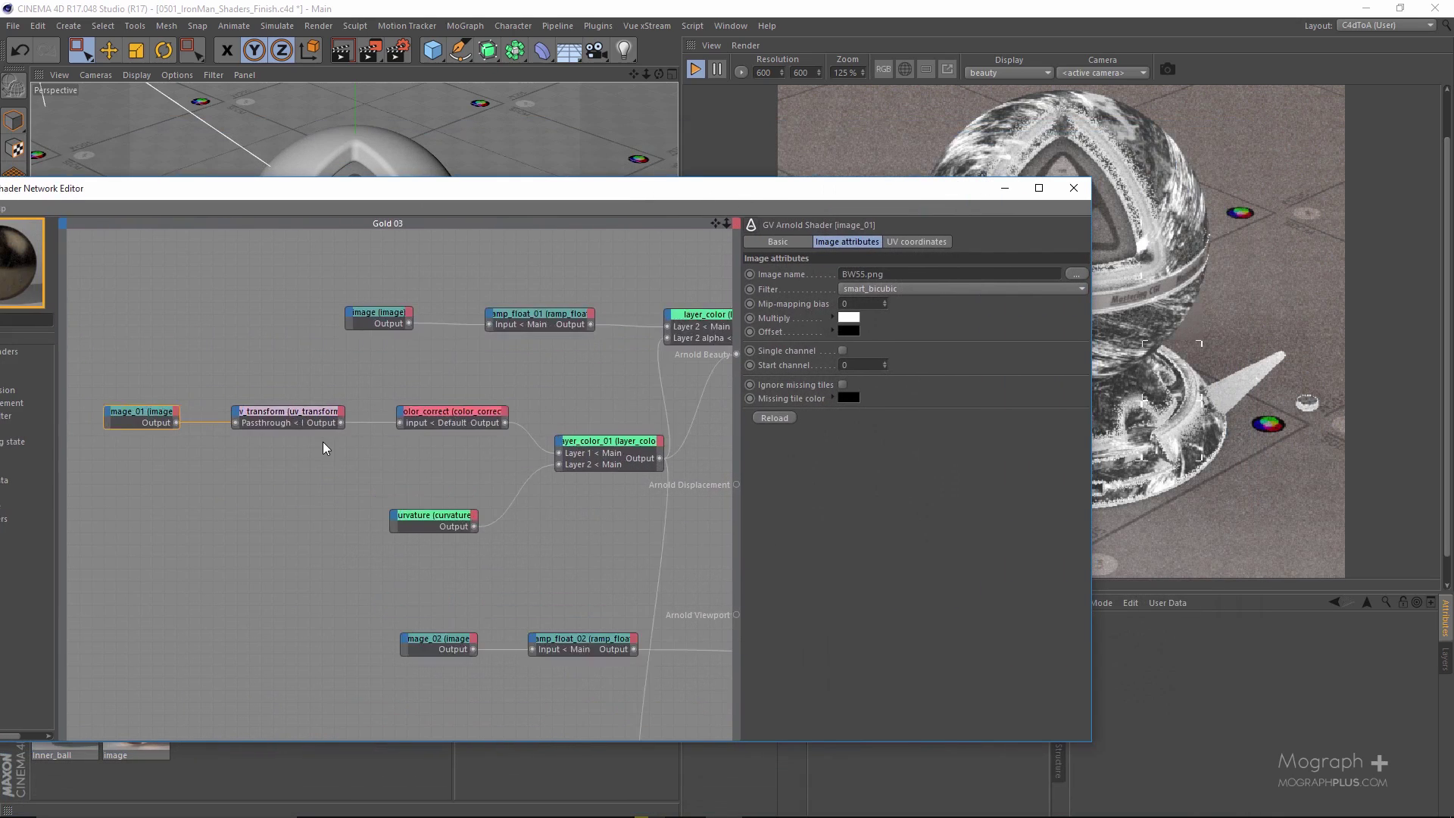
{"action": "scroll", "coordinate": [411, 430], "scroll_direction": "down", "scroll_amount": 3}
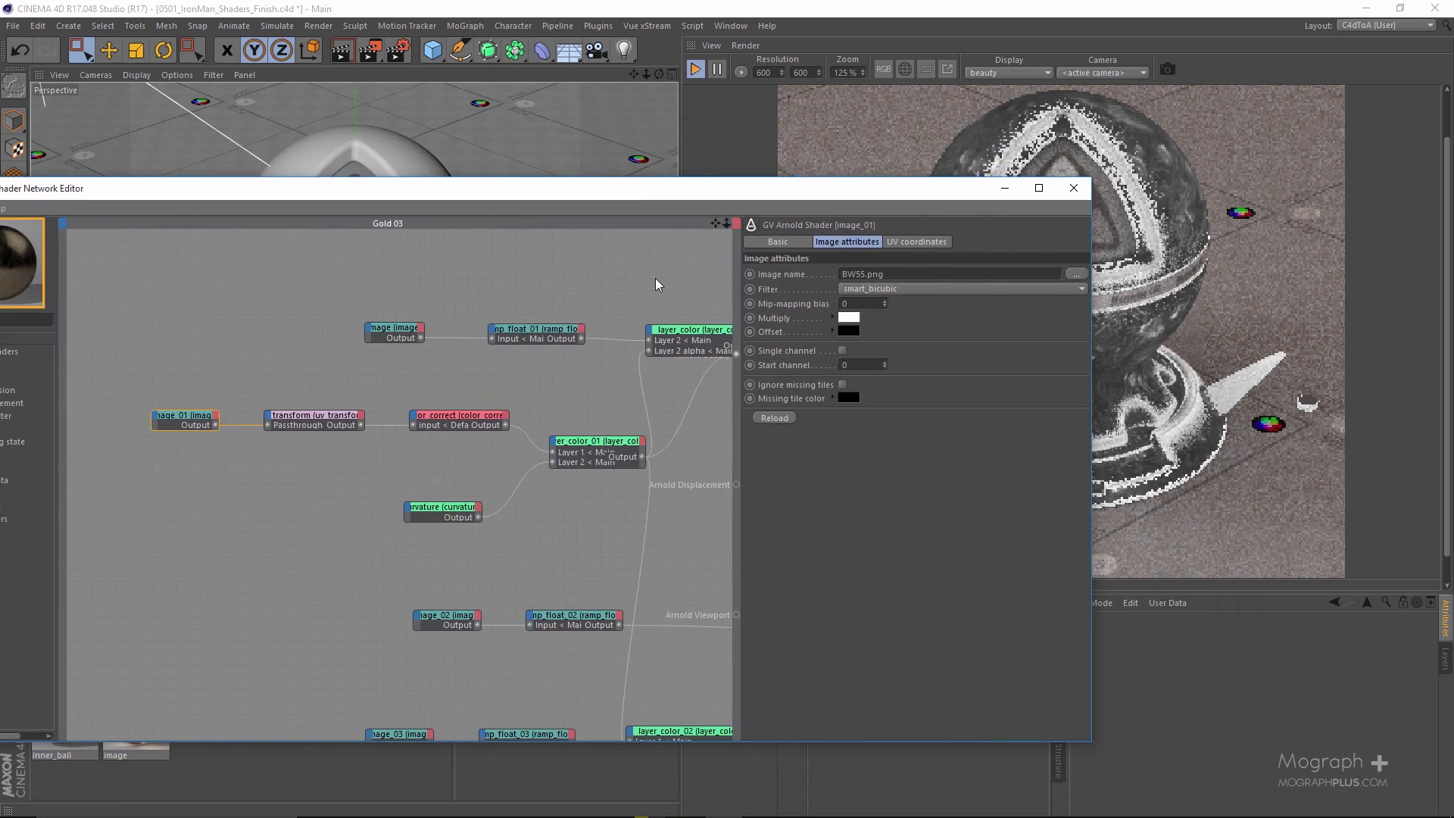
{"action": "scroll", "coordinate": [323, 464], "scroll_direction": "down", "scroll_amount": 2}
{"action": "scroll", "coordinate": [371, 463], "scroll_direction": "up", "scroll_amount": 3}
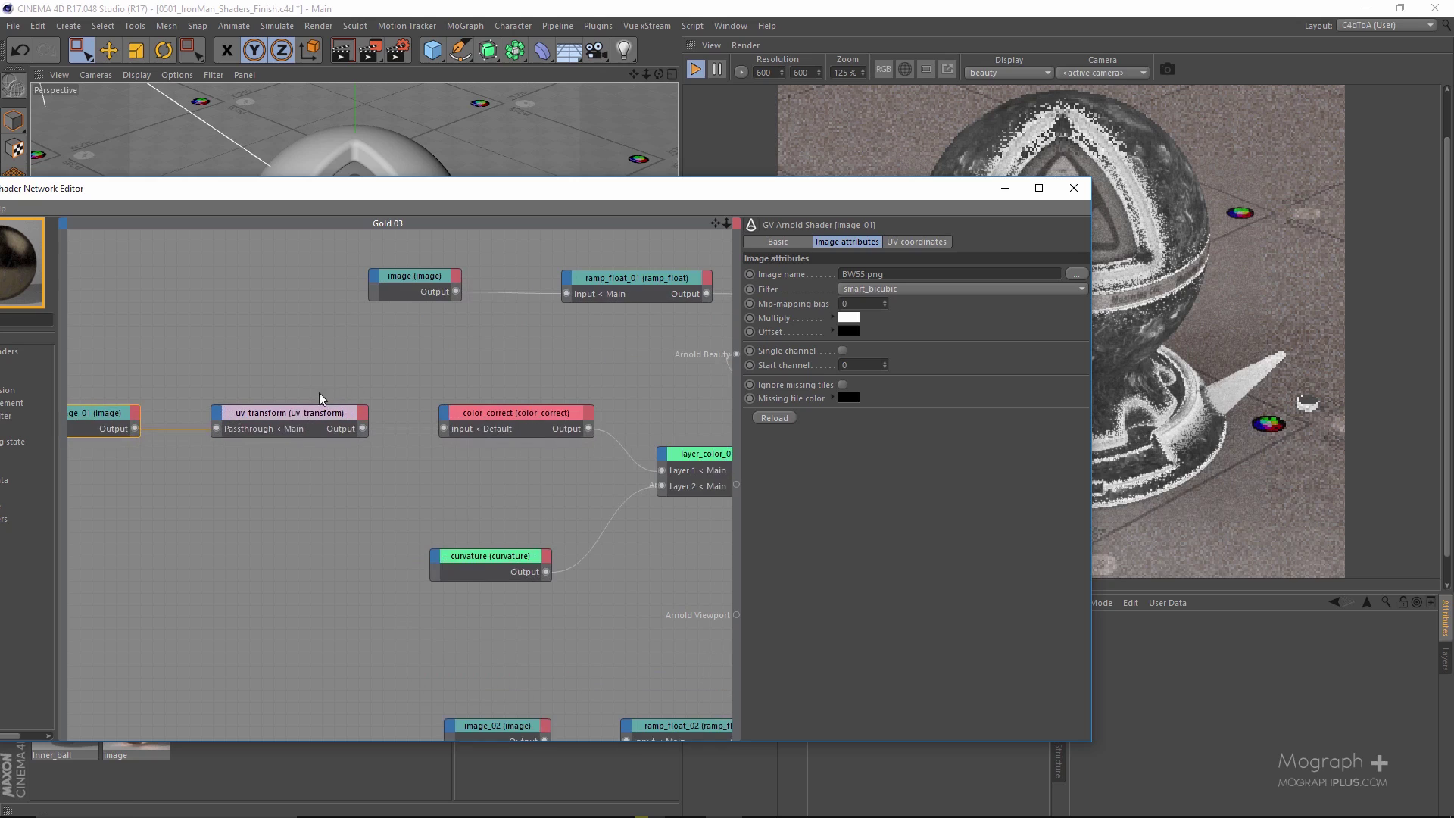
{"action": "left_click", "coordinate": [293, 421]}
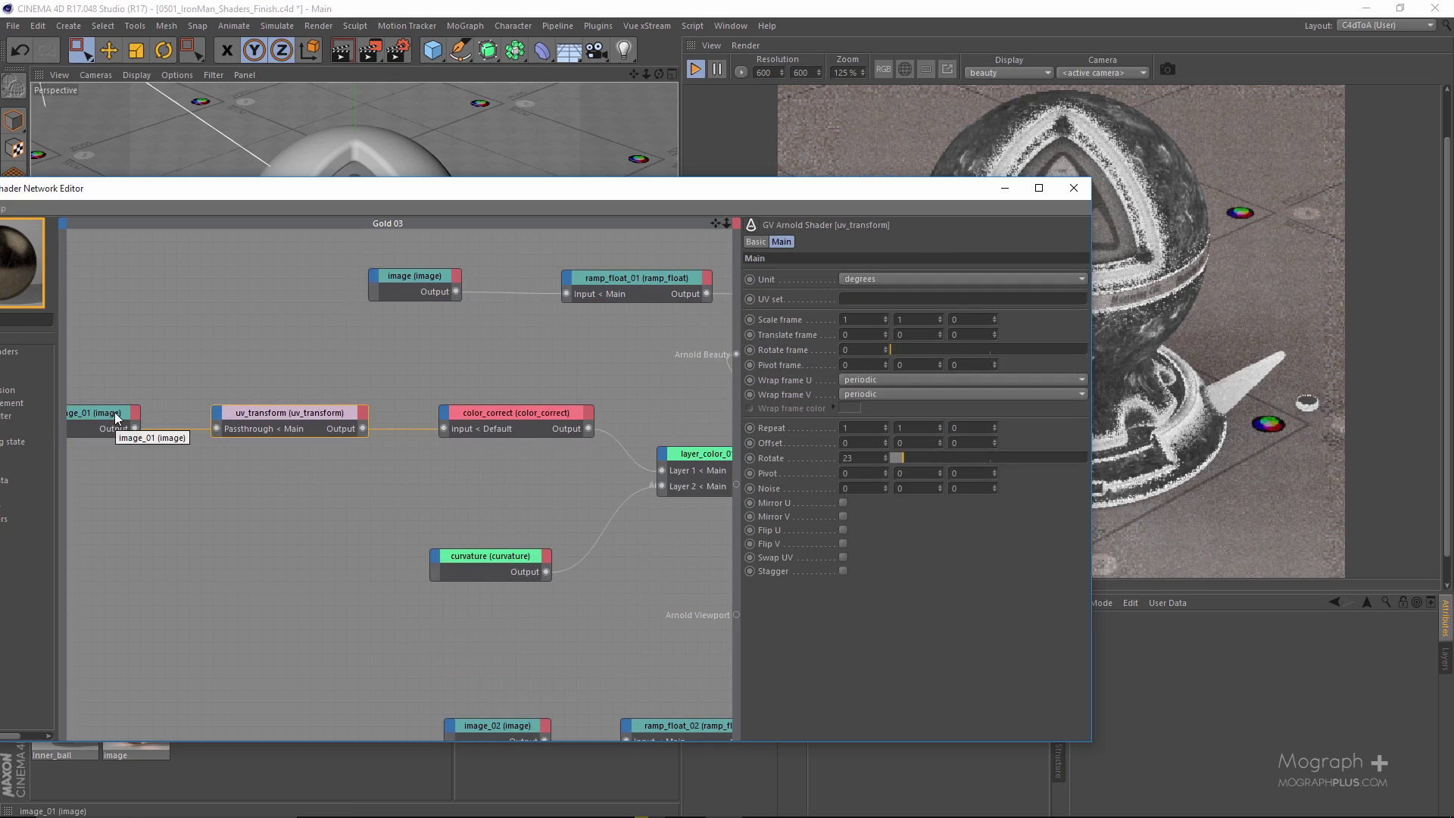
{"action": "key", "text": "Delete"}
{"action": "left_click_drag", "start_coordinate": [112, 415], "coordinate": [269, 424]}
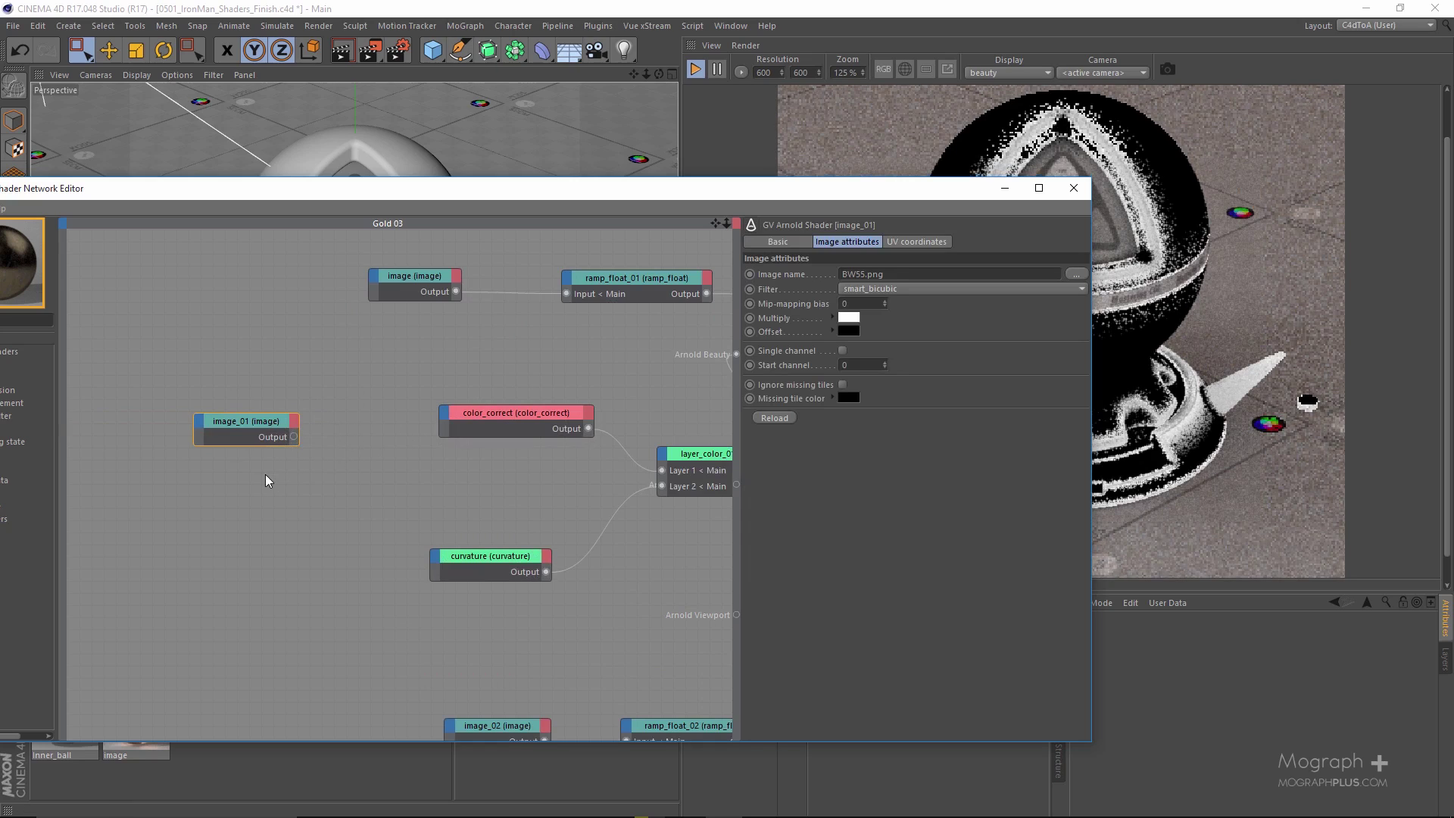
Preview image_01 through Arnold Beauty and set its UV scale to 4 in both U and V
{"action": "key", "text": "alt+w"}
{"action": "left_click_drag", "start_coordinate": [880, 188], "coordinate": [566, 209]}
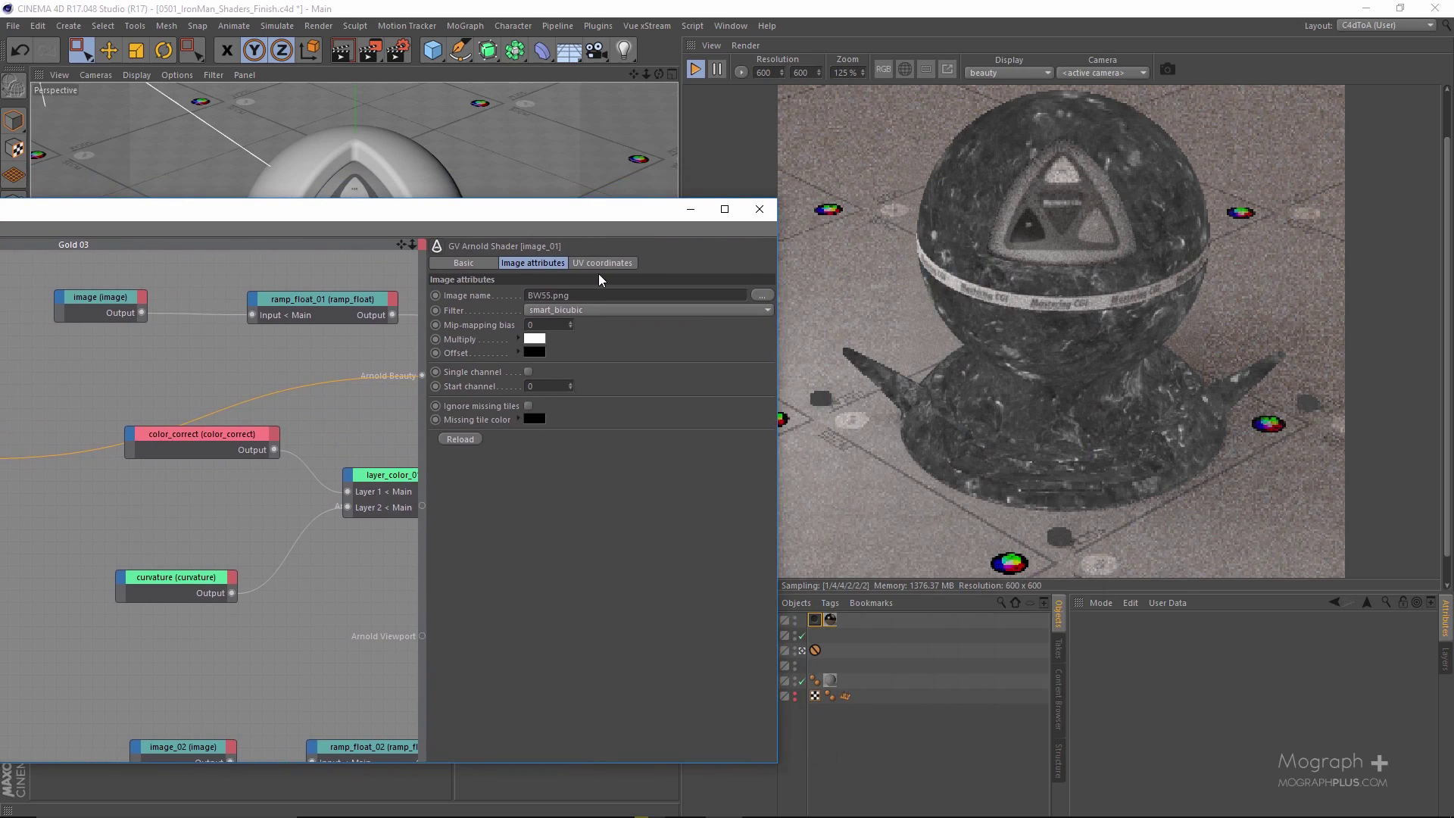
{"action": "left_click", "coordinate": [611, 263]}
{"action": "left_click", "coordinate": [508, 360]}
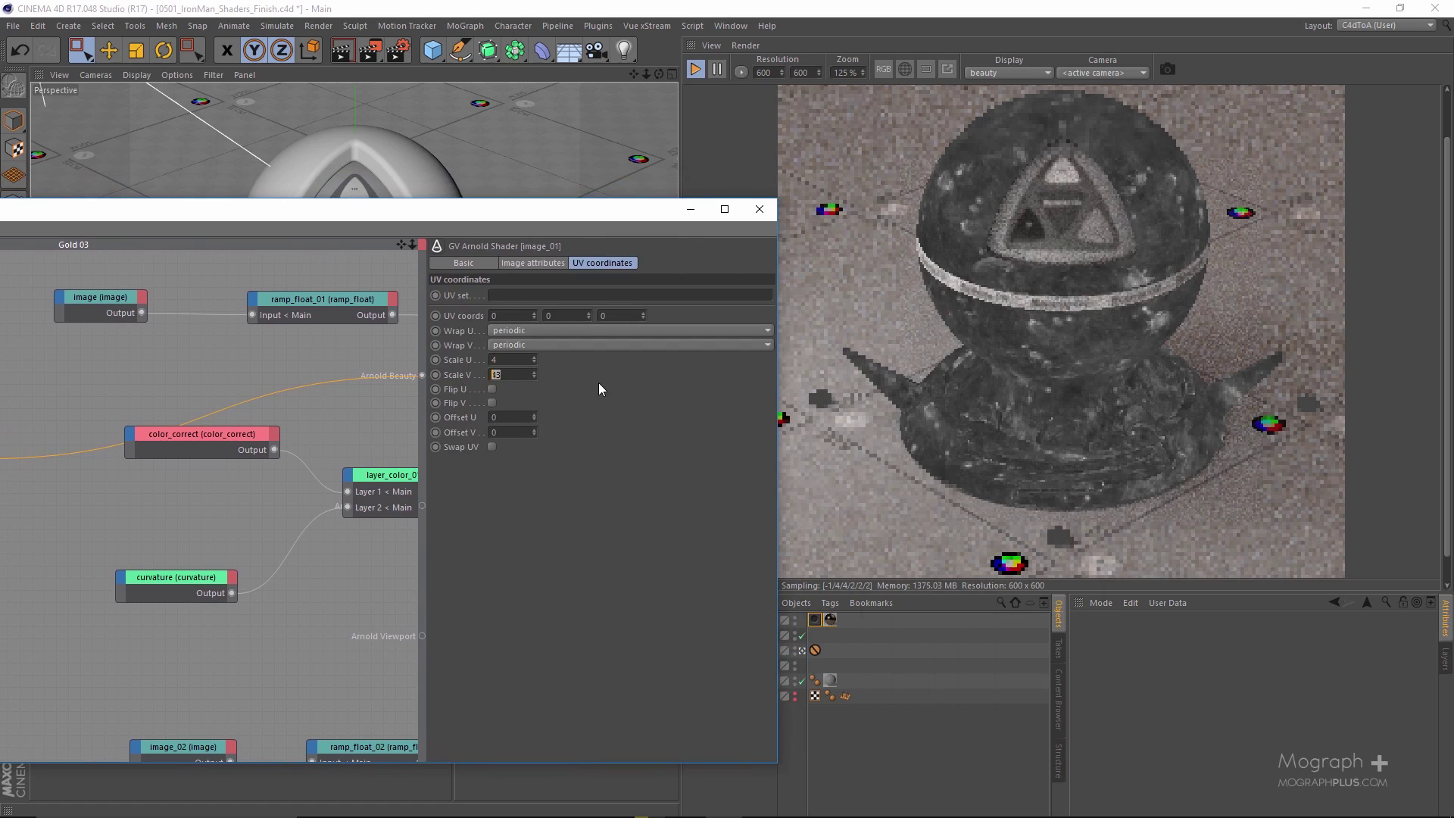
{"action": "type", "text": "4"}
{"action": "key", "text": "Return"}
{"action": "left_click_drag", "start_coordinate": [566, 218], "coordinate": [890, 237]}
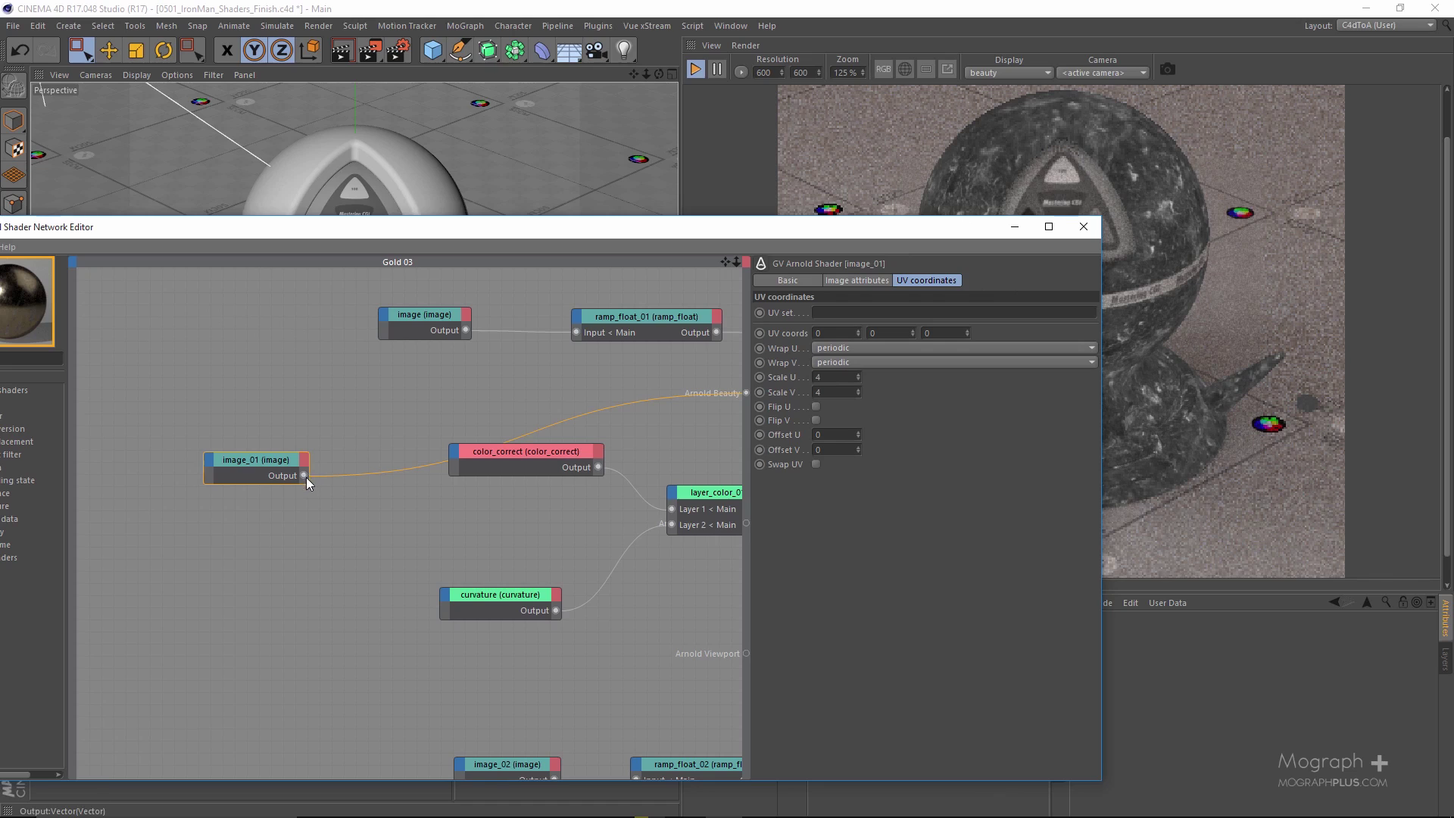
Connect image_01's output to the color_correct node's input and preview color_correct through Arnold Beauty
{"action": "left_click_drag", "start_coordinate": [304, 475], "coordinate": [461, 449]}
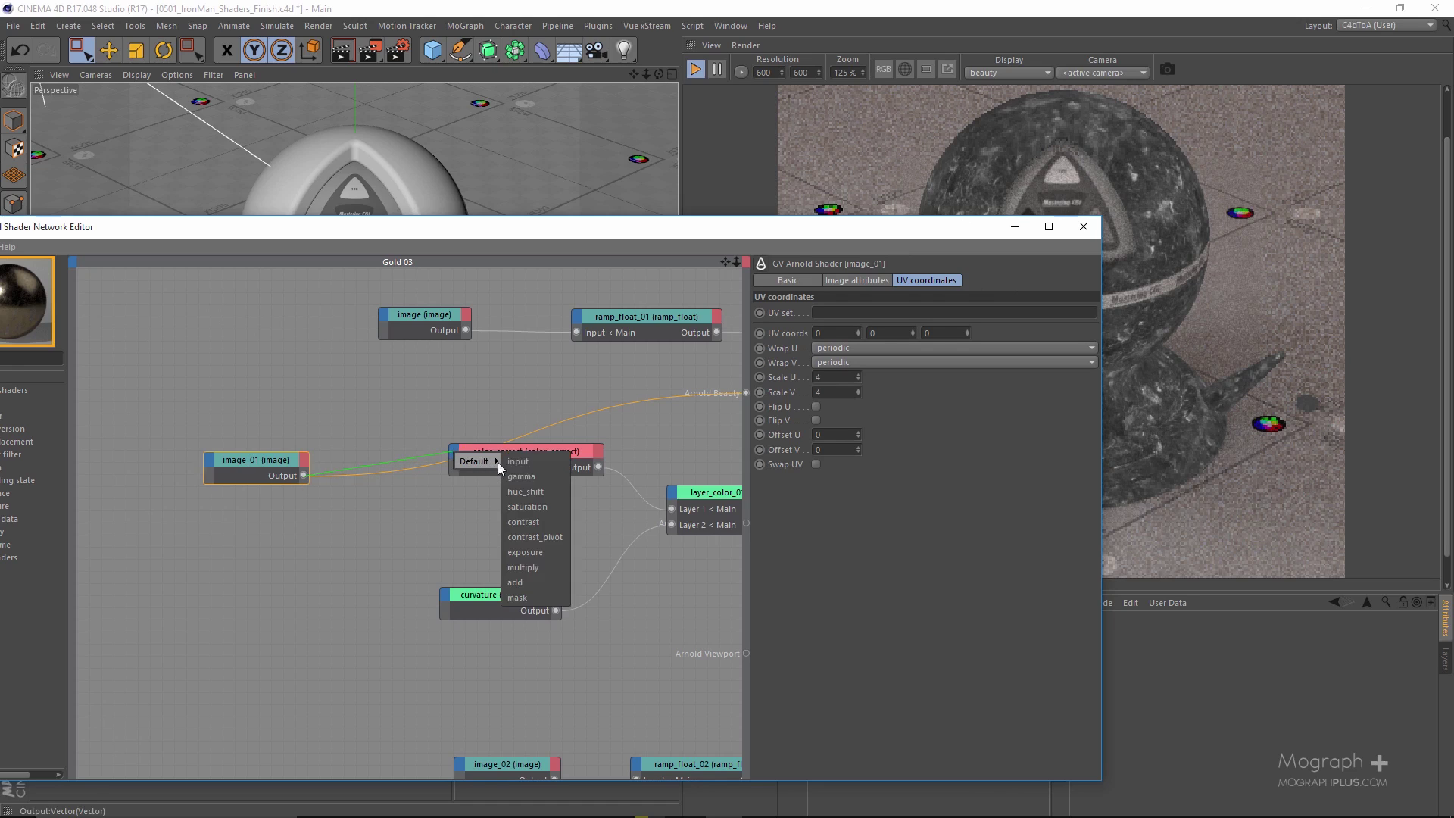
{"action": "left_click", "coordinate": [524, 464]}
{"action": "left_click", "coordinate": [547, 448]}
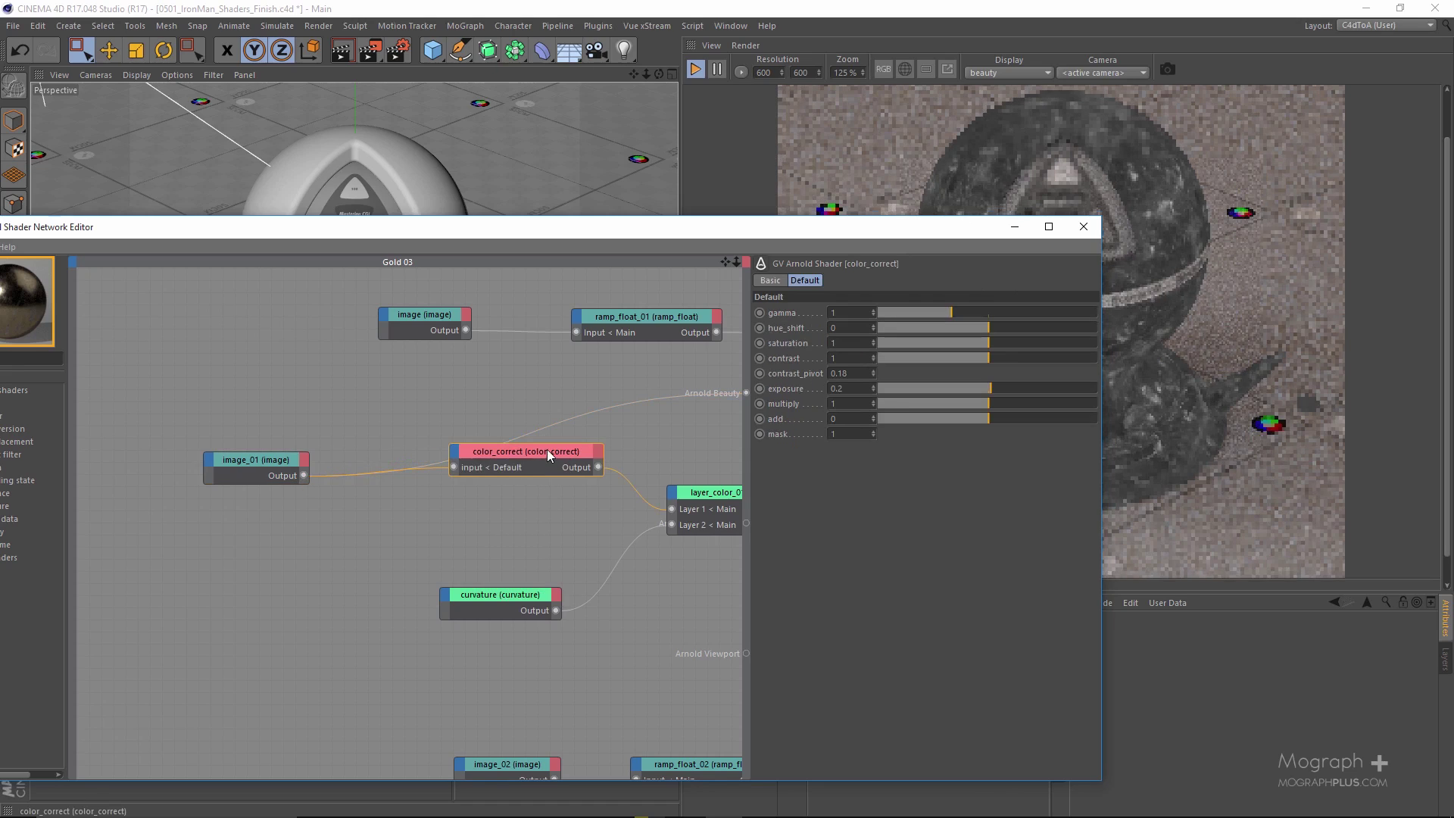
{"action": "left_click_drag", "start_coordinate": [598, 467], "coordinate": [685, 393]}
{"action": "left_click_drag", "start_coordinate": [882, 234], "coordinate": [662, 250]}
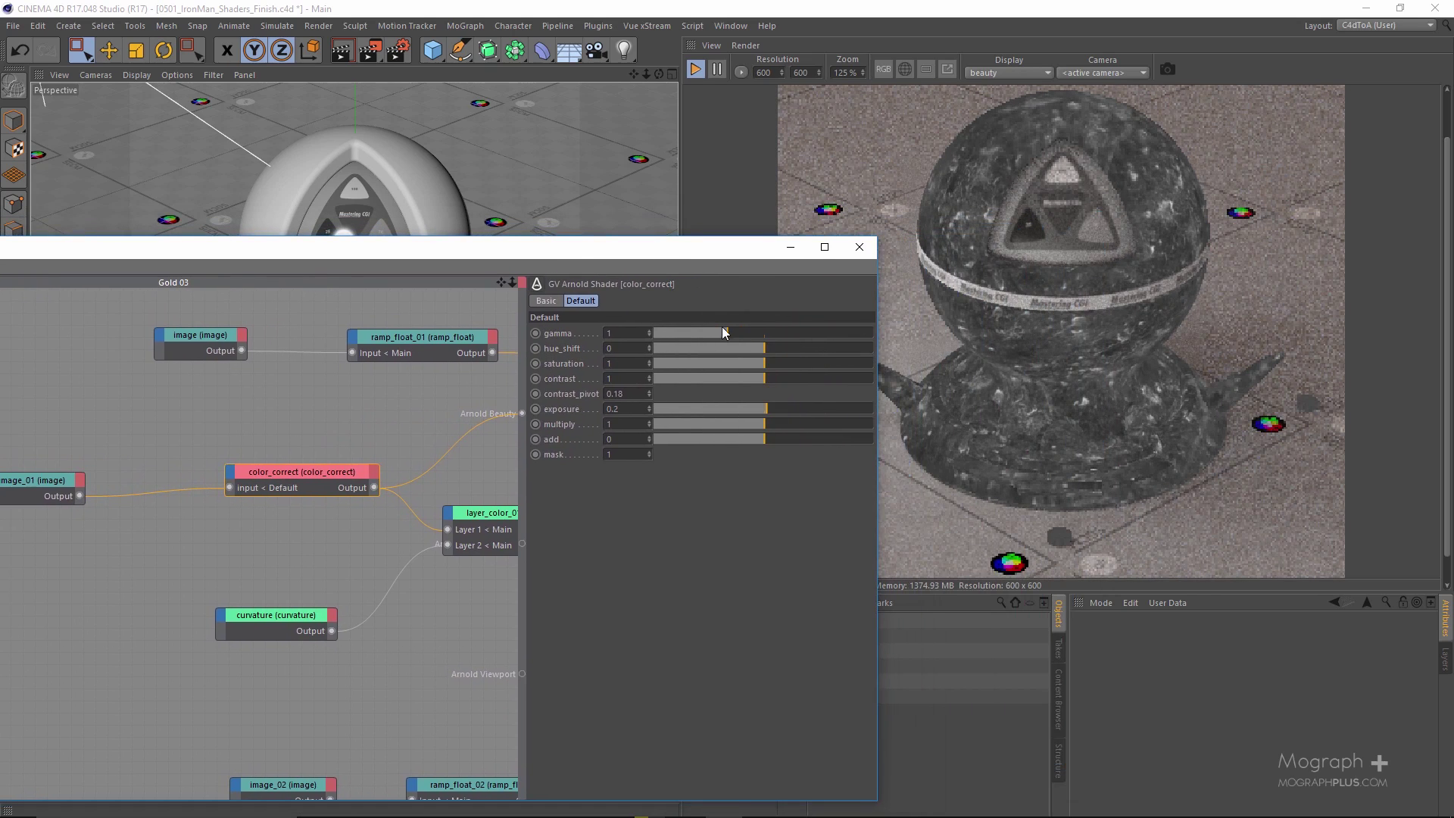
Set the color_correct node's gamma to 0.53 and exposure to 2.5
{"action": "left_click_drag", "start_coordinate": [723, 333], "coordinate": [694, 335]}
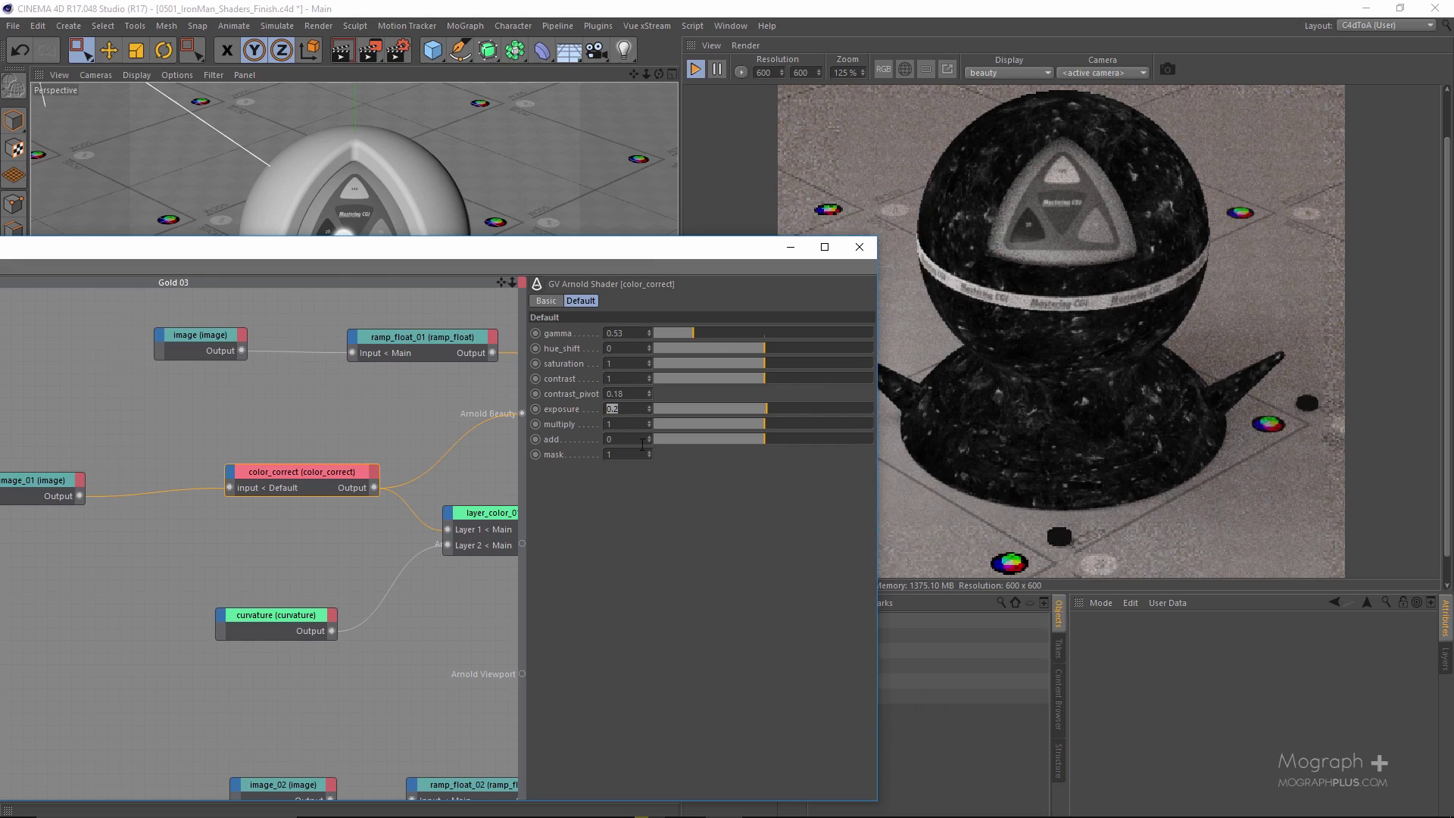
{"action": "key", "text": "Return"}
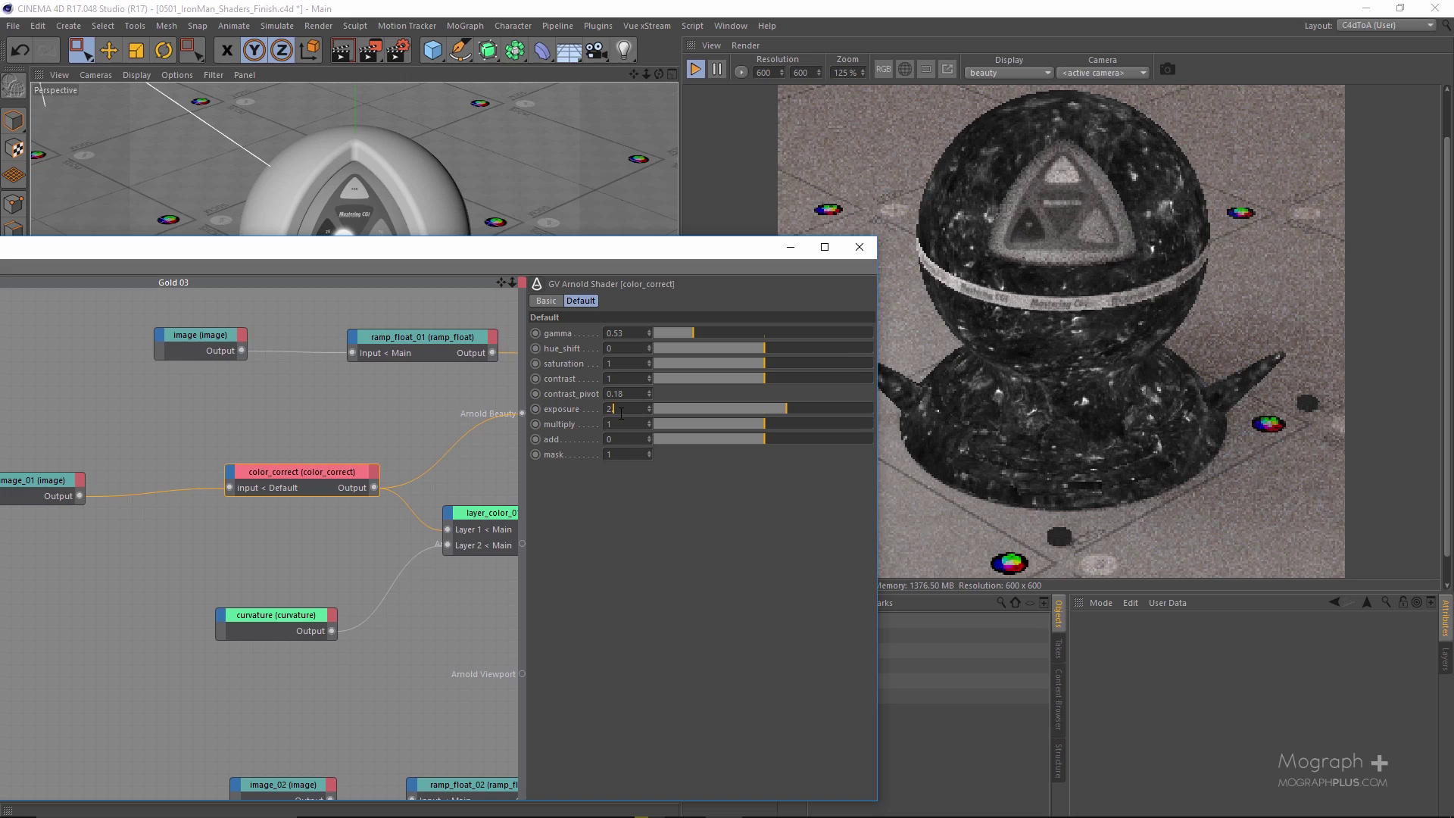
{"action": "type", "text": ".5"}
{"action": "key", "text": "Return"}
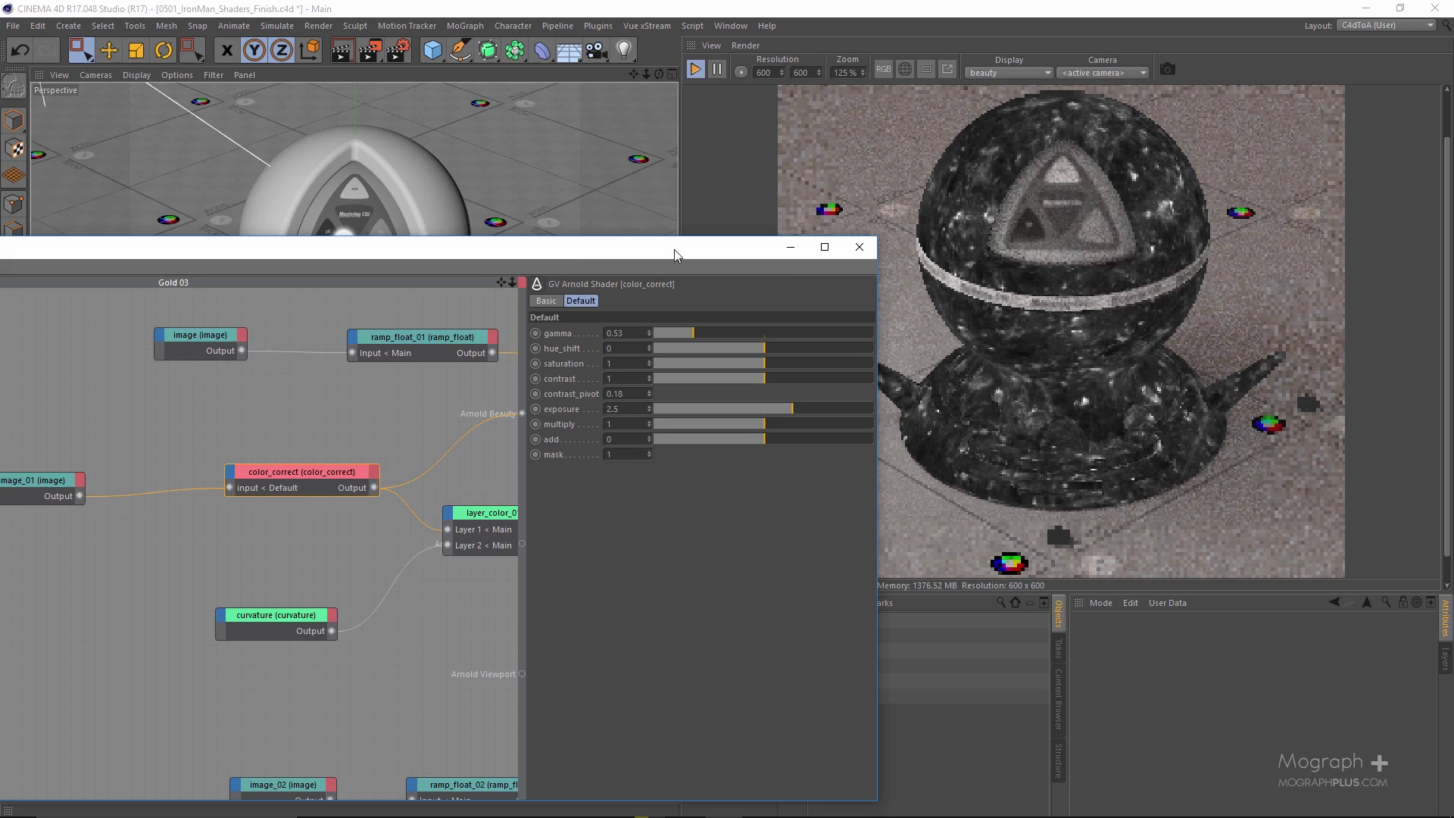
{"action": "left_click_drag", "start_coordinate": [388, 238], "coordinate": [602, 240]}
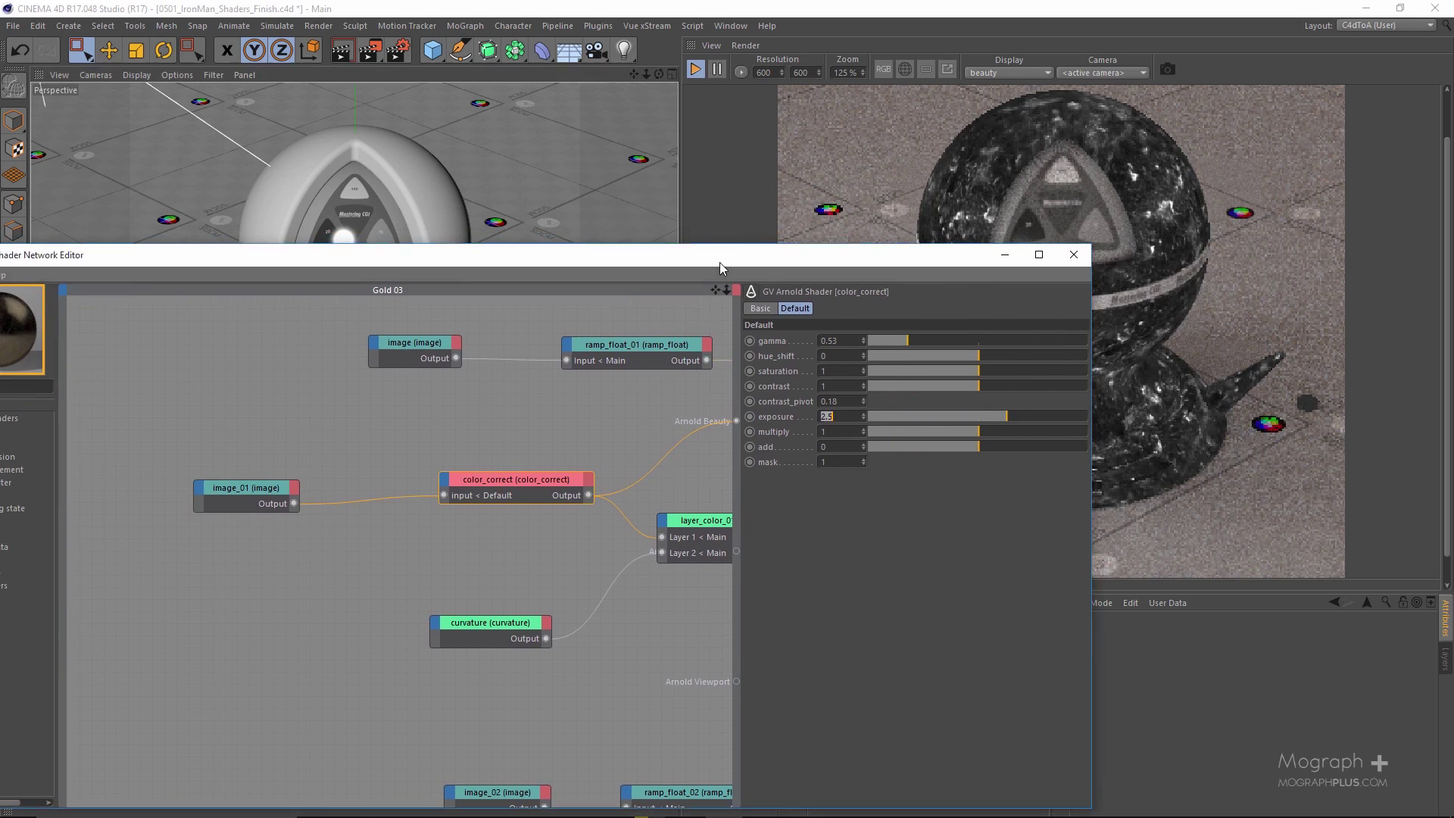
Move the image_01 and color_correct nodes farther from layer_color_01 to make room between them
{"action": "left_click_drag", "start_coordinate": [720, 262], "coordinate": [959, 237]}
{"action": "left_click_drag", "start_coordinate": [419, 449], "coordinate": [367, 438]}
{"action": "left_click_drag", "start_coordinate": [714, 460], "coordinate": [598, 435]}
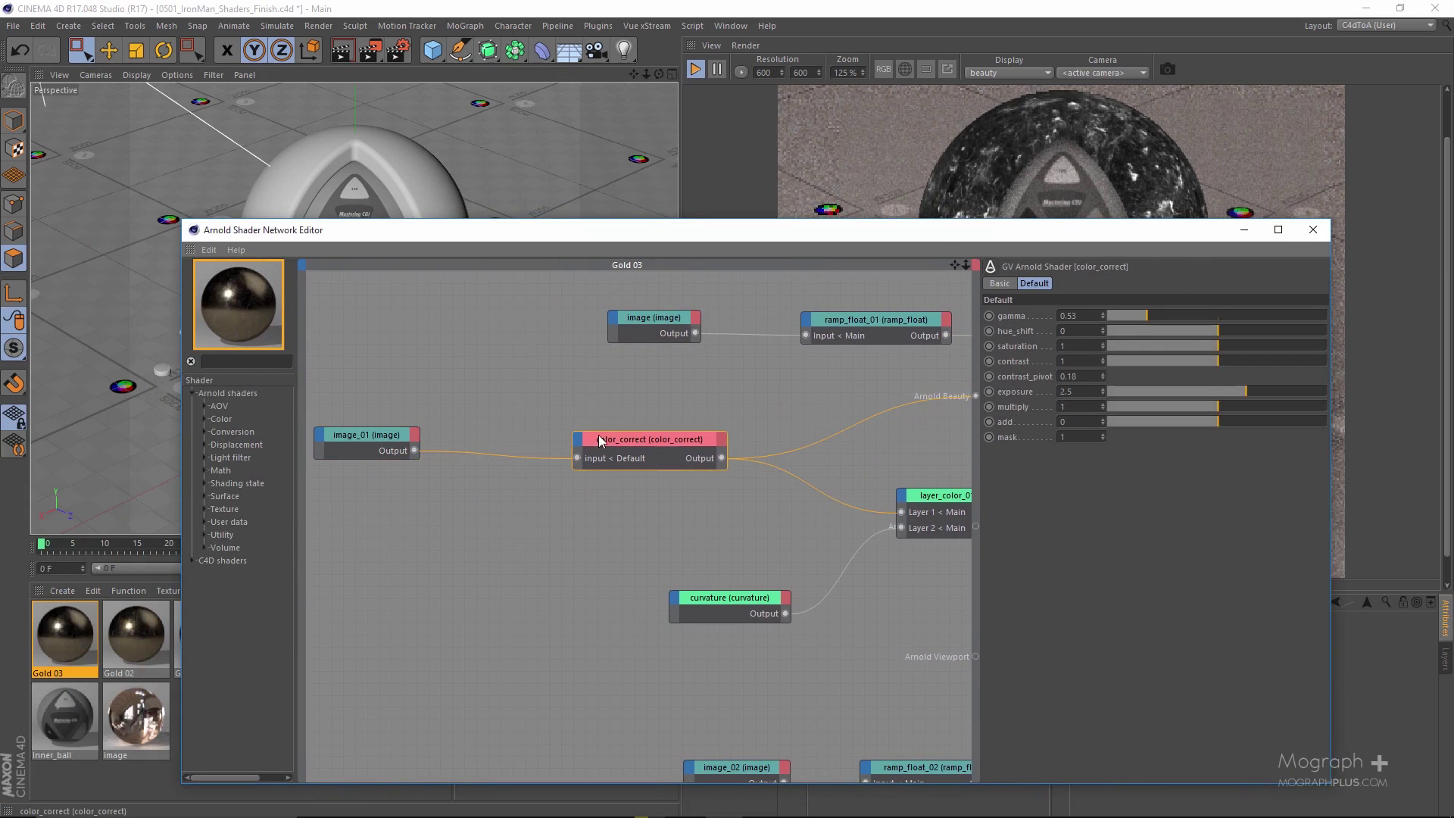
Insert a clamp node after color_correct on all of its outputs
{"action": "left_click", "coordinate": [233, 362]}
{"action": "type", "text": "clamp"}
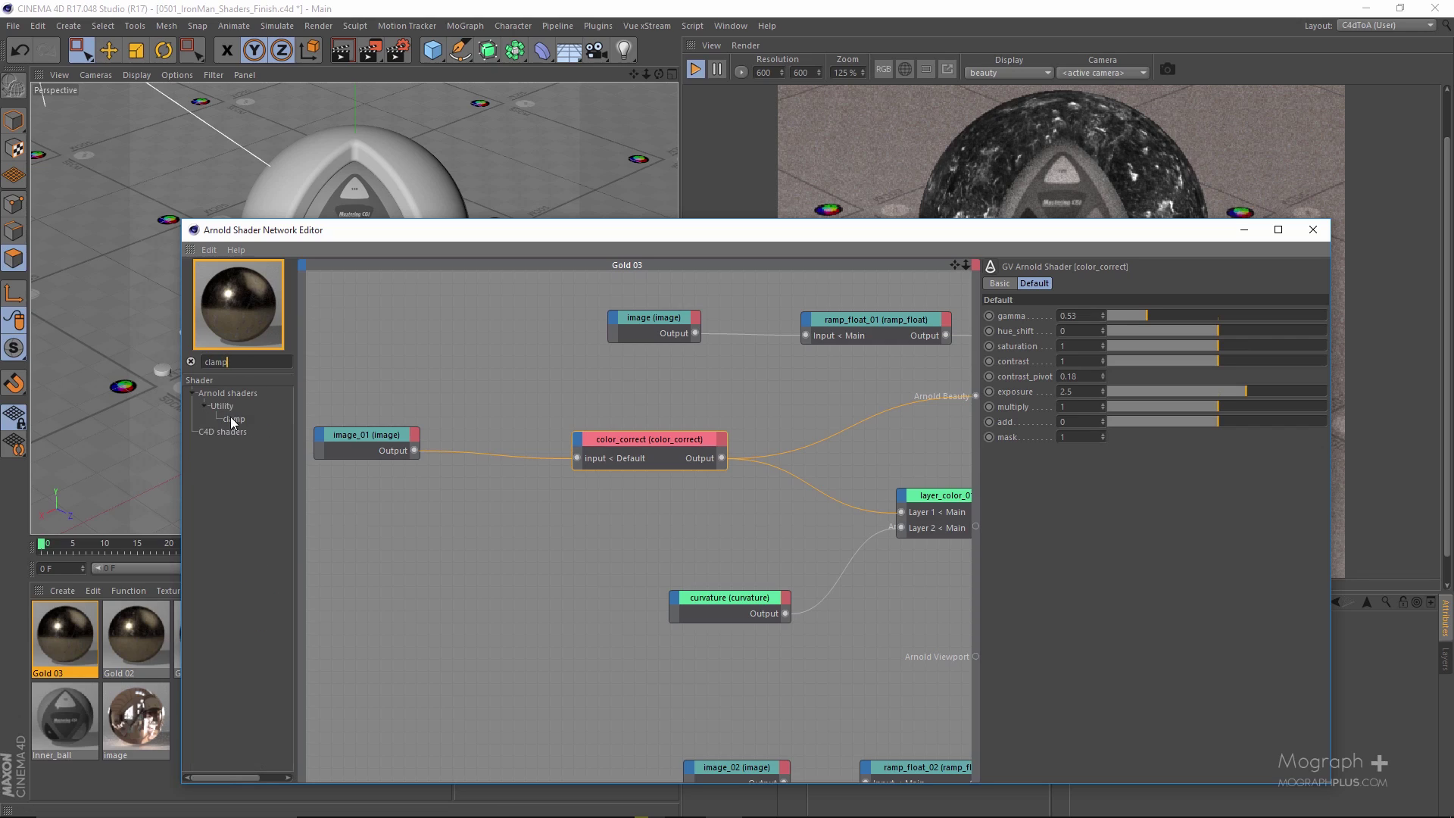
{"action": "left_click_drag", "start_coordinate": [703, 462], "coordinate": [682, 438]}
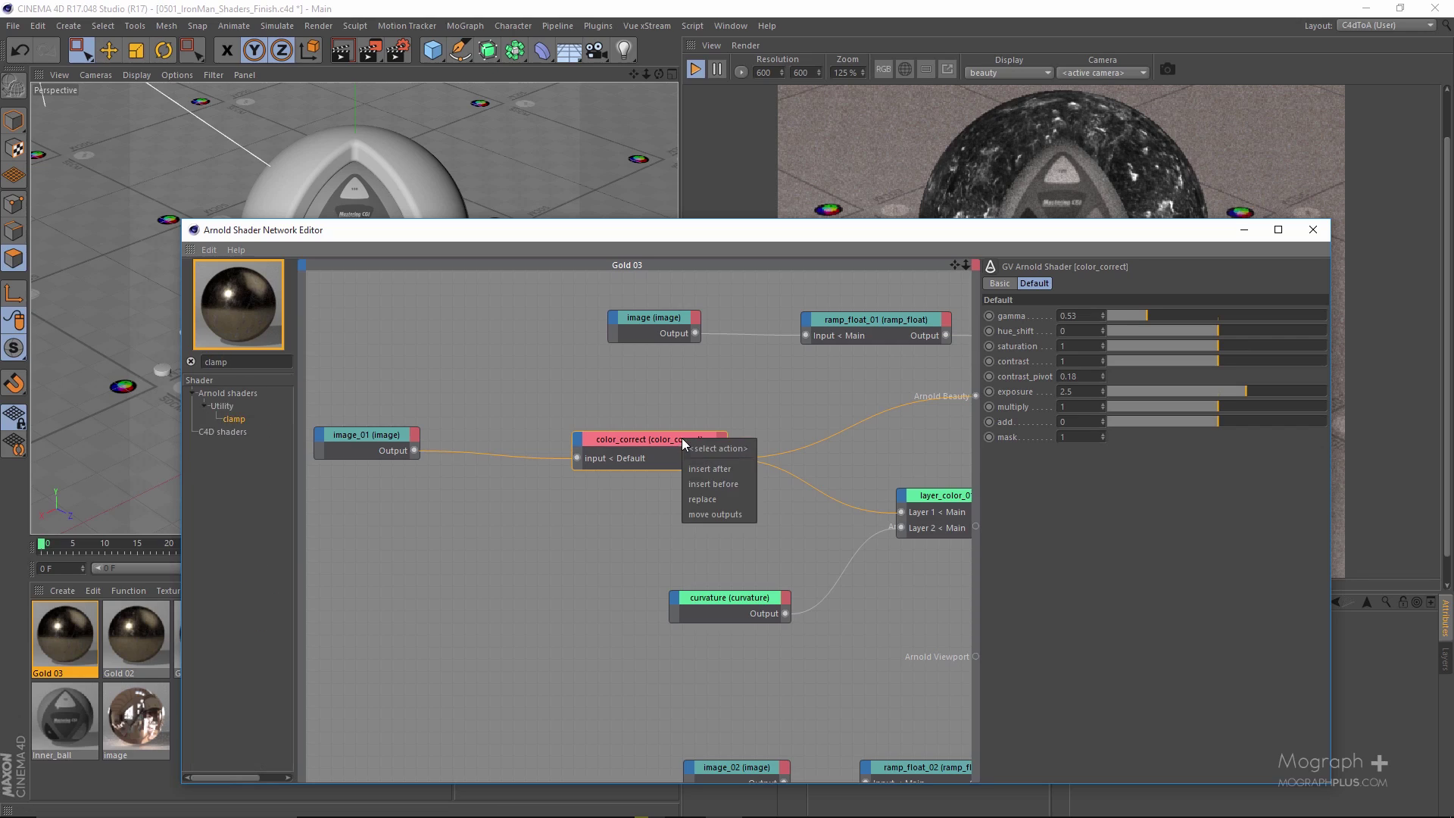
{"action": "left_click", "coordinate": [724, 471]}
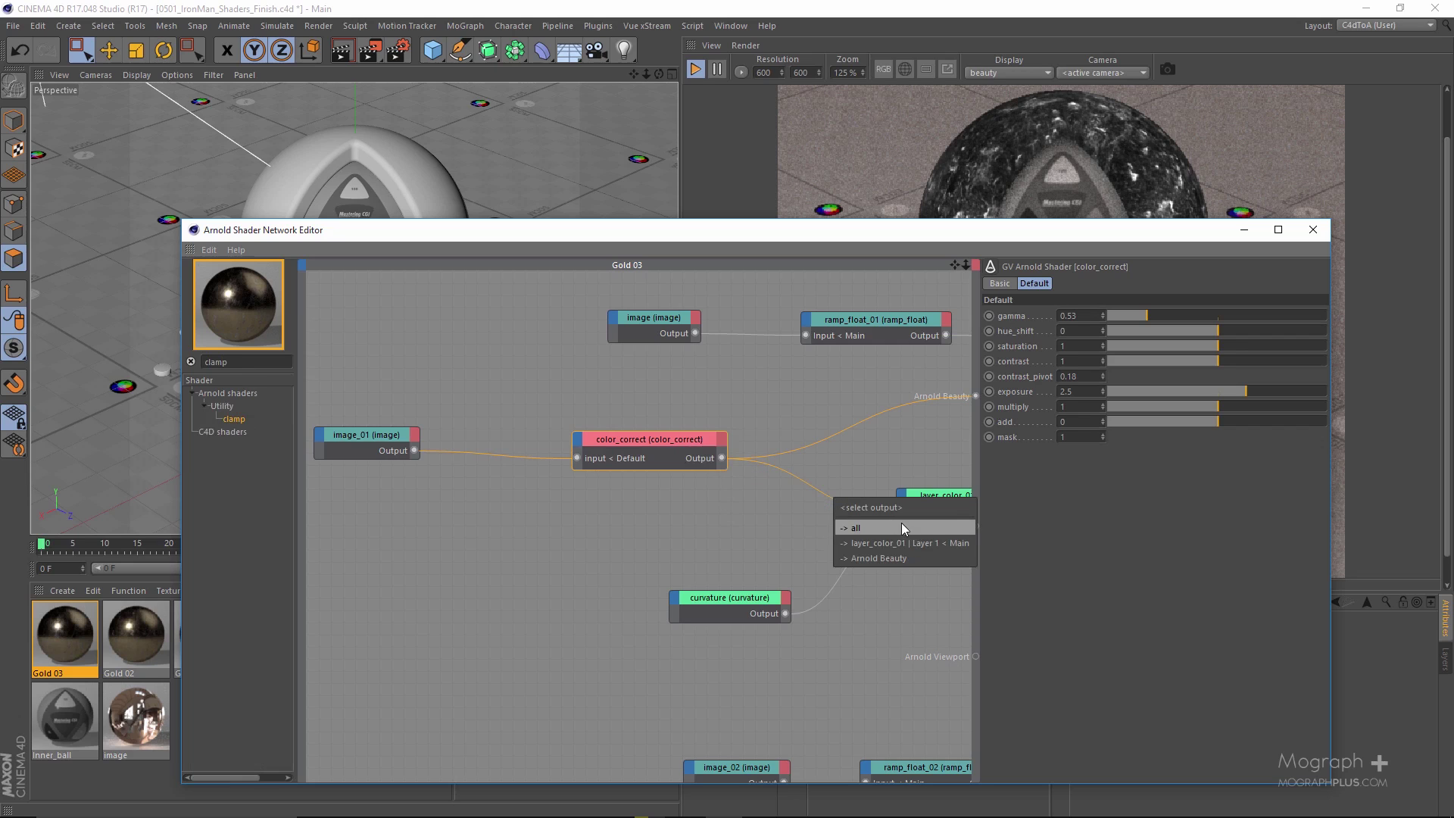
{"action": "left_click", "coordinate": [901, 526]}
Examine the clamp and color_correct settings against the rendered mask
{"action": "left_click_drag", "start_coordinate": [943, 231], "coordinate": [563, 251]}
{"action": "left_click_drag", "start_coordinate": [112, 505], "coordinate": [111, 512]}
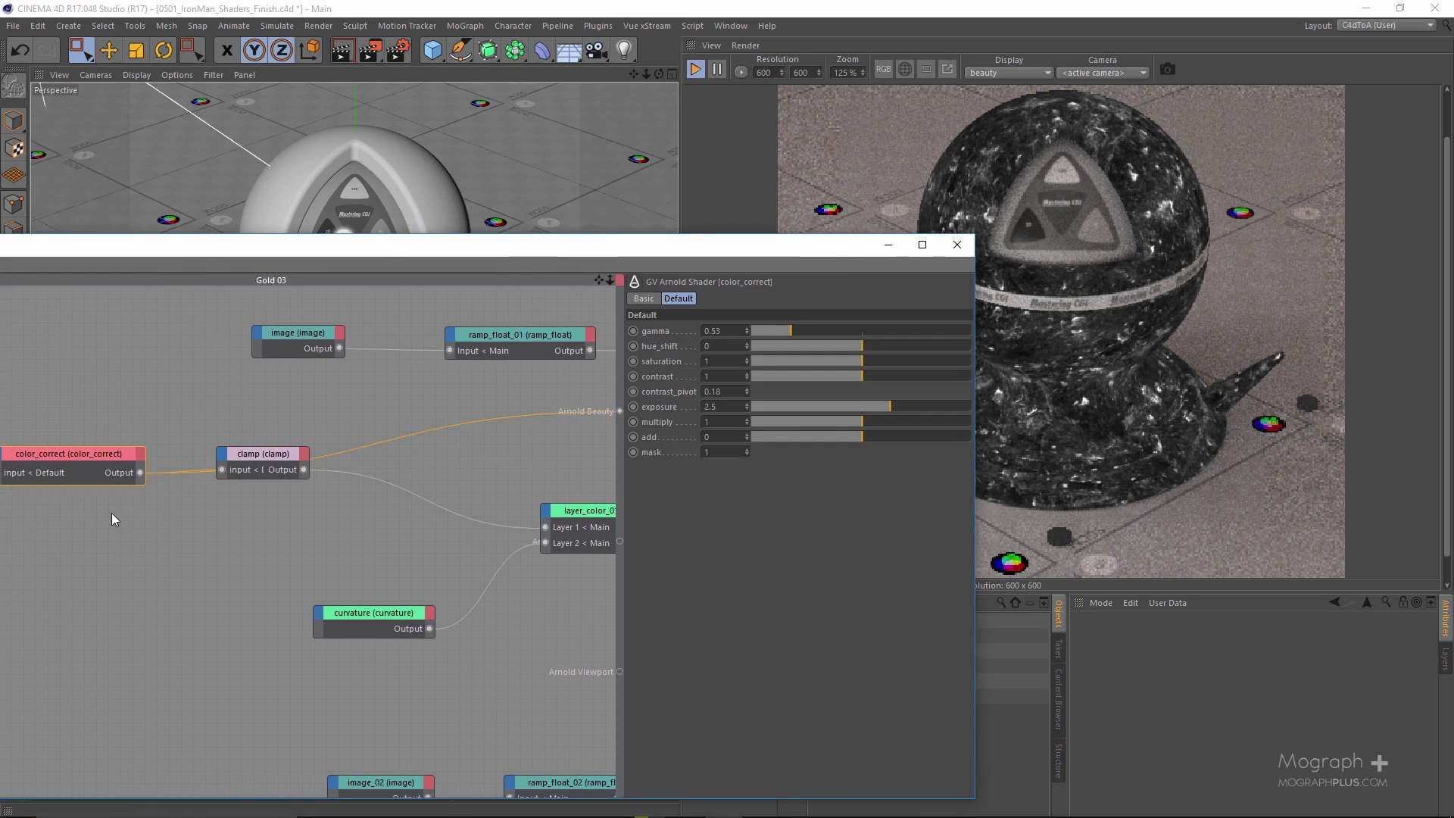
{"action": "left_click_drag", "start_coordinate": [202, 471], "coordinate": [263, 490]}
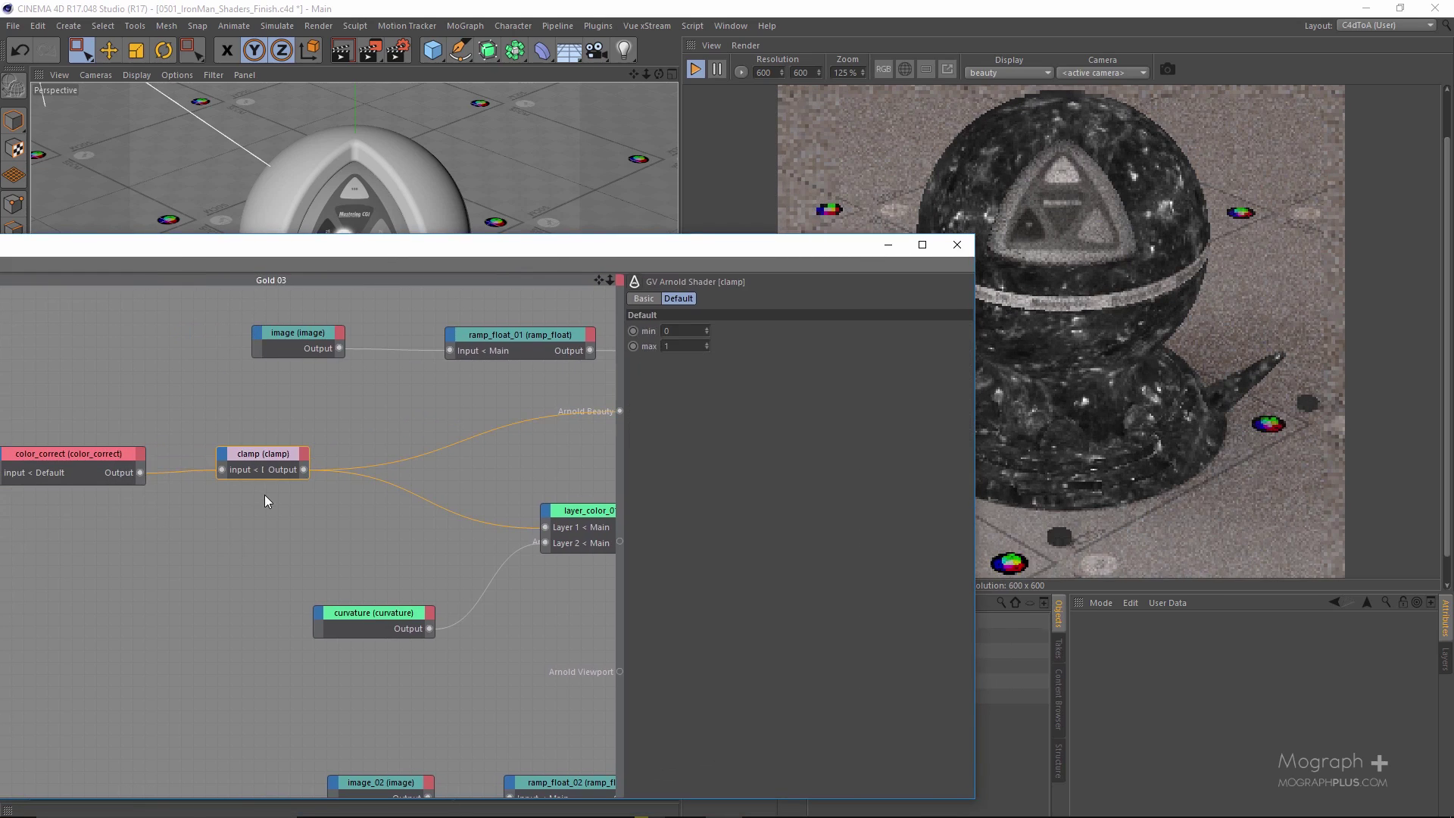
{"action": "left_click_drag", "start_coordinate": [725, 244], "coordinate": [864, 163]}
{"action": "middle_click_drag", "start_coordinate": [318, 450], "coordinate": [420, 448]}
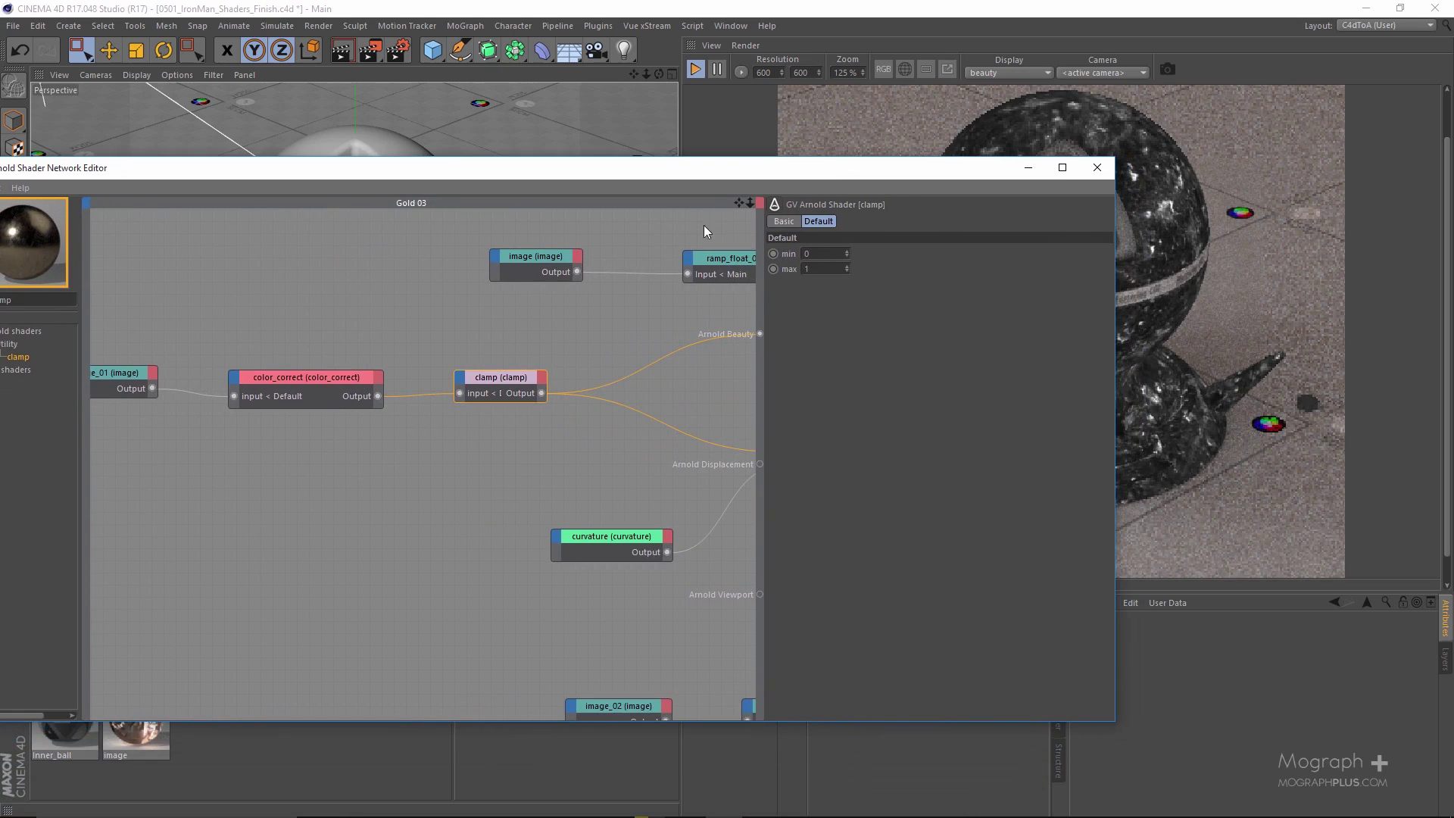
{"action": "left_click", "coordinate": [310, 386]}
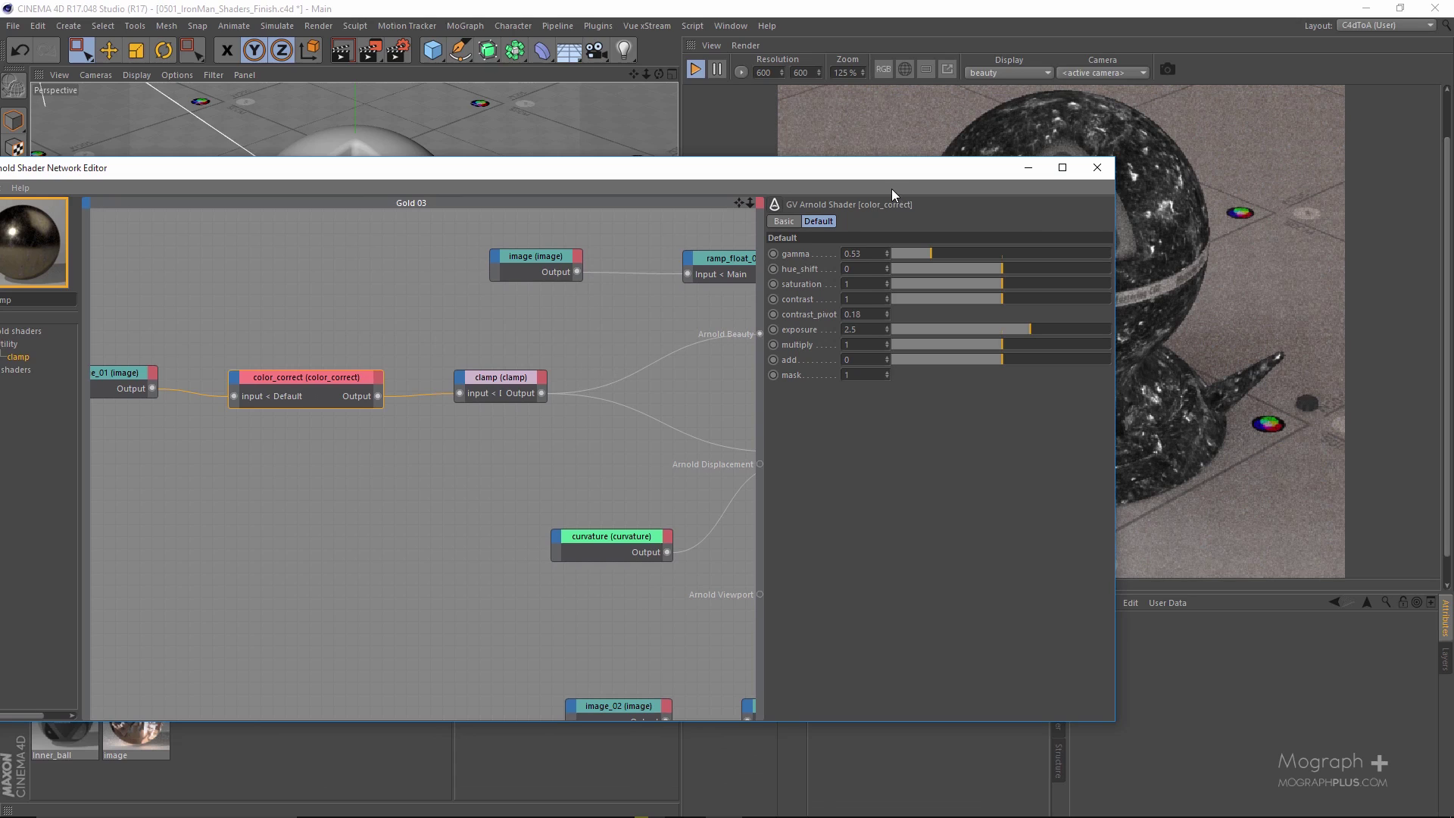
{"action": "left_click_drag", "start_coordinate": [892, 173], "coordinate": [641, 176]}
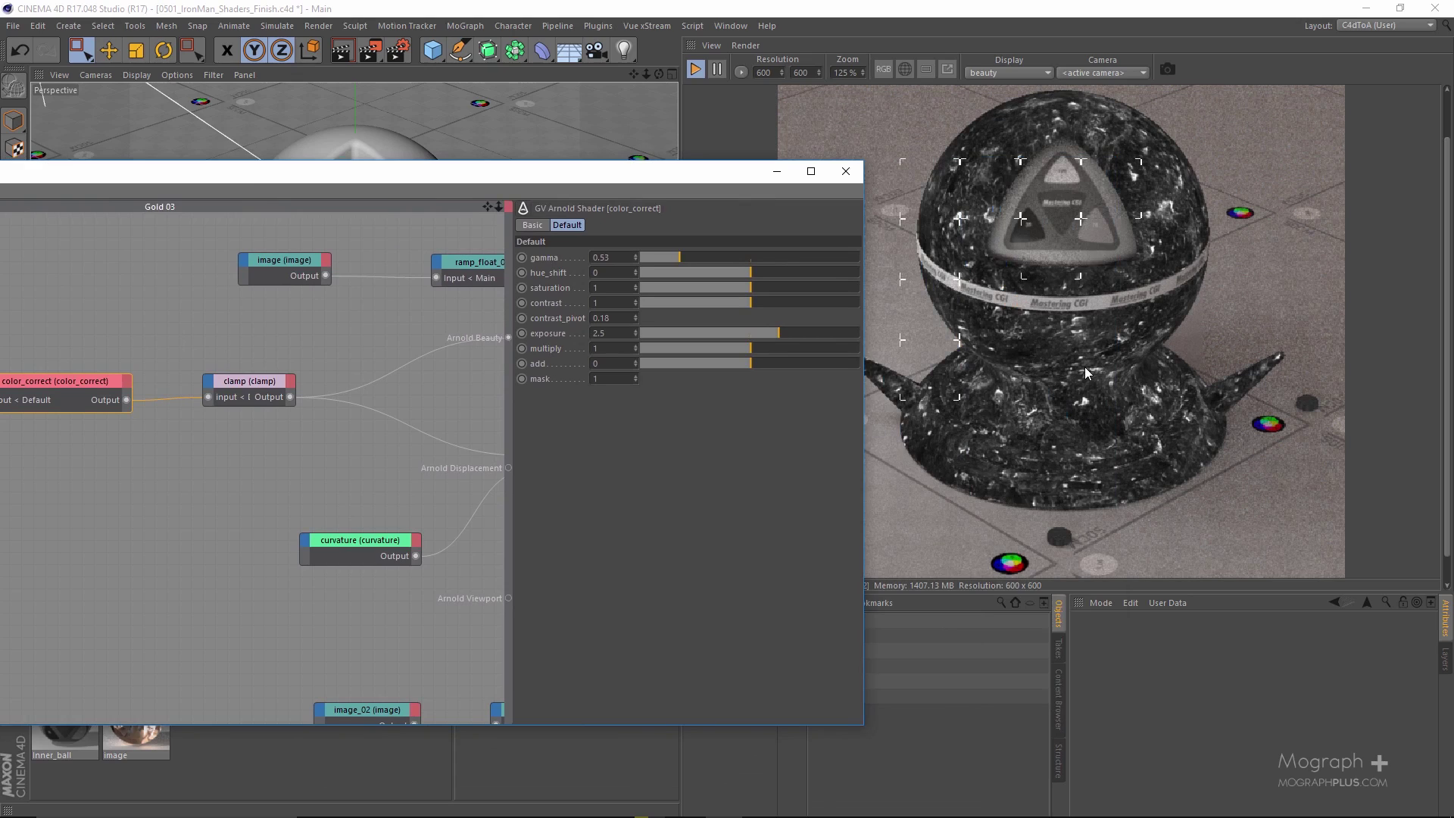
{"action": "left_click", "coordinate": [243, 381]}
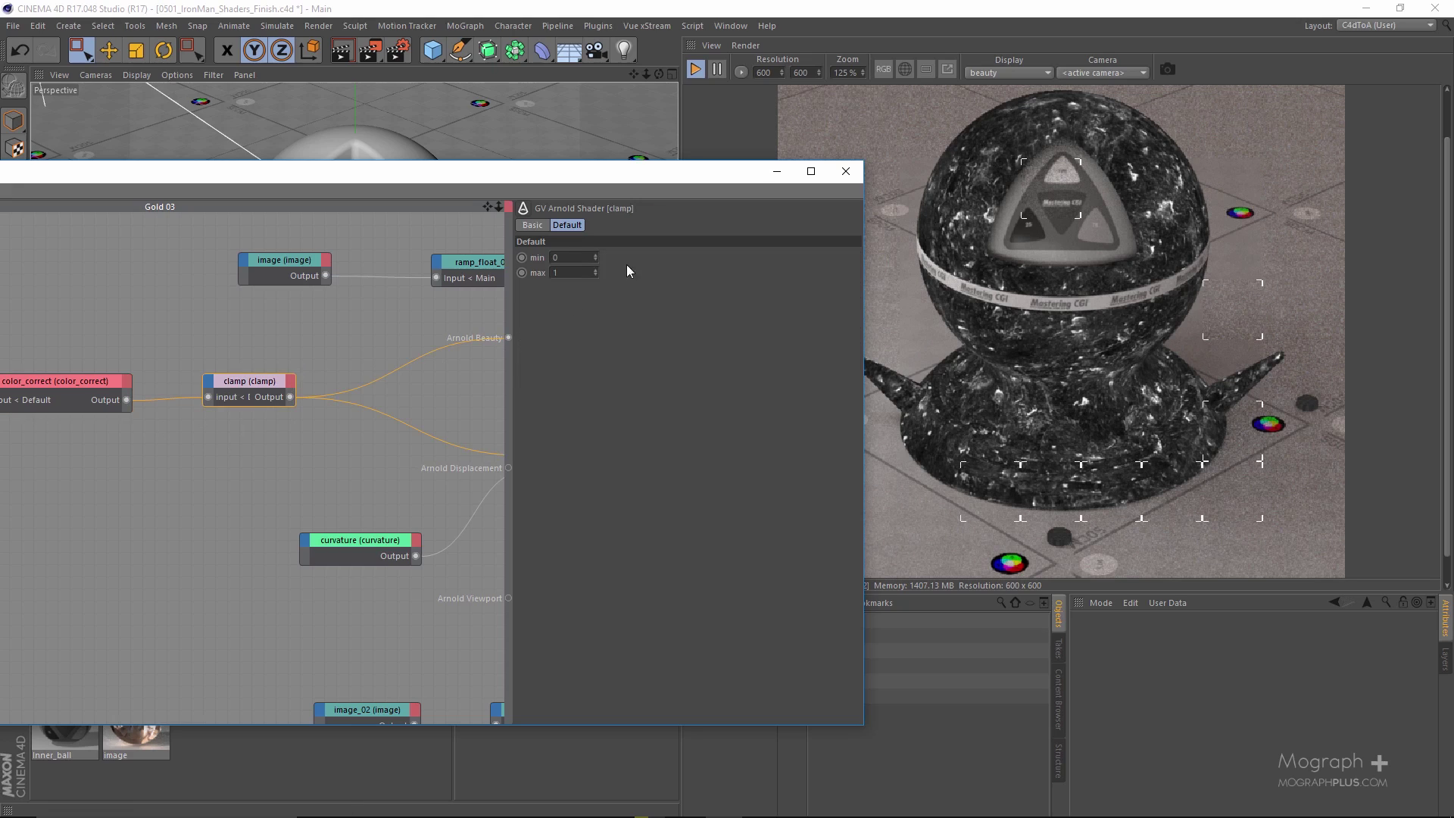
{"action": "mouse_move", "coordinate": [612, 166]}
{"action": "left_mouse_down"}
{"action": "mouse_move", "coordinate": [730, 157]}
{"action": "mouse_move", "coordinate": [605, 161]}
{"action": "left_mouse_up"}
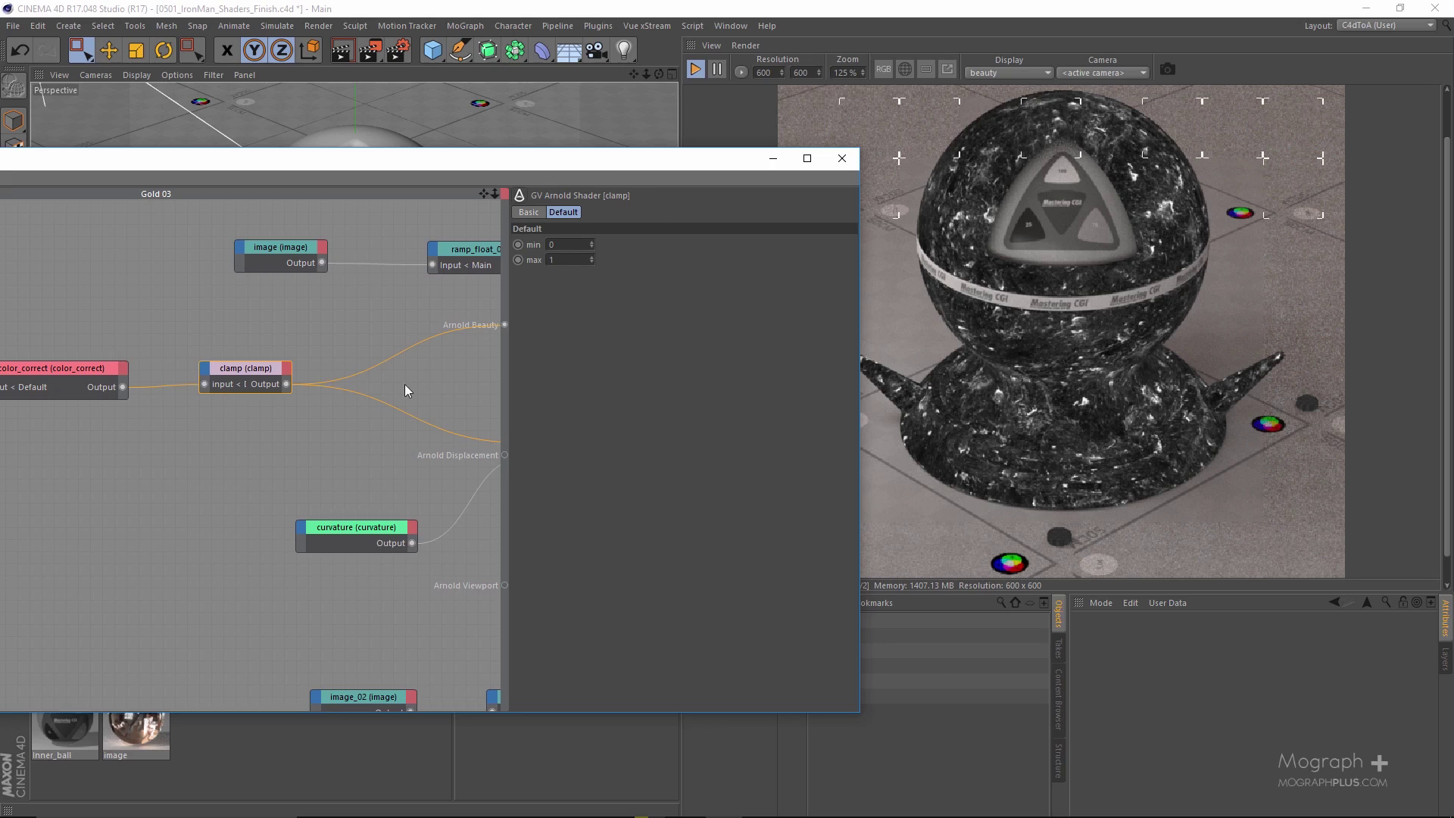
{"action": "left_click_drag", "start_coordinate": [569, 161], "coordinate": [838, 172]}
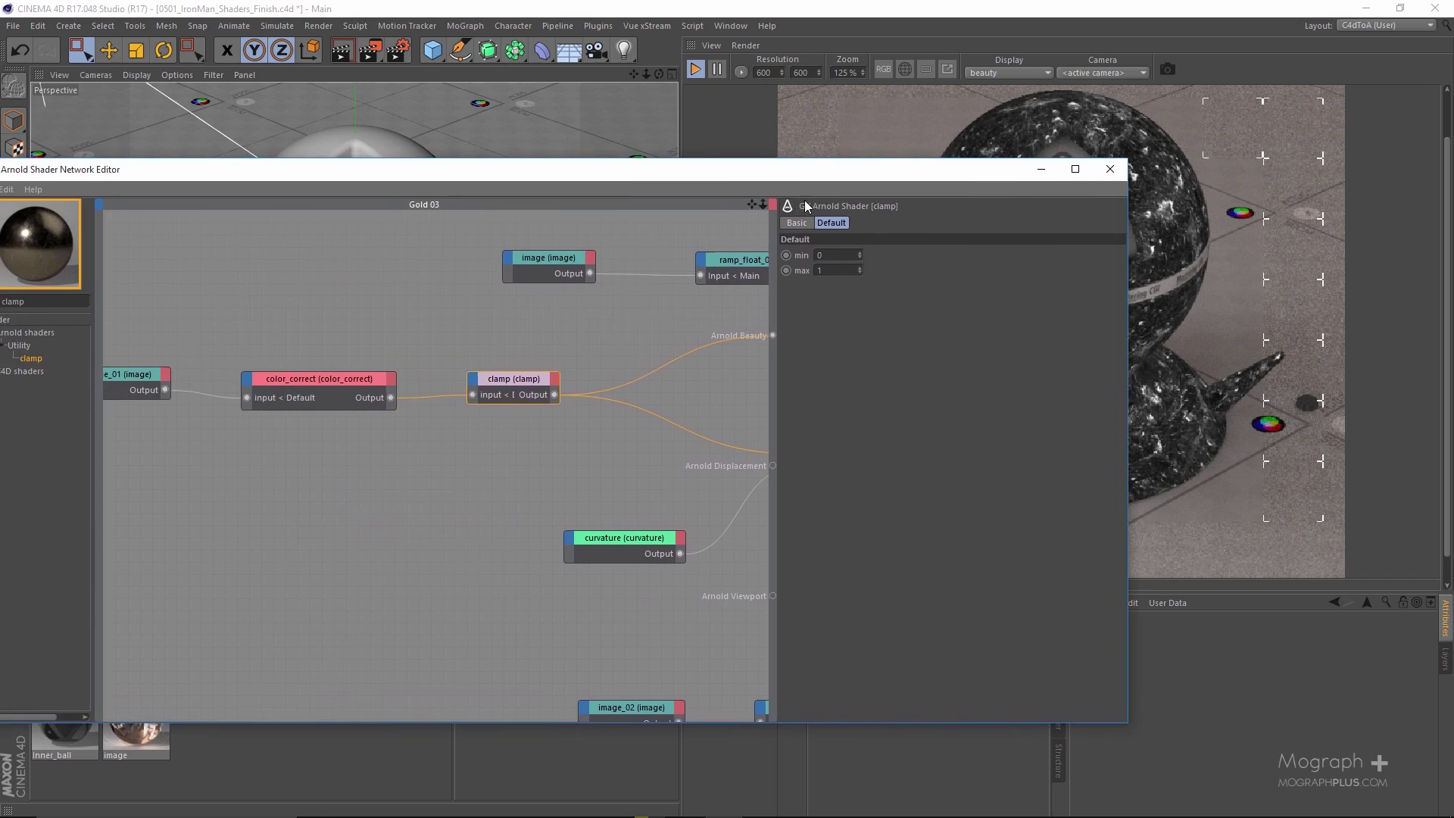
Move the curvature node closer to the clamp node and set its radius to 0.03
{"action": "middle_click_drag", "start_coordinate": [348, 426], "coordinate": [236, 396], "text": "alt"}
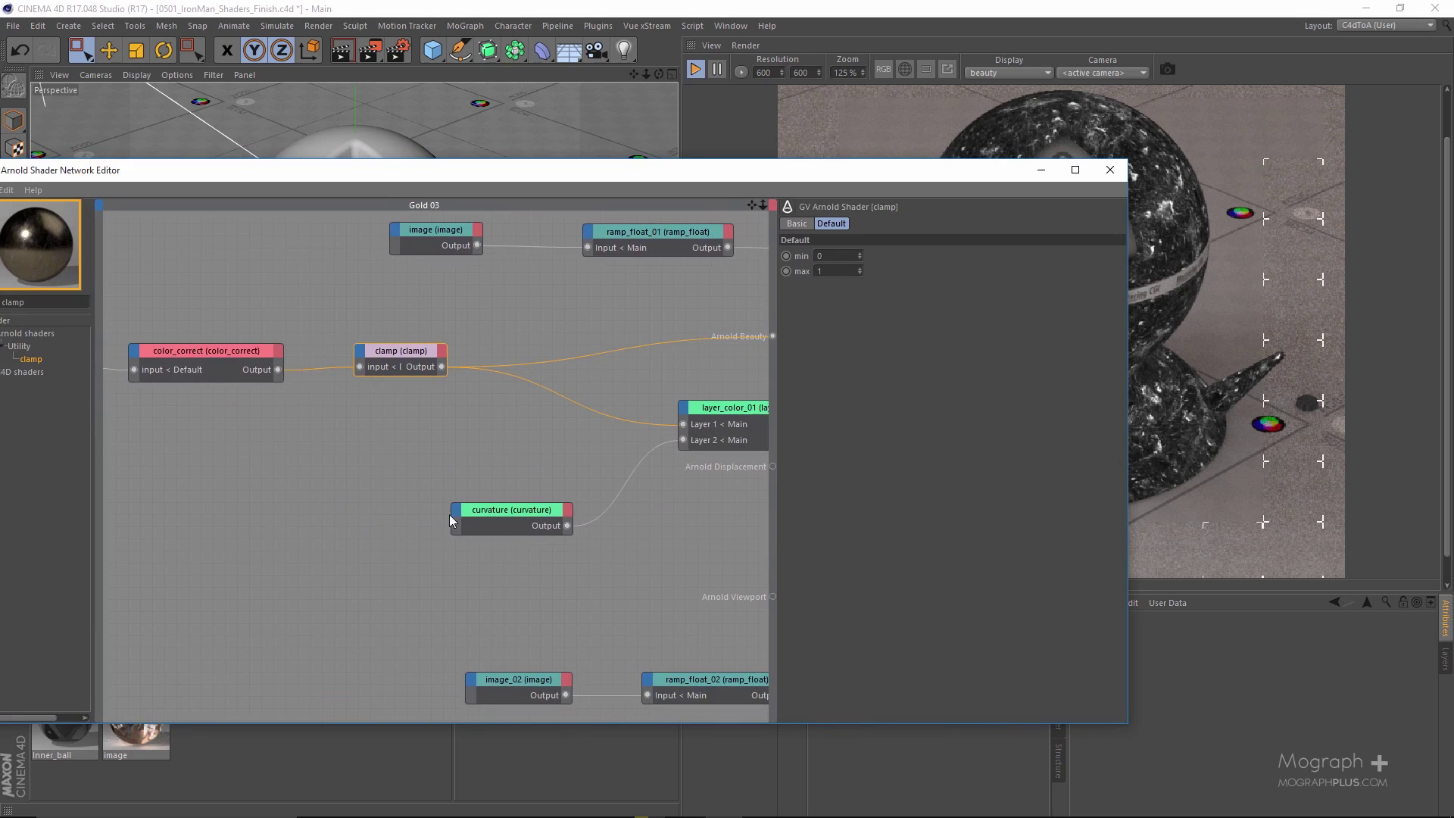
{"action": "left_click_drag", "start_coordinate": [528, 530], "coordinate": [437, 454]}
{"action": "left_click_drag", "start_coordinate": [888, 175], "coordinate": [713, 205]}
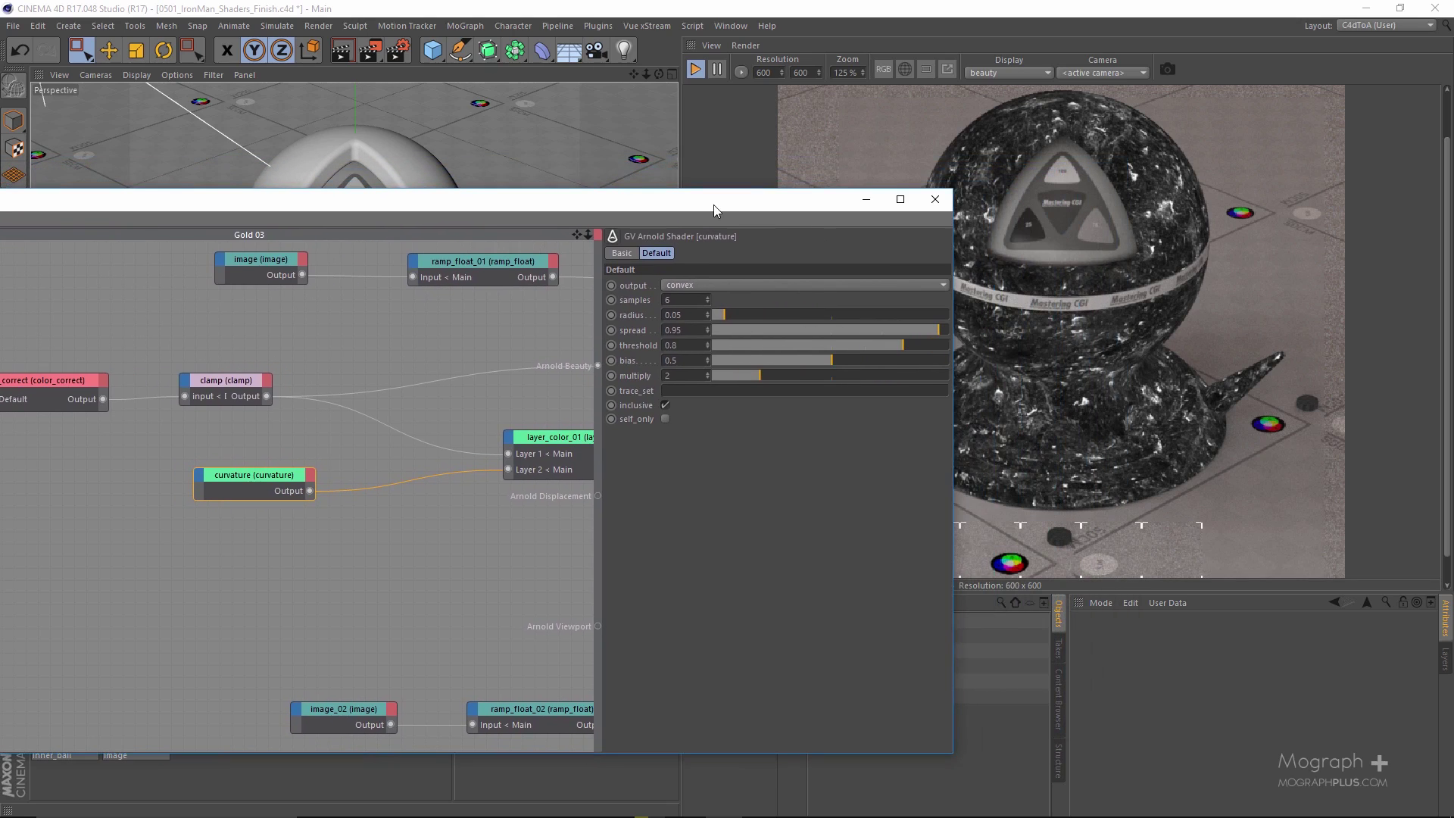
{"action": "key", "text": "Return"}
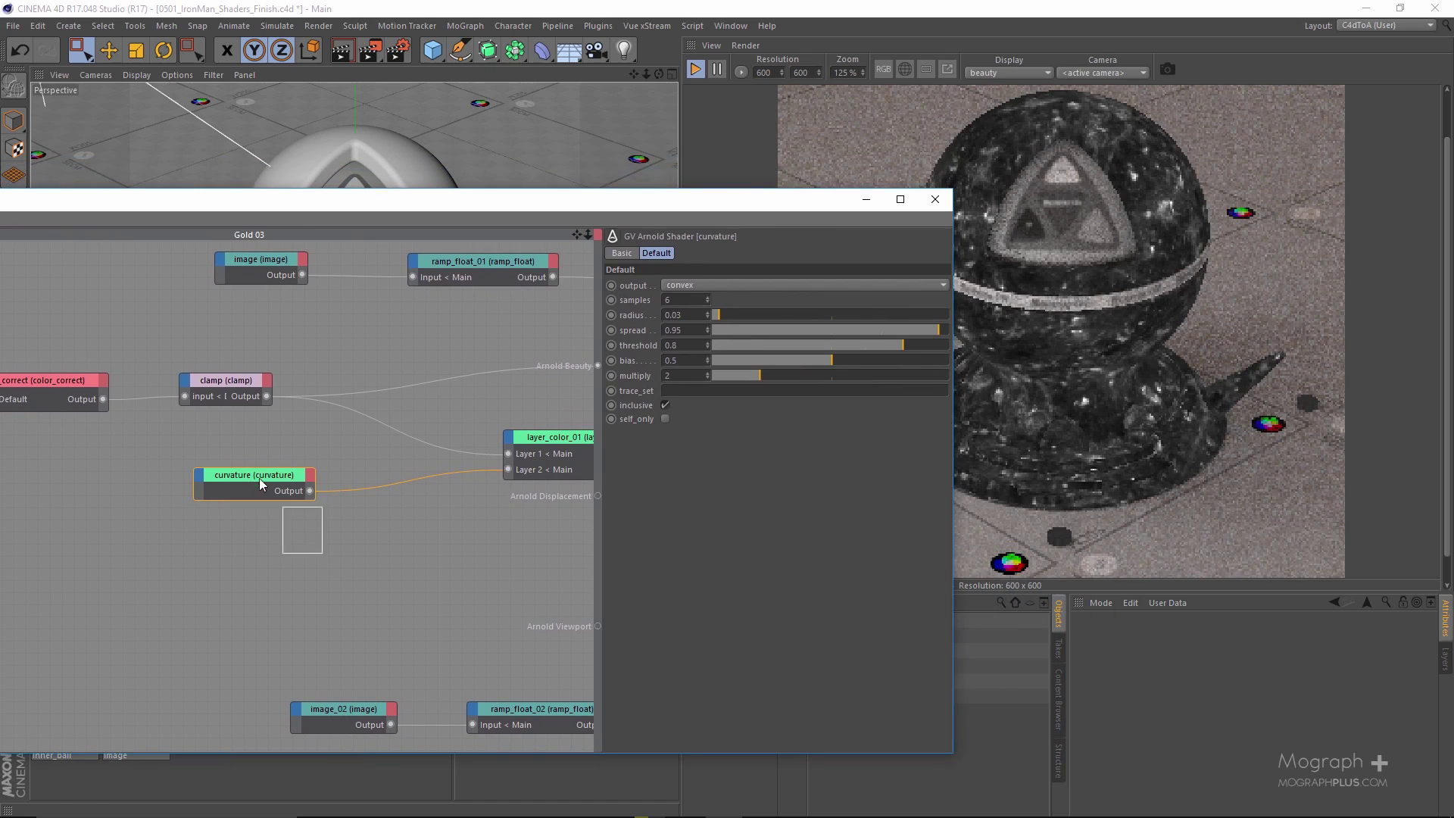
Preview the curvature node through Arnold Beauty and set its spread to 0.97
{"action": "left_click_drag", "start_coordinate": [310, 491], "coordinate": [598, 366]}
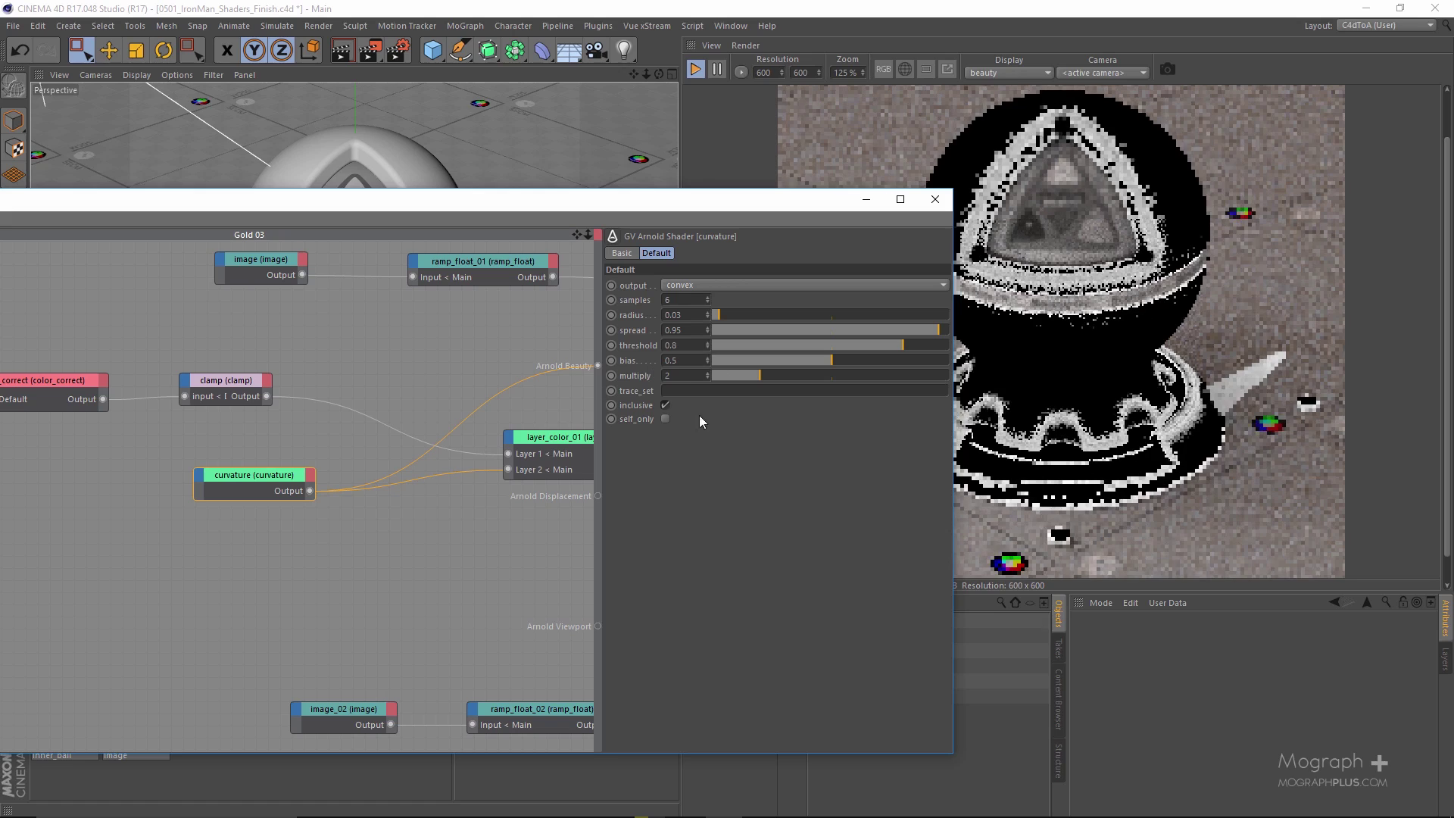
{"action": "double_click", "coordinate": [698, 333]}
{"action": "type", "text": "0.97"}
{"action": "key", "text": "Return"}
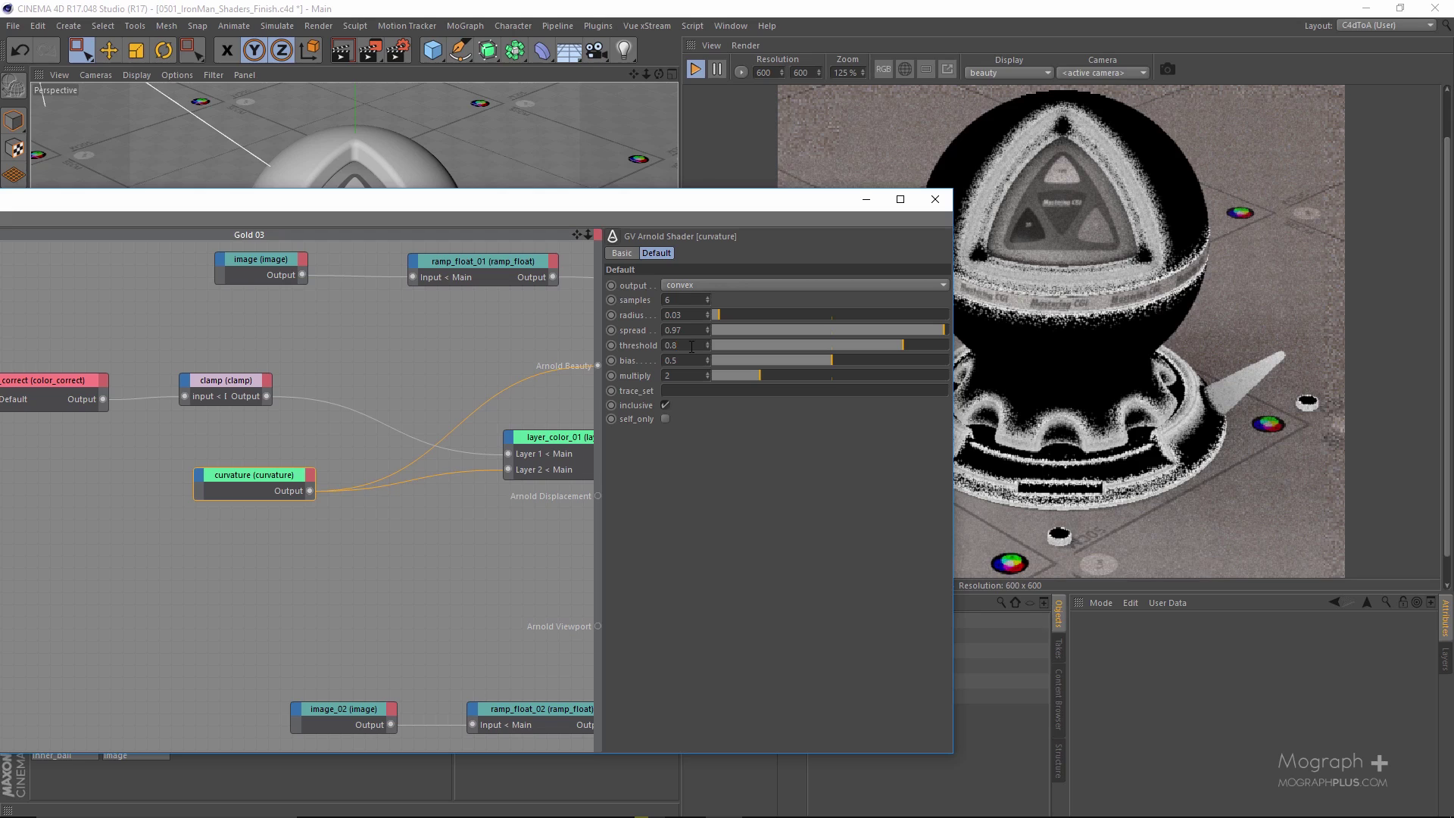
Raise the curvature node's threshold to 0.91
{"action": "key", "text": "Up"}
{"action": "key", "text": "Up"}
{"action": "key", "text": "Up"}
{"action": "key", "text": "Up"}
{"action": "key", "text": "Up"}
{"action": "key", "text": "Up"}
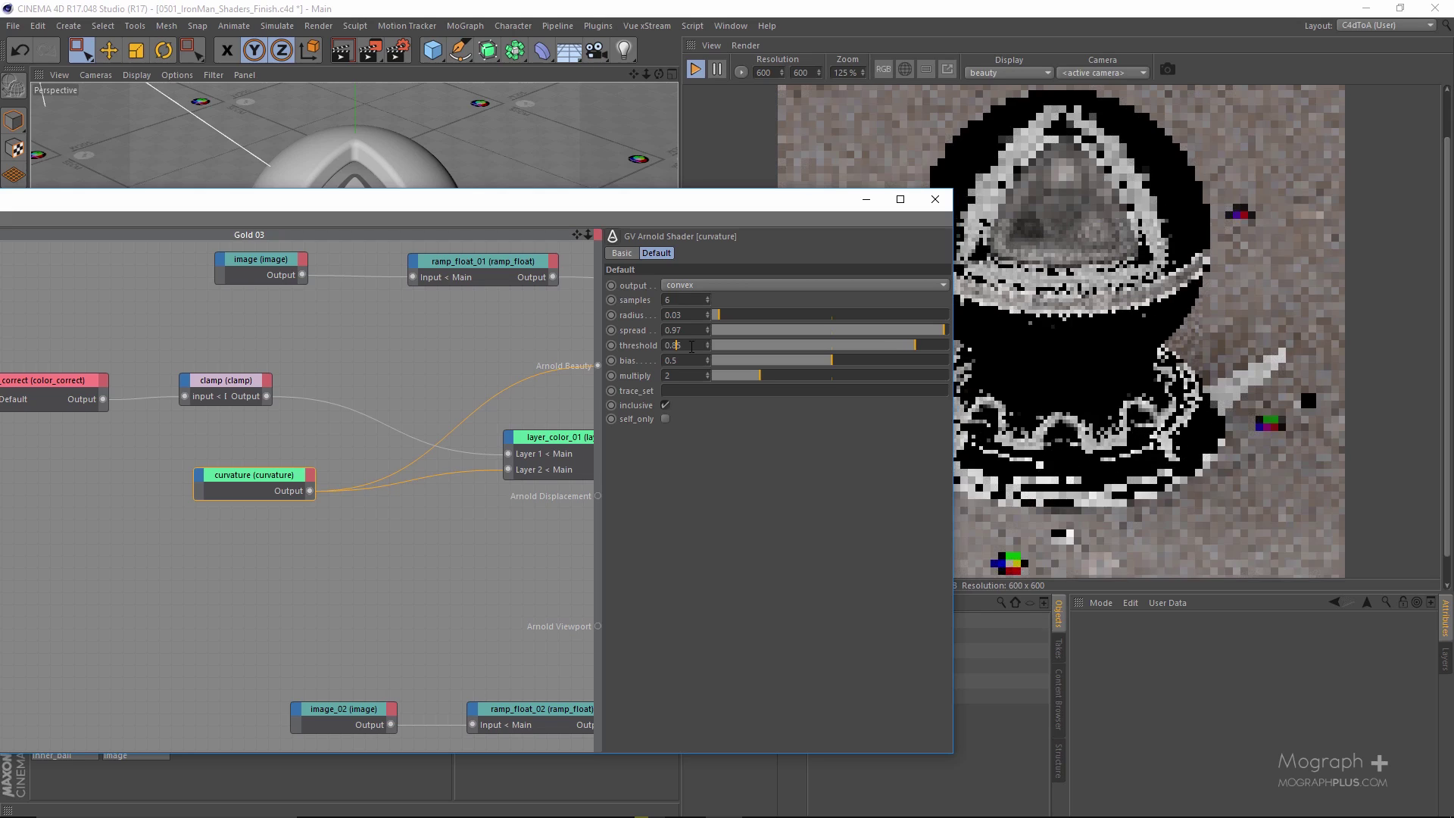
{"action": "type", "text": "1"}
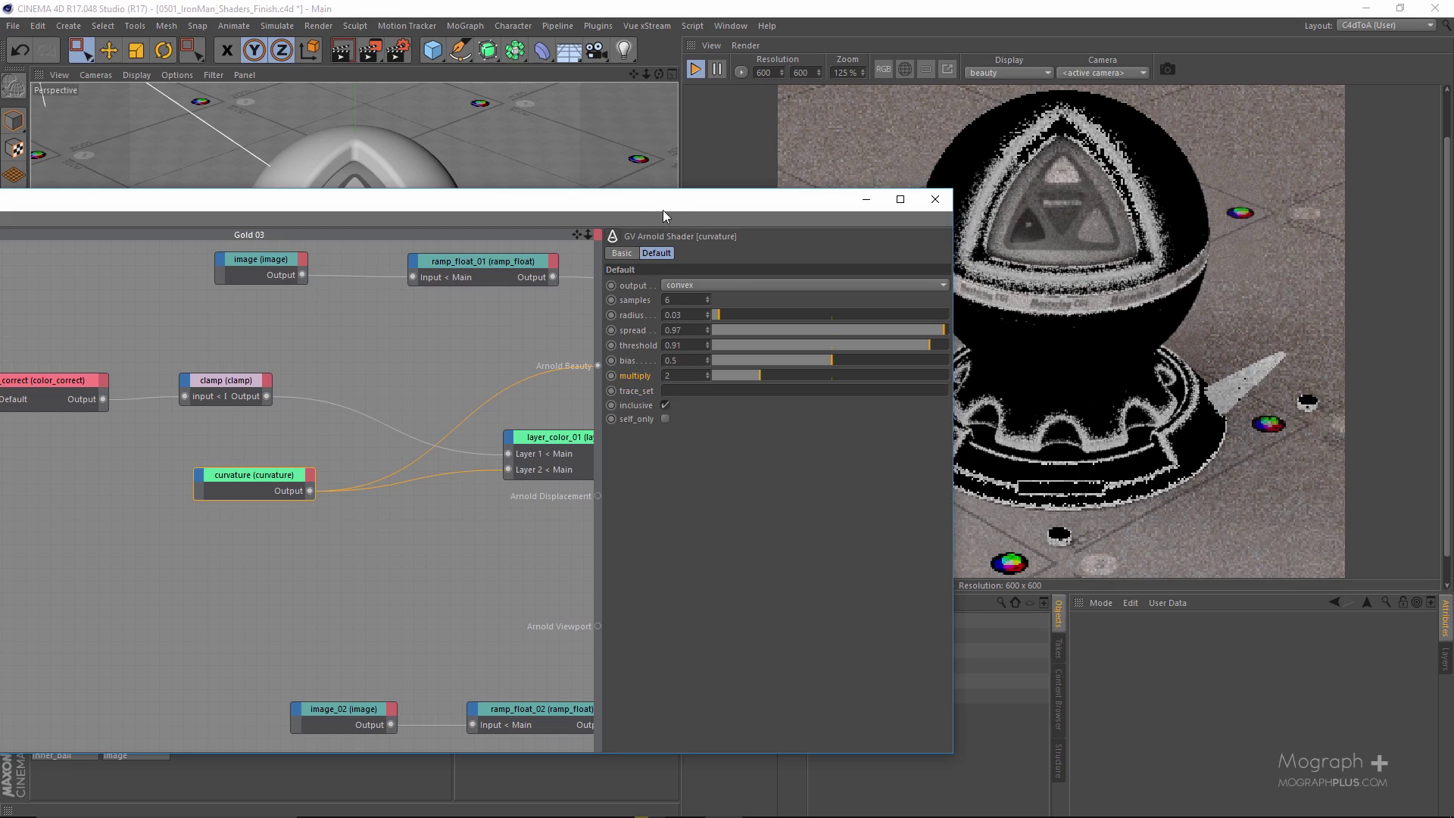
Add a new image node beside the curvature node and load BW3.png from the tex folder into it
{"action": "left_click_drag", "start_coordinate": [661, 206], "coordinate": [1058, 206]}
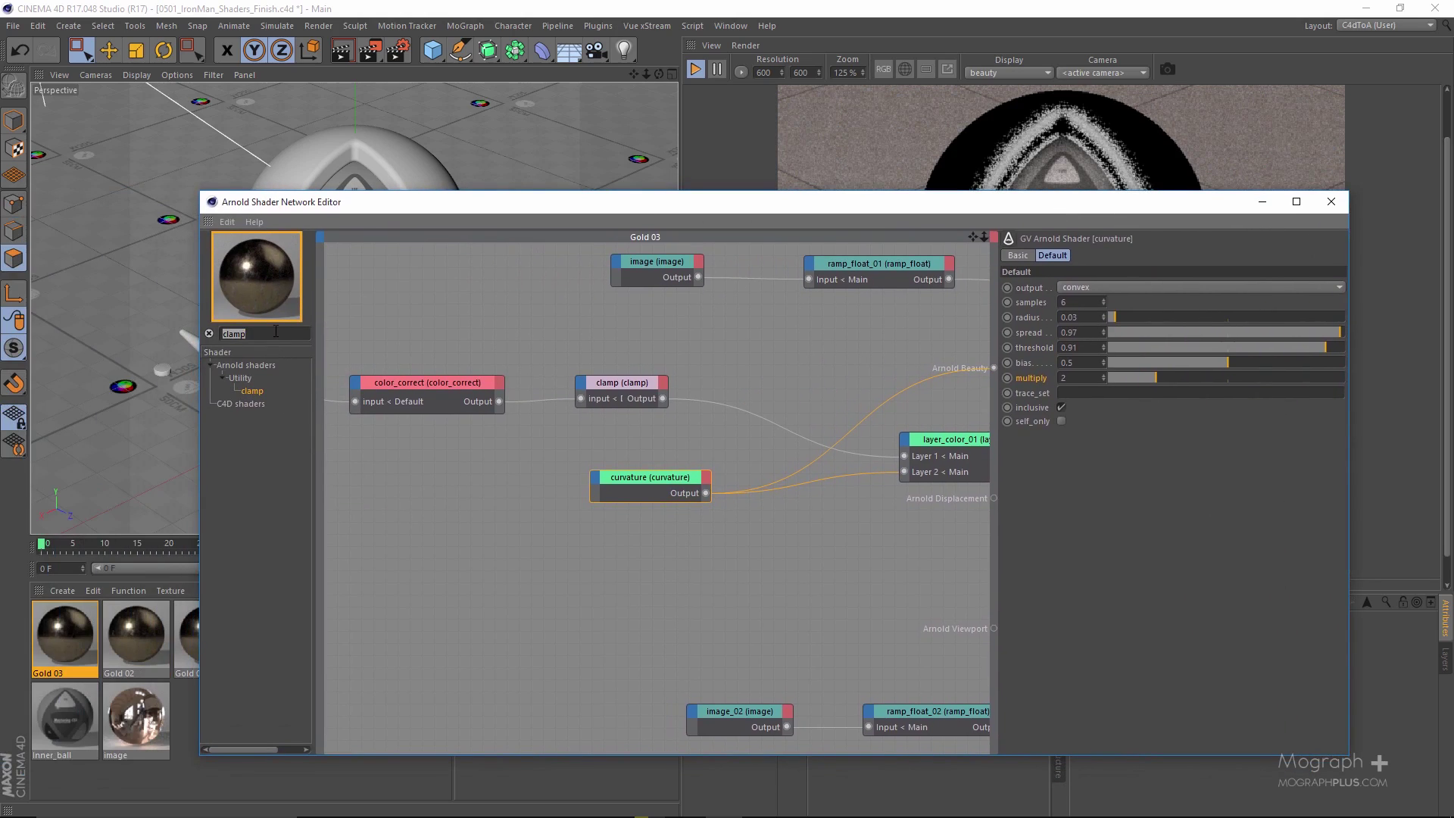
{"action": "type", "text": "image"}
{"action": "left_click_drag", "start_coordinate": [274, 389], "coordinate": [407, 491]}
{"action": "left_click_drag", "start_coordinate": [1116, 192], "coordinate": [803, 213]}
{"action": "left_click", "coordinate": [784, 279]}
{"action": "left_click", "coordinate": [1020, 308]}
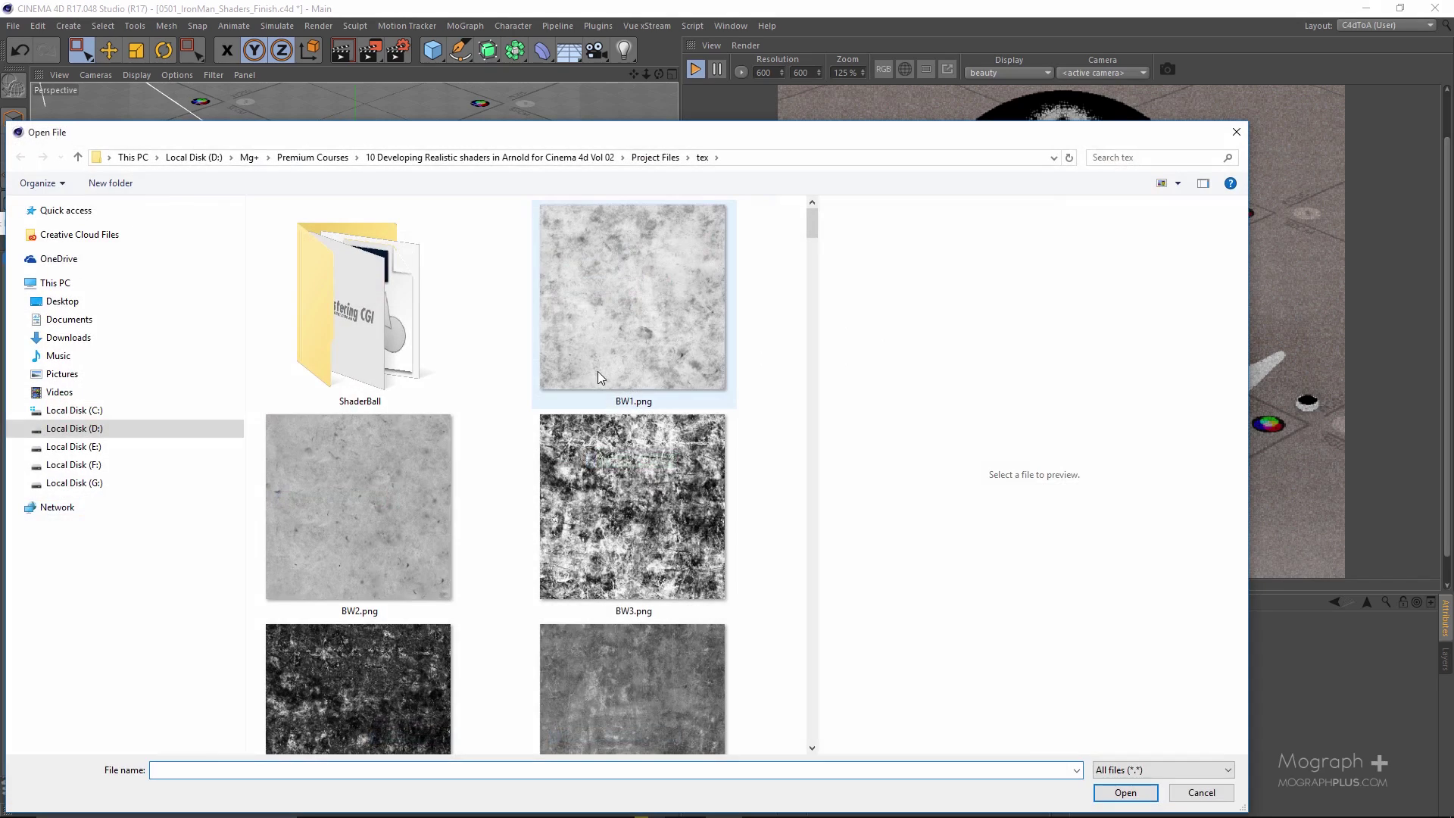
{"action": "left_click", "coordinate": [645, 475]}
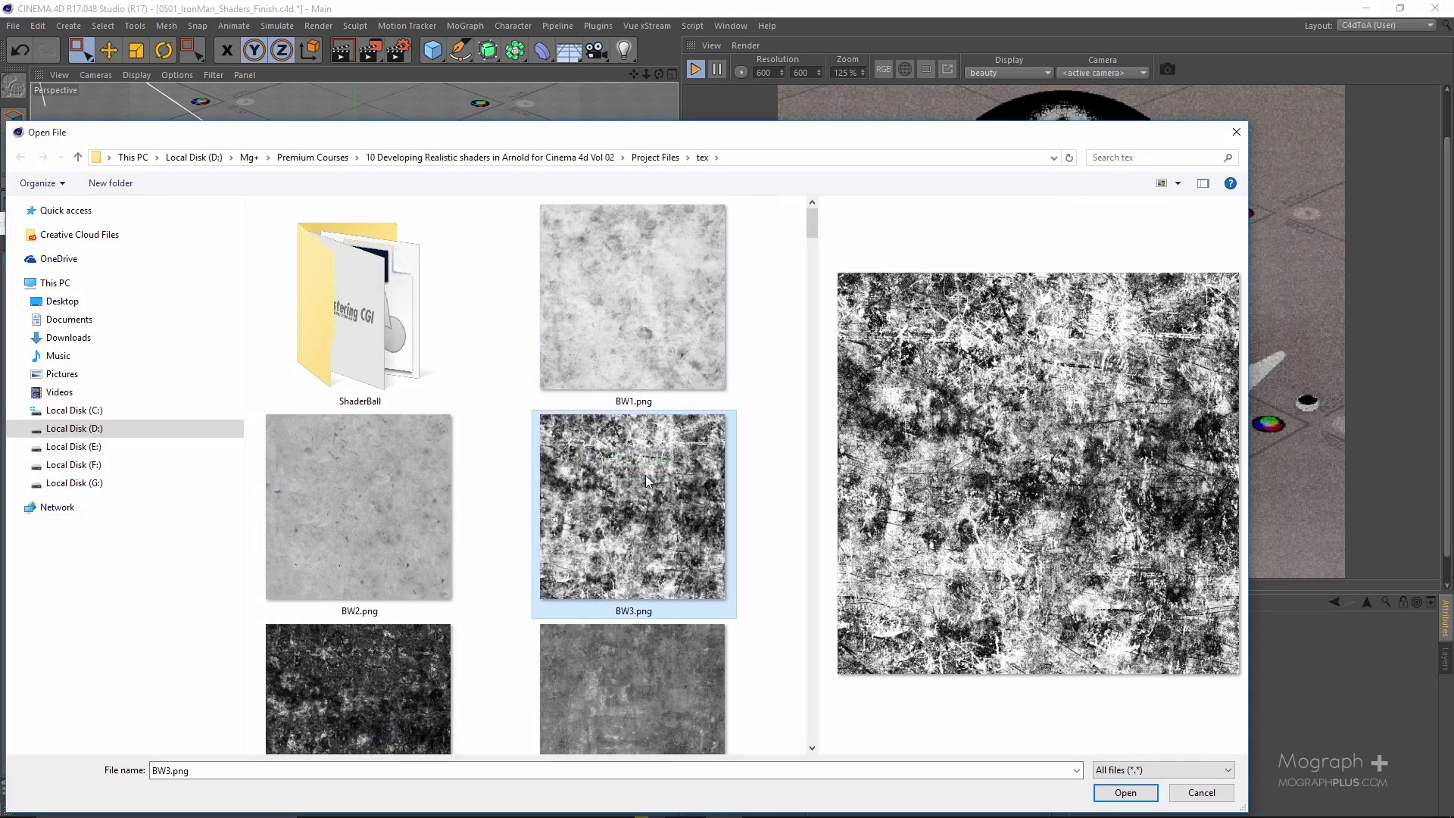
{"action": "double_click", "coordinate": [629, 496]}
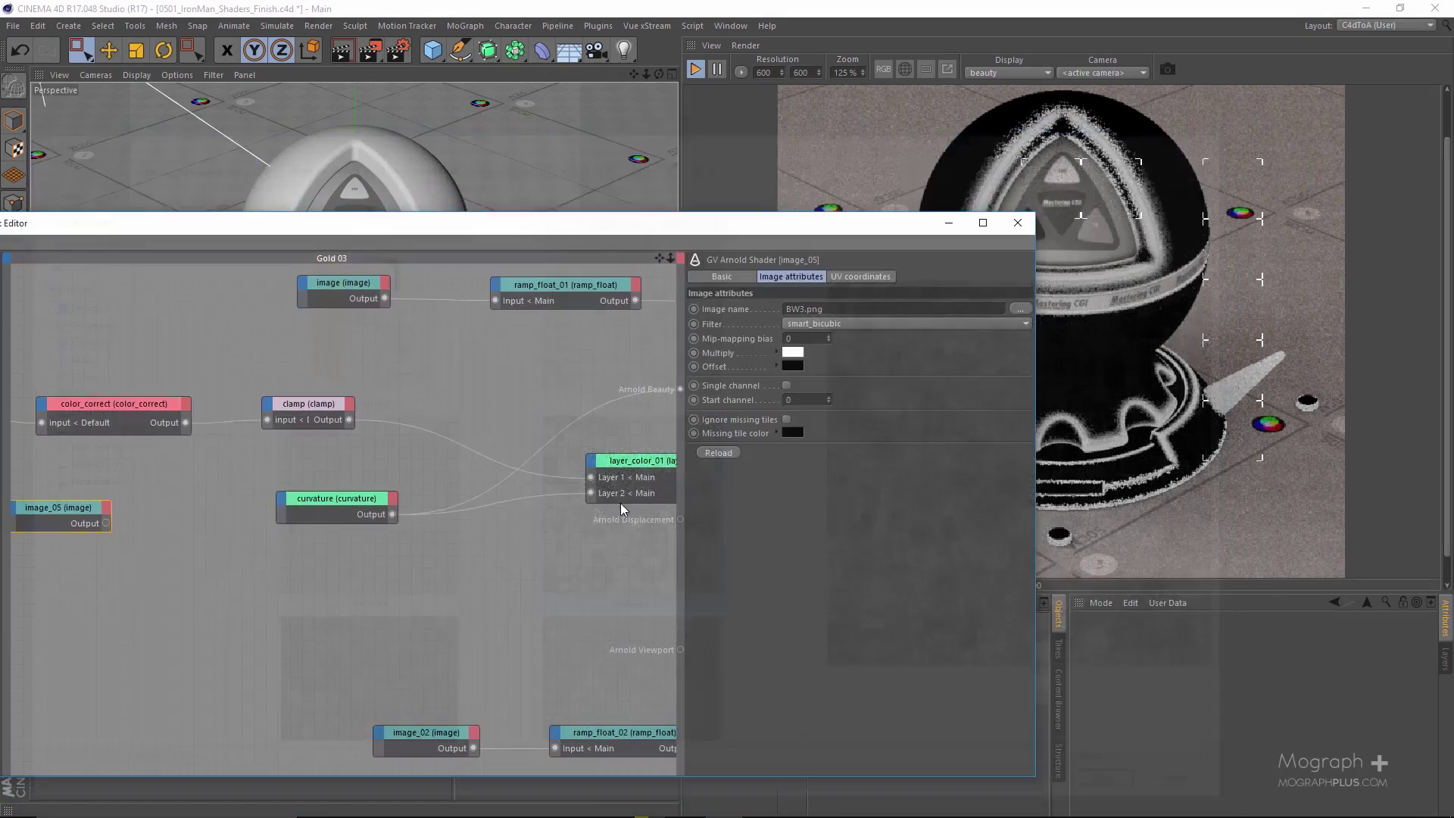
Preview image_05 through Arnold Beauty and open its UV coordinates settings
{"action": "left_click_drag", "start_coordinate": [106, 523], "coordinate": [679, 388]}
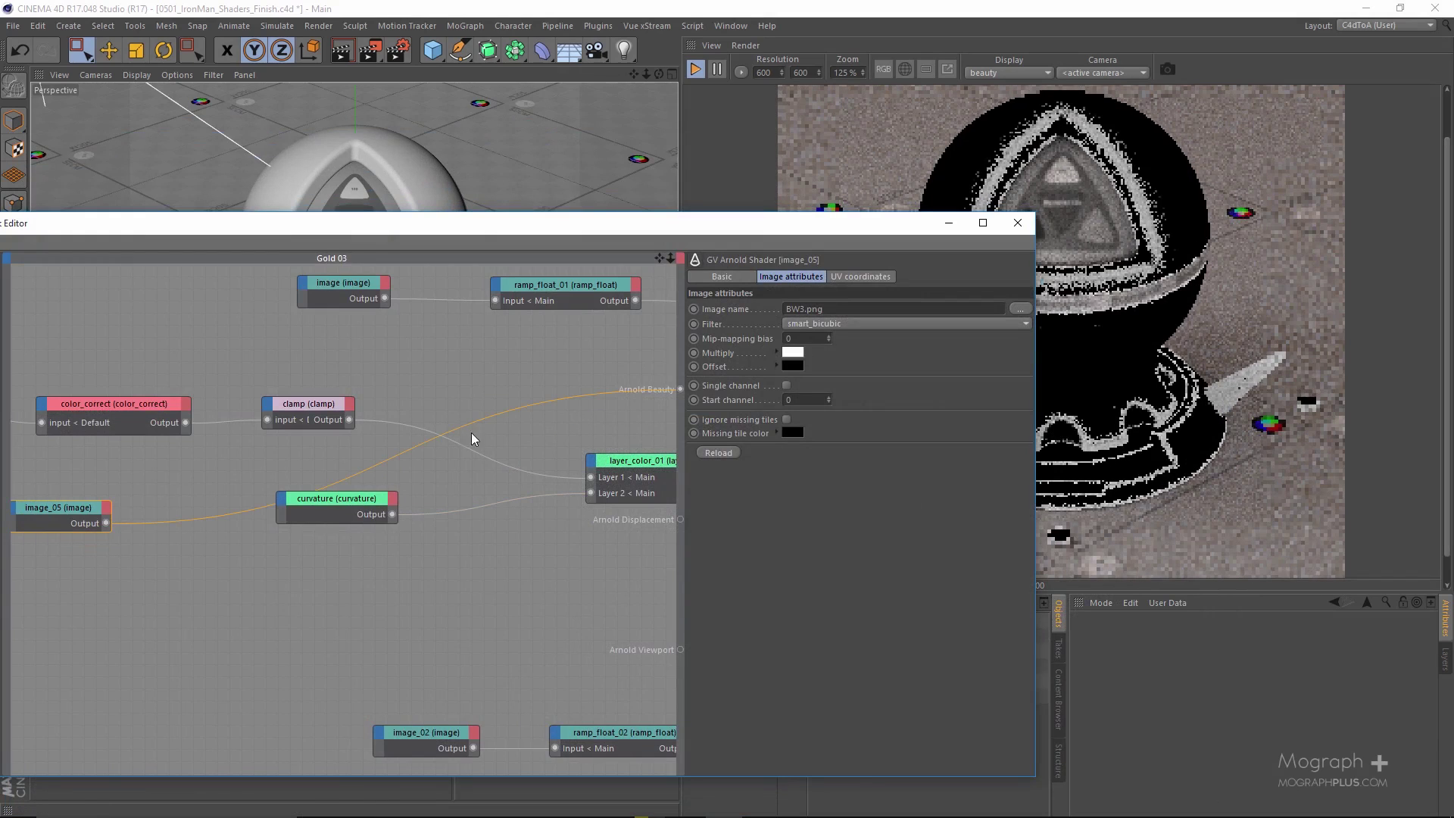
{"action": "left_click_drag", "start_coordinate": [838, 216], "coordinate": [611, 230]}
{"action": "left_click", "coordinate": [648, 280]}
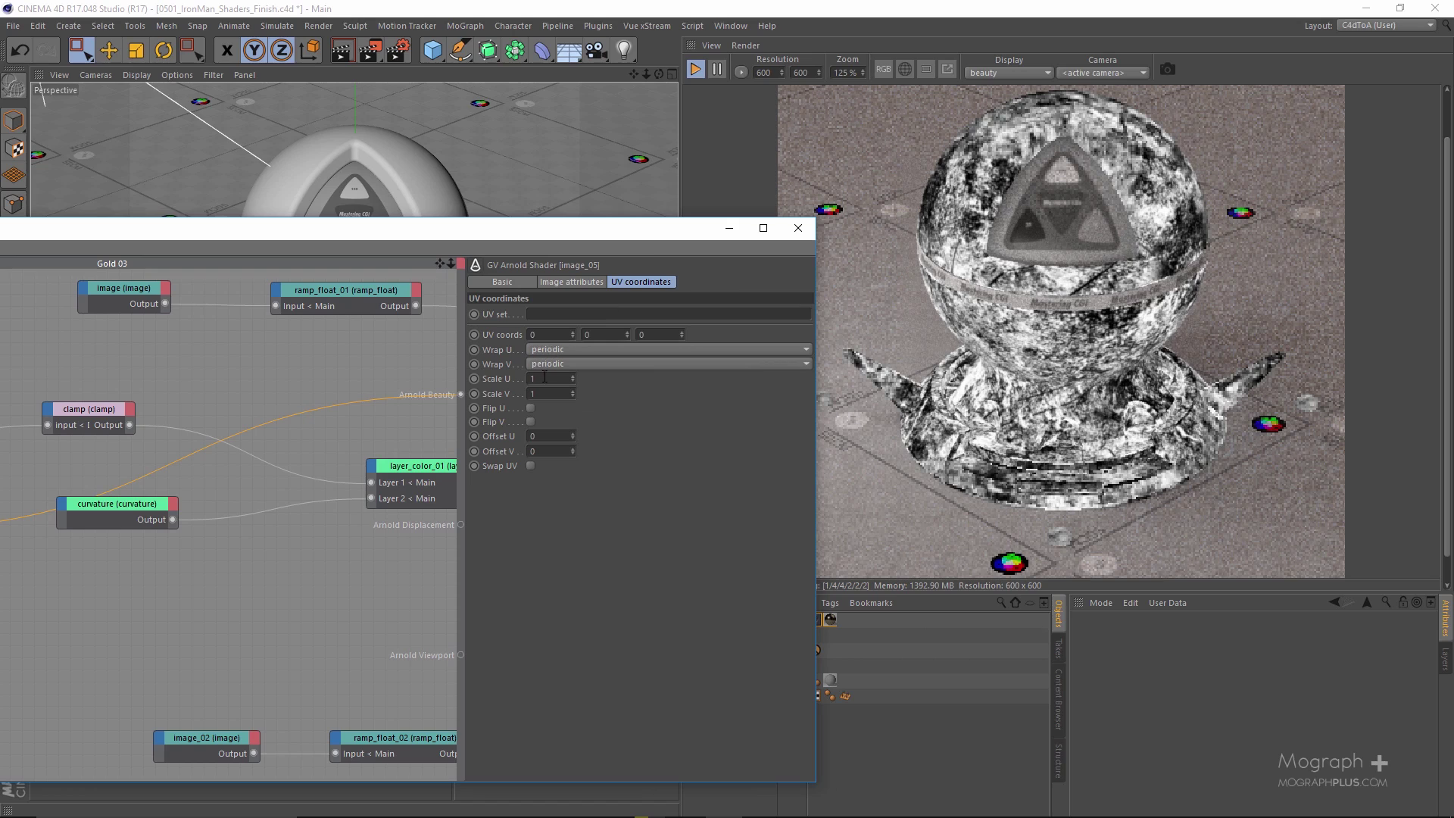
Try a UV scale of 2 in both U and V on image_05
{"action": "double_click", "coordinate": [544, 377]}
{"action": "type", "text": "2"}
{"action": "key", "text": "Tab"}
{"action": "type", "text": "2"}
{"action": "key", "text": "Return"}
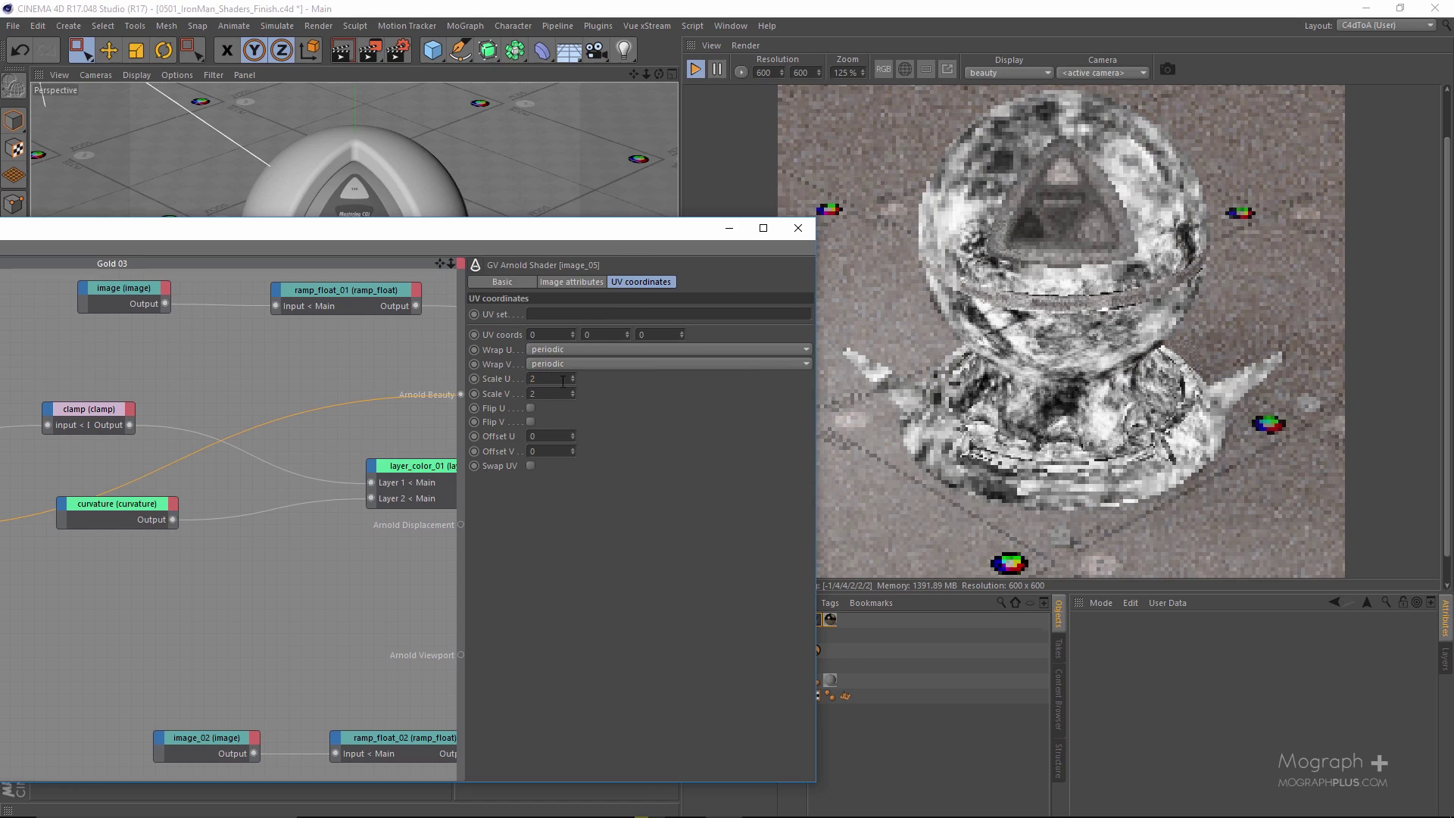
Set image_05's UV scale to 4 in both U and V
{"action": "double_click", "coordinate": [544, 379]}
{"action": "type", "text": "4"}
{"action": "key", "text": "Tab"}
{"action": "type", "text": "4"}
{"action": "key", "text": "Return"}
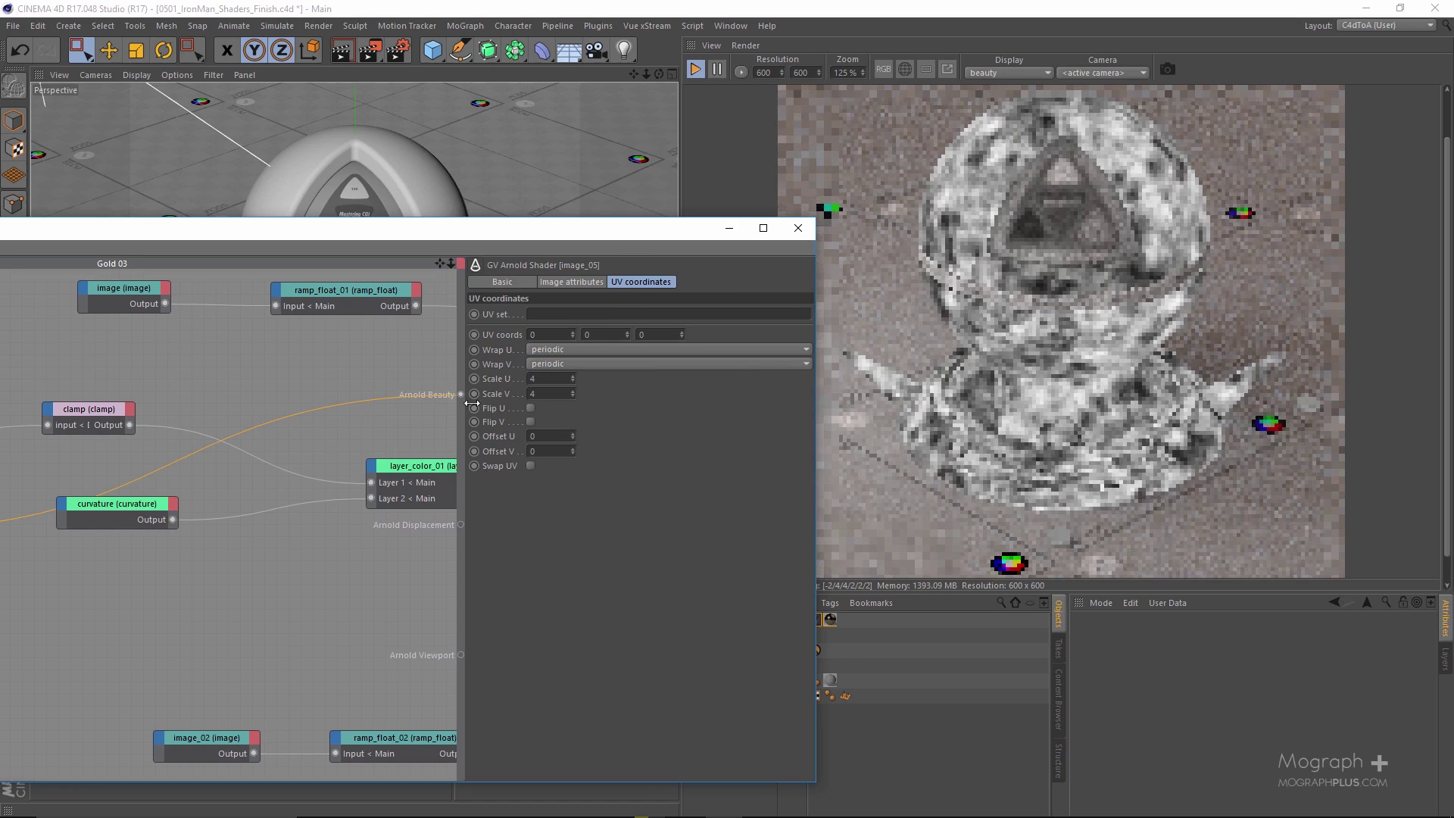
Insert a second color_correct node after image_05 on its output to Arnold Beauty
{"action": "left_click_drag", "start_coordinate": [619, 235], "coordinate": [1054, 149]}
{"action": "type", "text": "corre"}
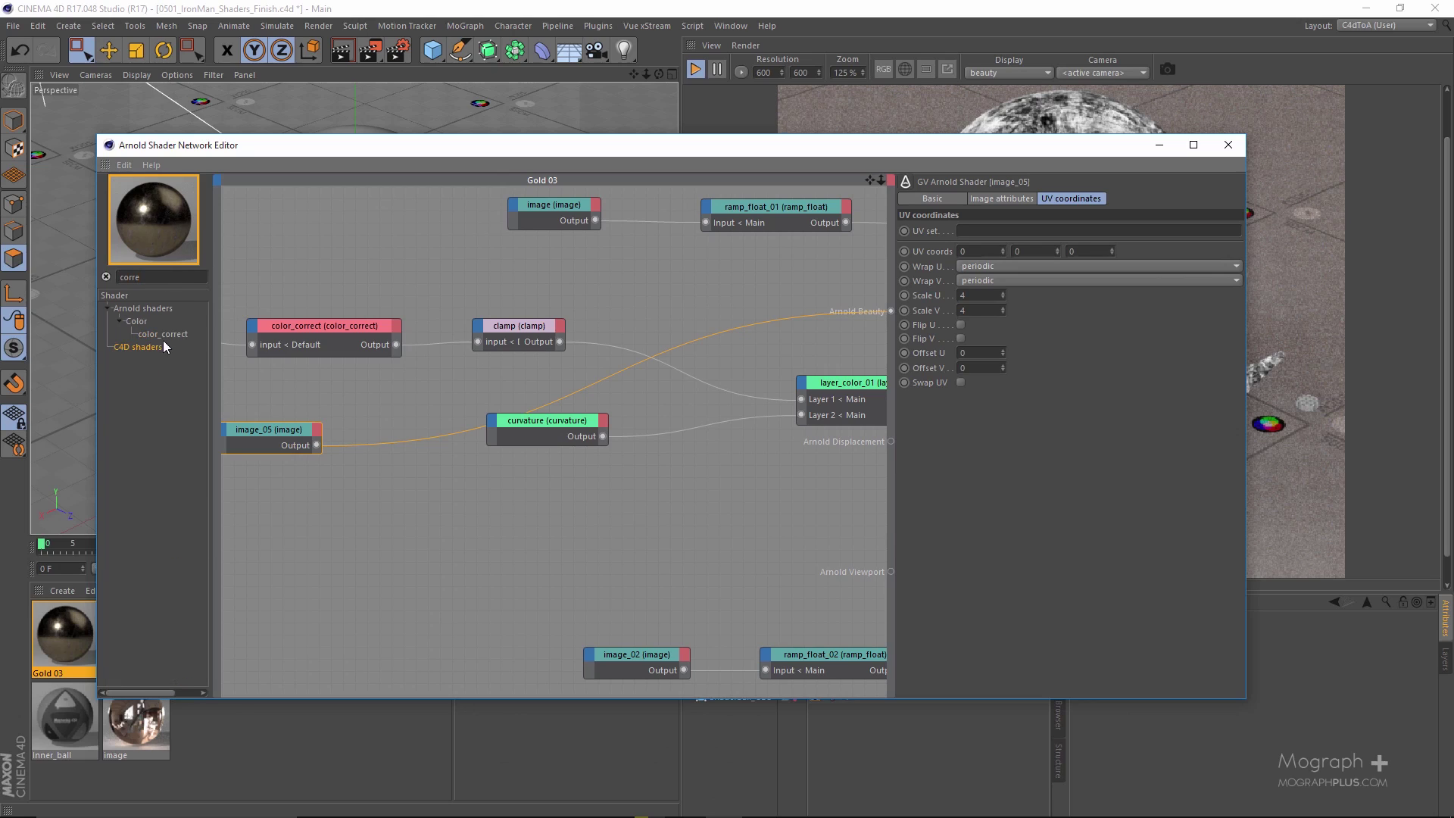
{"action": "left_click_drag", "start_coordinate": [169, 333], "coordinate": [265, 430]}
{"action": "left_click", "coordinate": [299, 465]}
{"action": "left_click", "coordinate": [431, 494]}
{"action": "left_click", "coordinate": [449, 493]}
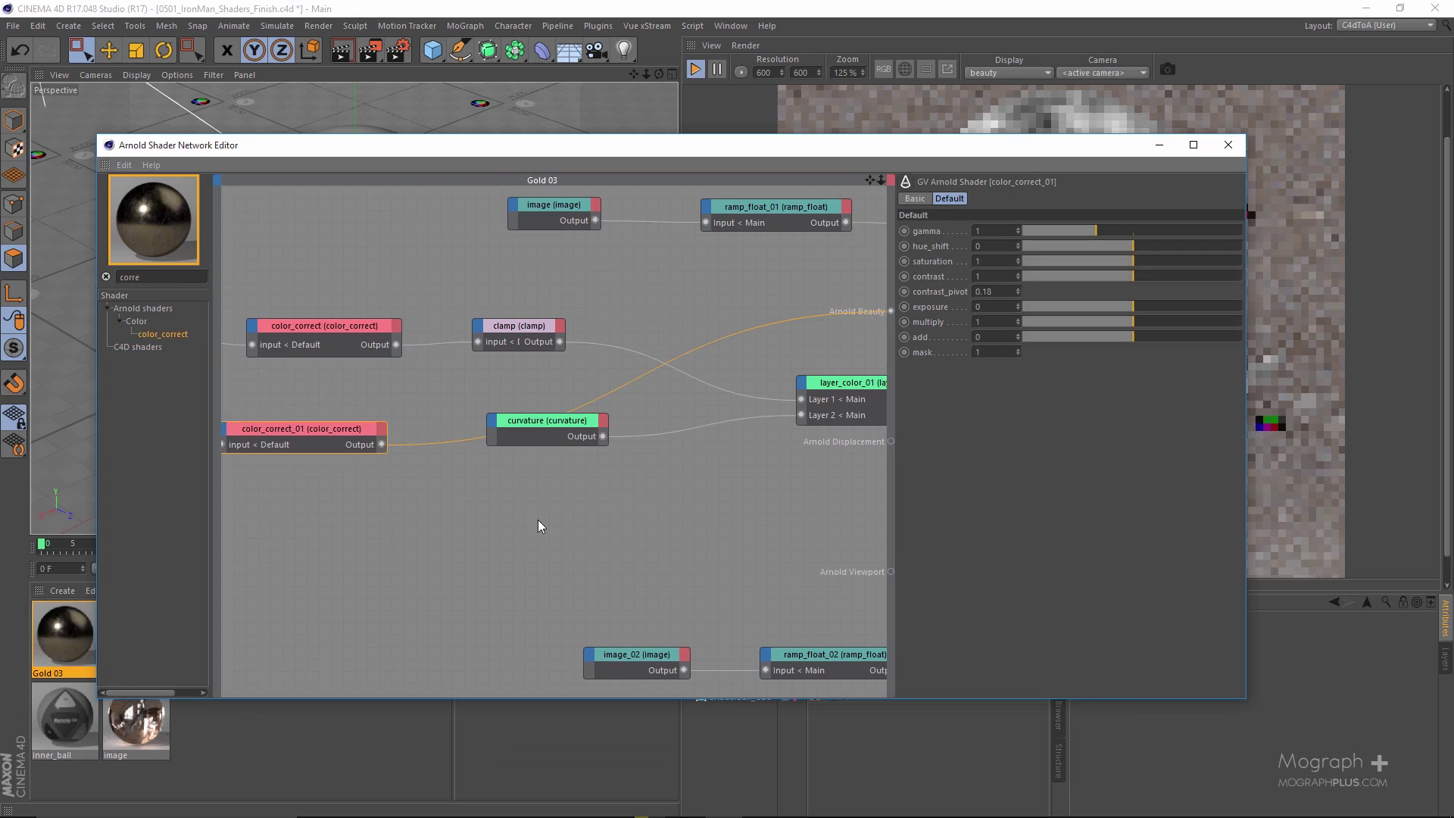
Set the gamma of color_correct_01 to 0.74 while checking the rendered texture
{"action": "left_click_drag", "start_coordinate": [993, 151], "coordinate": [514, 147]}
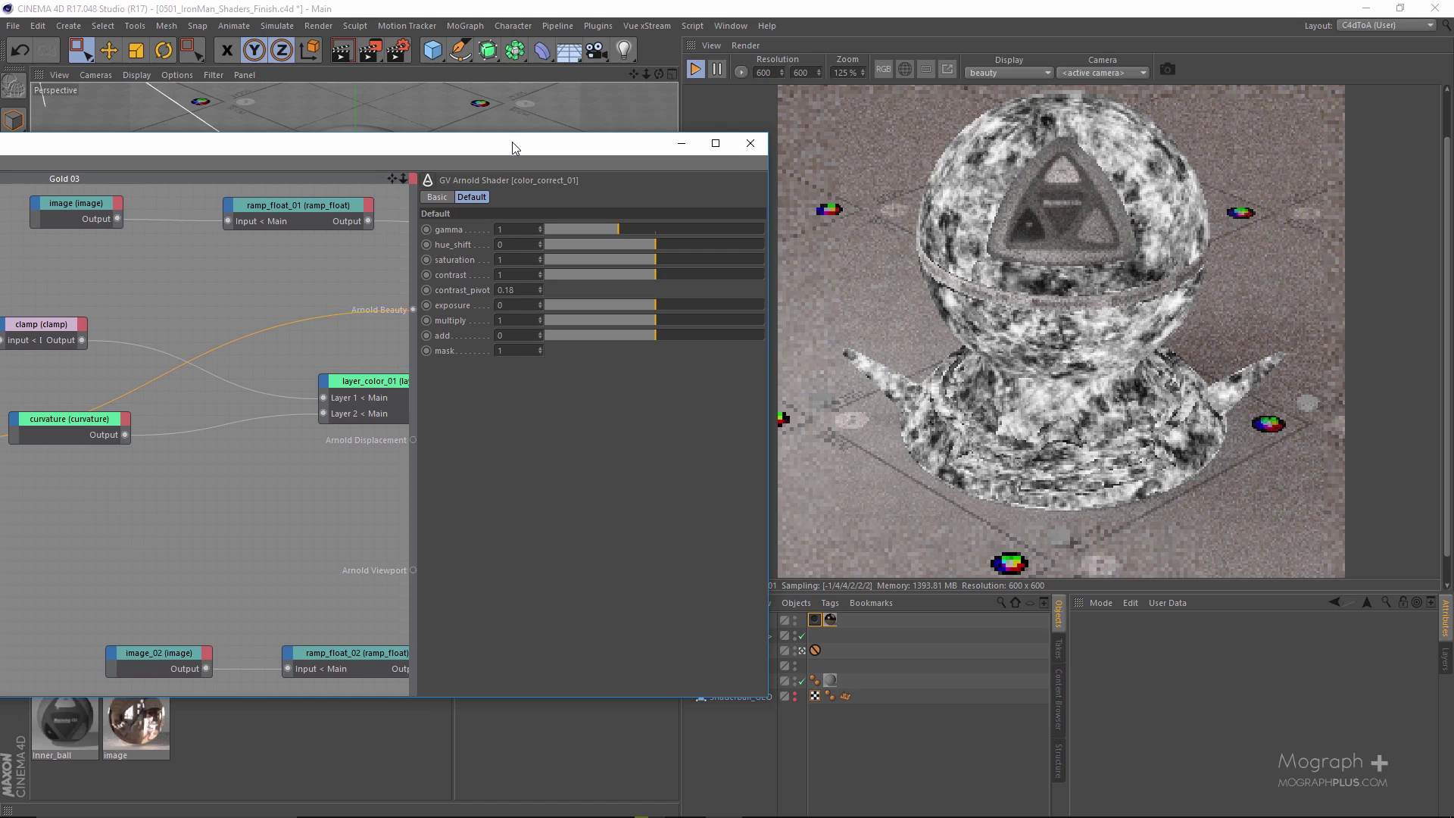
{"action": "left_click", "coordinate": [600, 230]}
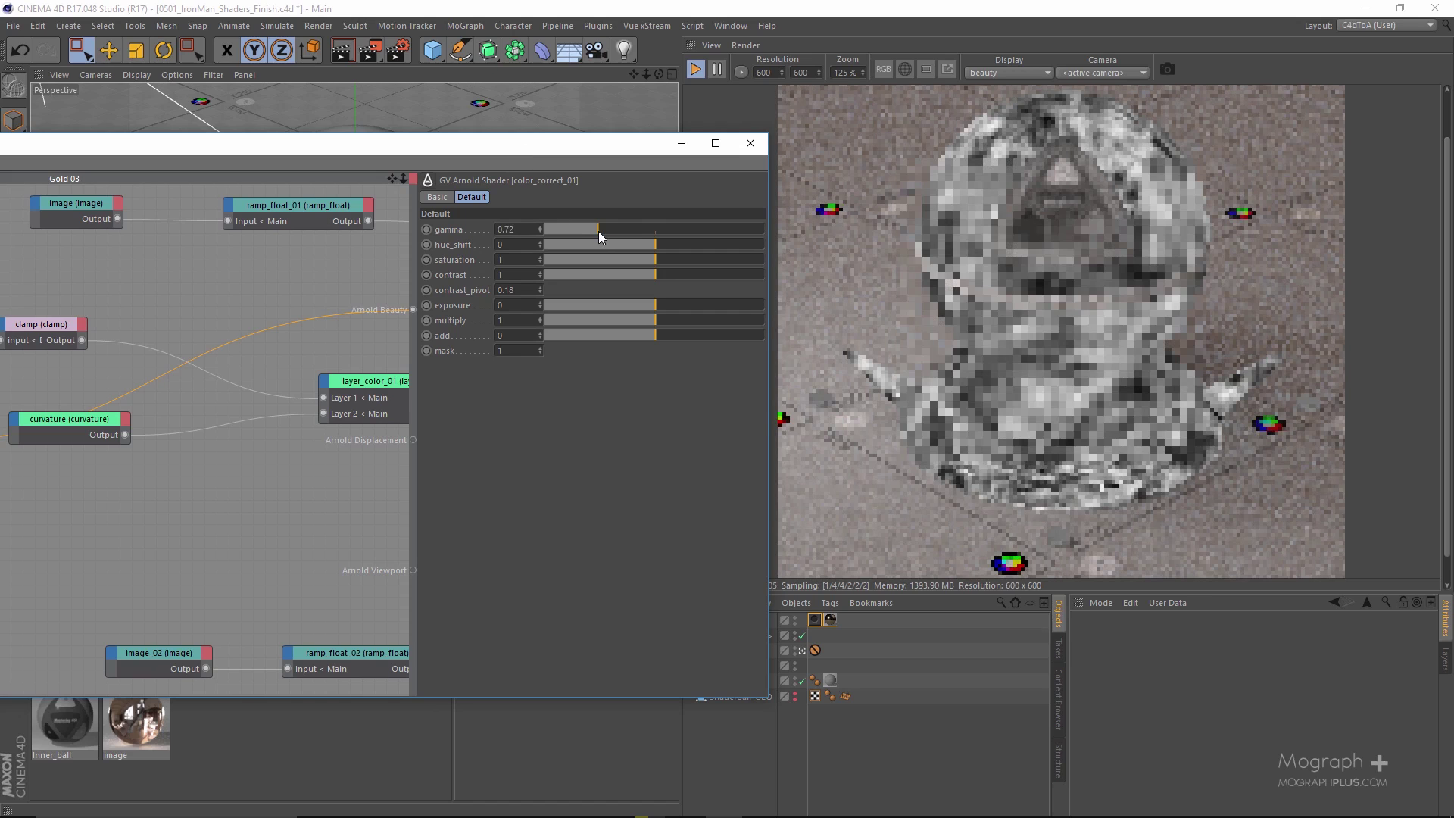
{"action": "left_click", "coordinate": [488, 243]}
{"action": "left_click", "coordinate": [515, 230]}
{"action": "scroll", "coordinate": [523, 231], "scroll_direction": "up", "scroll_amount": 2}
{"action": "left_click", "coordinate": [523, 231]}
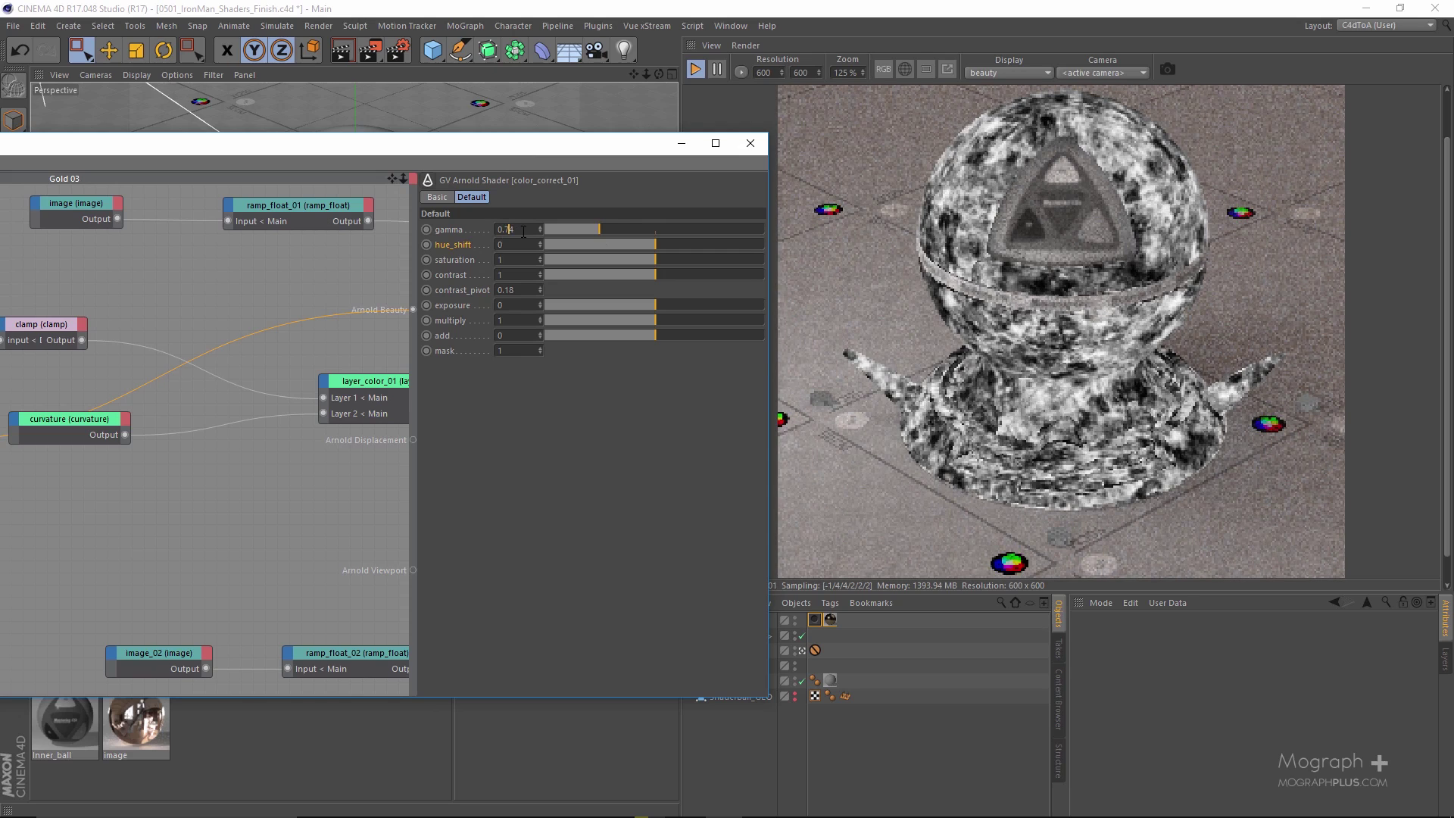
{"action": "left_click", "coordinate": [500, 305]}
Connect color_correct_01's output to the curvature node's multiply input and select the curvature node
{"action": "left_click_drag", "start_coordinate": [498, 148], "coordinate": [710, 151]}
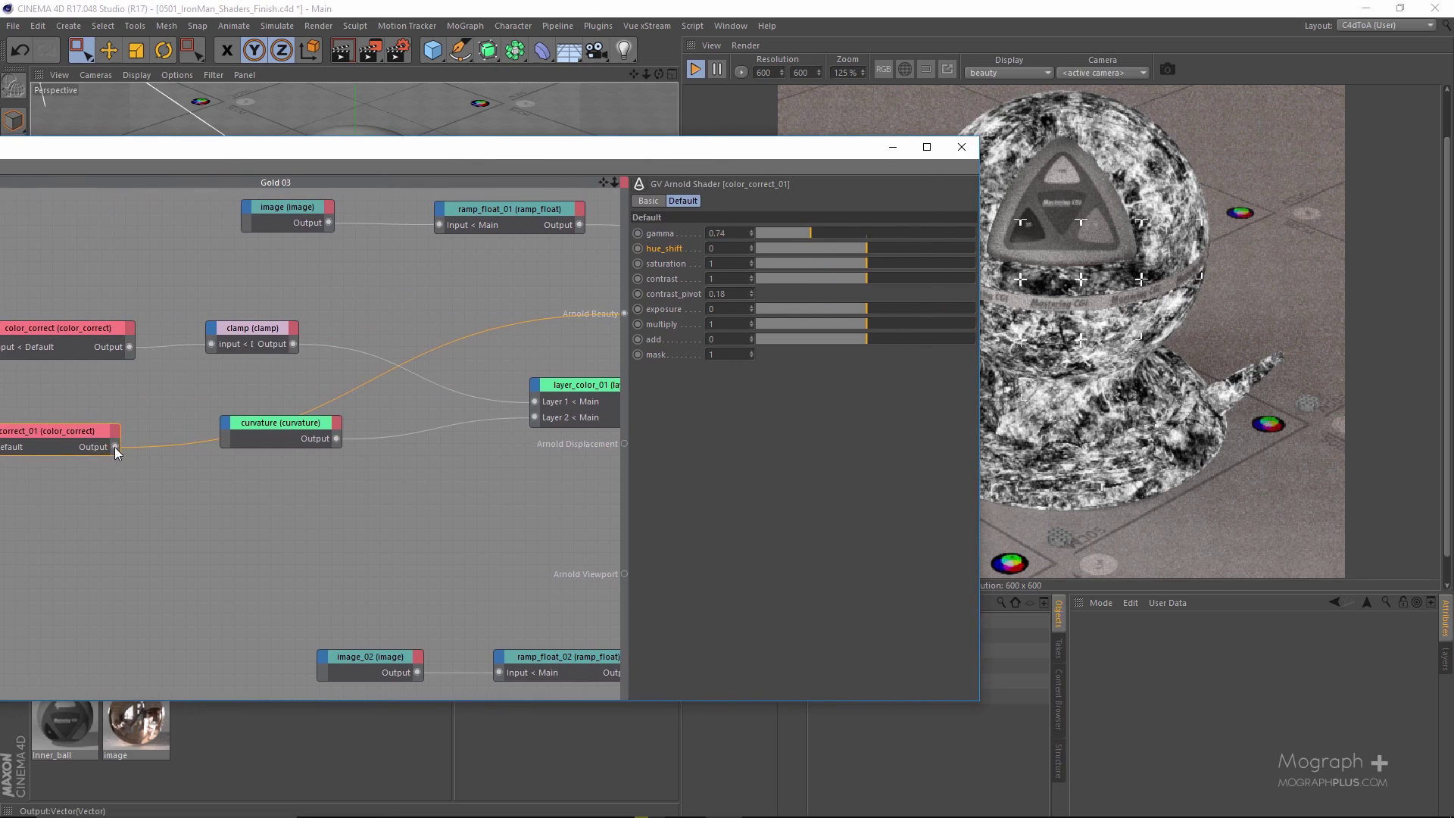
{"action": "left_click_drag", "start_coordinate": [115, 447], "coordinate": [226, 425]}
{"action": "mouse_move", "coordinate": [252, 442]}
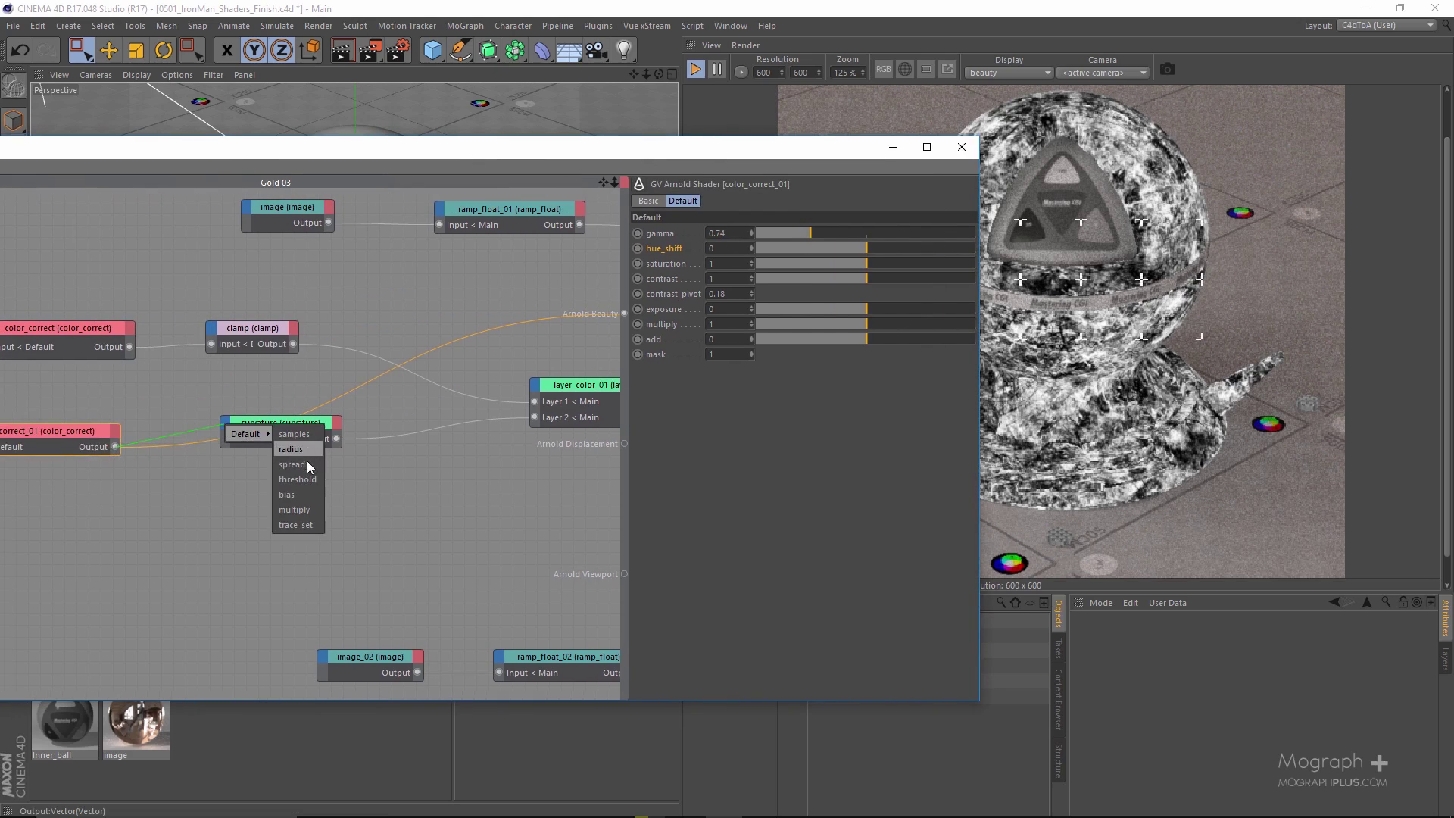
{"action": "left_click", "coordinate": [319, 509]}
{"action": "left_click", "coordinate": [329, 429]}
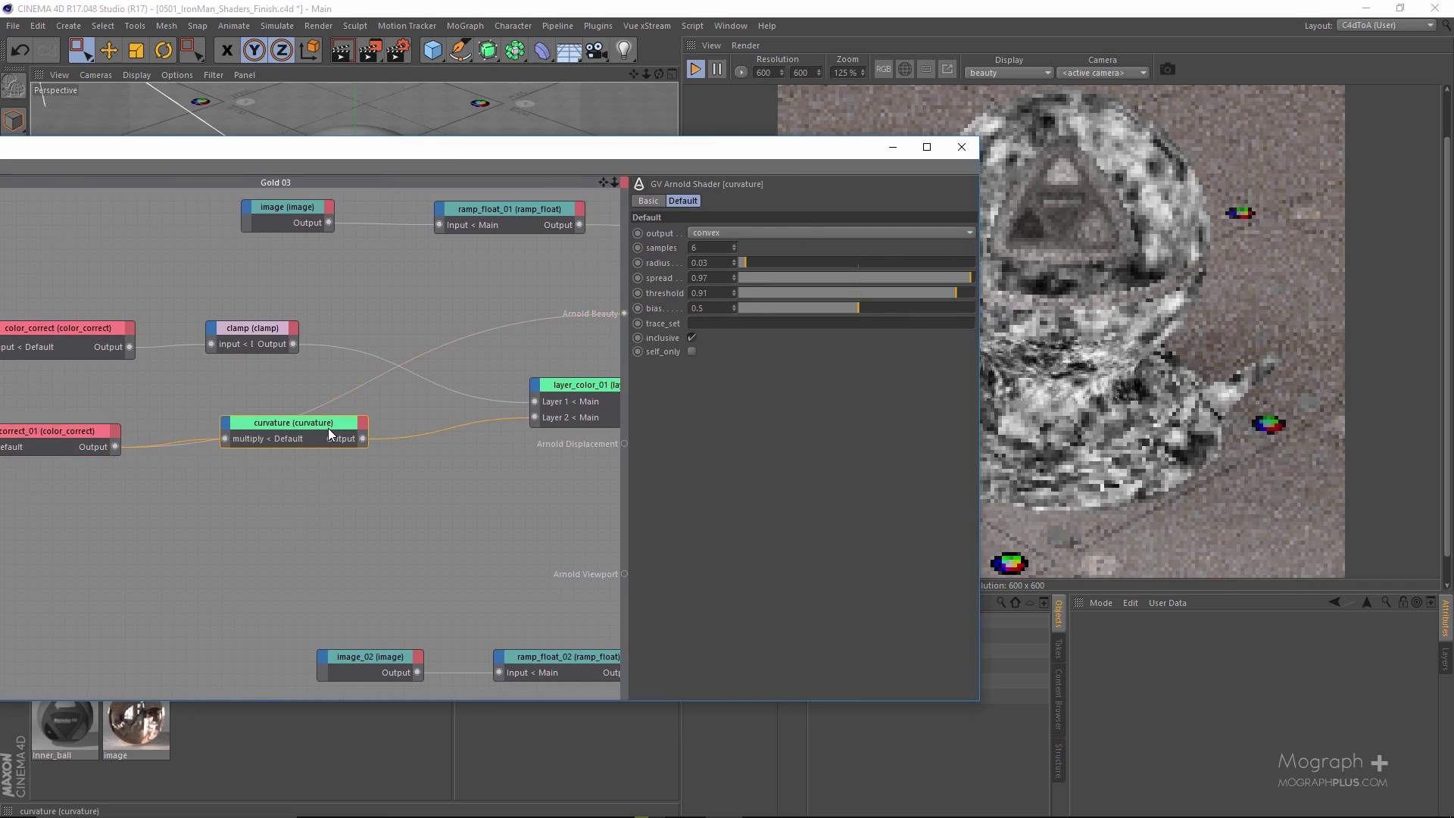
Route the curvature node's output to Arnold Beauty for preview and set color_correct_01's exposure to 2
{"action": "key", "text": "alt+w"}
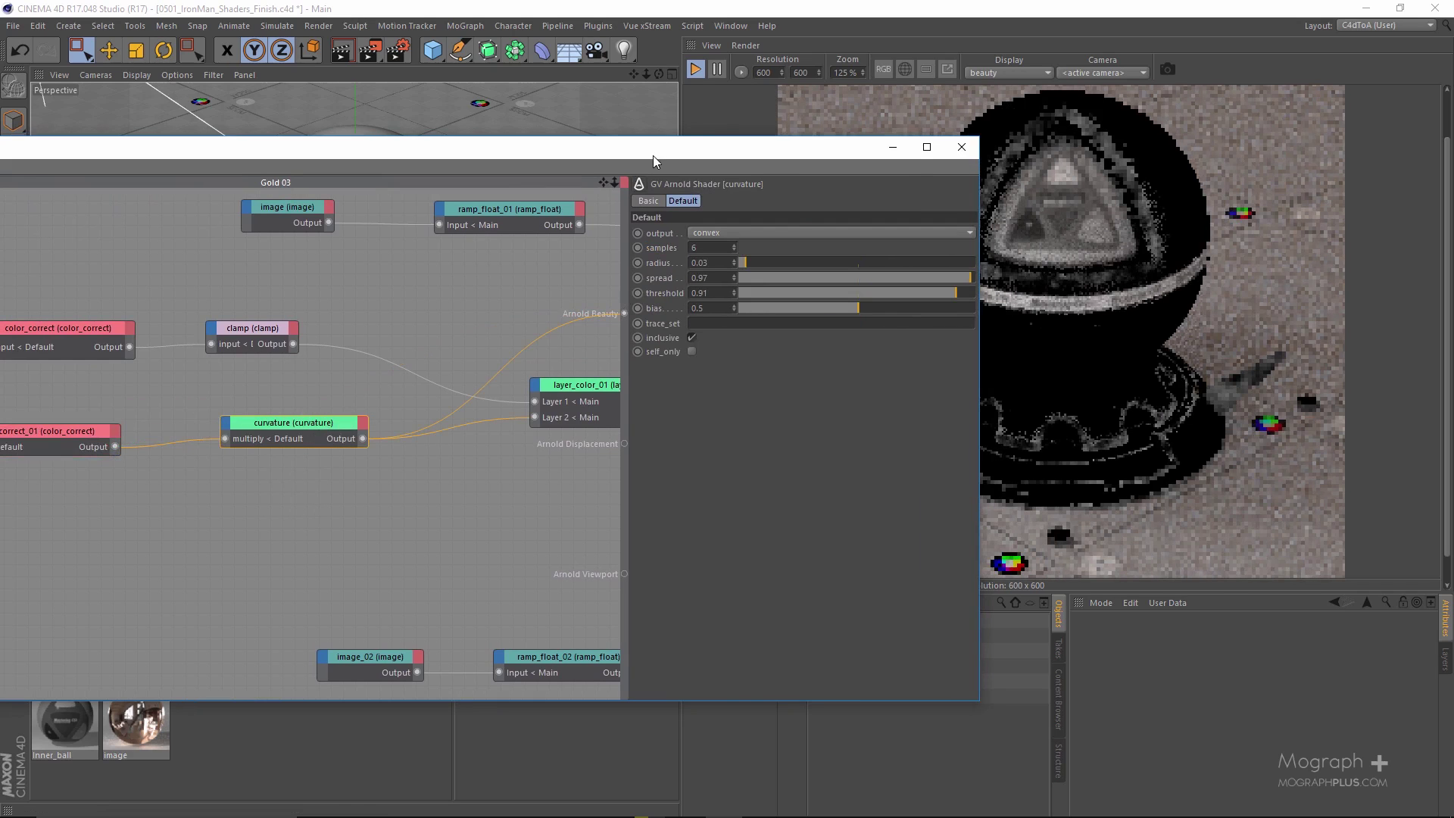
{"action": "left_click_drag", "start_coordinate": [648, 156], "coordinate": [487, 156]}
{"action": "middle_click_drag", "start_coordinate": [130, 485], "coordinate": [302, 489], "text": "alt"}
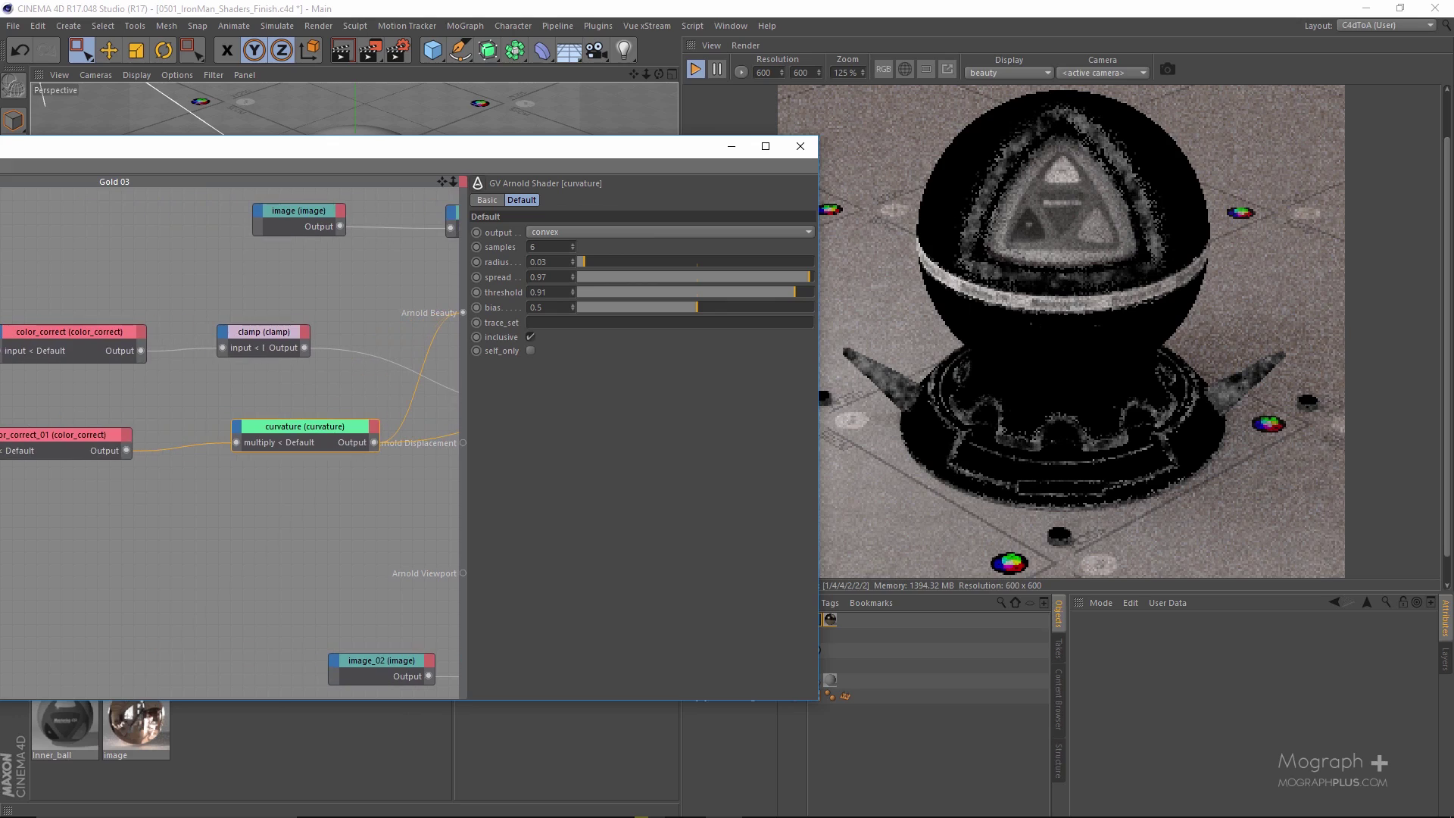
{"action": "left_click_drag", "start_coordinate": [97, 503], "coordinate": [77, 401]}
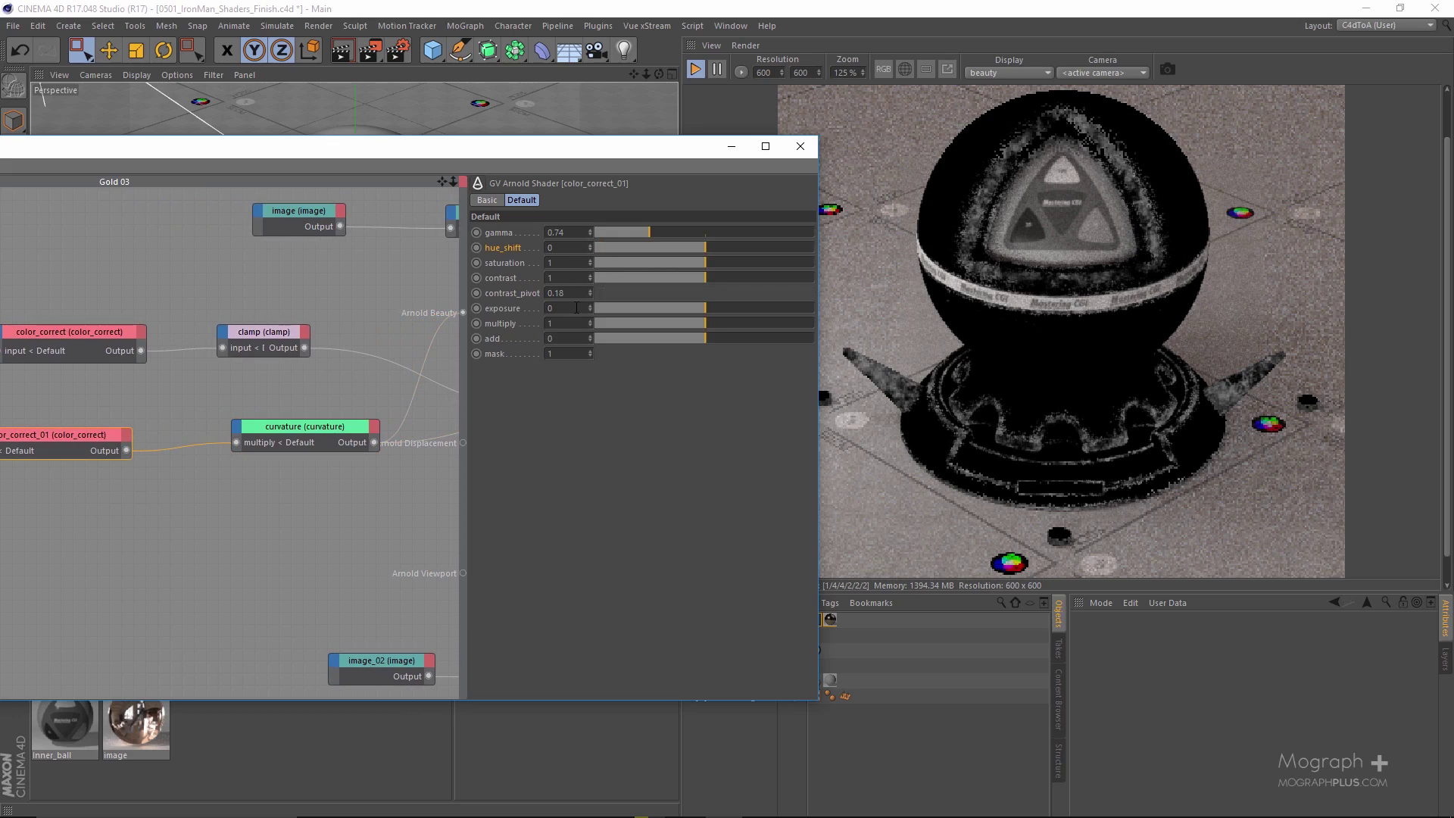
{"action": "key", "text": "Return"}
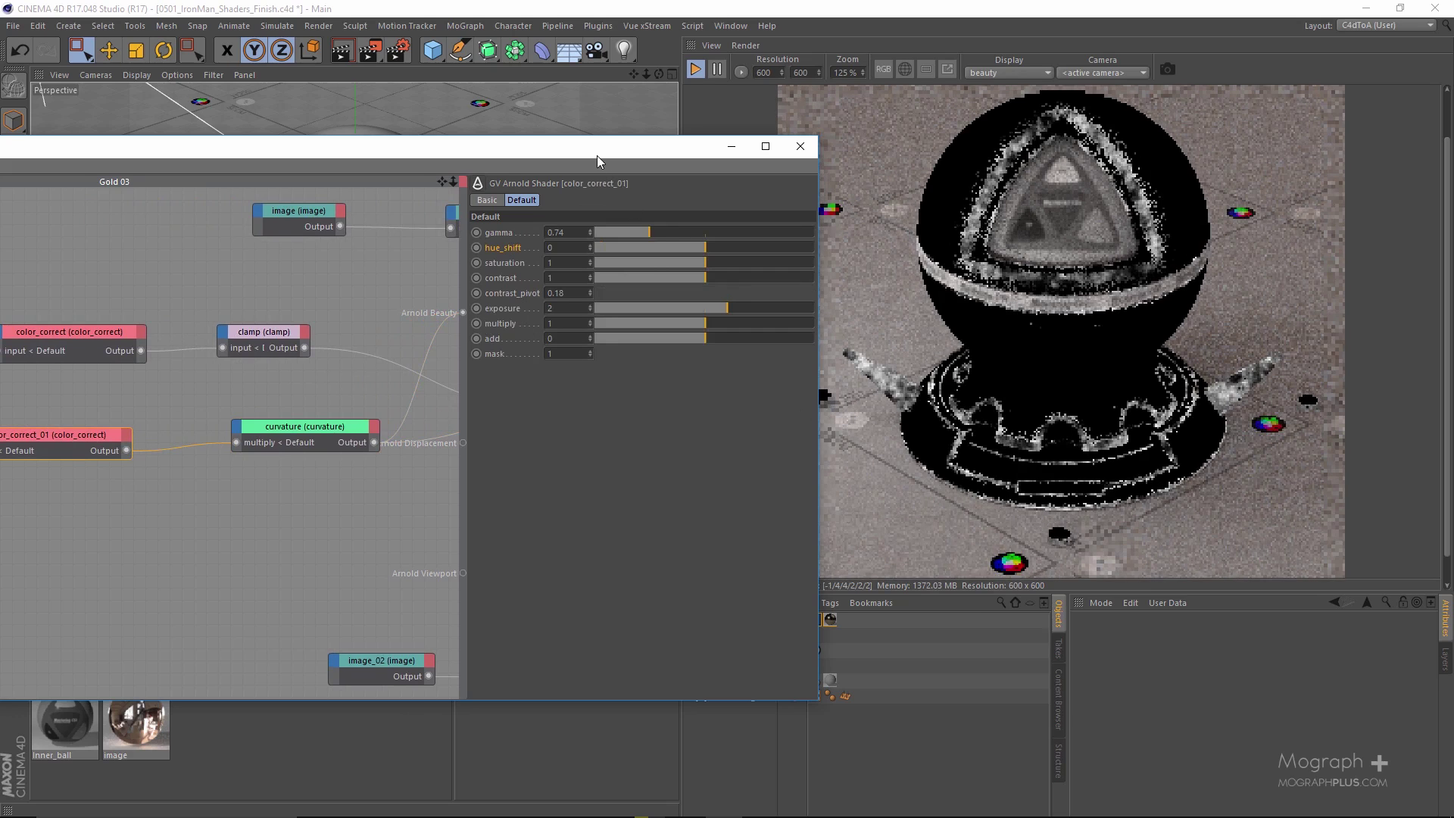
Select layer_color_01 and route its output to Arnold Beauty to preview the combined masks
{"action": "left_click_drag", "start_coordinate": [596, 156], "coordinate": [1001, 174]}
{"action": "middle_click_drag", "start_coordinate": [785, 496], "coordinate": [488, 476], "text": "alt"}
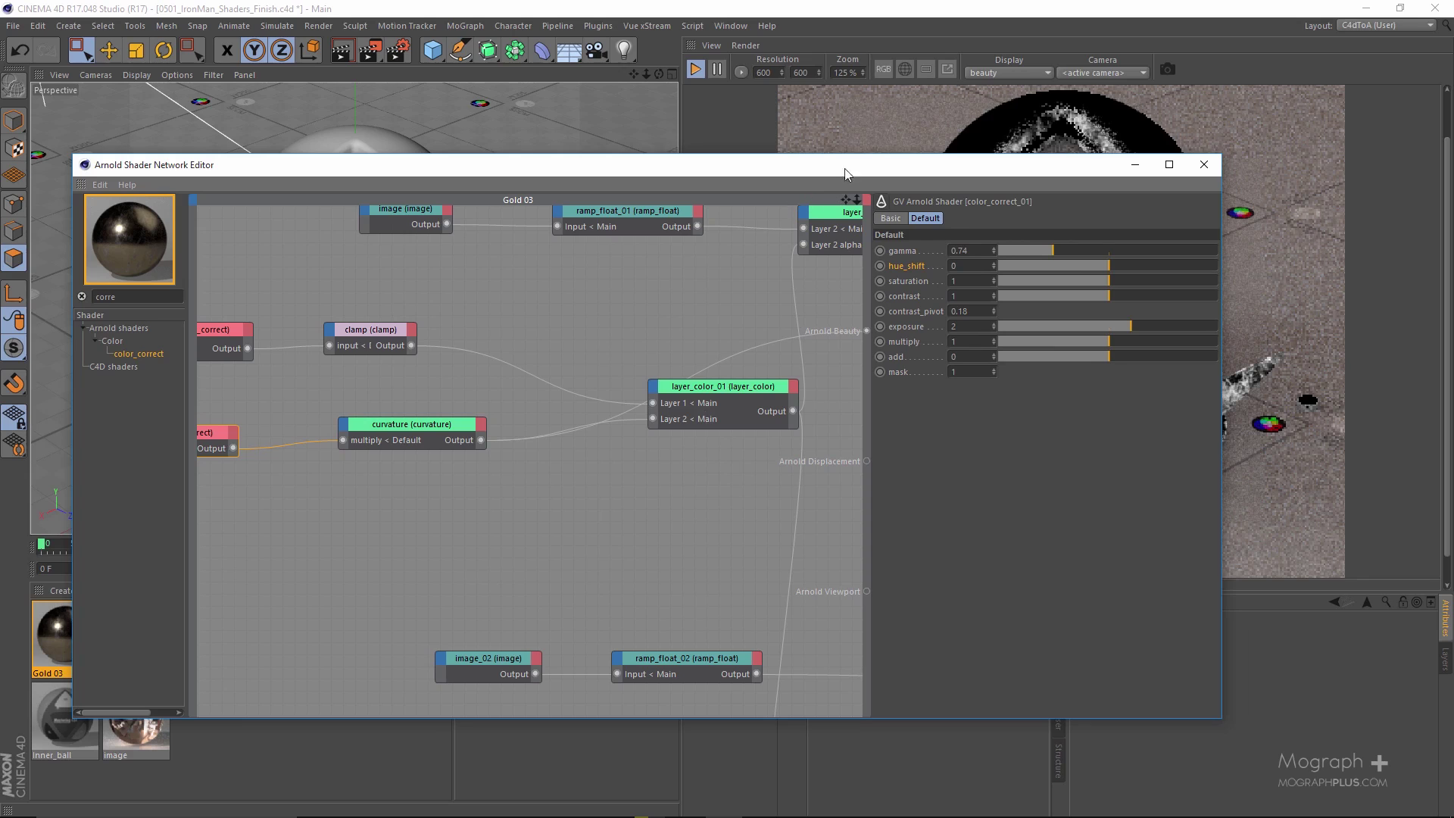
{"action": "left_click_drag", "start_coordinate": [850, 167], "coordinate": [501, 215]}
{"action": "left_click", "coordinate": [390, 428]}
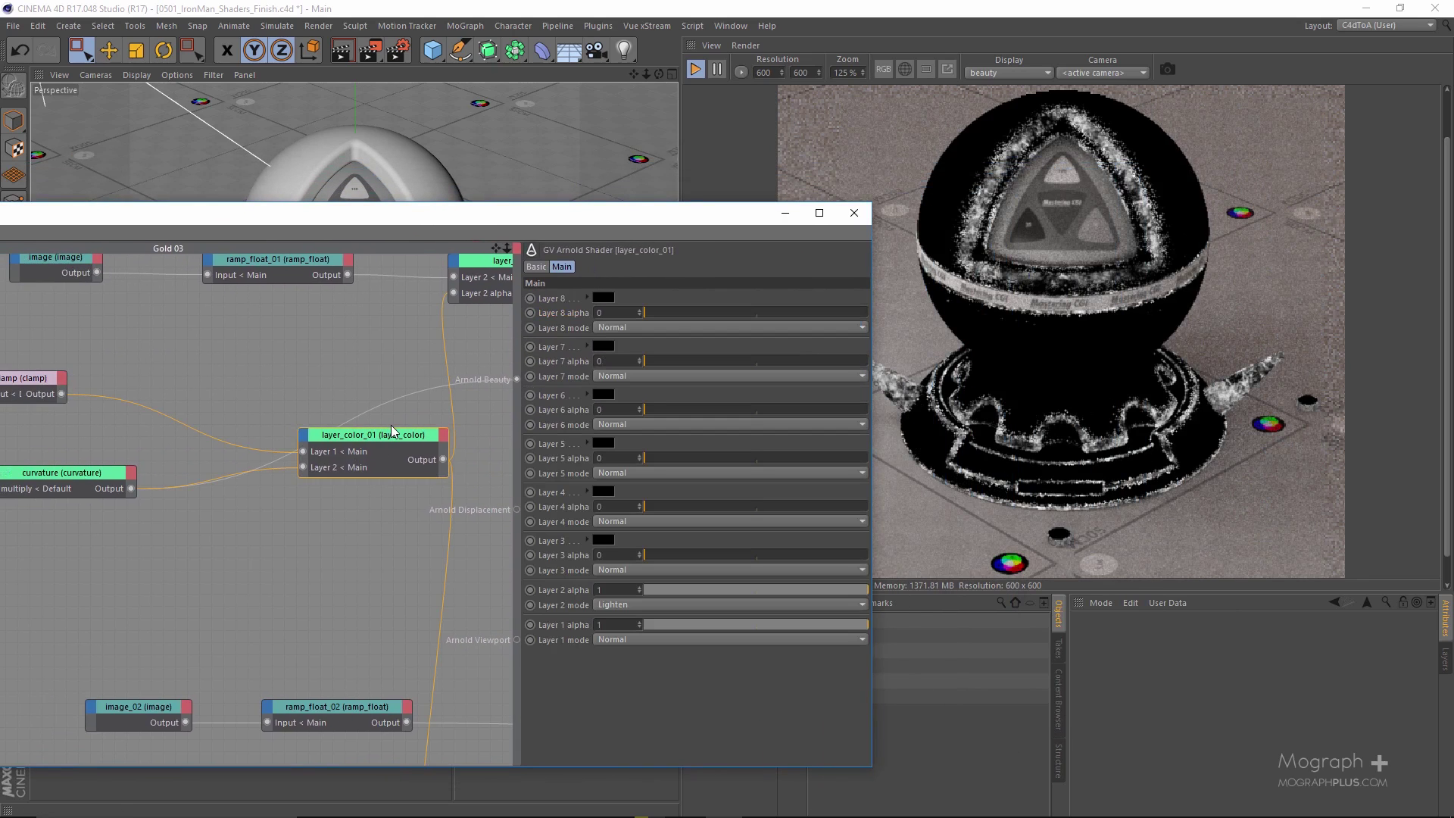
{"action": "key", "text": "alt+w"}
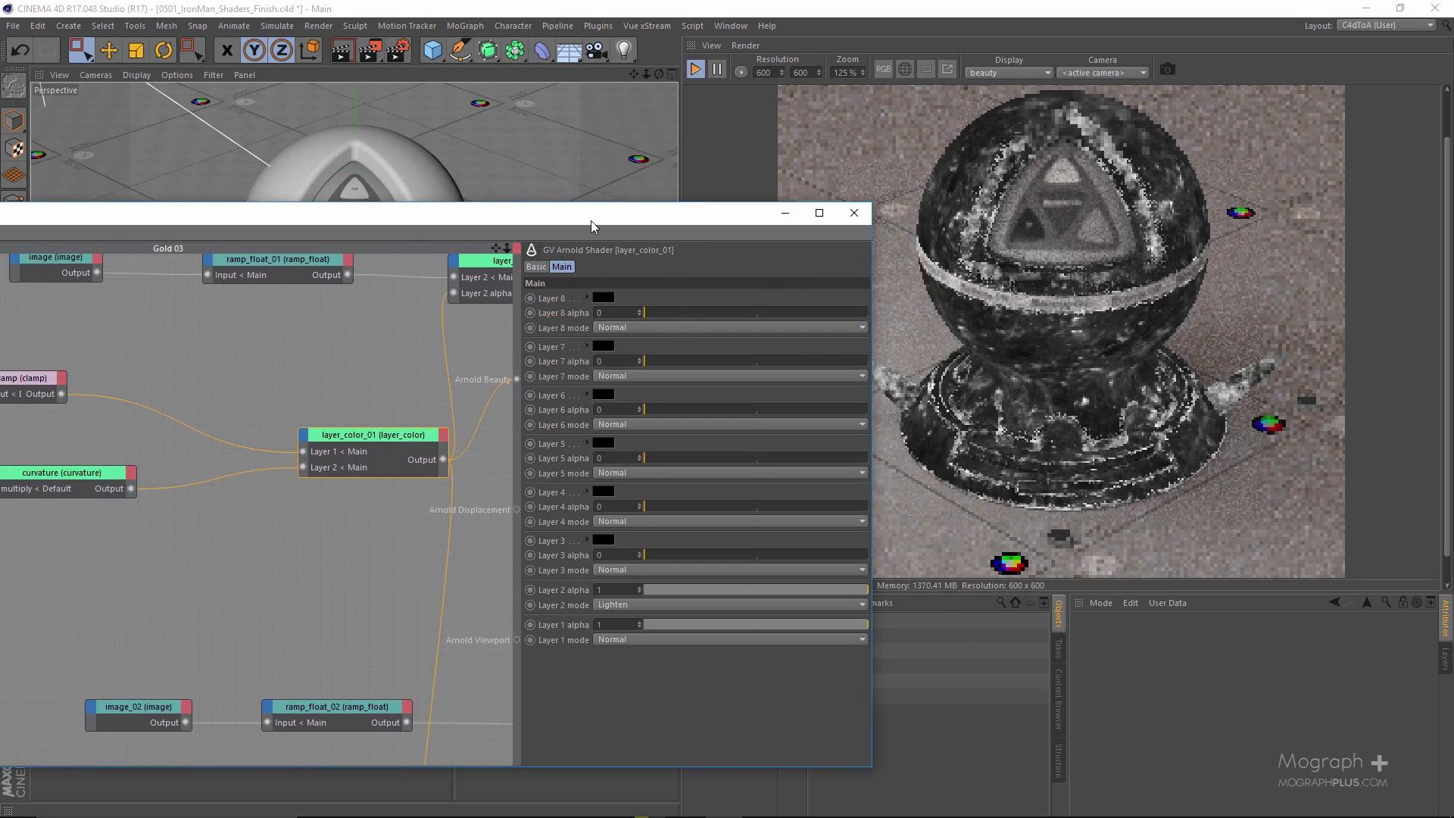
{"action": "left_click_drag", "start_coordinate": [590, 216], "coordinate": [826, 185]}
{"action": "scroll", "coordinate": [432, 540], "scroll_direction": "down", "scroll_amount": 5}
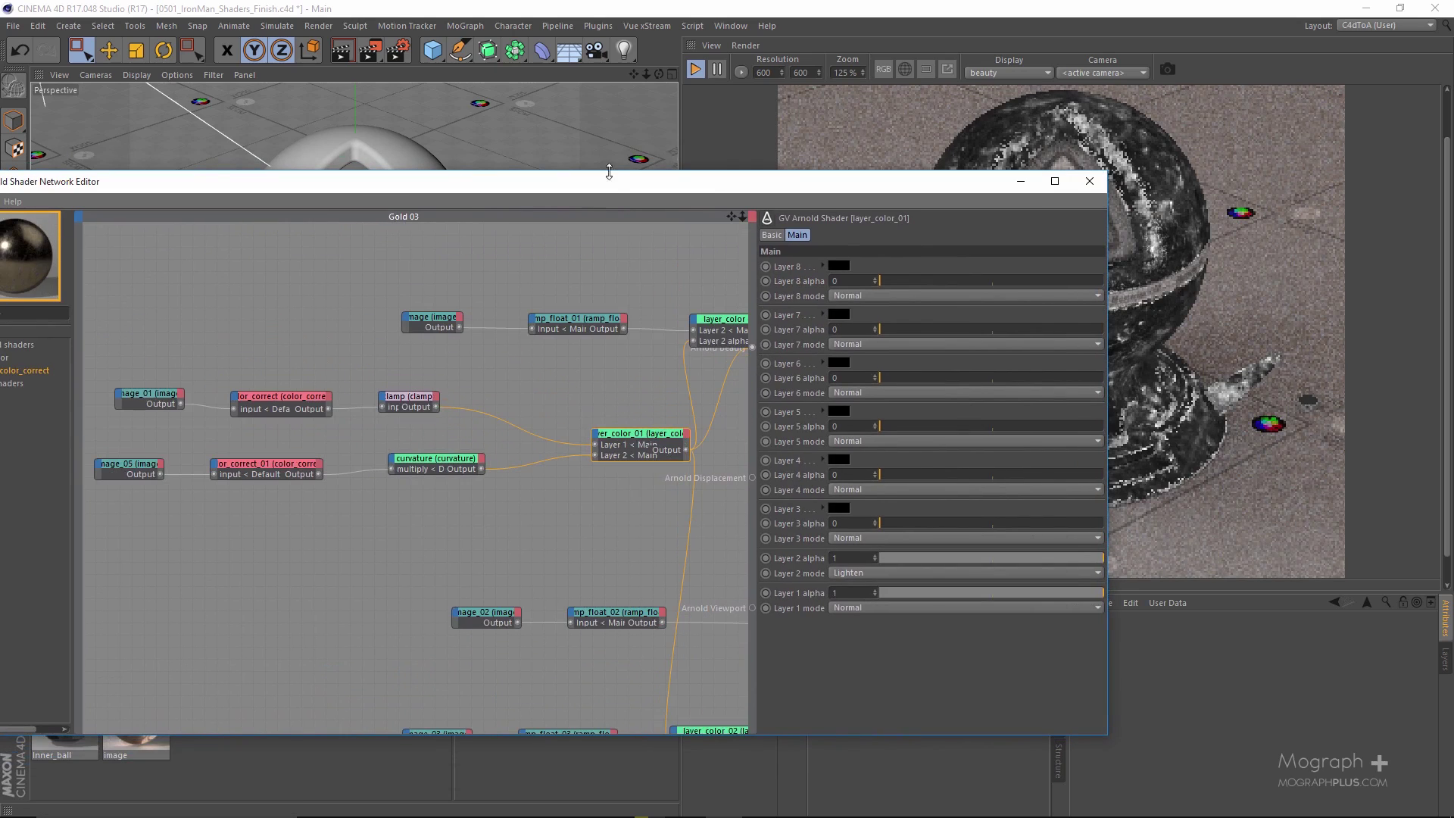
Add a new image node to the Gold 03 network below the color_correct_01 node
{"action": "left_click_drag", "start_coordinate": [530, 181], "coordinate": [731, 164]}
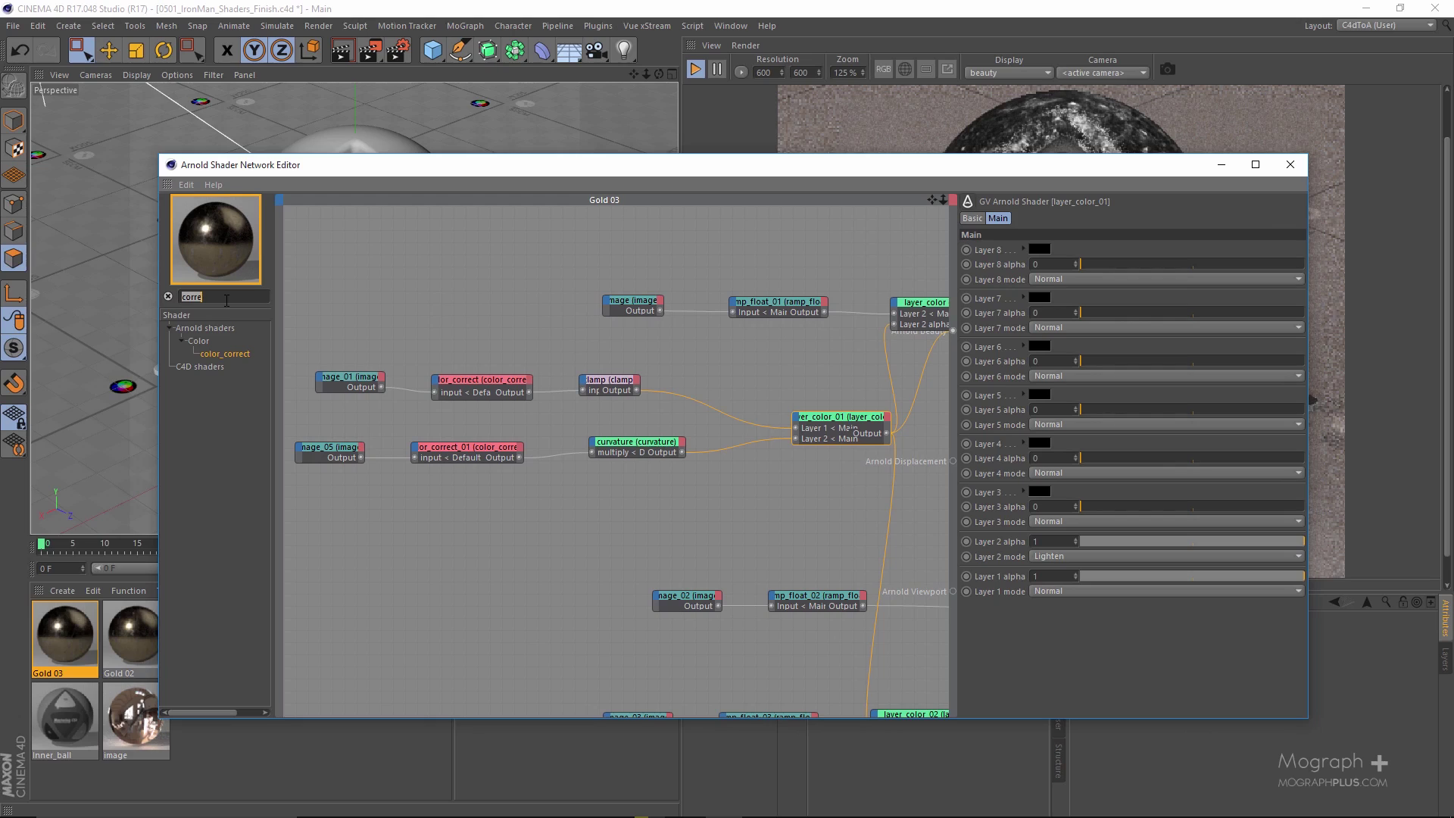
{"action": "type", "text": "imag"}
{"action": "left_click_drag", "start_coordinate": [509, 519], "coordinate": [510, 520]}
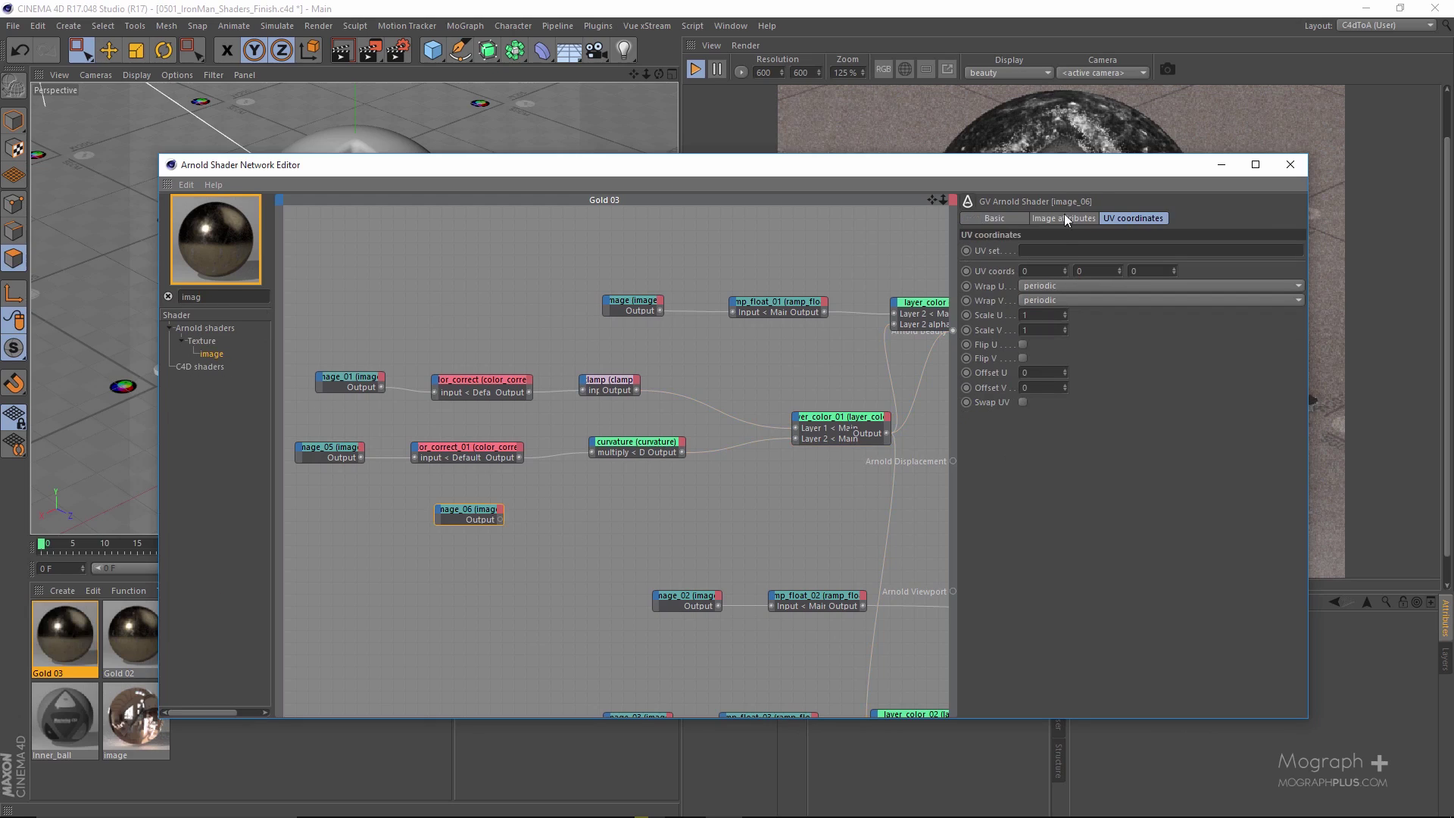
Load the BW58.png texture from the tex folder into the image_06 node
{"action": "left_click_drag", "start_coordinate": [1064, 166], "coordinate": [678, 215]}
{"action": "left_click", "coordinate": [754, 267]}
{"action": "left_click", "coordinate": [872, 294]}
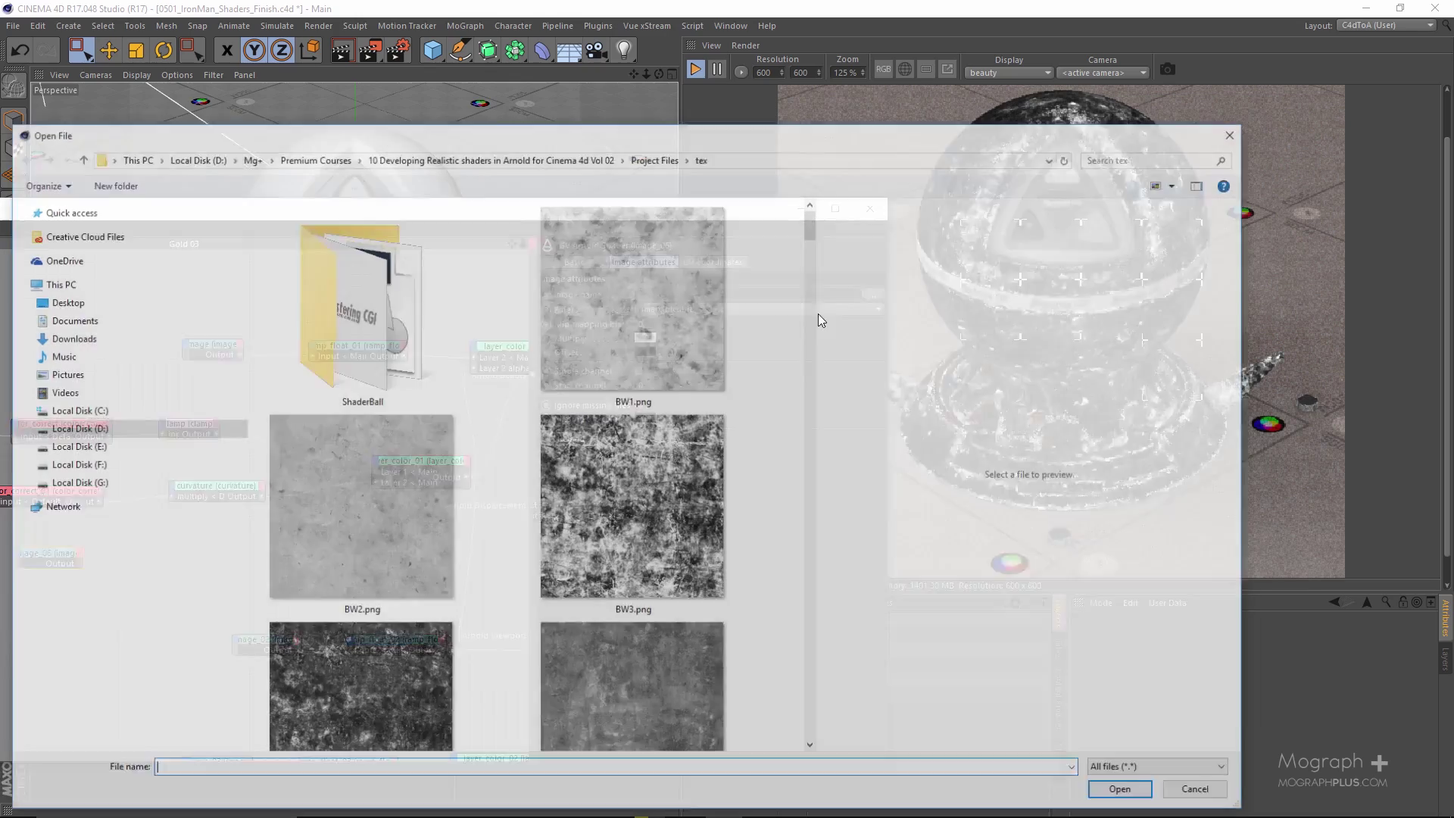
{"action": "scroll", "coordinate": [606, 515], "scroll_direction": "down", "scroll_amount": 10}
{"action": "scroll", "coordinate": [462, 496], "scroll_direction": "down", "scroll_amount": 20}
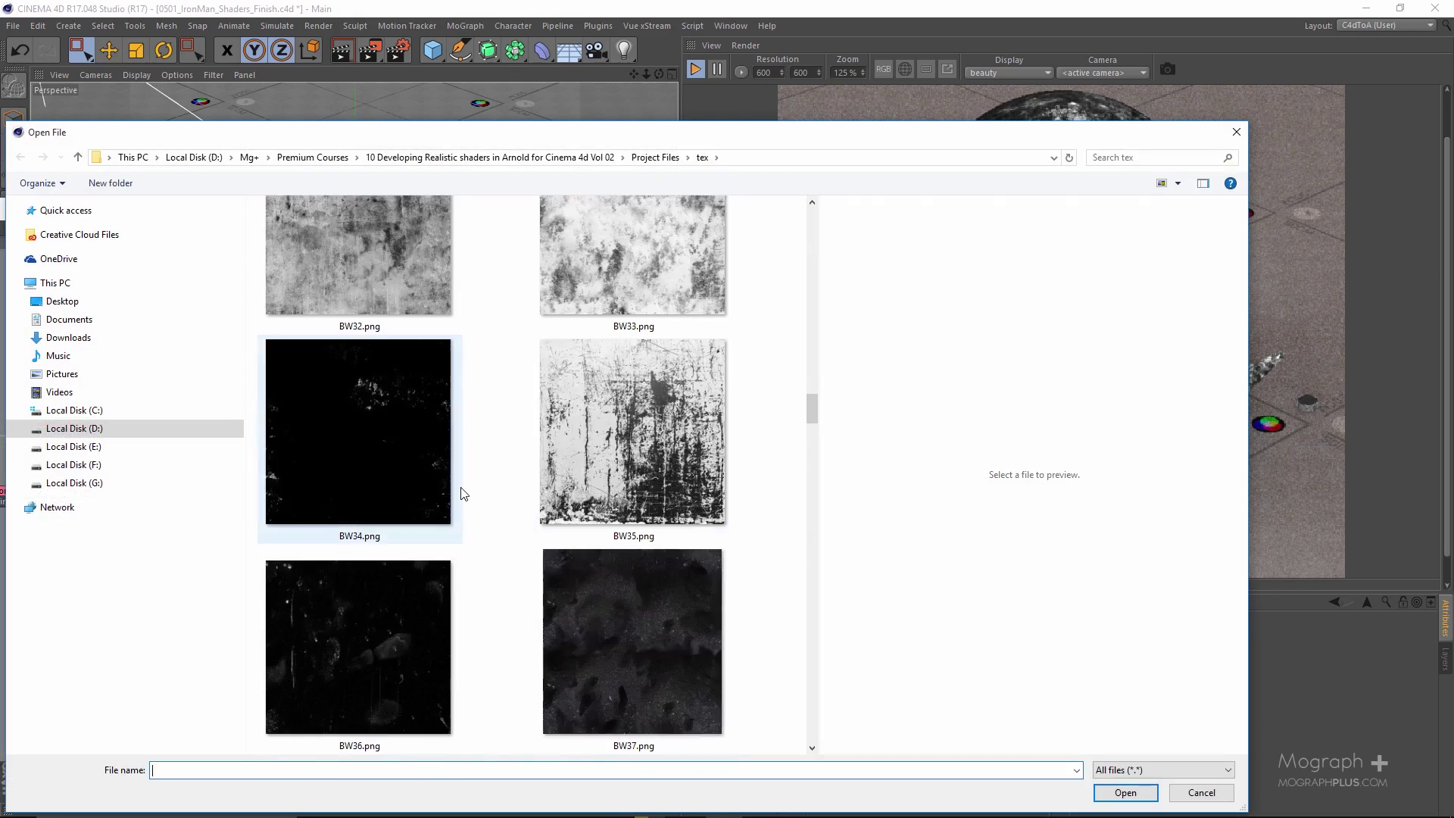
{"action": "scroll", "coordinate": [464, 497], "scroll_direction": "down", "scroll_amount": 5}
{"action": "scroll", "coordinate": [519, 493], "scroll_direction": "up", "scroll_amount": 2}
{"action": "left_click", "coordinate": [629, 378]}
{"action": "scroll", "coordinate": [565, 427], "scroll_direction": "up", "scroll_amount": 3}
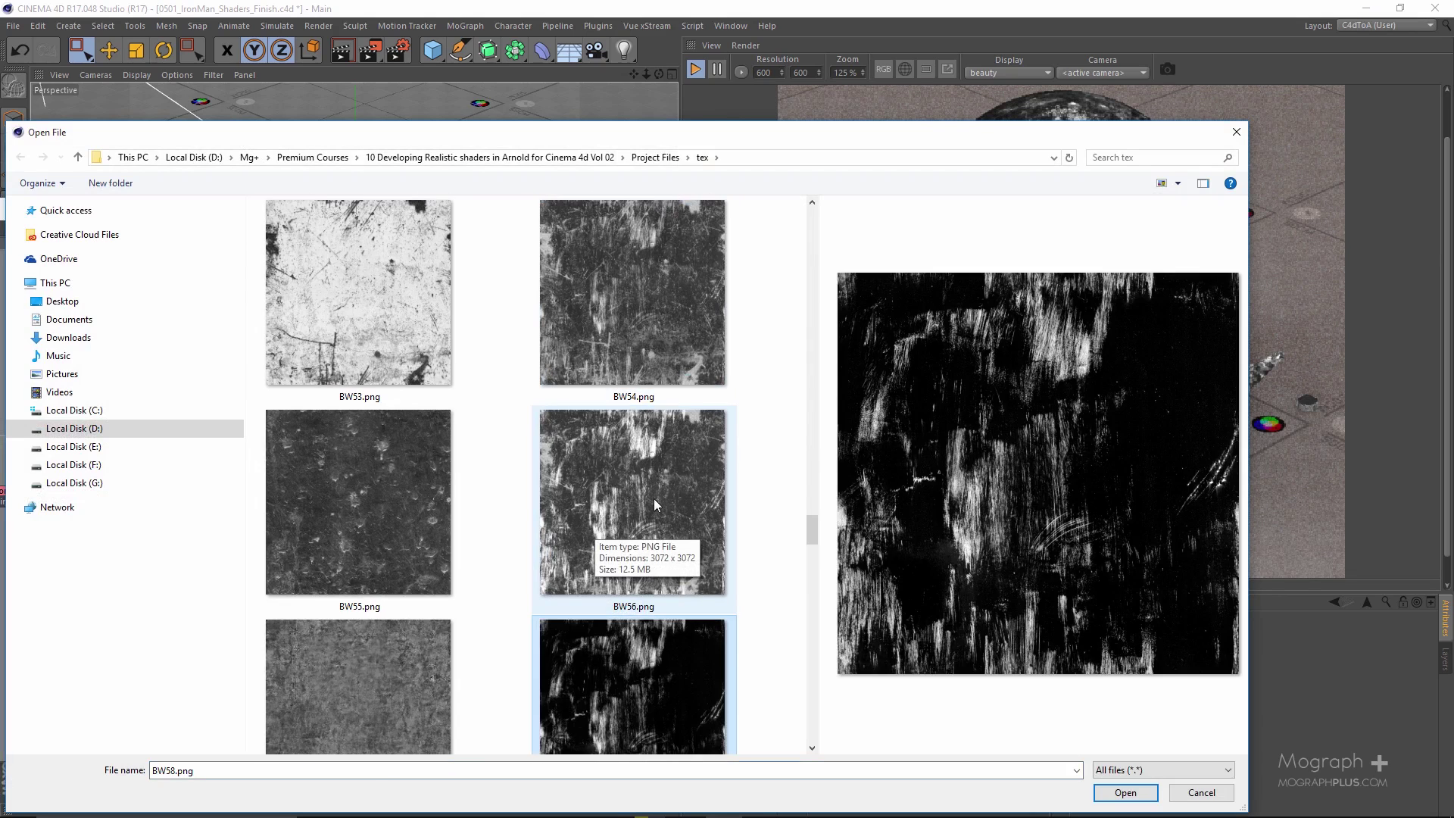
{"action": "scroll", "coordinate": [649, 514], "scroll_direction": "down", "scroll_amount": 3}
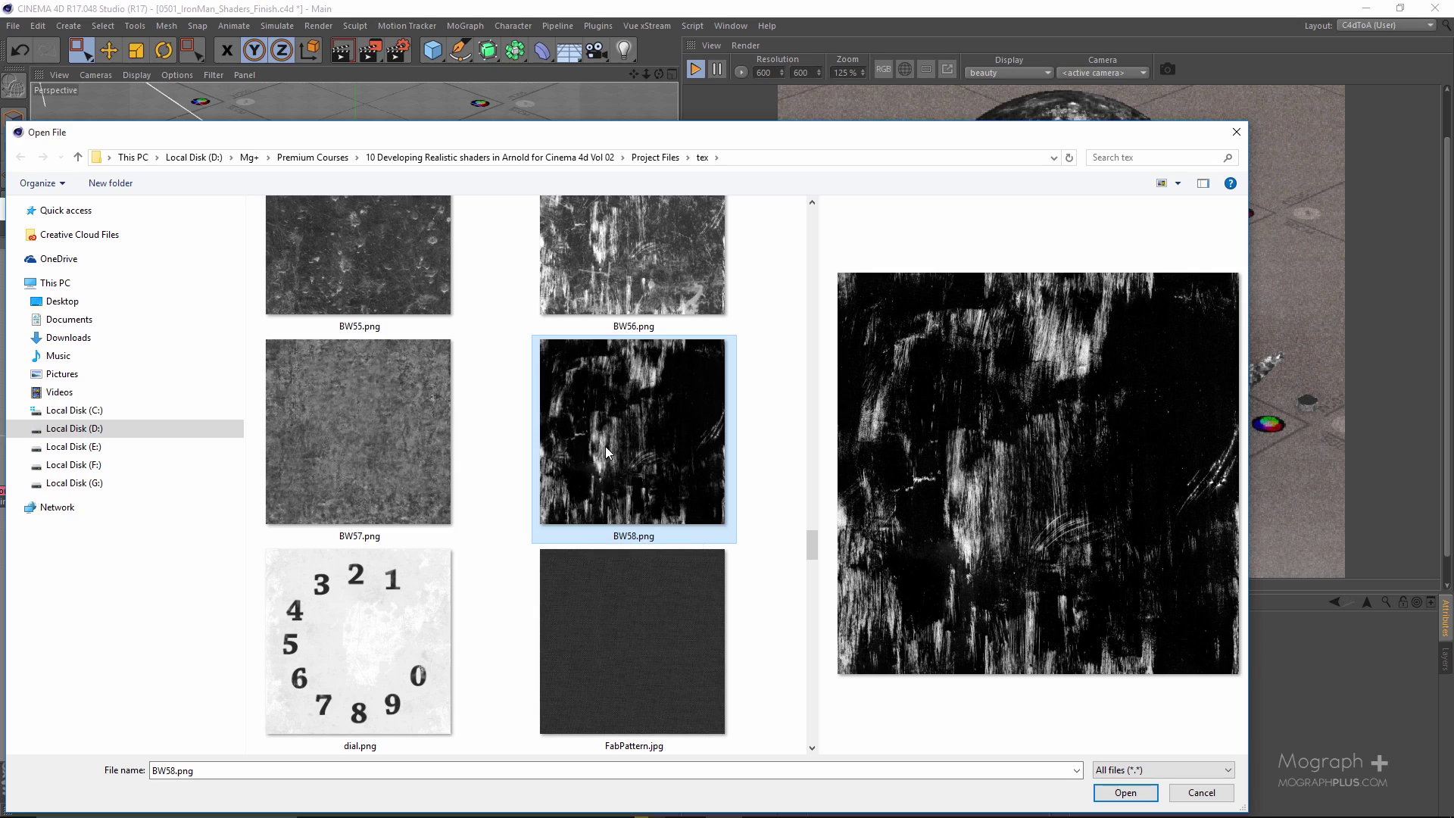
{"action": "left_click", "coordinate": [647, 289]}
{"action": "left_click", "coordinate": [647, 447]}
{"action": "double_click", "coordinate": [631, 511]}
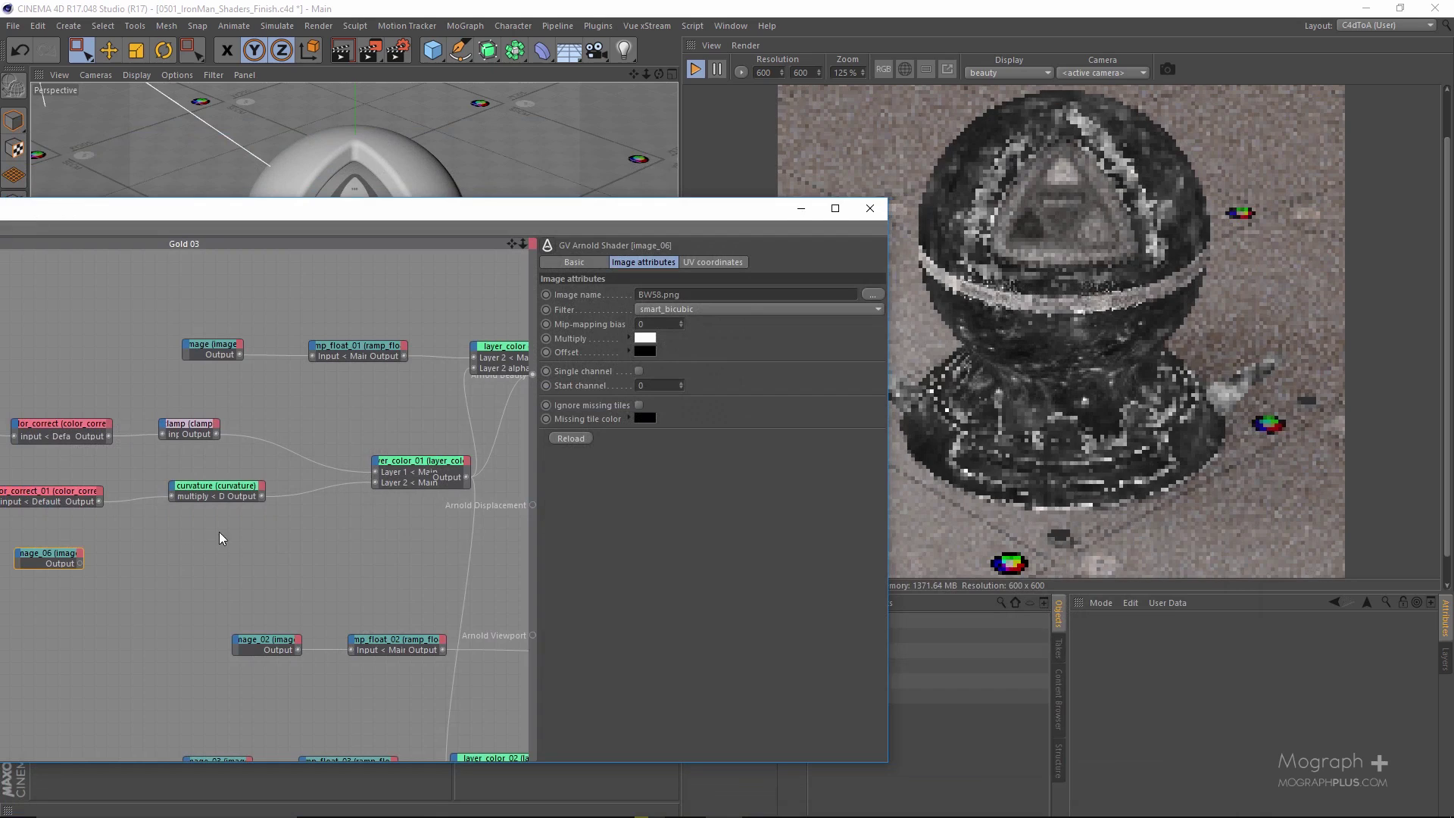
Route image_06's output to Arnold Beauty for preview and set its U offset to 0.66
{"action": "left_click_drag", "start_coordinate": [141, 578], "coordinate": [39, 524]}
{"action": "key", "text": "c"}
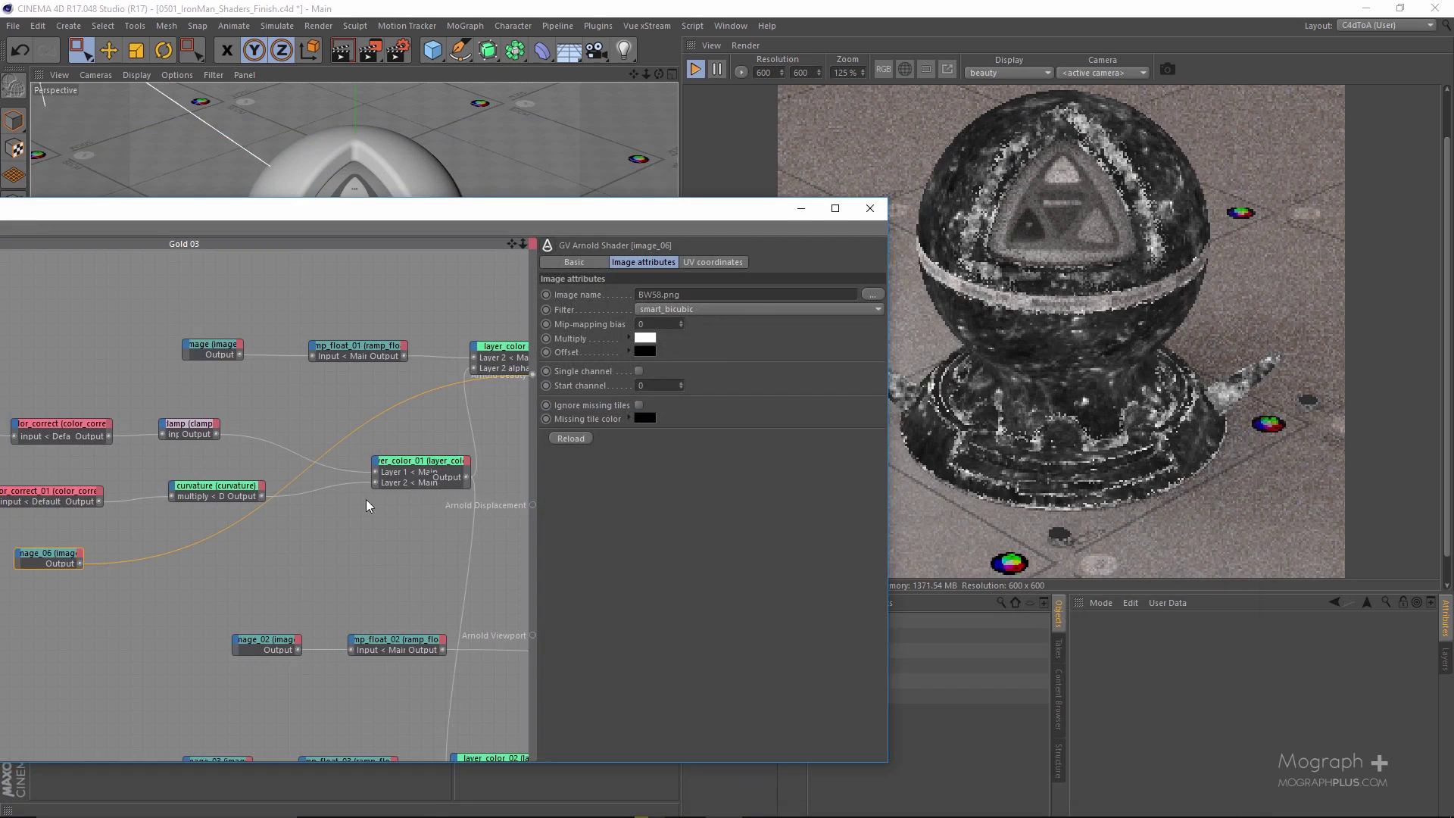
{"action": "left_click", "coordinate": [725, 262]}
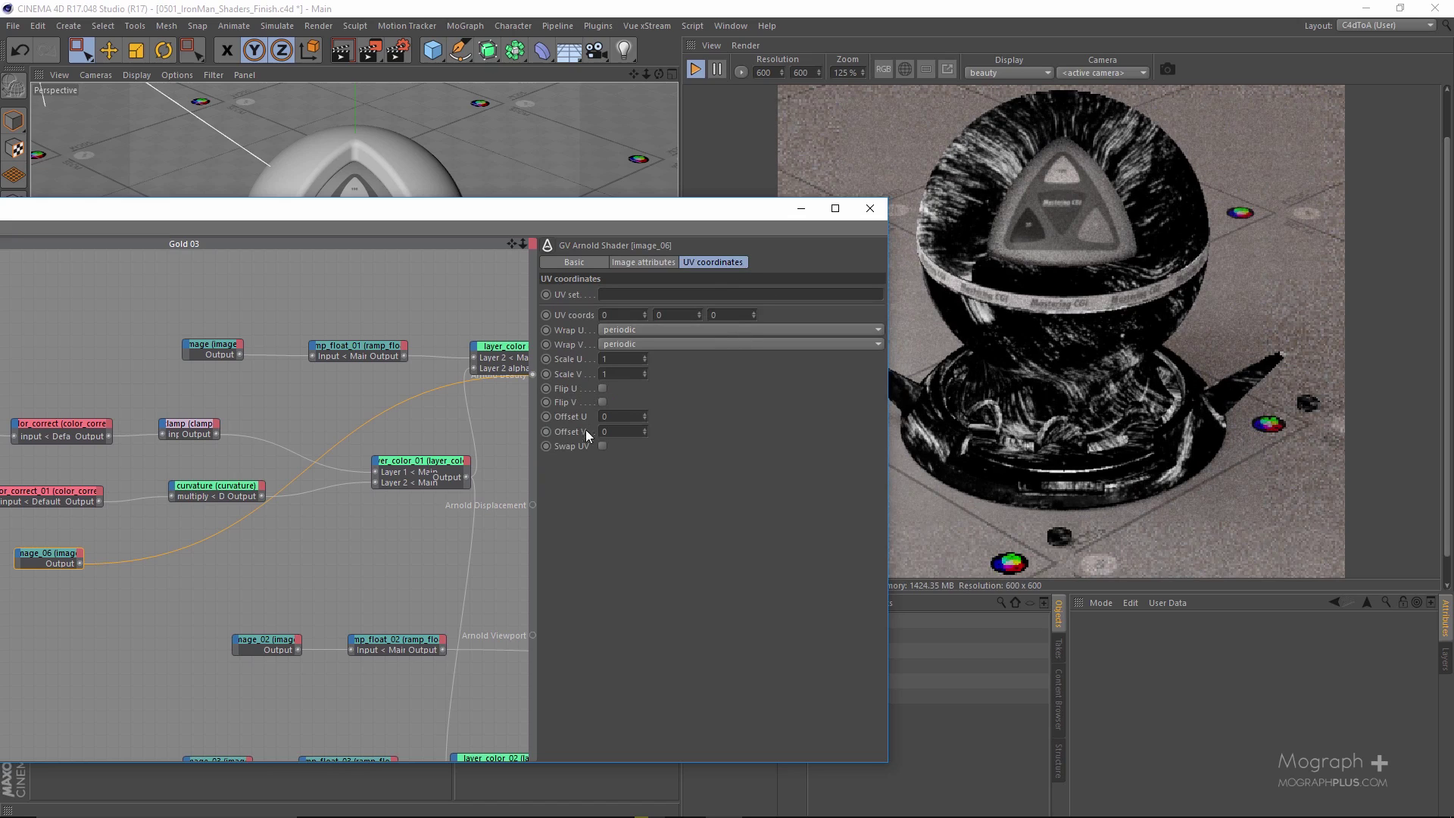
{"action": "scroll", "coordinate": [626, 417], "scroll_direction": "up", "scroll_amount": 17}
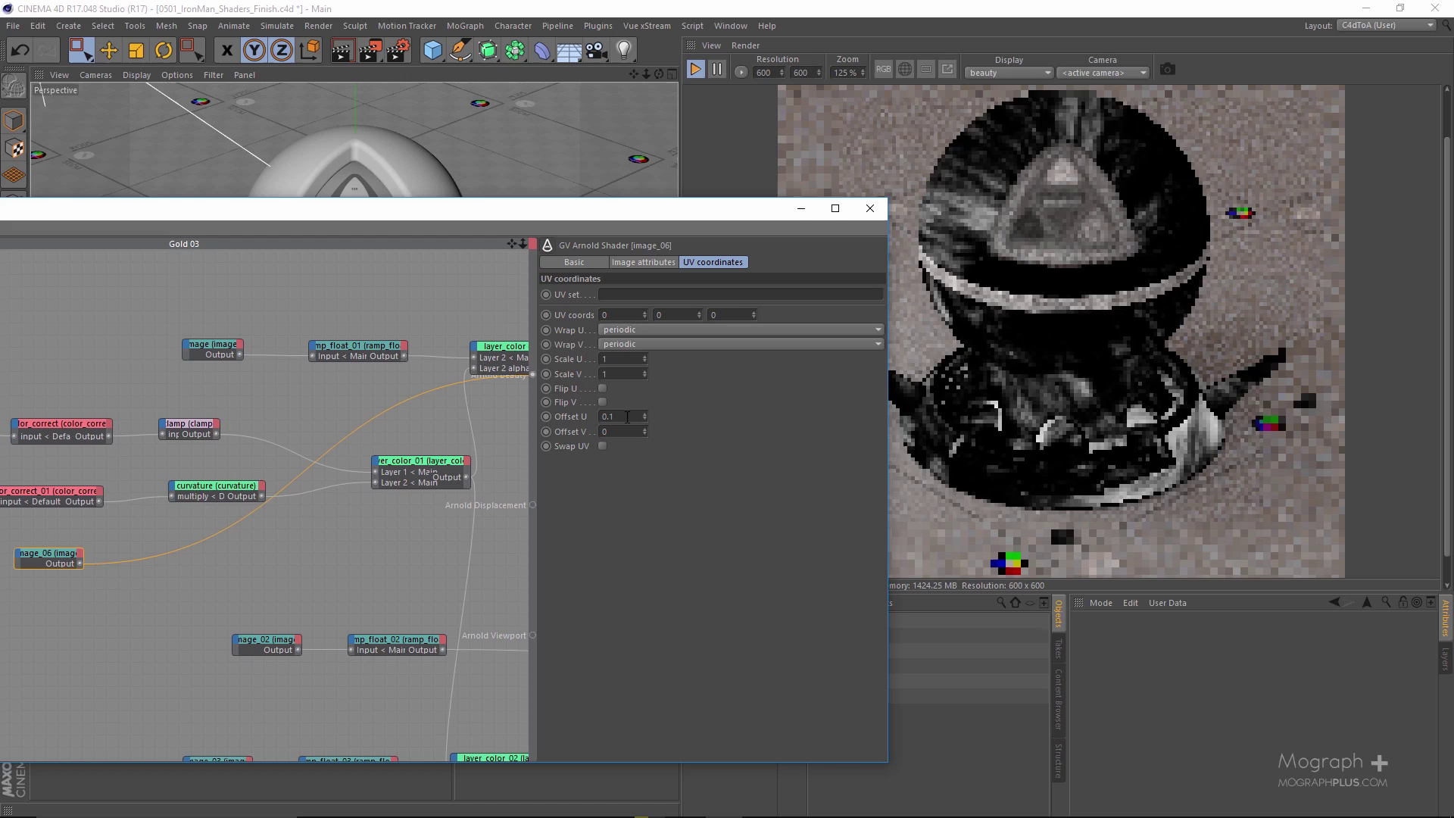
{"action": "scroll", "coordinate": [627, 417], "scroll_direction": "up", "scroll_amount": 11}
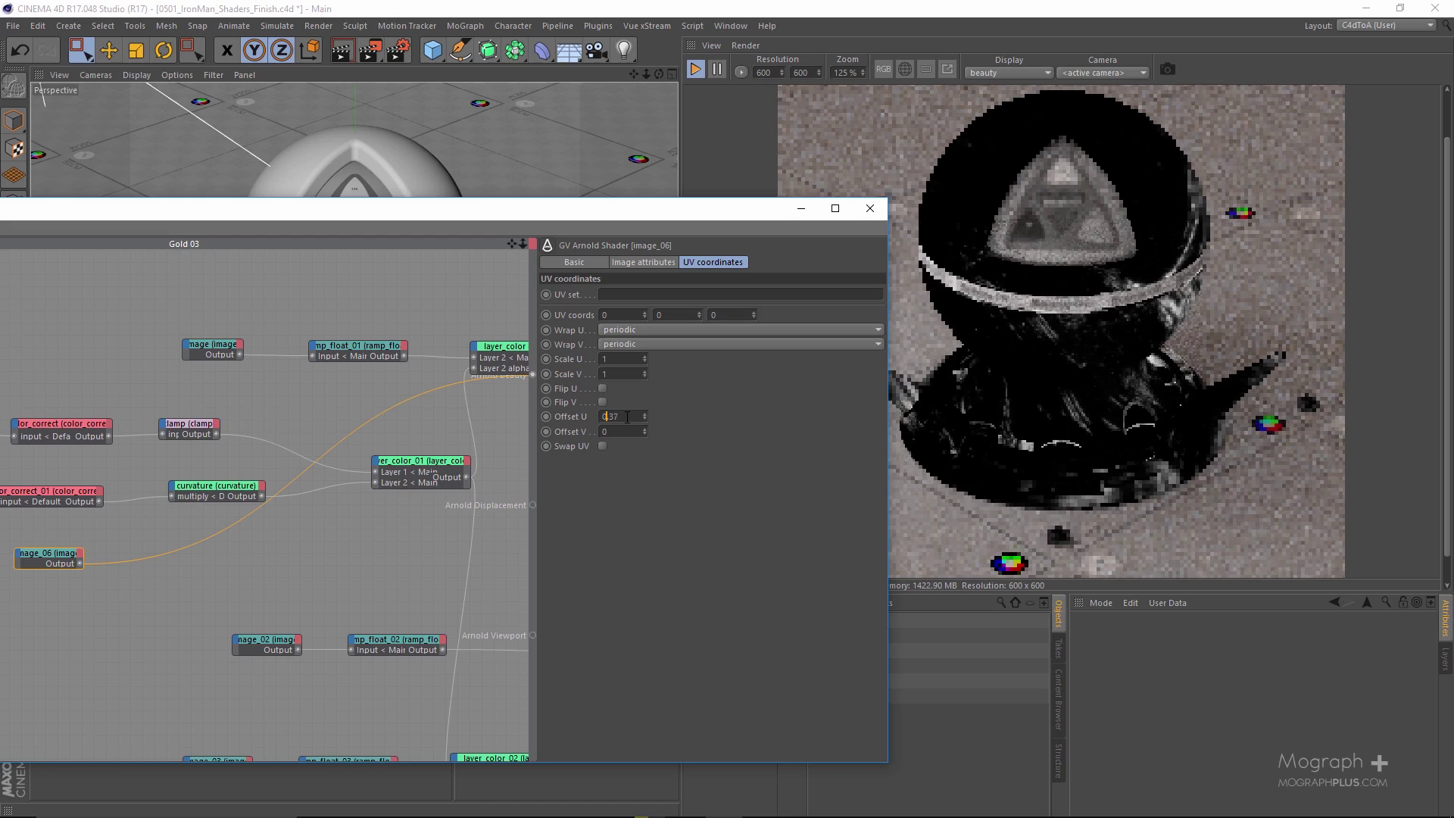
{"action": "type", "text": "0.47"}
{"action": "key", "text": "Return"}
{"action": "type", "text": "0.51"}
{"action": "key", "text": "Return"}
{"action": "type", "text": "0.55"}
{"action": "key", "text": "Return"}
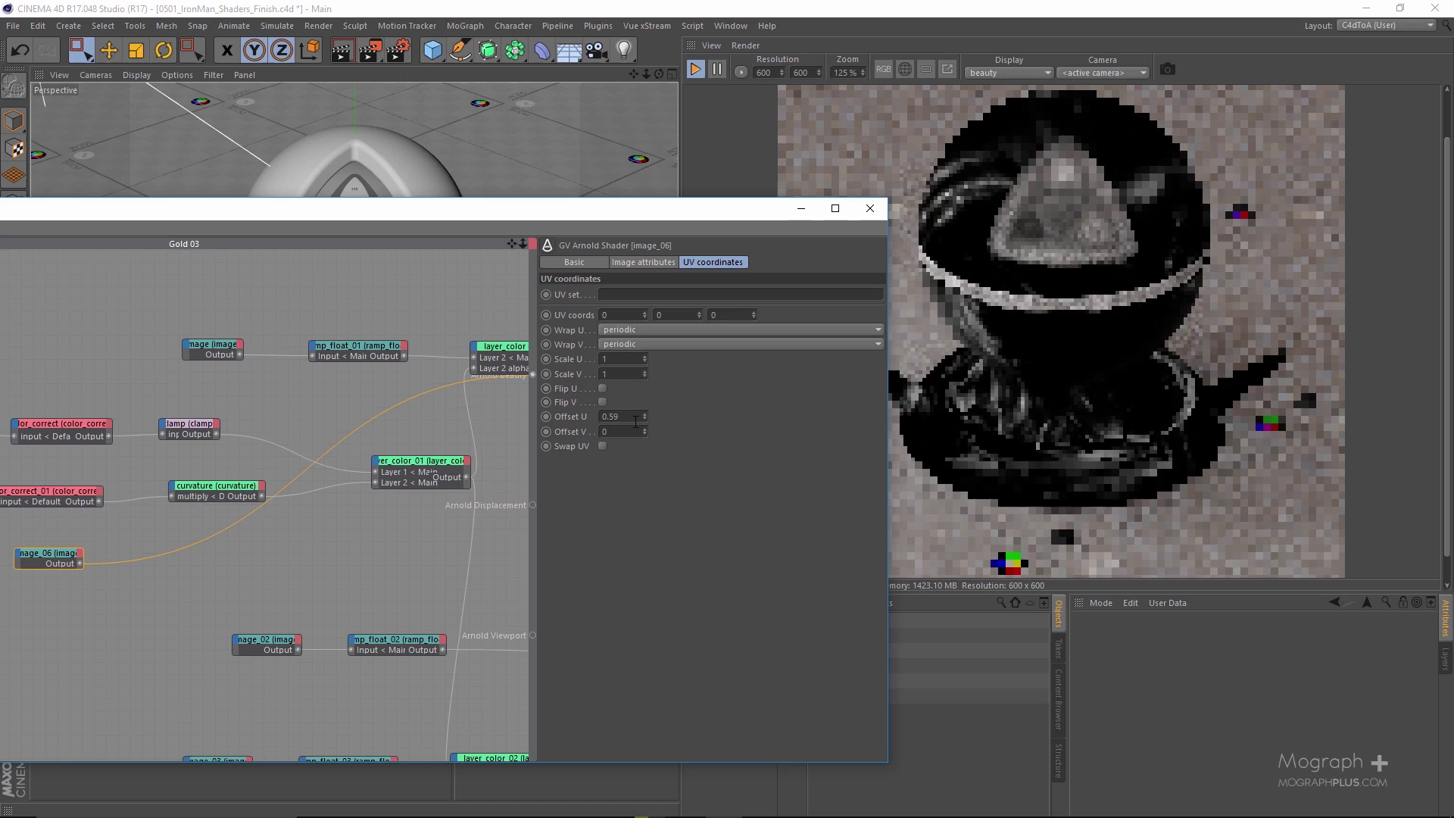
{"action": "type", "text": "0.64"}
{"action": "key", "text": "Return"}
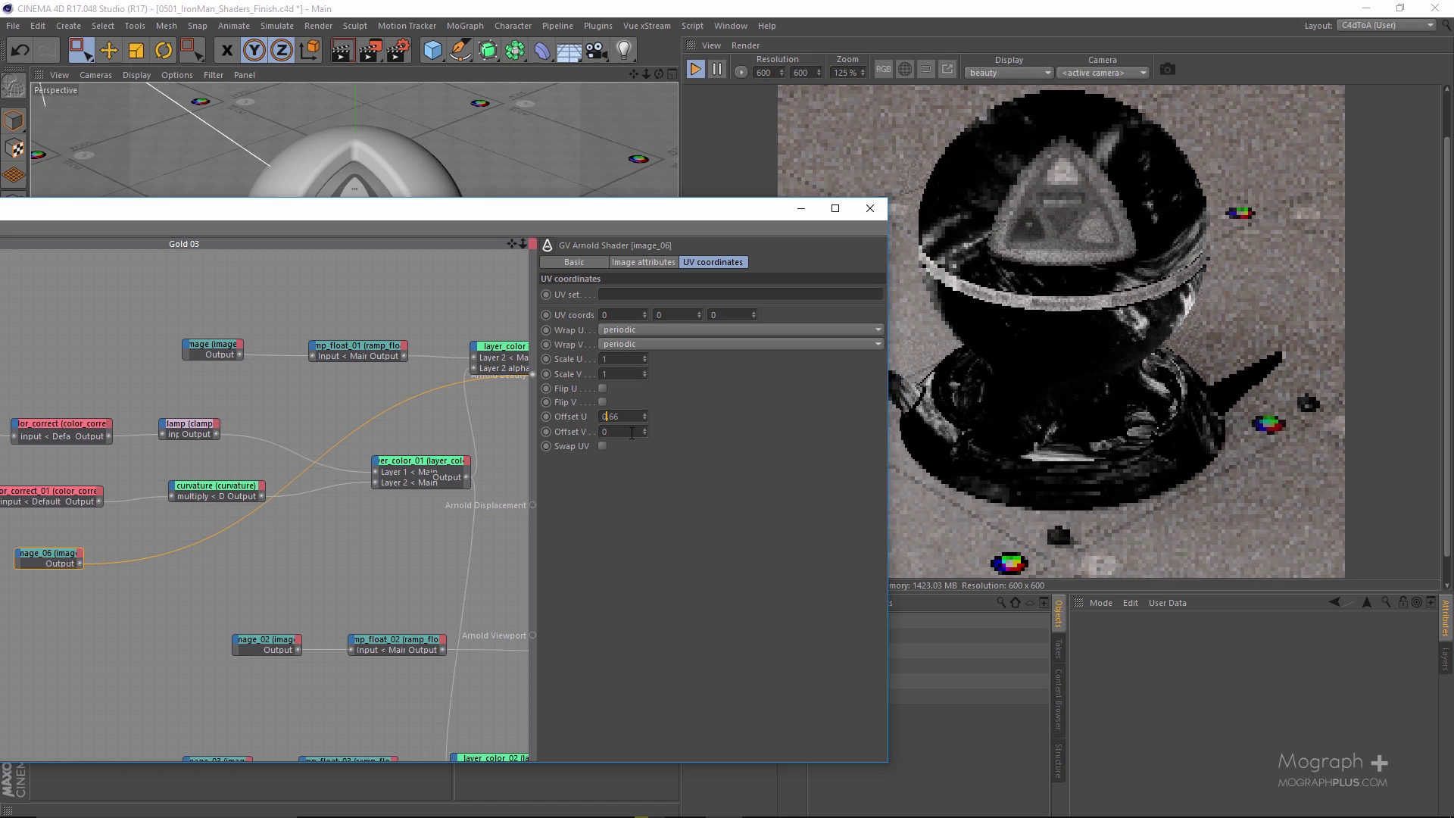
{"action": "type", "text": "0.66"}
{"action": "key", "text": "Return"}
Set image_06's V offset to 0.44 while checking the scratch placement in the render
{"action": "double_click", "coordinate": [630, 429]}
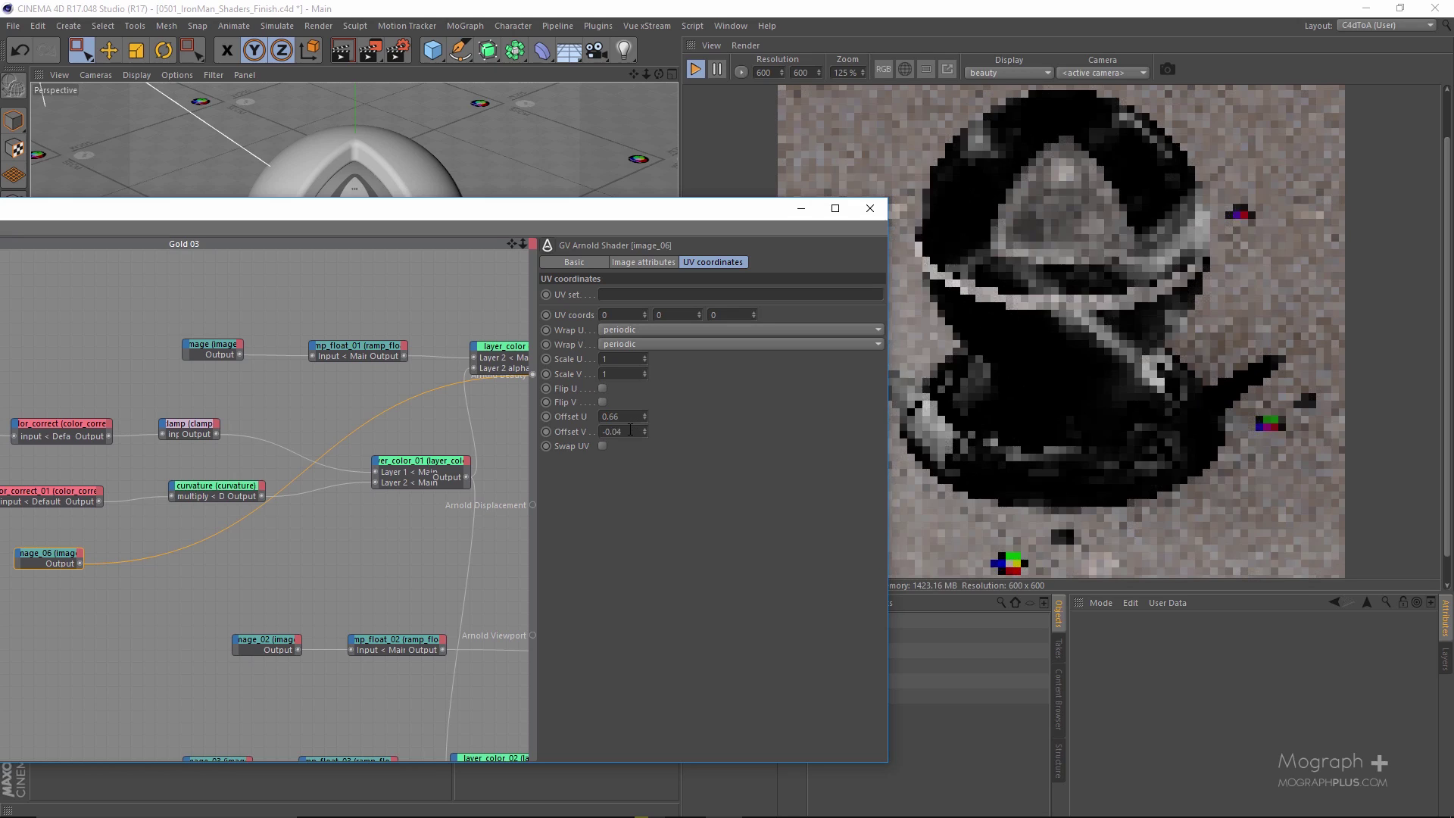
{"action": "type", "text": "0.15"}
{"action": "key", "text": "Return"}
{"action": "double_click", "coordinate": [630, 429]}
{"action": "type", "text": "0.31"}
{"action": "key", "text": "Return"}
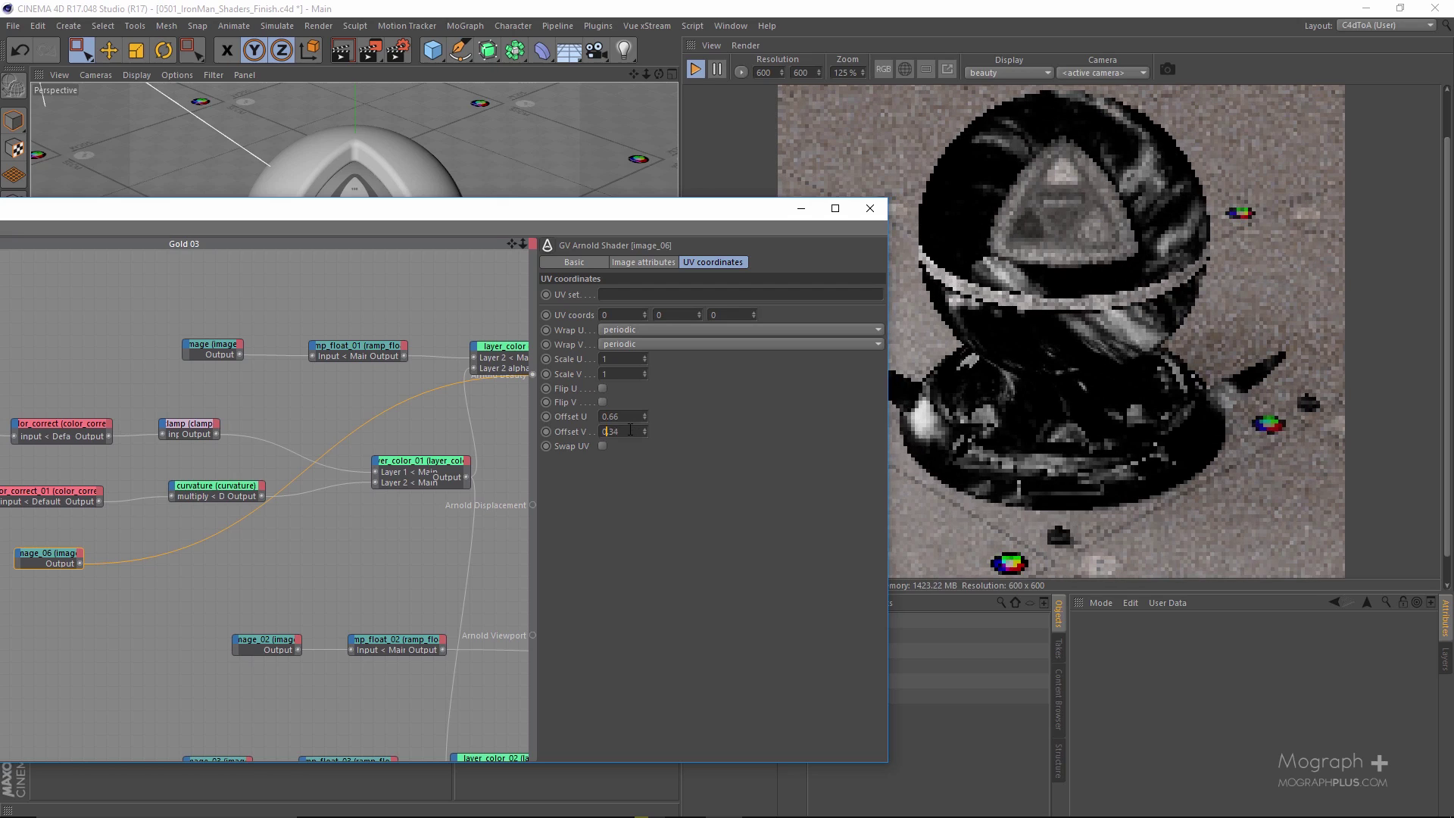
{"action": "double_click", "coordinate": [630, 430]}
{"action": "type", "text": "0.4"}
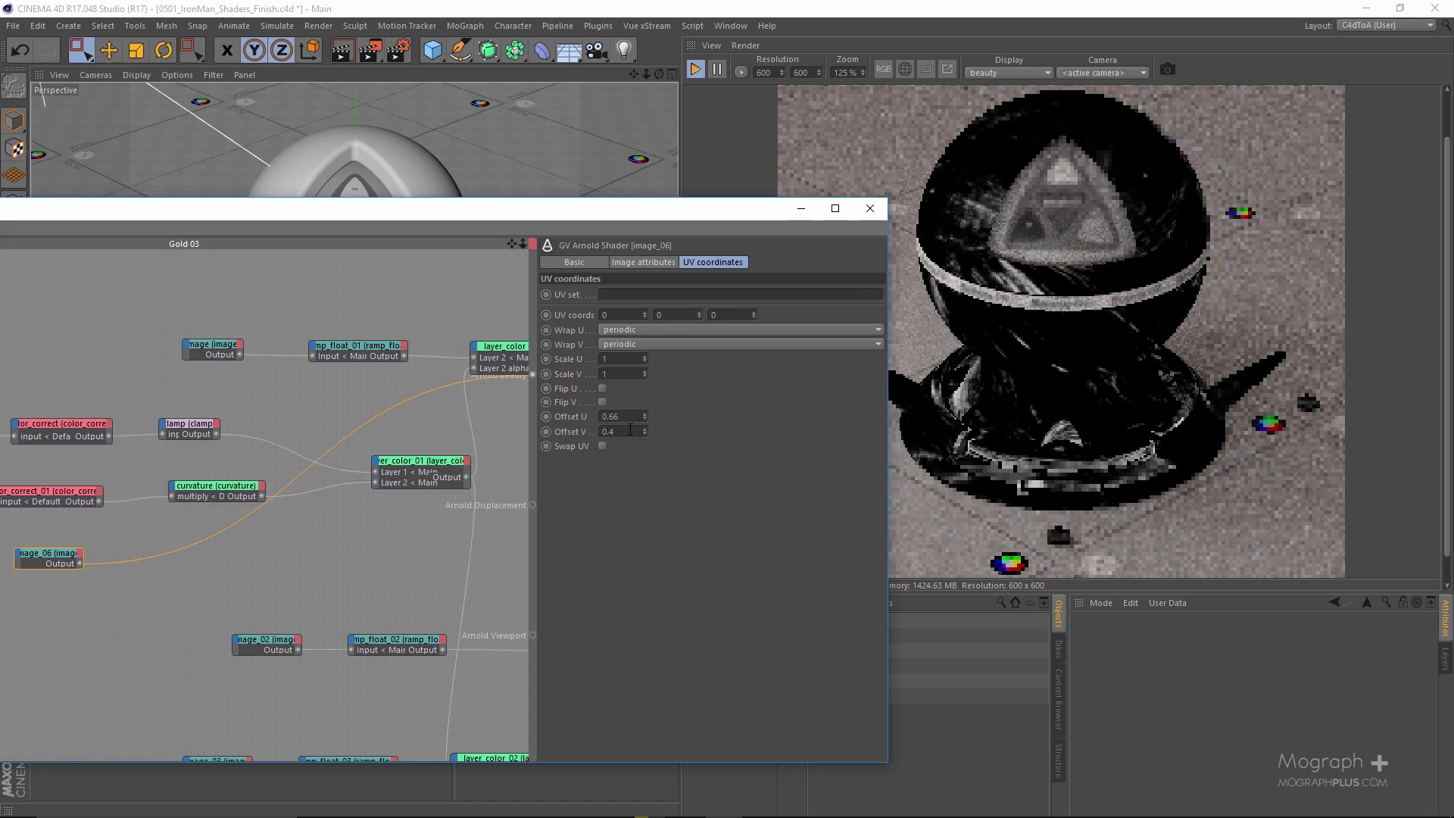
{"action": "type", "text": "4"}
{"action": "key", "text": "Return"}
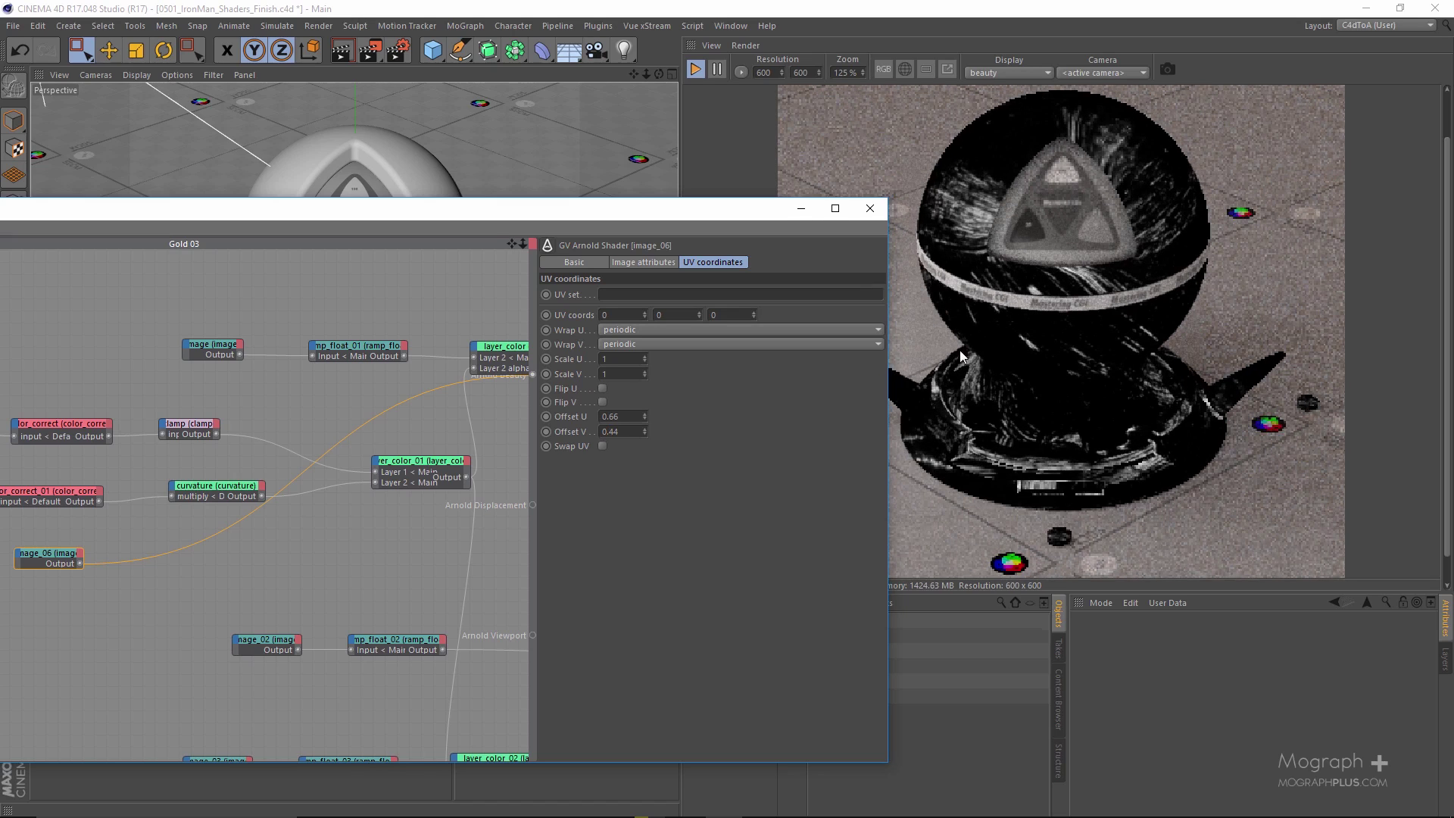
Insert a color_correct node after image_06 on its output to Arnold Beauty
{"action": "left_click_drag", "start_coordinate": [541, 213], "coordinate": [798, 196]}
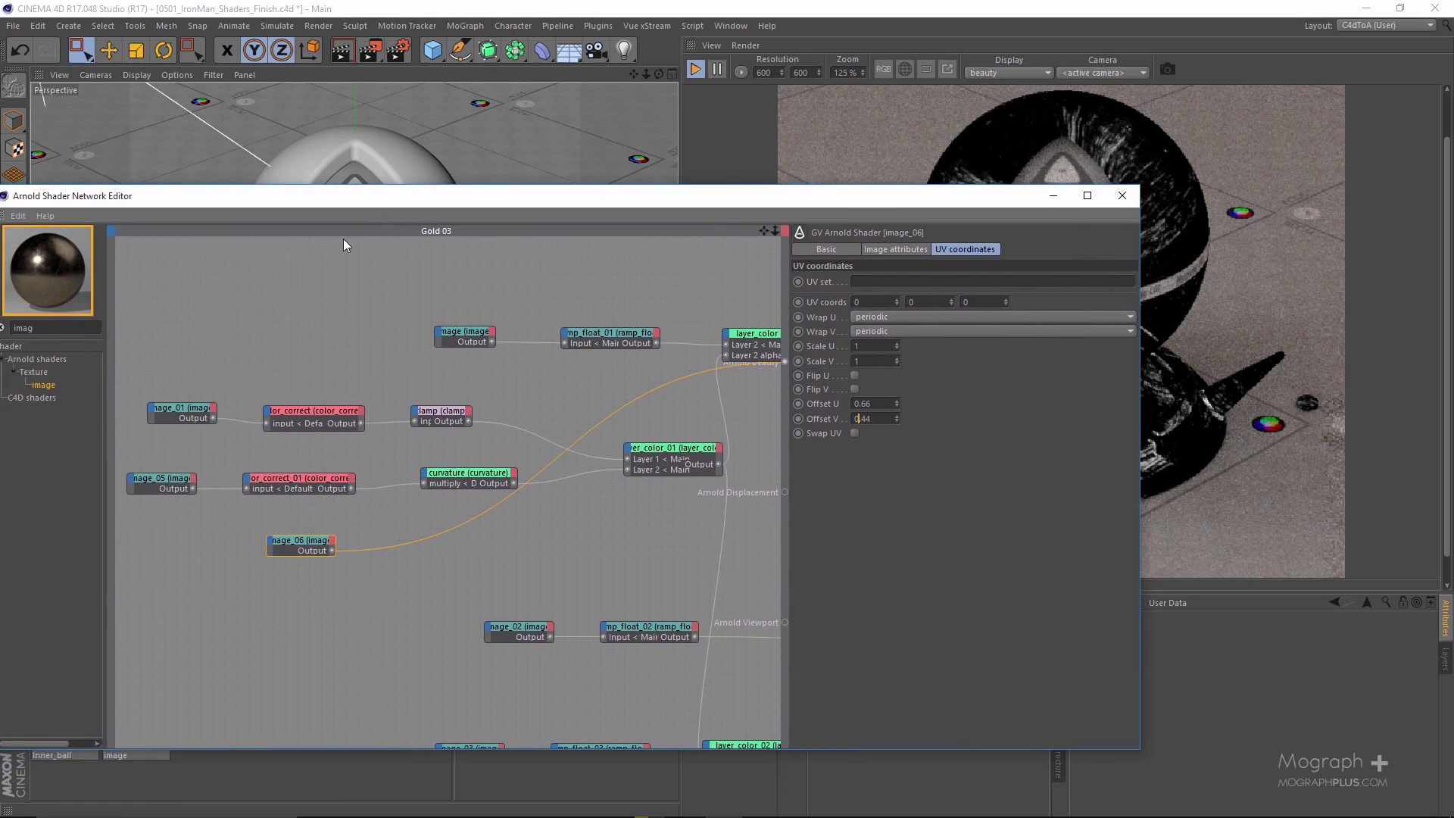
{"action": "left_click_drag", "start_coordinate": [361, 196], "coordinate": [449, 193]}
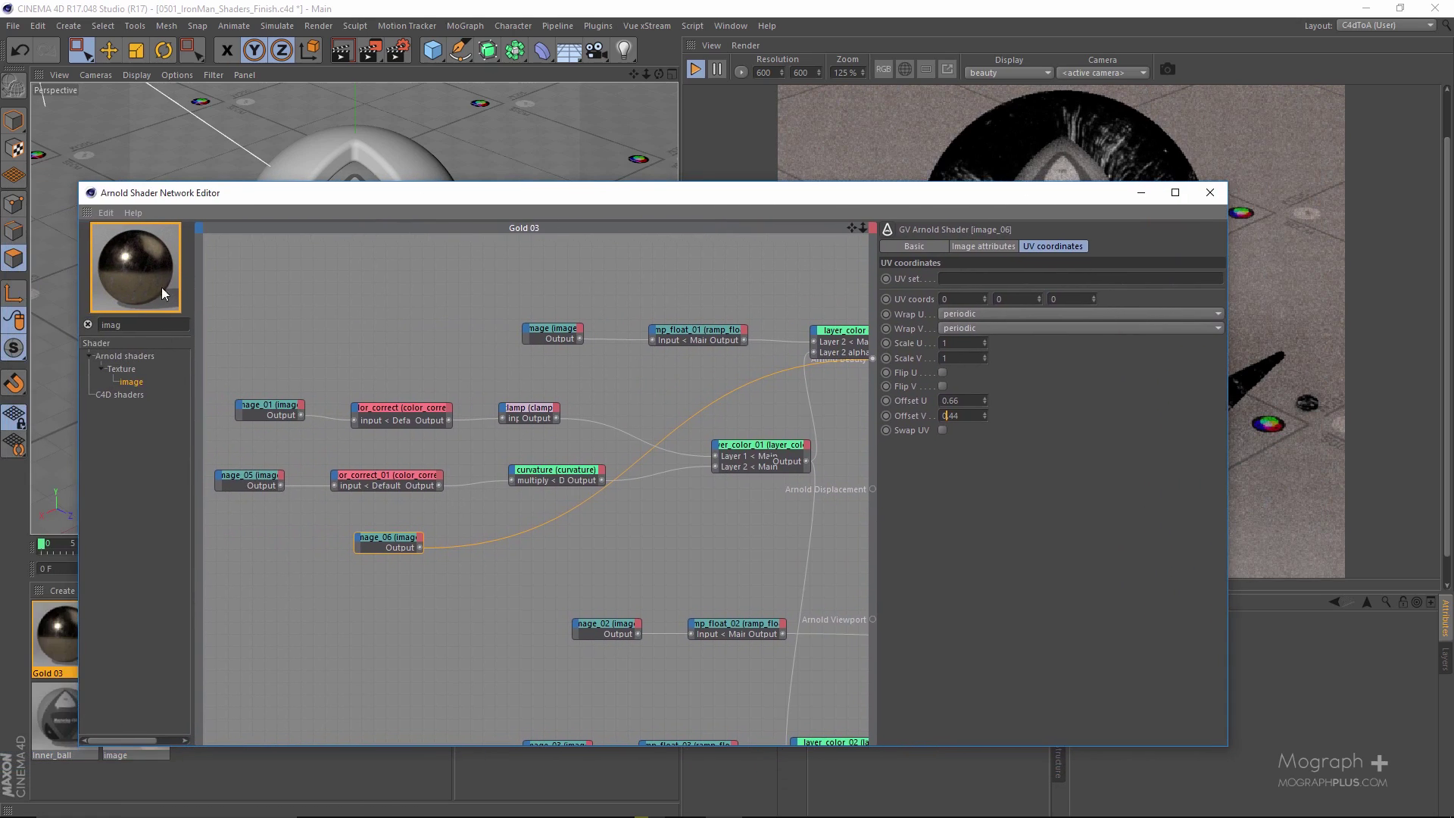
{"action": "double_click", "coordinate": [142, 324]}
{"action": "type", "text": "corr"}
{"action": "left_click", "coordinate": [154, 382]}
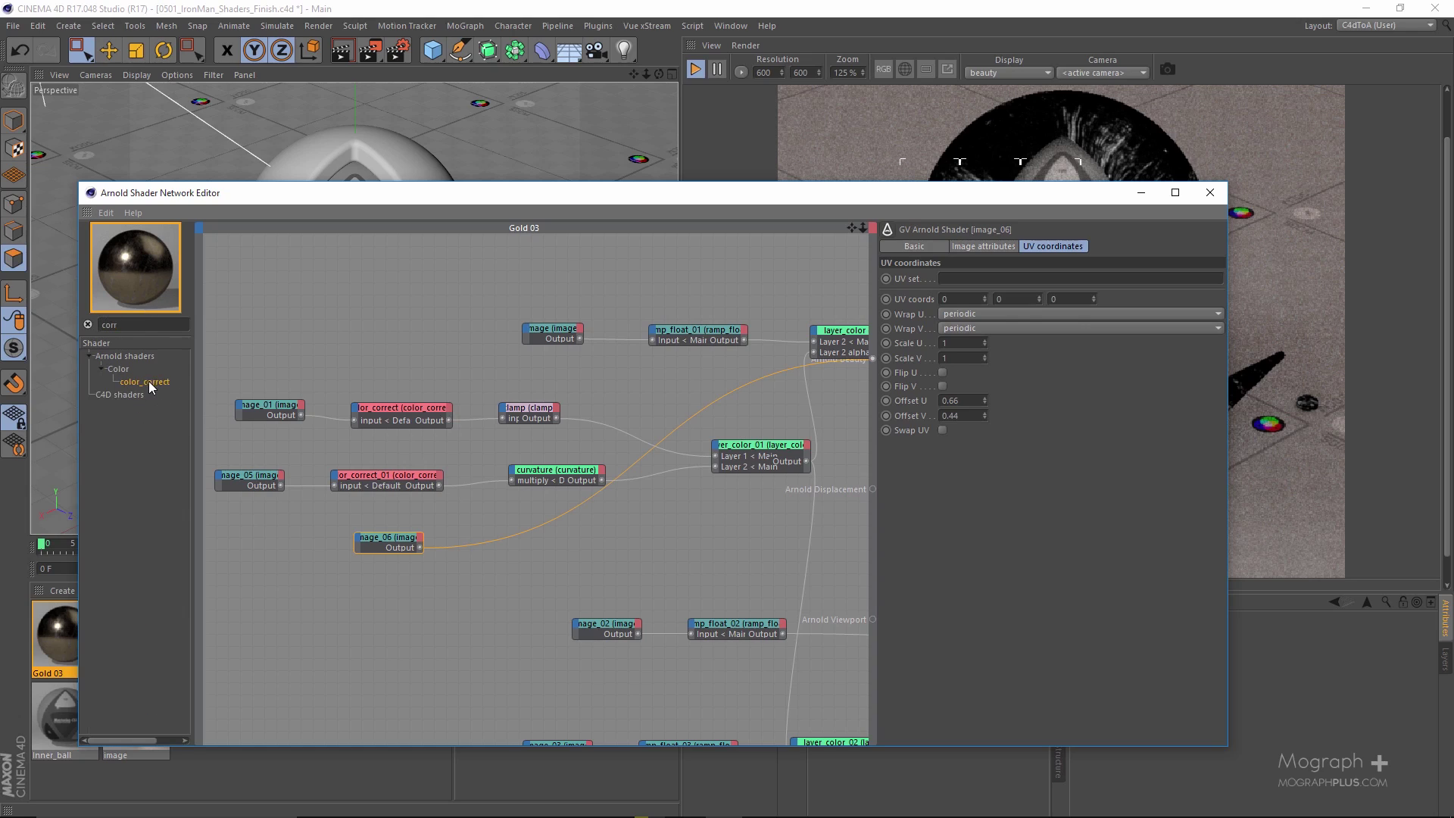
{"action": "right_click", "coordinate": [371, 538]}
{"action": "left_click", "coordinate": [416, 567]}
{"action": "left_click", "coordinate": [524, 589]}
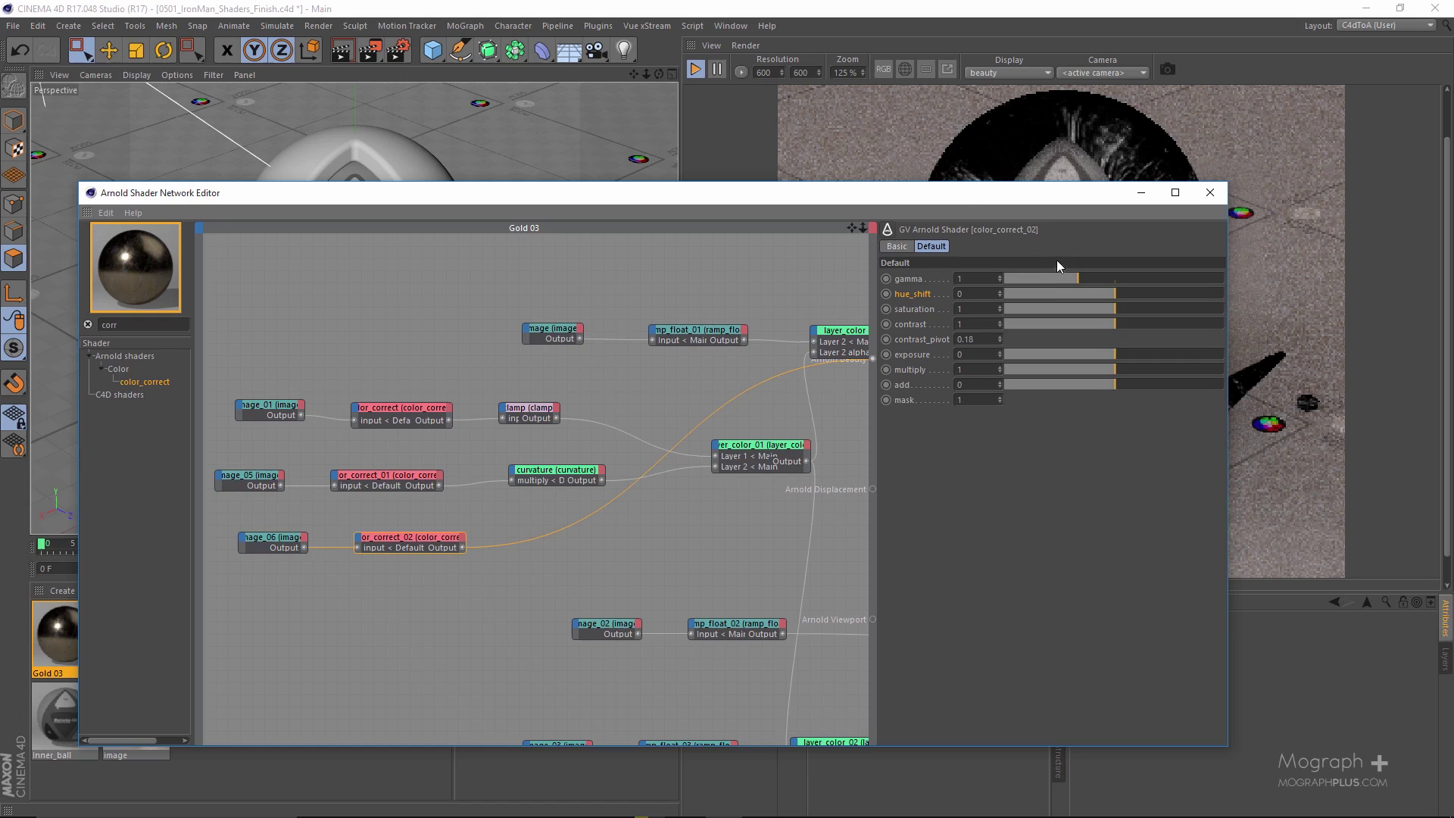
Set the exposure of color_correct_02 to 1
{"action": "left_click_drag", "start_coordinate": [1022, 202], "coordinate": [574, 192]}
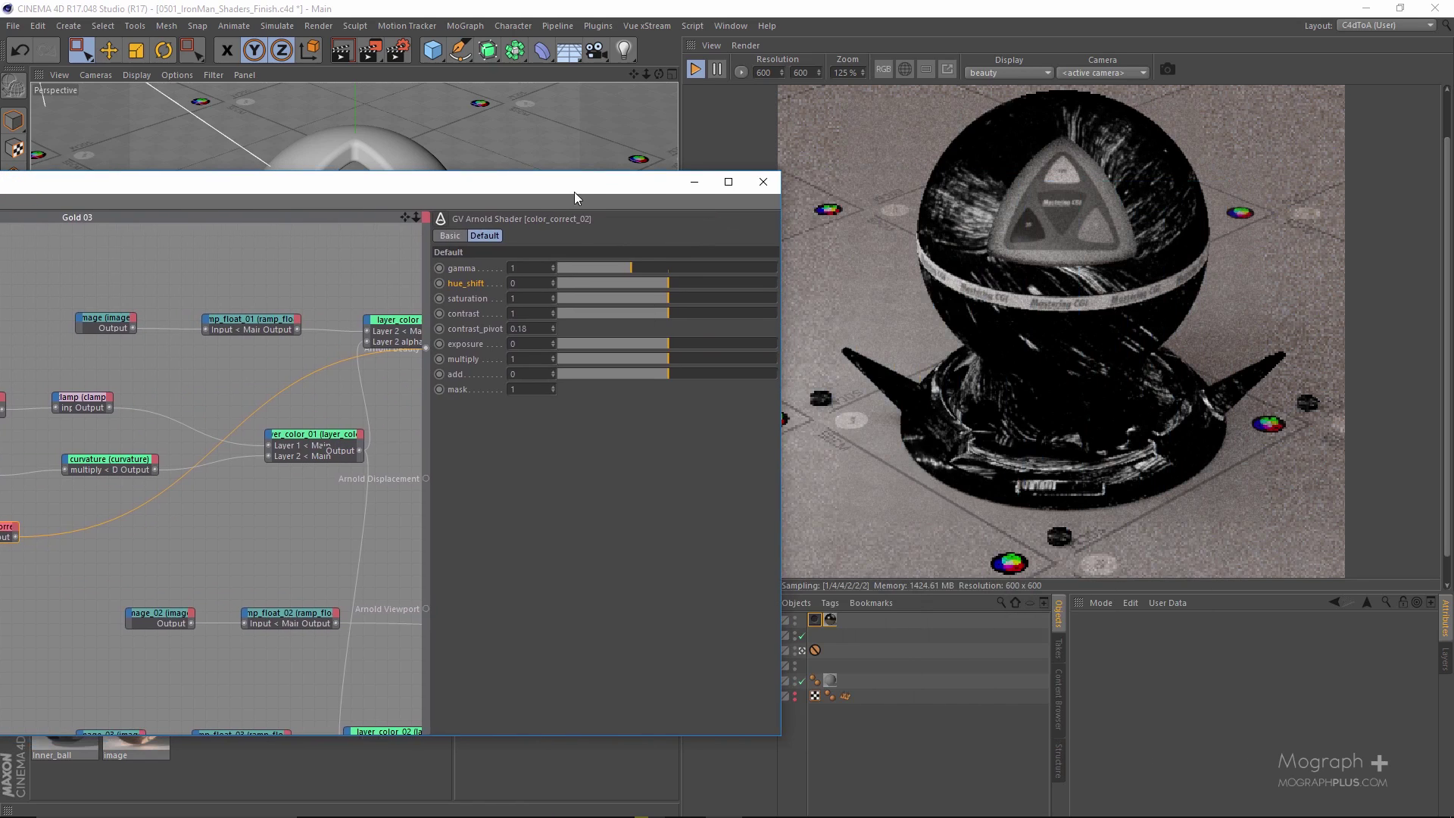
{"action": "double_click", "coordinate": [521, 346]}
{"action": "type", "text": "1"}
{"action": "key", "text": "Return"}
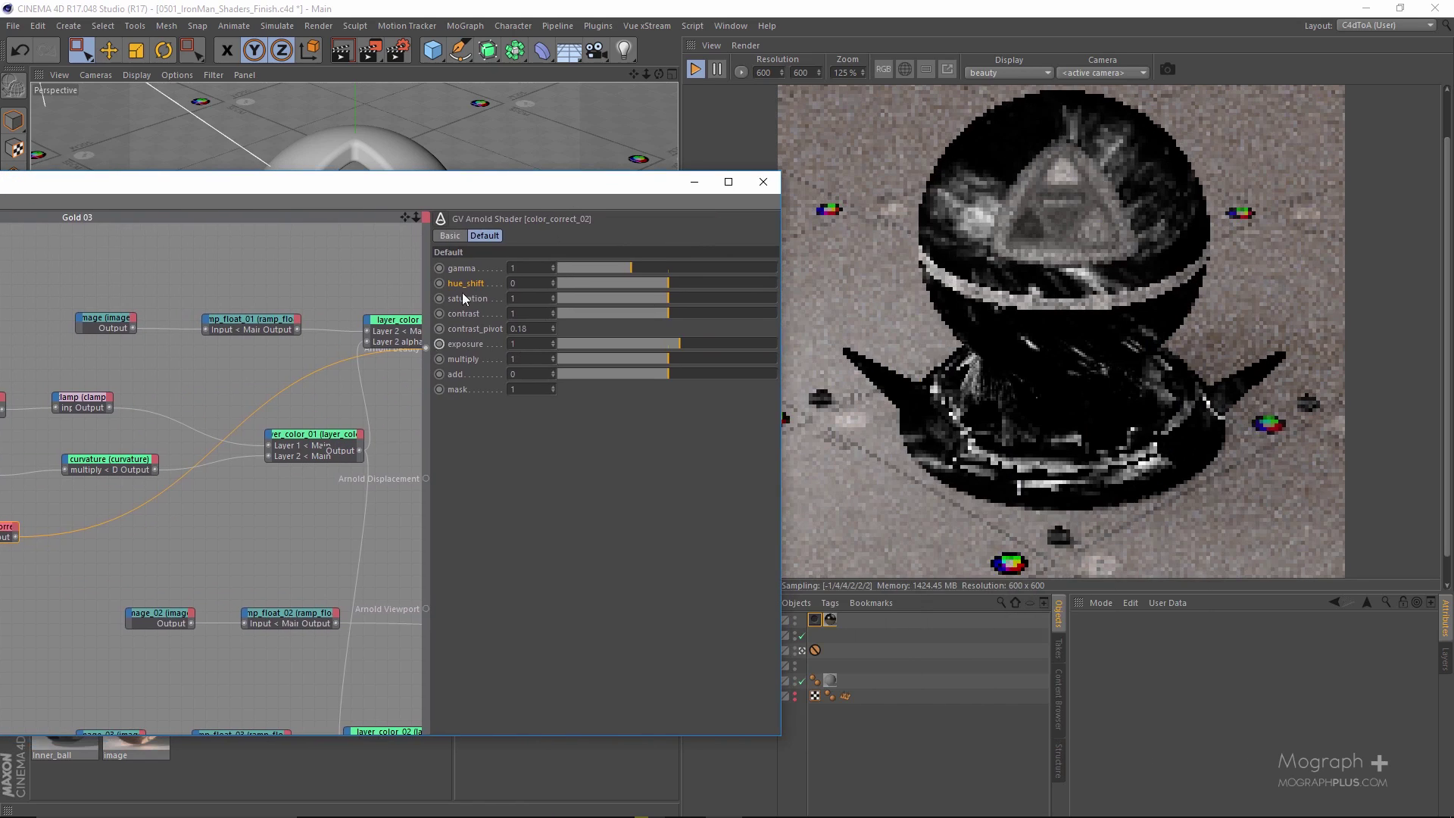
Duplicate the clamp node below the curvature node and connect color_correct_02's output to its input
{"action": "left_click_drag", "start_coordinate": [545, 191], "coordinate": [921, 161]}
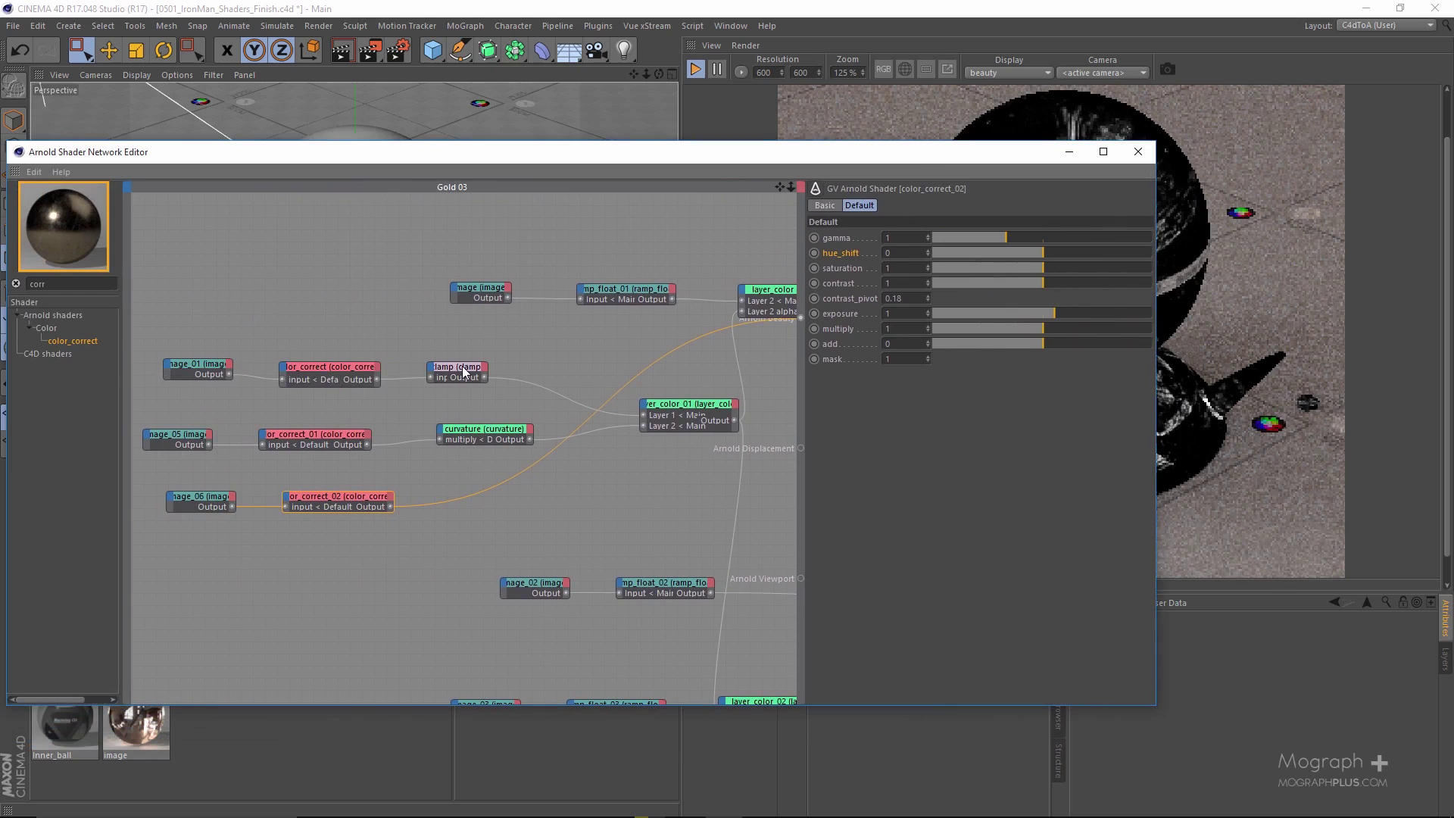
{"action": "left_click_drag", "start_coordinate": [463, 371], "coordinate": [483, 497], "text": "ctrl"}
{"action": "scroll", "coordinate": [433, 547], "scroll_direction": "up", "scroll_amount": 3}
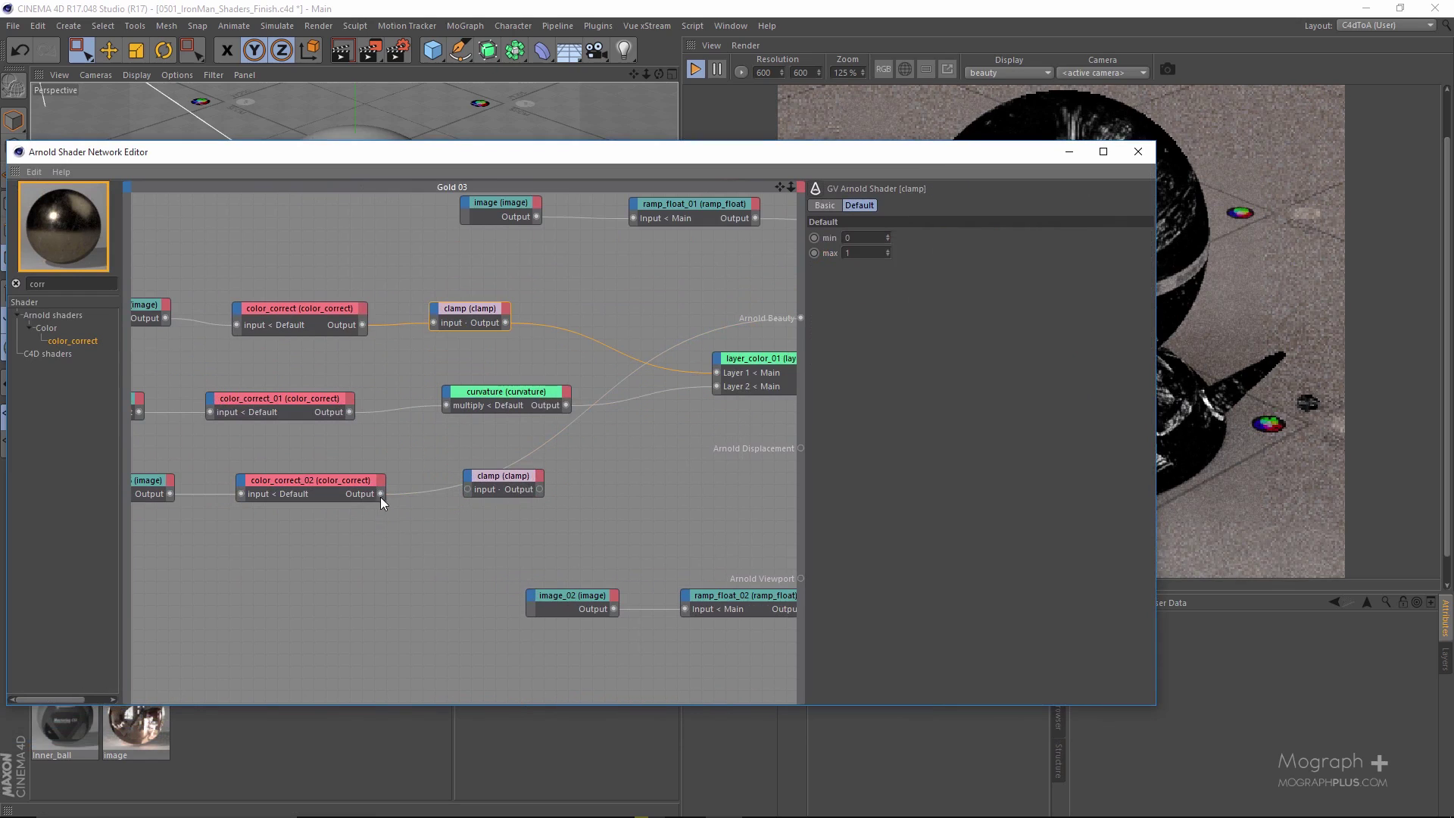
{"action": "left_click_drag", "start_coordinate": [467, 489], "coordinate": [468, 489]}
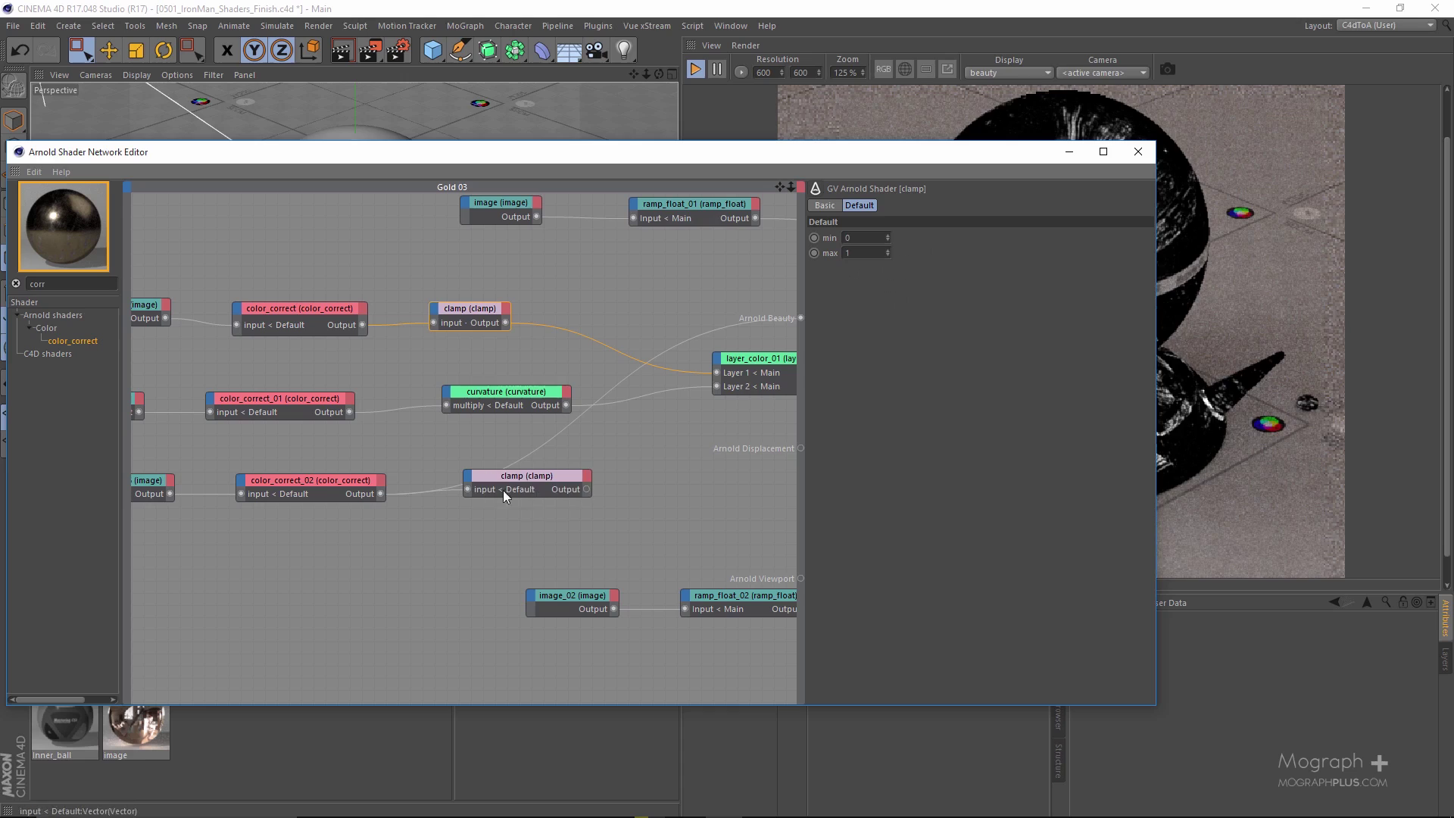
Connect the duplicated clamp's output to Layer 3 of layer_color_01 and route layer_color_01 to Arnold Beauty for preview
{"action": "left_click_drag", "start_coordinate": [585, 489], "coordinate": [711, 430]}
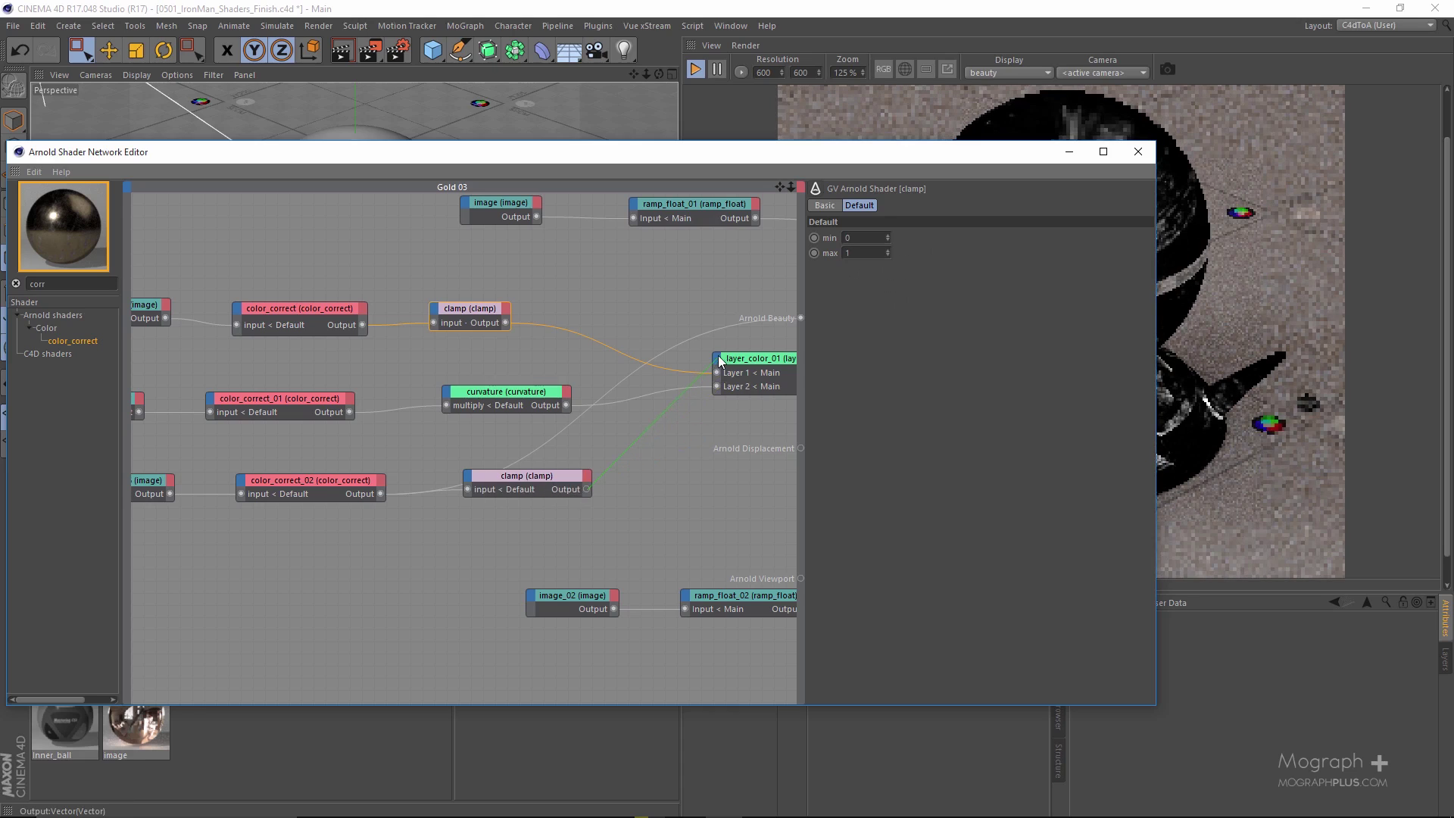
{"action": "left_click_drag", "start_coordinate": [716, 356], "coordinate": [719, 358]}
{"action": "mouse_move", "coordinate": [736, 368]}
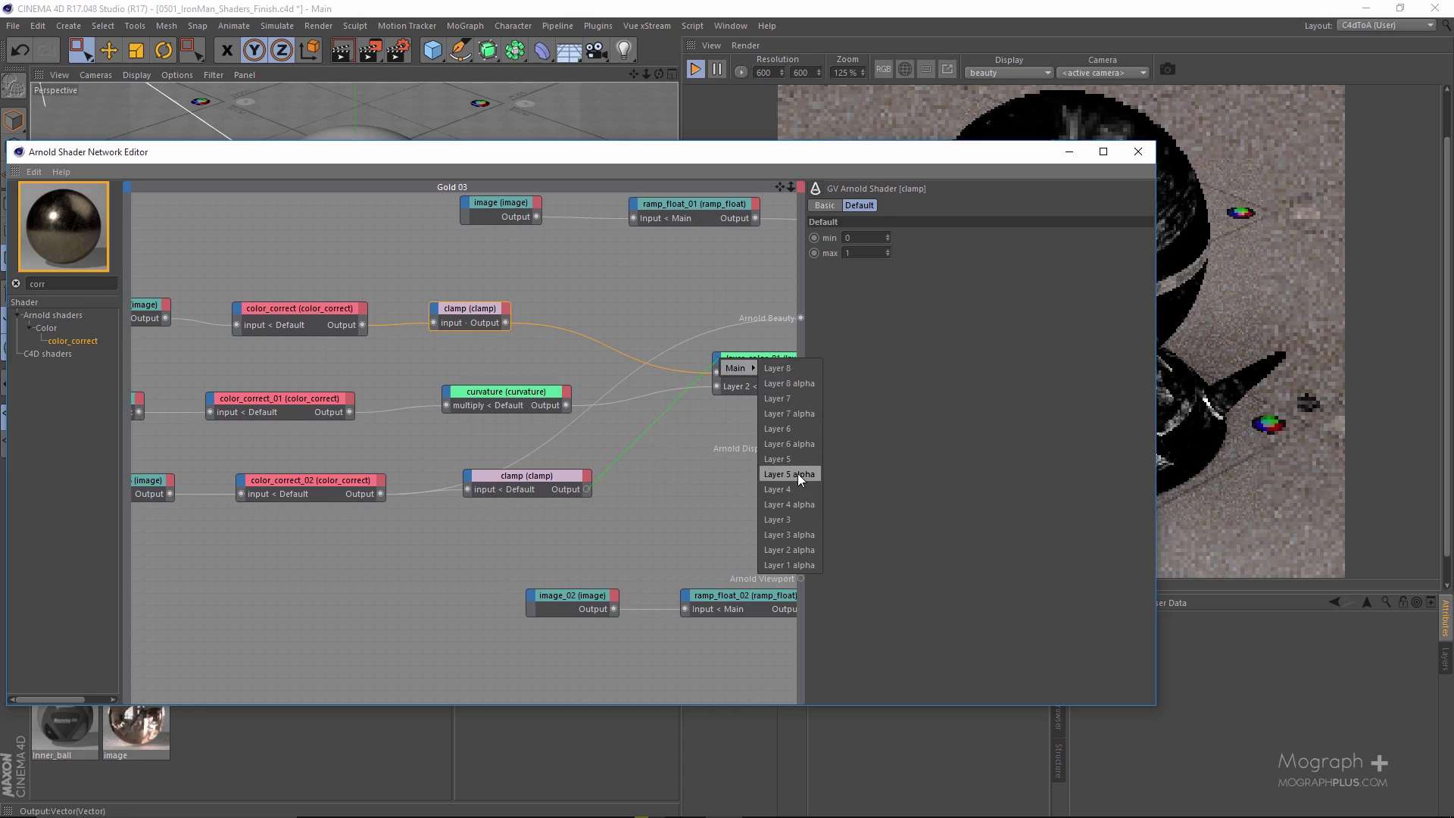
{"action": "left_click", "coordinate": [801, 517]}
{"action": "middle_click_drag", "start_coordinate": [699, 468], "coordinate": [578, 474]}
{"action": "middle_click_drag", "start_coordinate": [685, 432], "coordinate": [593, 443]}
Set layer_color_01's Layer 3 mode to Lighten and its Layer 3 alpha to 1
{"action": "left_click", "coordinate": [559, 380]}
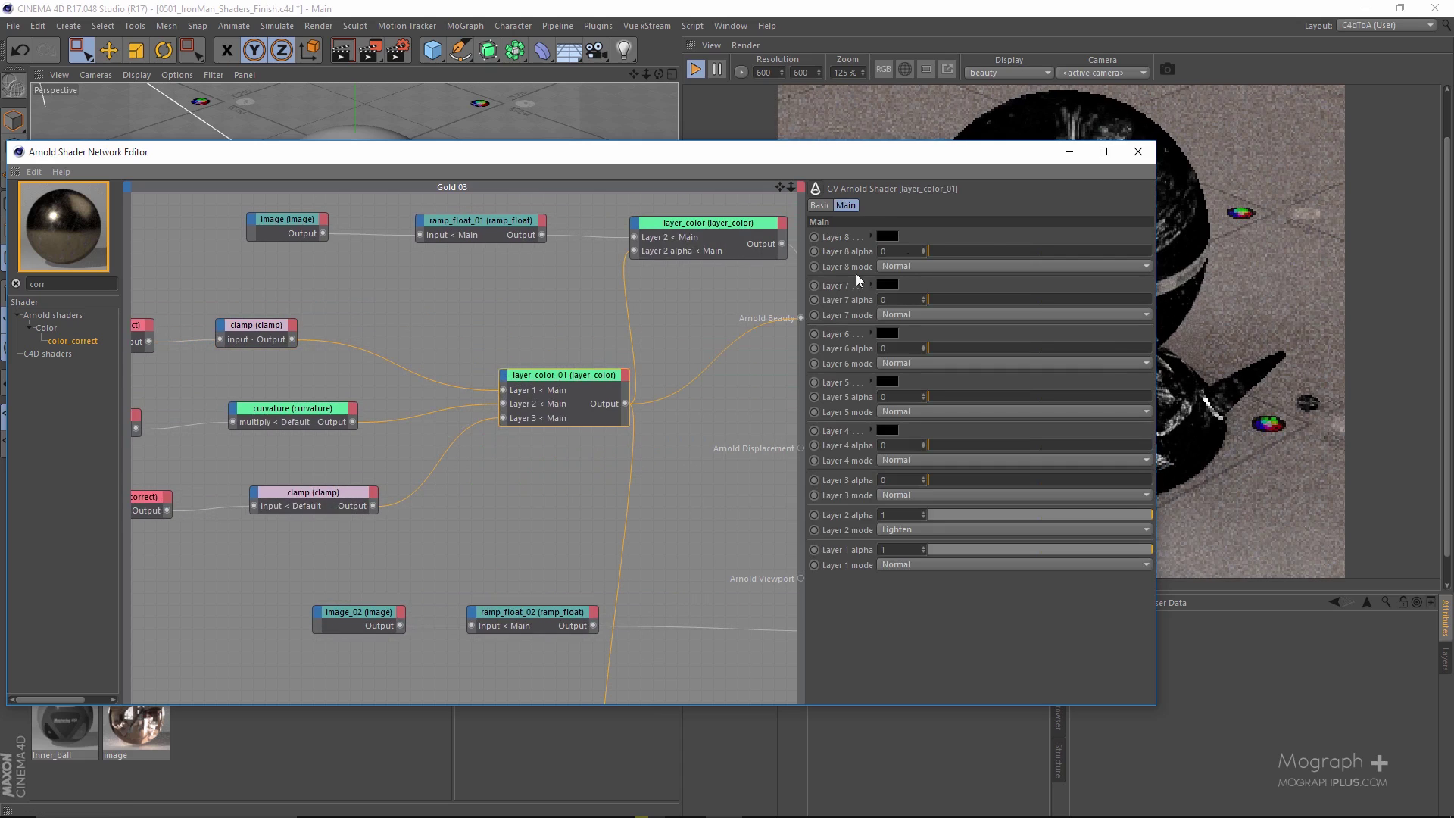
{"action": "left_click_drag", "start_coordinate": [907, 151], "coordinate": [658, 151]}
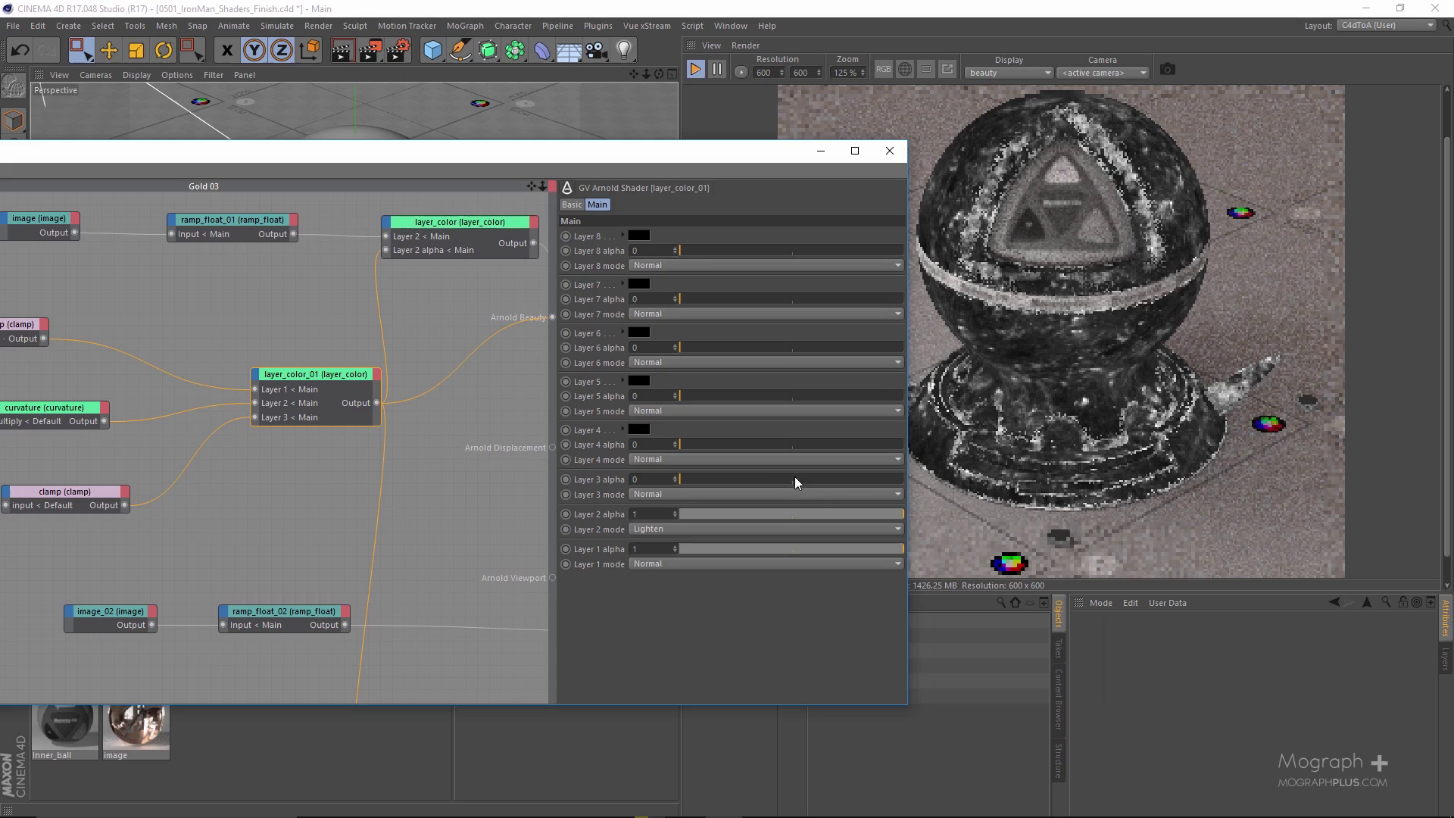
{"action": "left_click", "coordinate": [668, 494]}
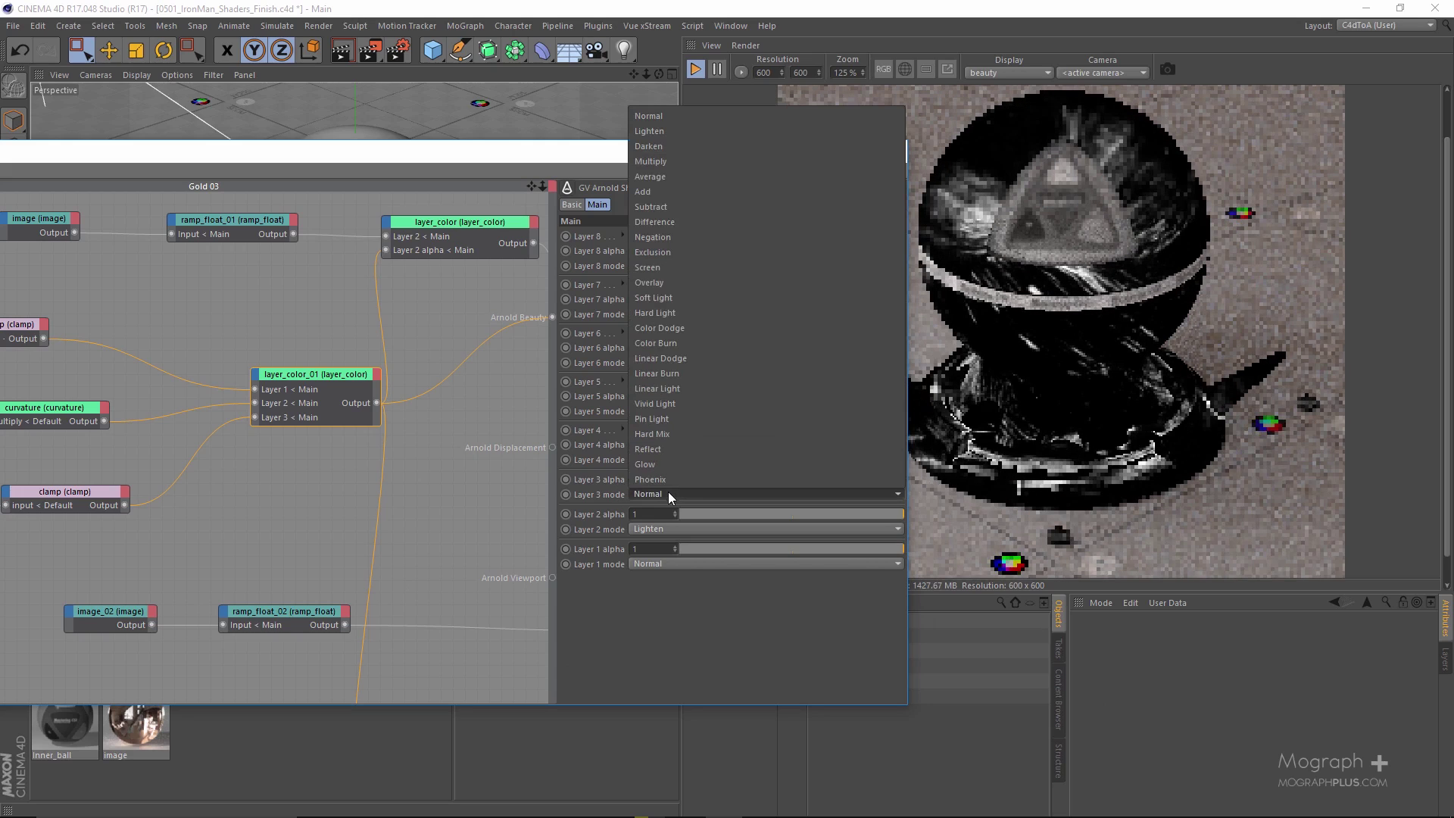
{"action": "left_click", "coordinate": [751, 132]}
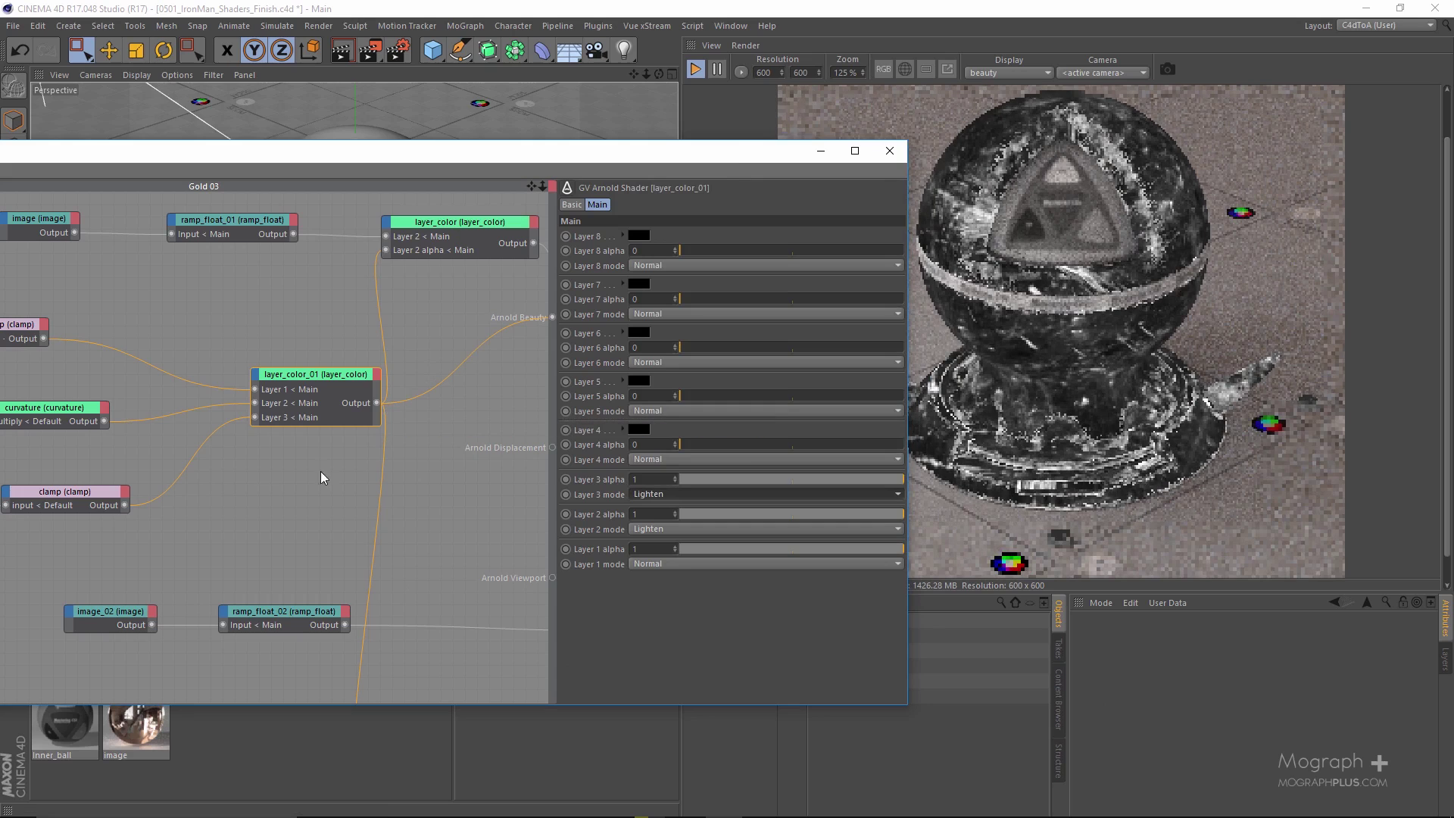
Route the bump2d node's output back to Arnold Beauty to render the complete gold material
{"action": "scroll", "coordinate": [366, 519], "scroll_direction": "down", "scroll_amount": 5}
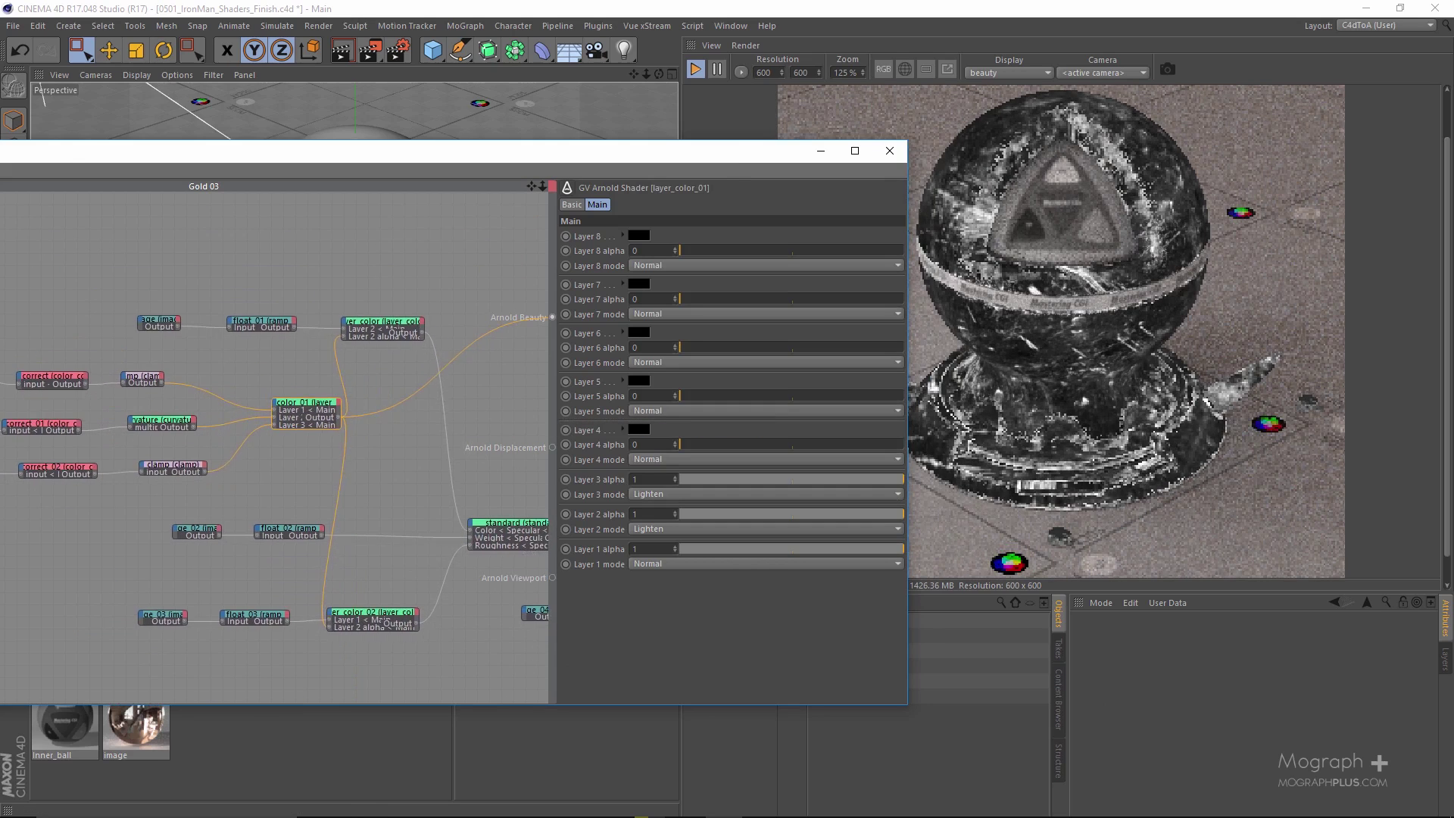
{"action": "scroll", "coordinate": [325, 431], "scroll_direction": "up", "scroll_amount": 5}
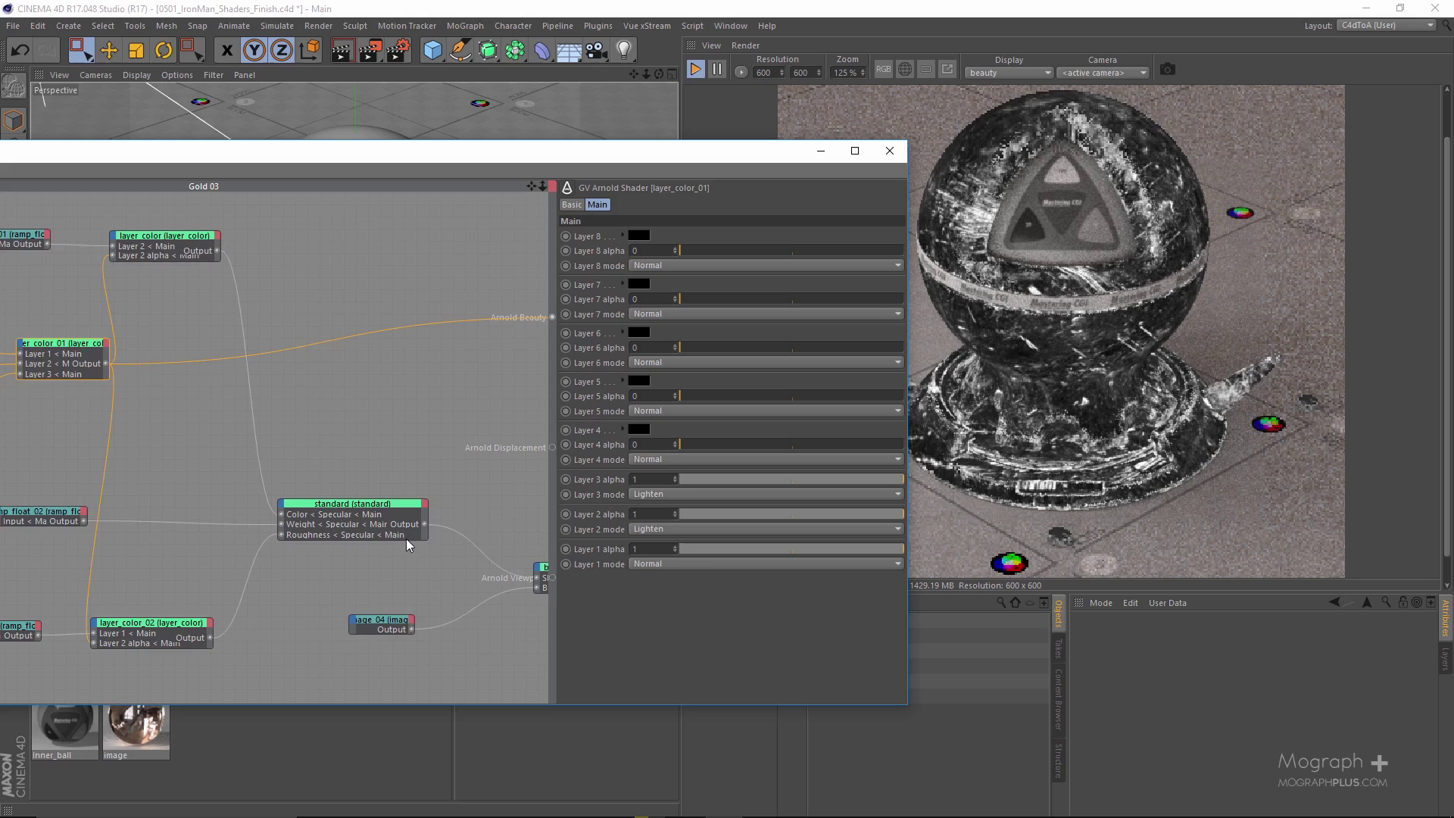
{"action": "middle_click_drag", "start_coordinate": [418, 579], "coordinate": [229, 479], "text": "alt"}
{"action": "left_click", "coordinate": [392, 467]}
{"action": "key", "text": "alt+w"}
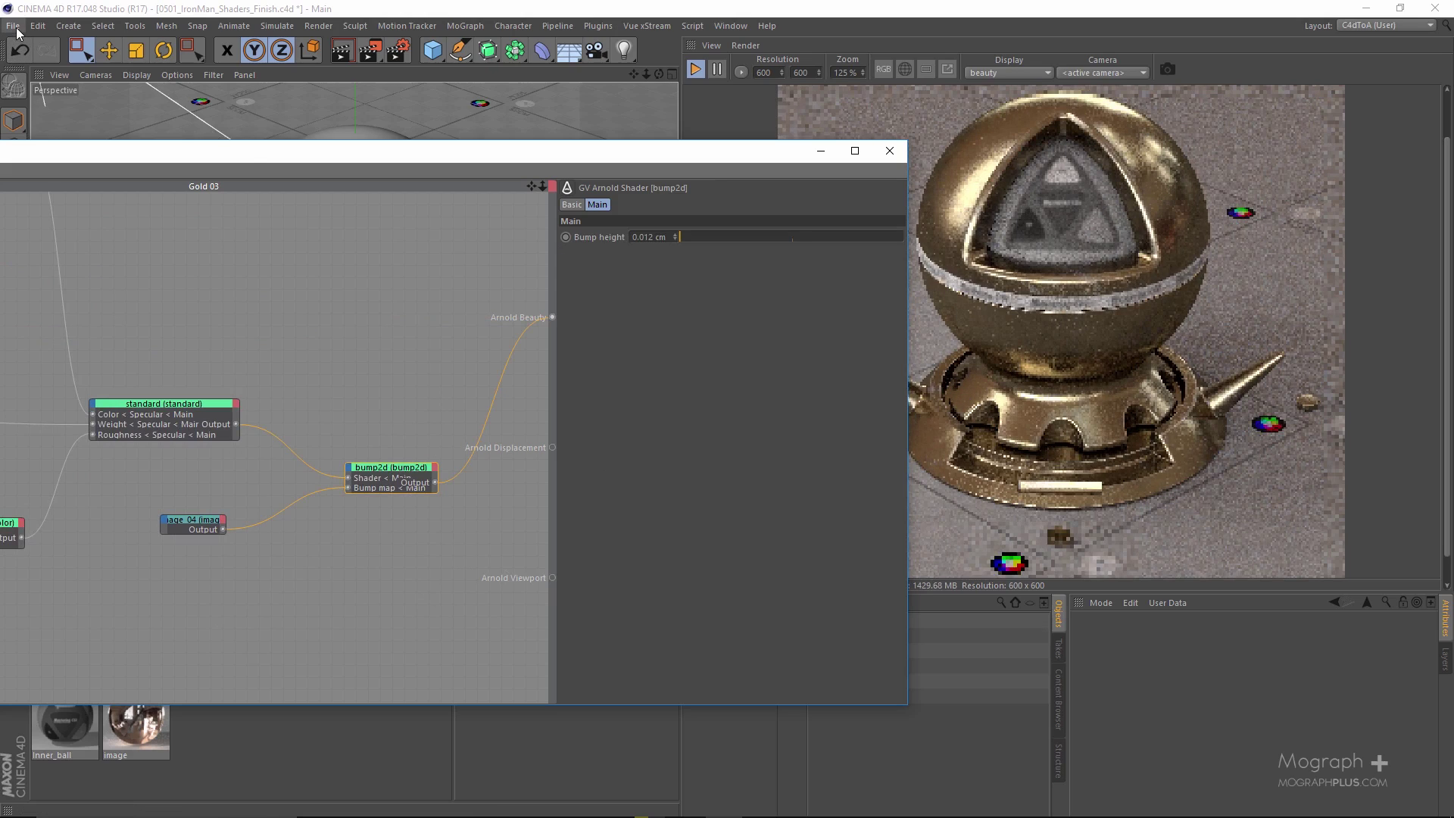
{"action": "left_click", "coordinate": [874, 150]}
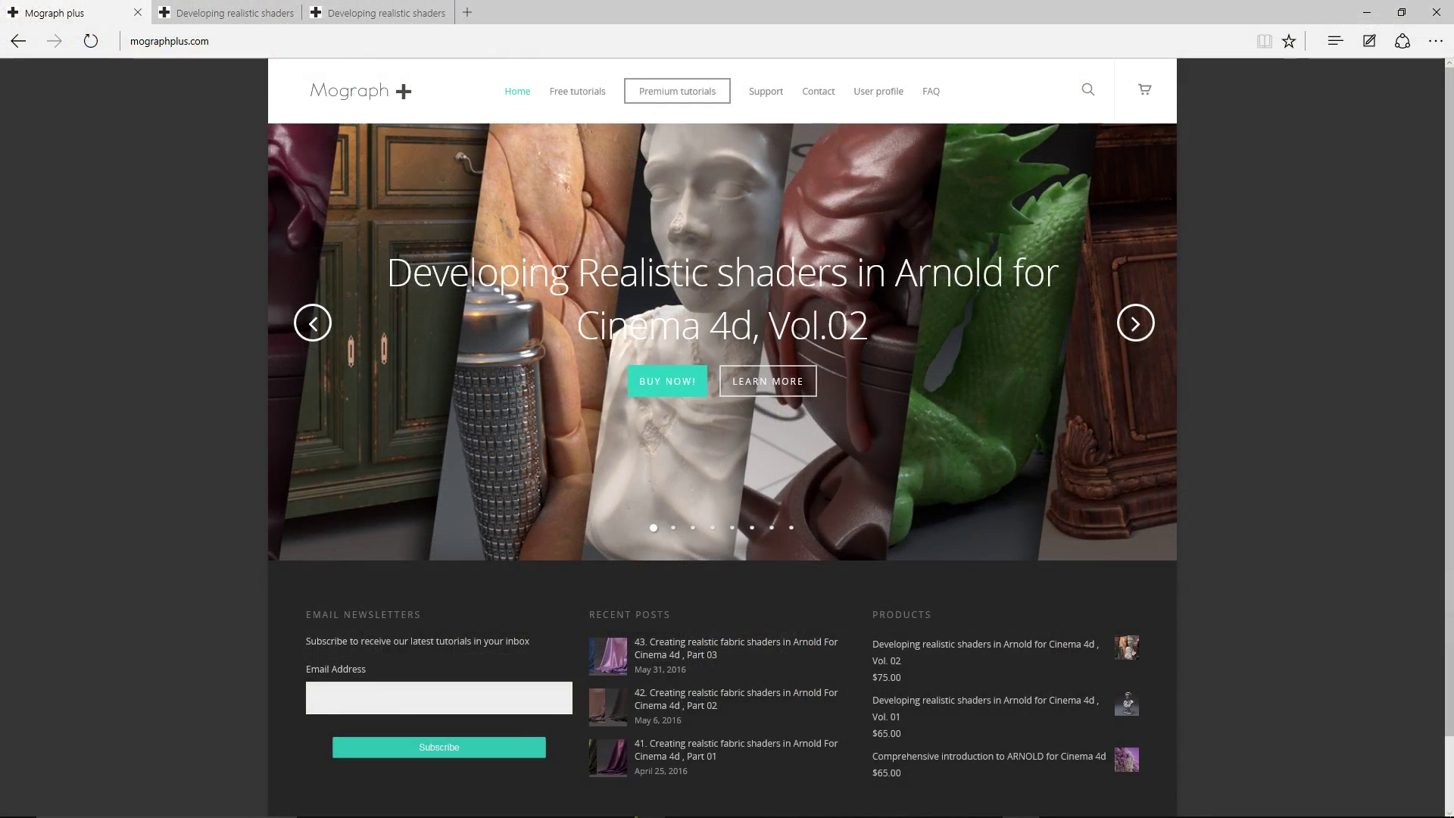
View the Vol. 02 and Vol. 01 product pages of Developing realistic shaders in Arnold for Cinema 4d in the browser
{"action": "key", "text": "ctrl+shift+Tab"}
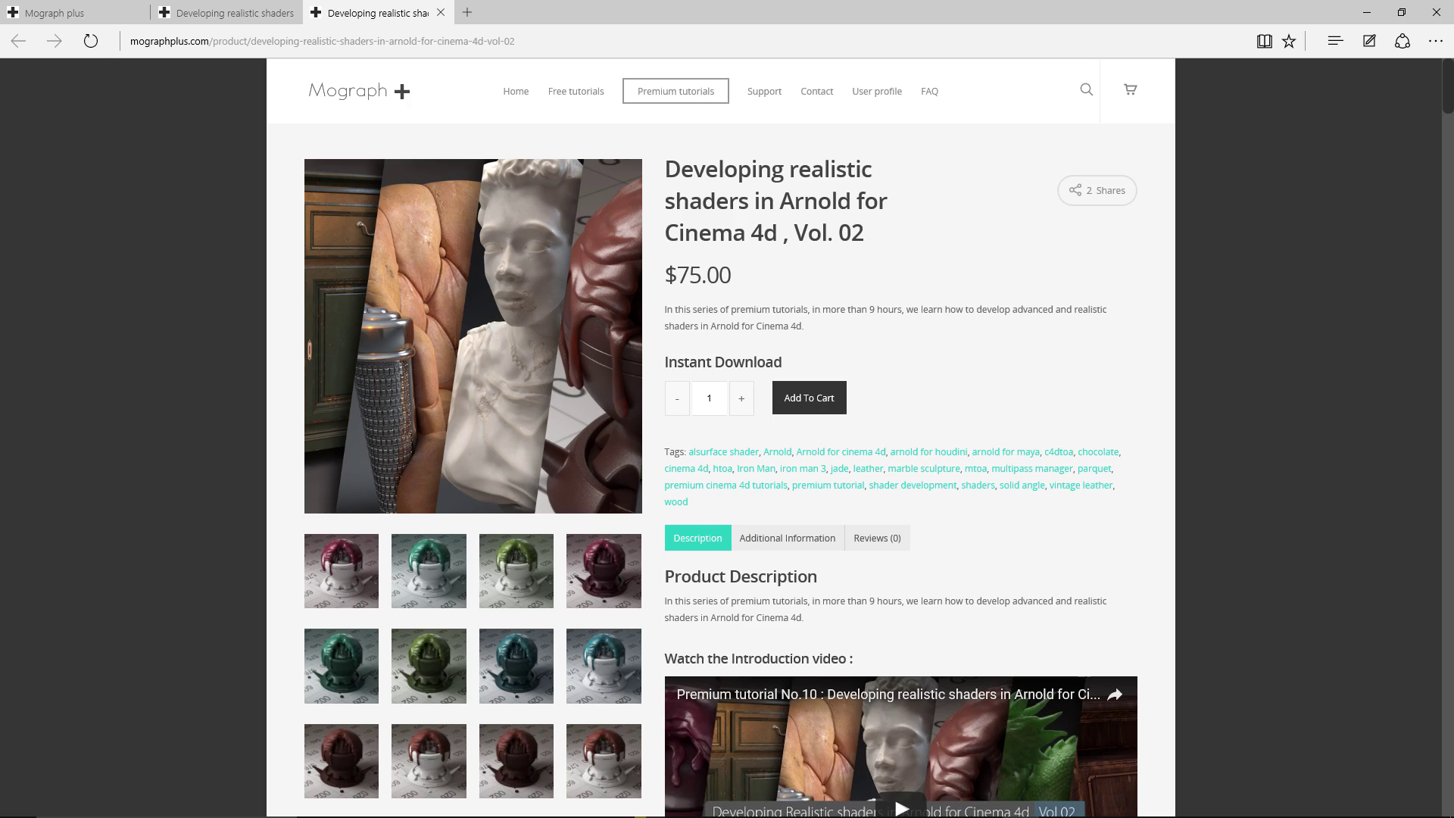
{"action": "key", "text": "ctrl+shift+Tab"}
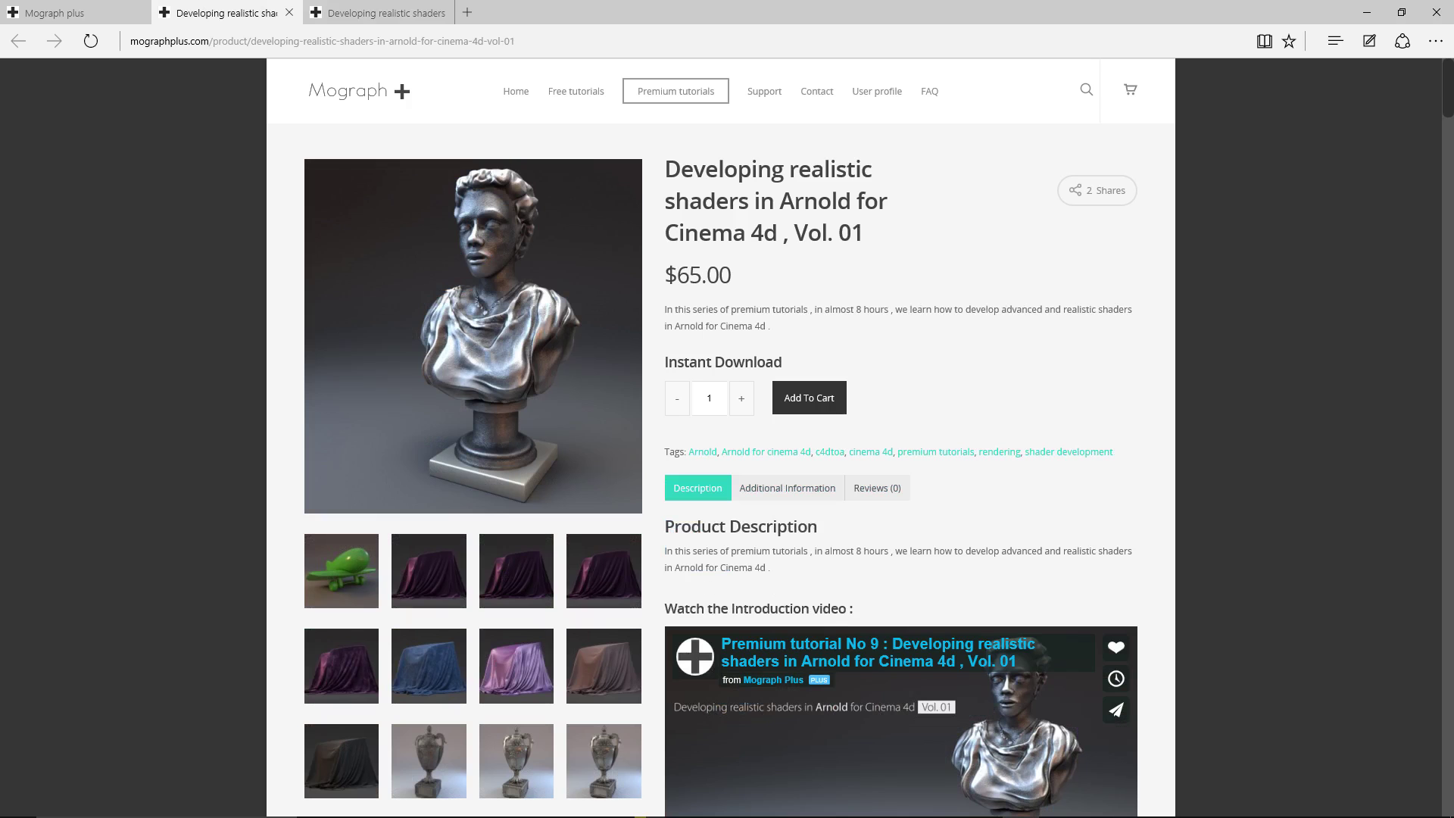